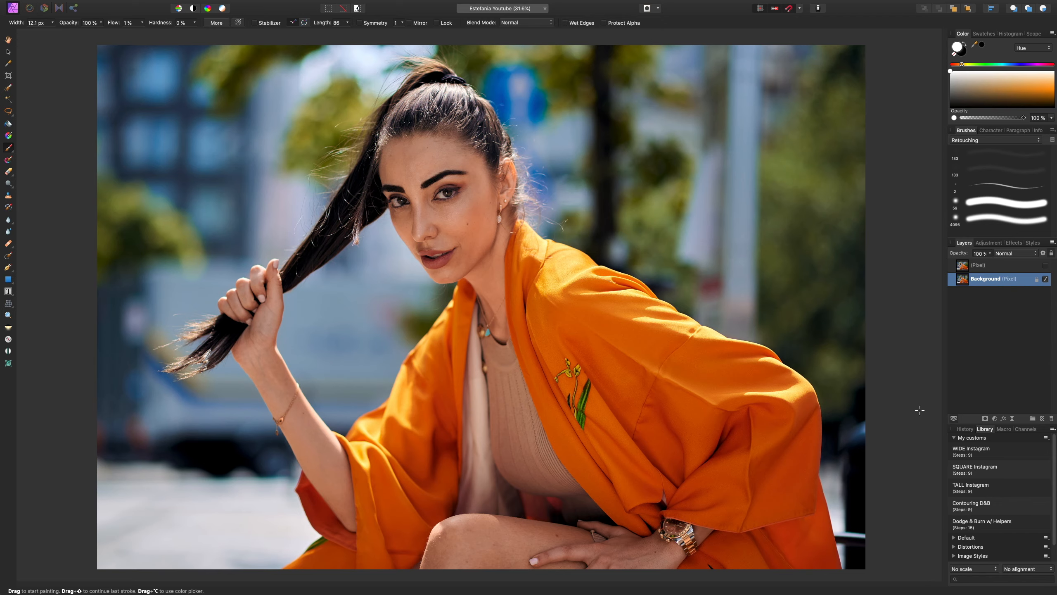
Examine the portrait closely at the chin, neck, cheeks and eyes for blemishes and stray hairs
scroll(468, 288, up, 10)
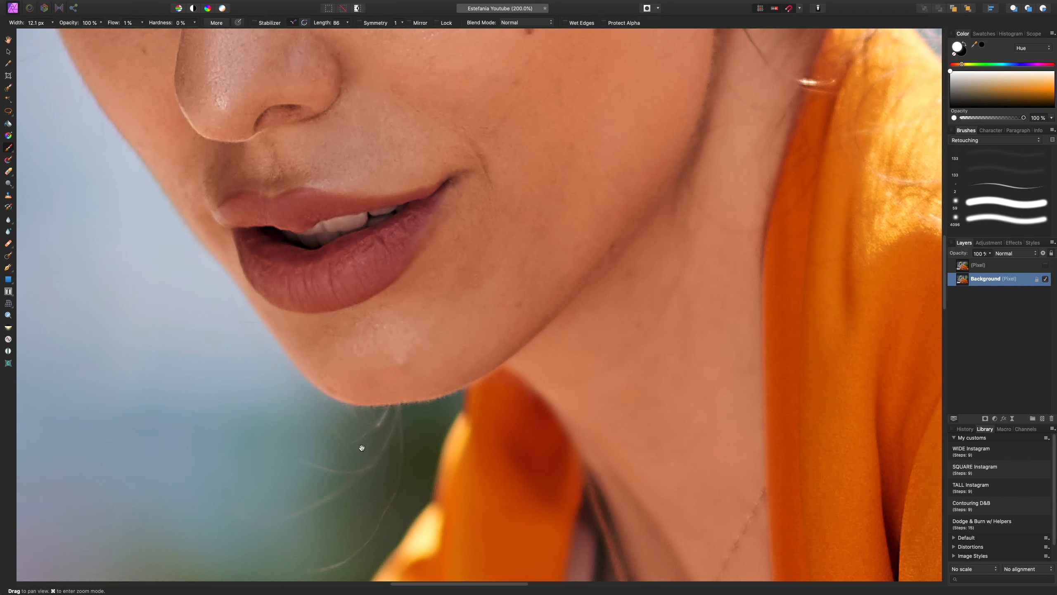
drag(362, 447, 384, 281)
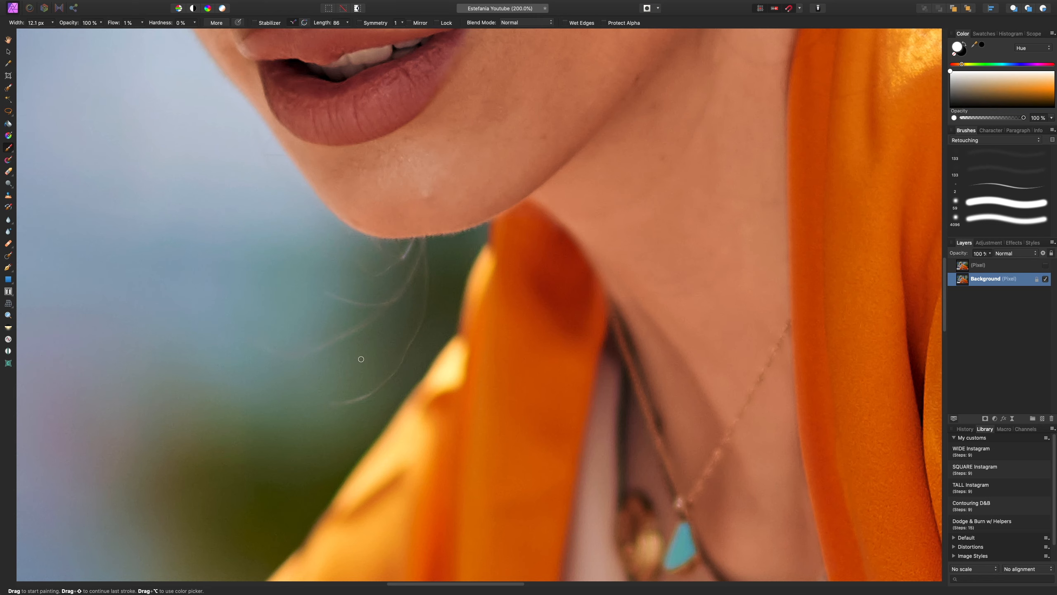
scroll(456, 198, up, 10)
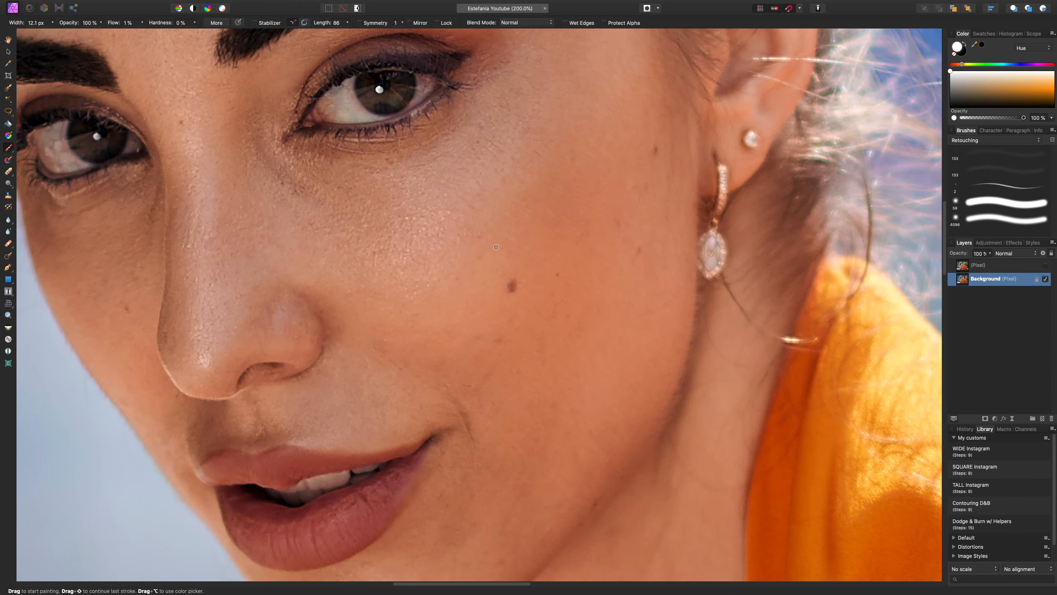
scroll(496, 247, up, 5)
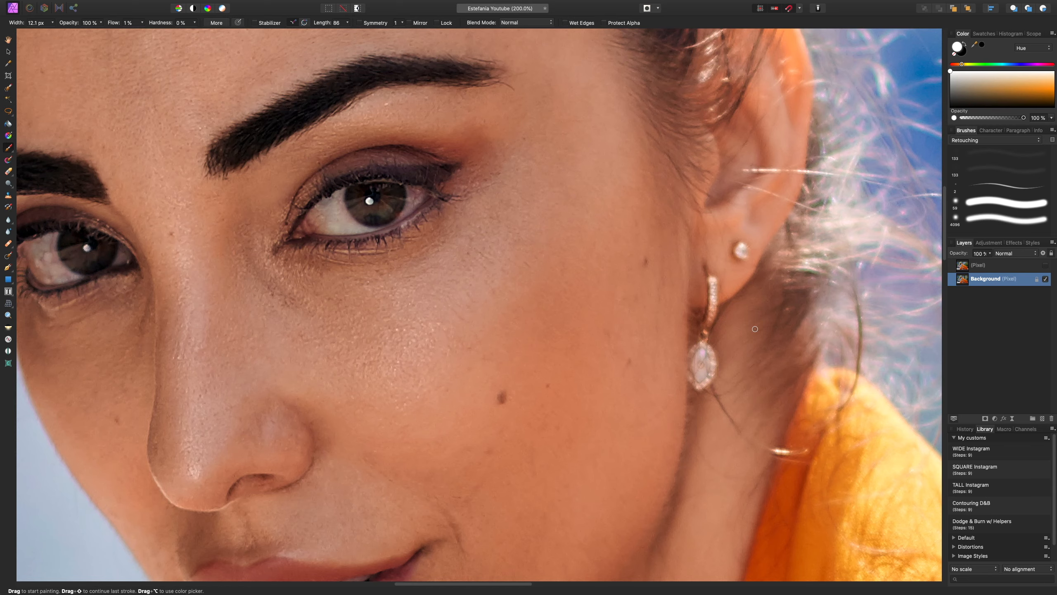
key(super+0)
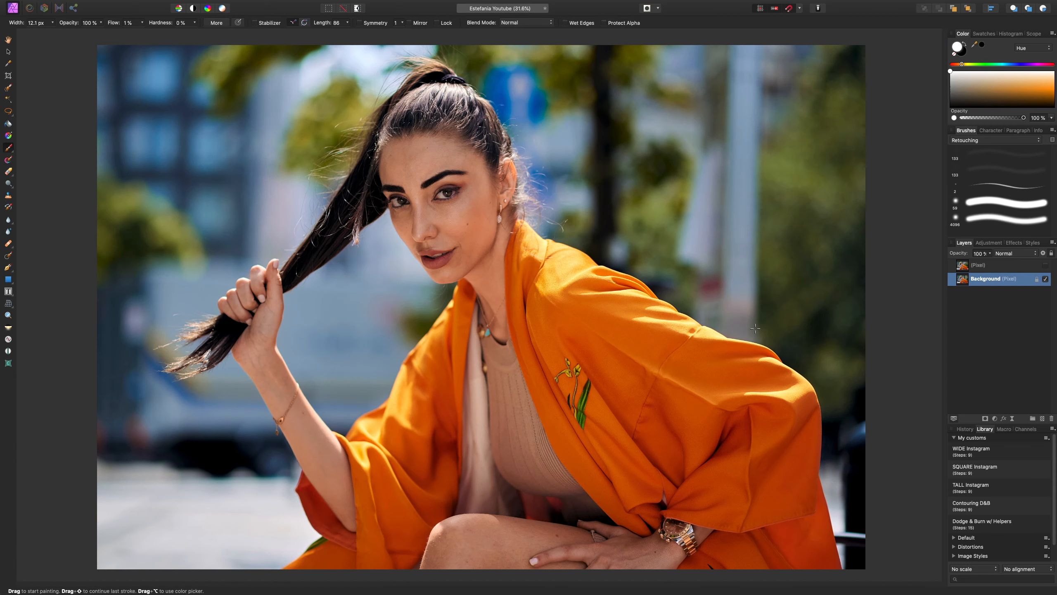
scroll(450, 177, up, 5)
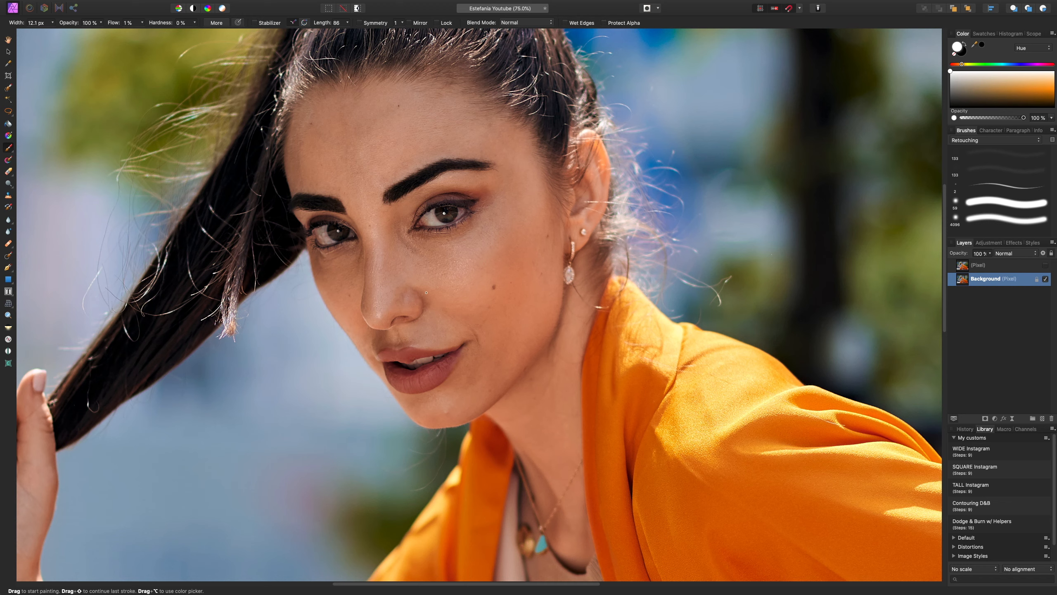
key(super+0)
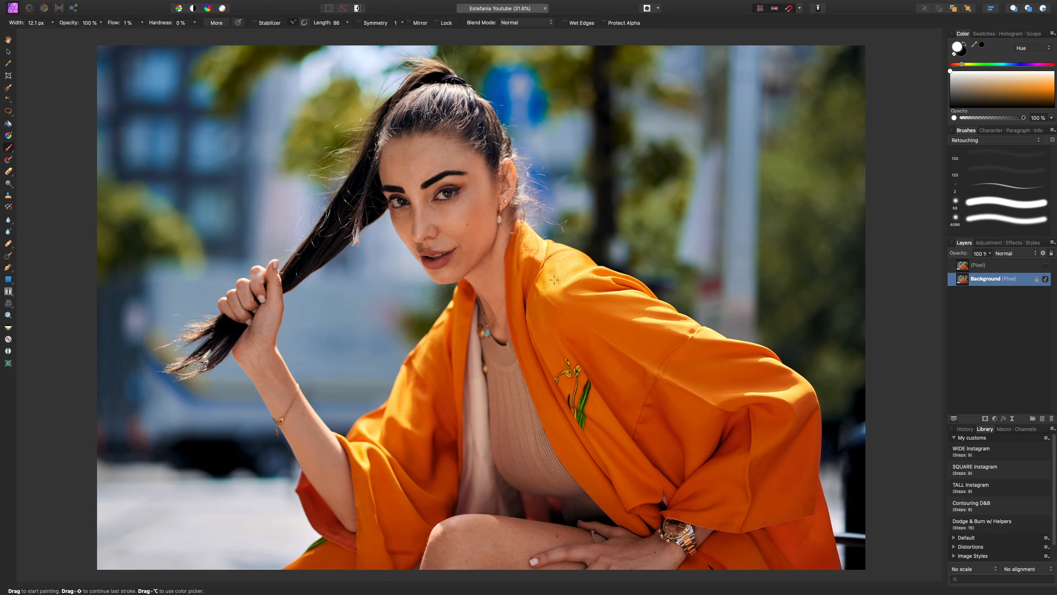
scroll(499, 261, up, 5)
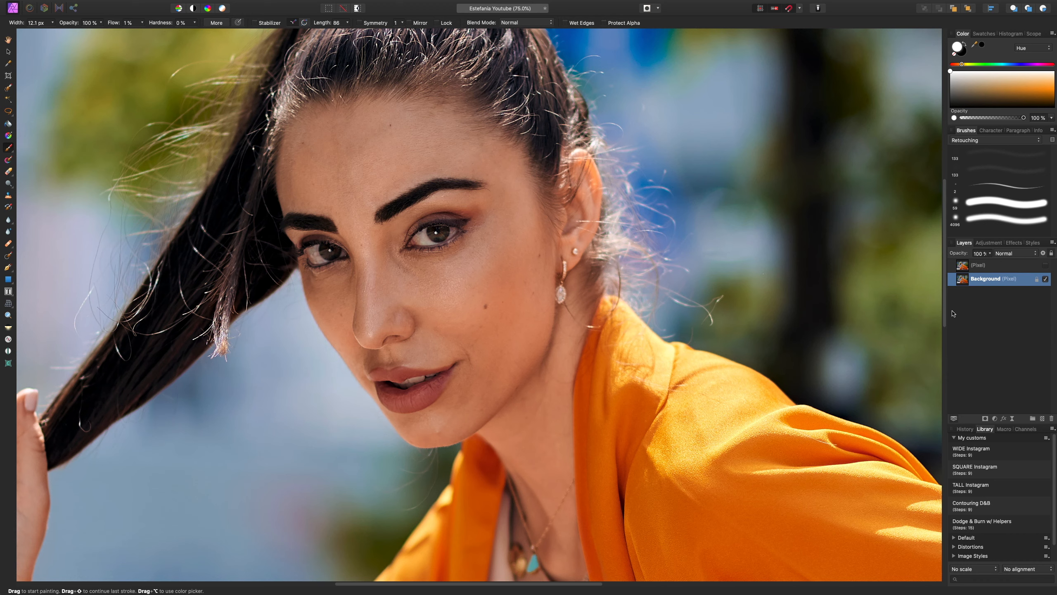
Add a new pixel layer above the background and name it "cleanup"
key(super+shift+n)
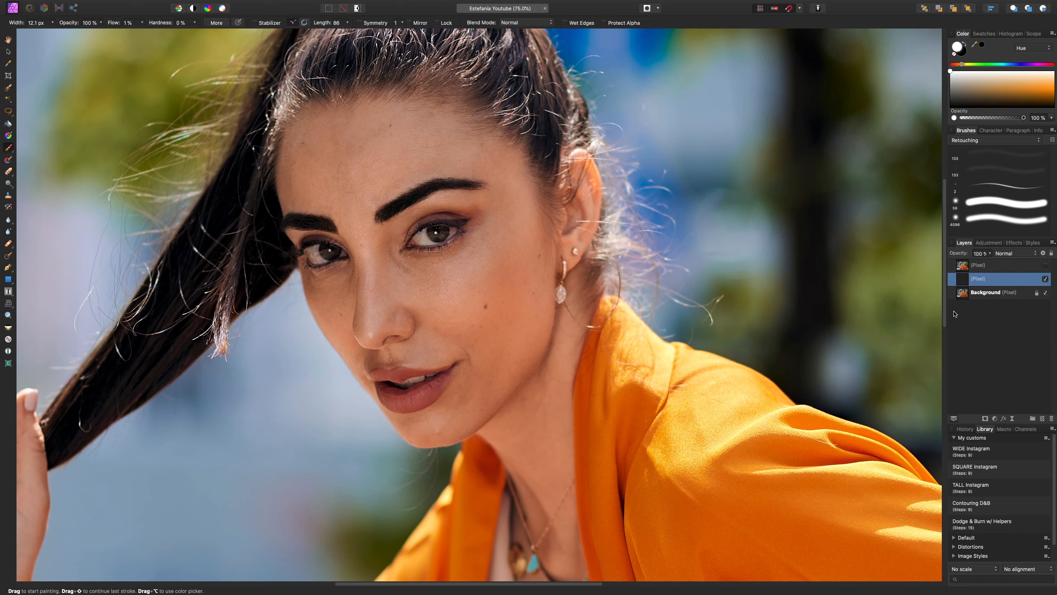
double_click(980, 284)
text(cleanup)
key(Return)
Activate the Inpainting Brush and have it sample Current Layer & Below
click(8, 243)
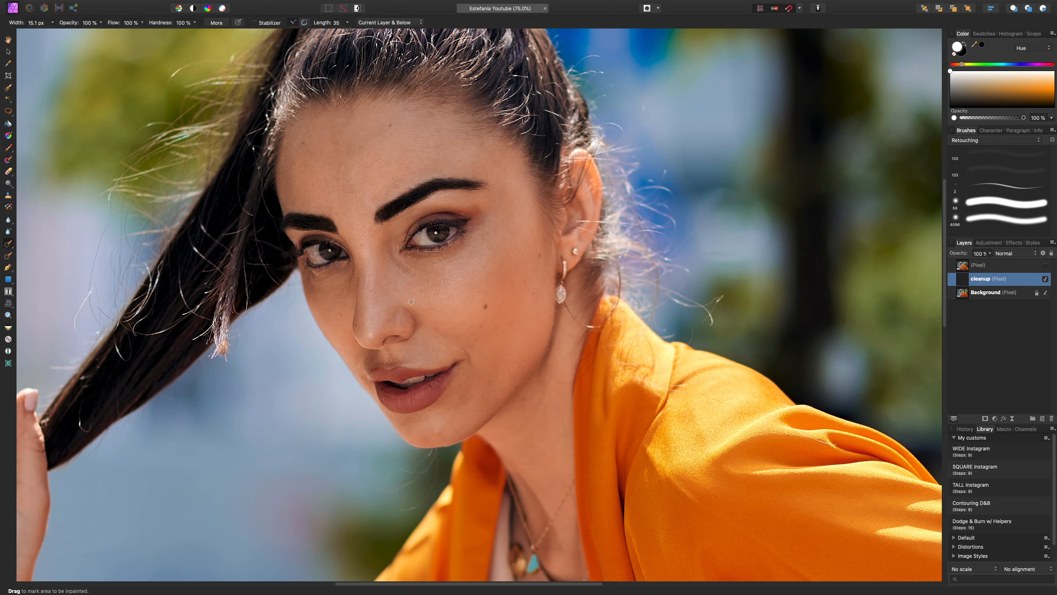
click(412, 22)
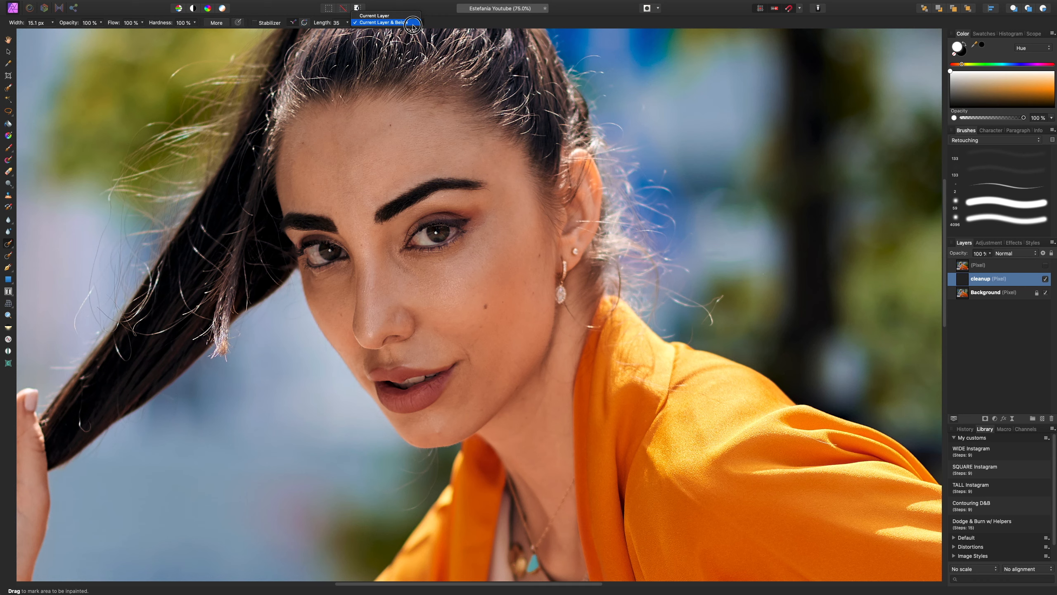
click(412, 23)
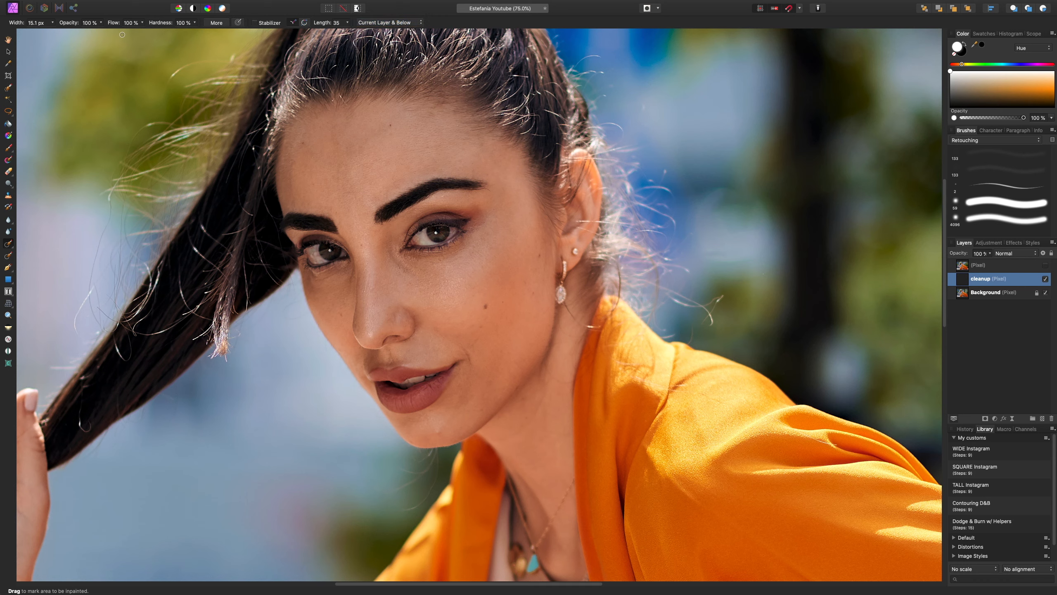
Inpaint the small bright blemish on the chin with a brush width of 23 px
key(super+0)
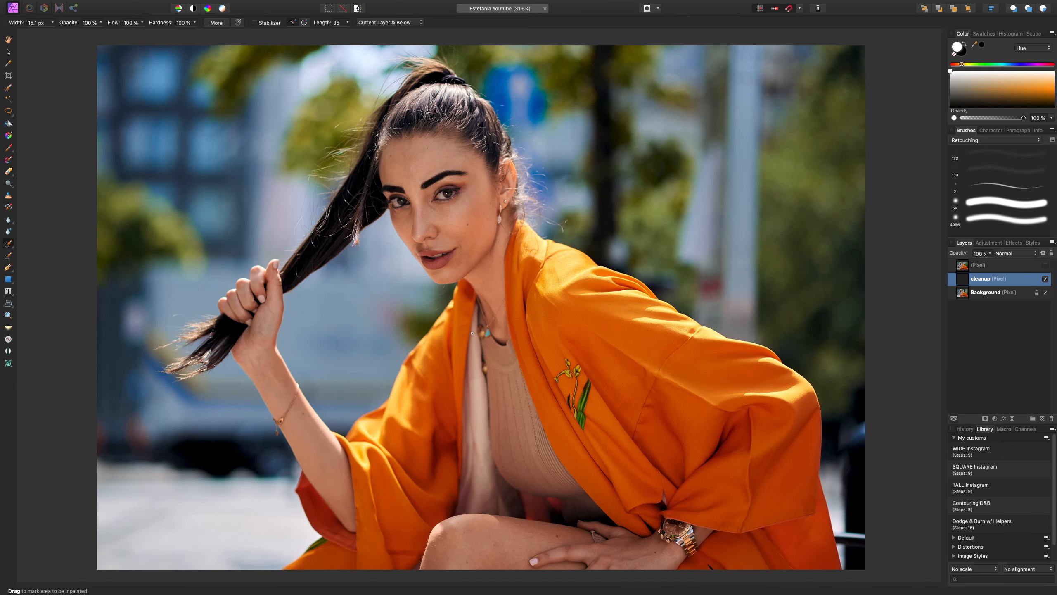
key(super+plus)
key(super+plus)
key(super+plus)
key(super+plus)
mouse_move(471, 202)
mouse_down()
mouse_move(510, 262)
mouse_move(535, 262)
mouse_up()
key(super+plus)
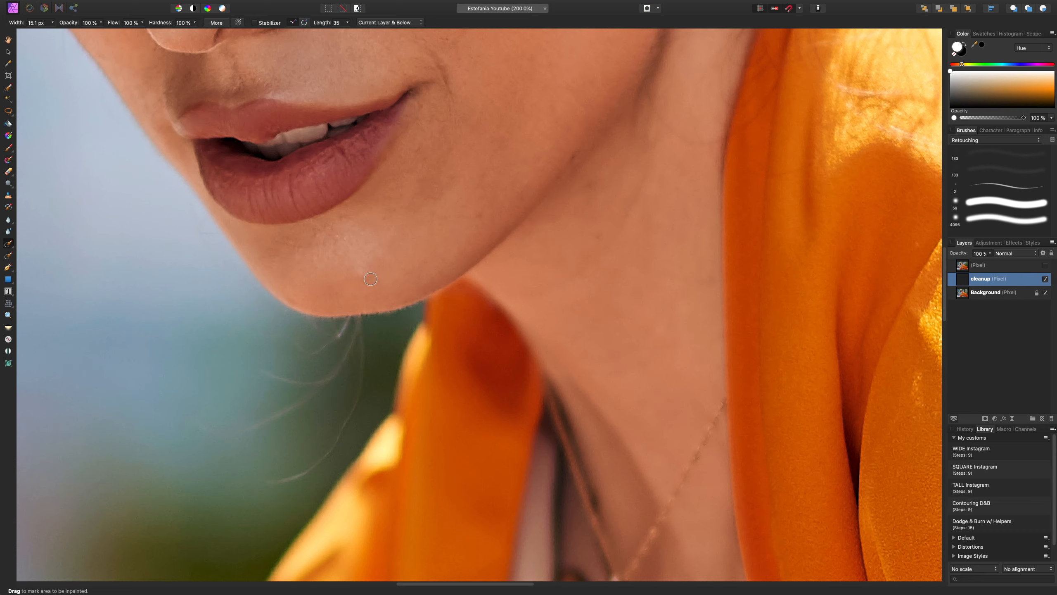
key(bracketright)
click(362, 276)
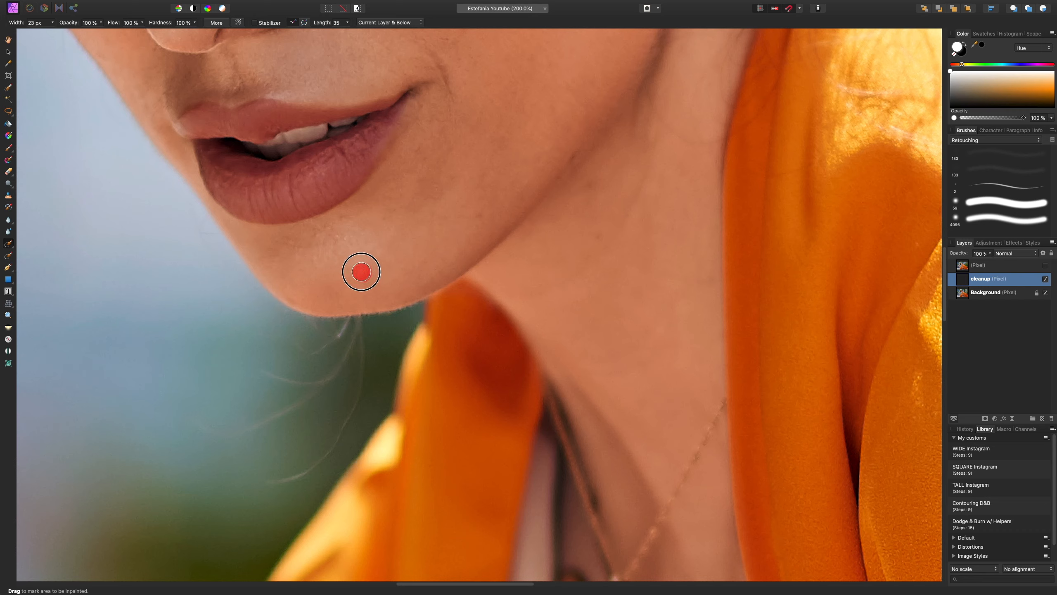
Inpaint the stray hairs hanging over the background below the chin, using brush widths of about 14 to 20 px
key(bracketleft)
key(bracketleft)
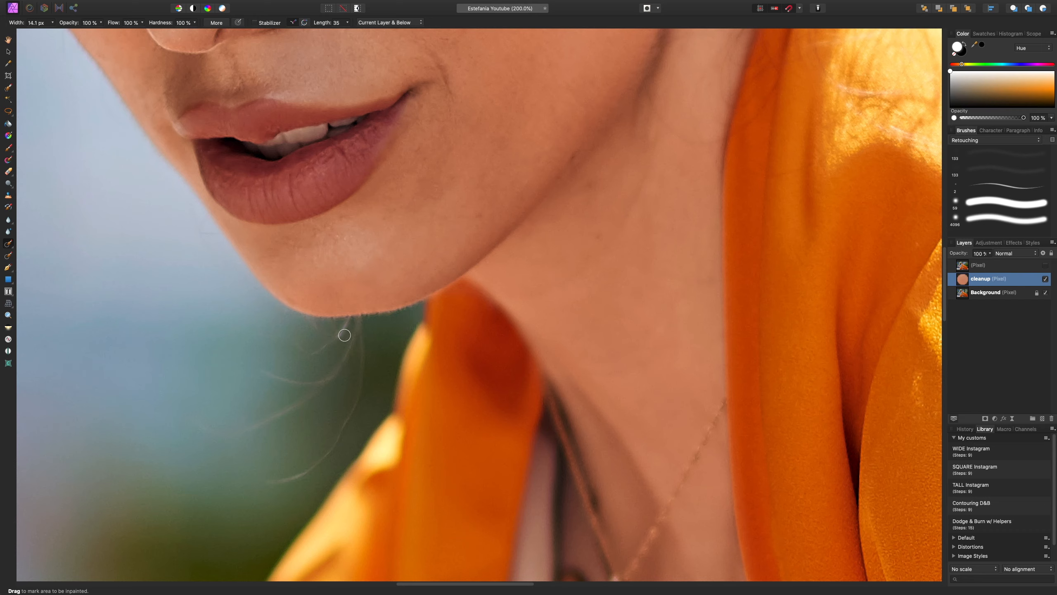
mouse_move(348, 318)
mouse_down()
mouse_move(311, 357)
mouse_move(294, 335)
mouse_up()
key(bracketright)
key(bracketright)
drag(359, 327, 318, 379)
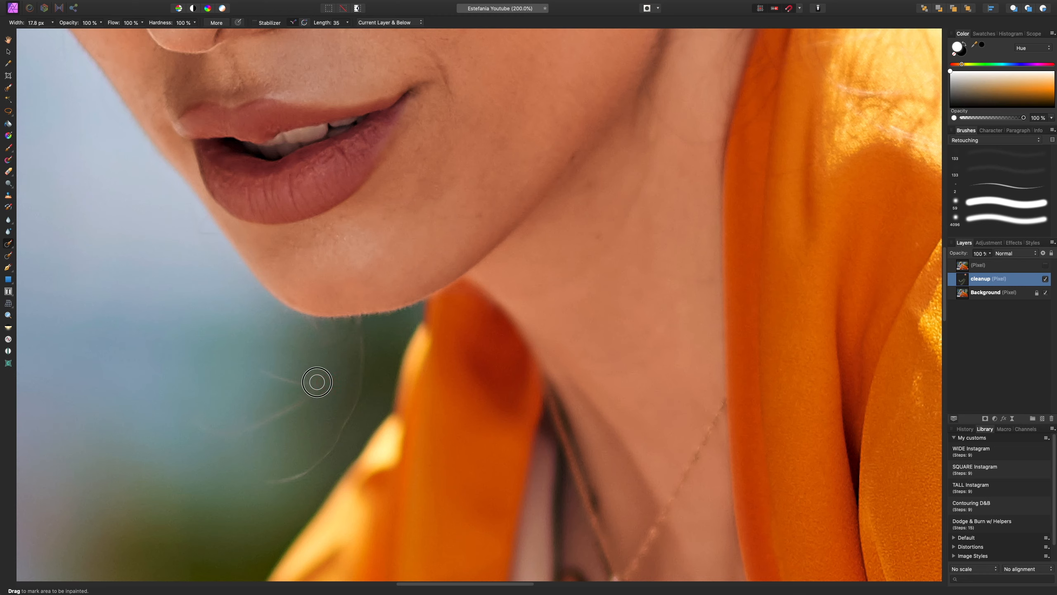
mouse_move(252, 359)
mouse_down()
mouse_move(317, 381)
mouse_move(227, 437)
mouse_up()
key(bracketright)
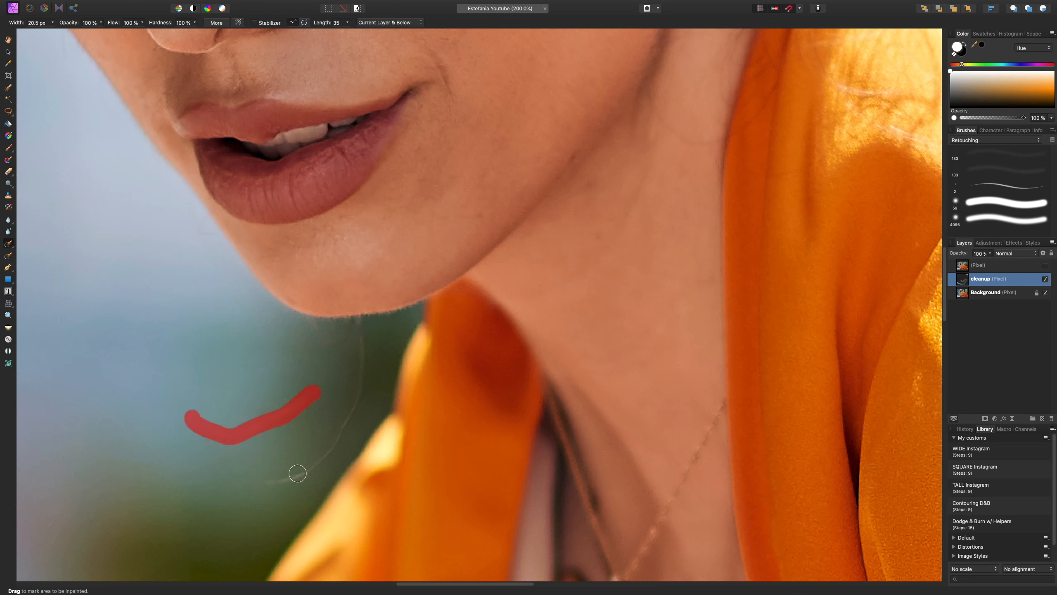
mouse_move(269, 484)
mouse_down()
mouse_move(330, 452)
mouse_move(351, 419)
mouse_move(363, 332)
mouse_move(352, 326)
mouse_move(326, 357)
mouse_up()
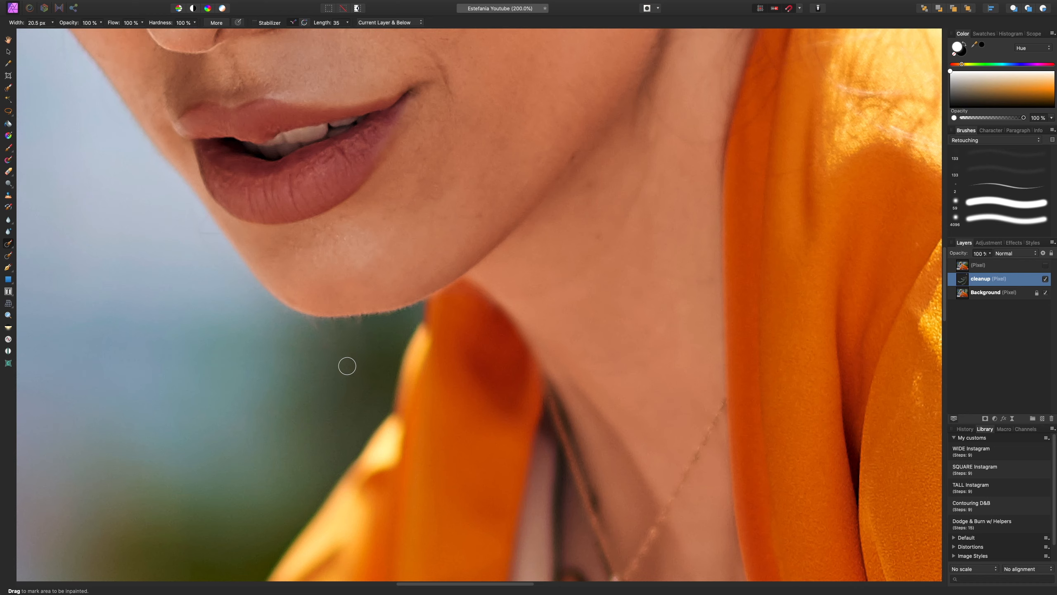
Adjust the Clone Brush's hardness, flow and size and clone clean background over the hair remnants directly beneath the chin
key(s)
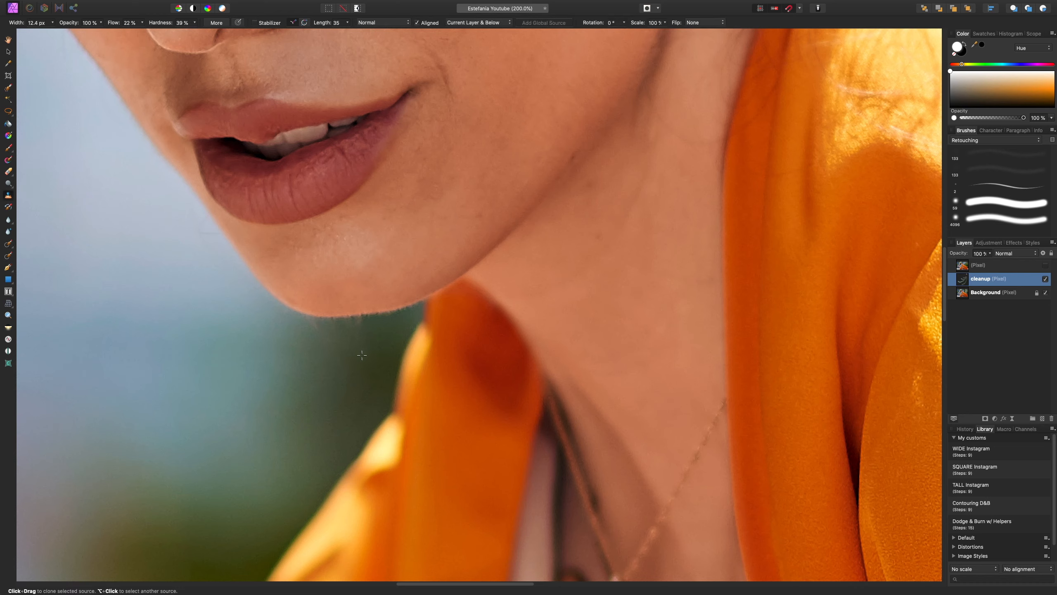
alt+click(348, 343)
drag(195, 26, 200, 39)
drag(142, 23, 131, 42)
alt+click(362, 339)
key(bracketright)
key(bracketright)
key(bracketright)
key(bracketright)
mouse_move(362, 325)
mouse_down()
mouse_move(324, 323)
mouse_move(316, 336)
mouse_up()
Clone along the chin's lower edge, resampling nearby background at several points
alt+click(310, 336)
mouse_move(285, 315)
mouse_down()
mouse_move(319, 326)
mouse_move(310, 320)
mouse_move(396, 313)
mouse_up()
alt+click(322, 334)
alt+click(364, 332)
alt+click(385, 329)
alt+click(400, 320)
alt+click(373, 336)
Readjust the Clone Brush's flow and size and clone background once more across the strip under the chin
click(142, 23)
drag(142, 32, 136, 31)
key(bracketright)
key(bracketright)
key(bracketright)
key(bracketright)
key(bracketright)
key(bracketright)
key(bracketright)
key(bracketleft)
key(bracketleft)
key(bracketleft)
key(bracketleft)
key(bracketleft)
mouse_move(383, 327)
mouse_down()
mouse_move(346, 326)
mouse_move(332, 343)
mouse_move(317, 330)
mouse_up()
Toggle the cleanup layer's visibility to compare the retouched chin area with the original
click(1045, 279)
click(1045, 279)
click(1045, 279)
click(1045, 279)
Inpaint the small blemishes on the skin near the outer corner of the eye with a 12.6 px Inpainting Brush
key(j)
scroll(569, 455, up, 10)
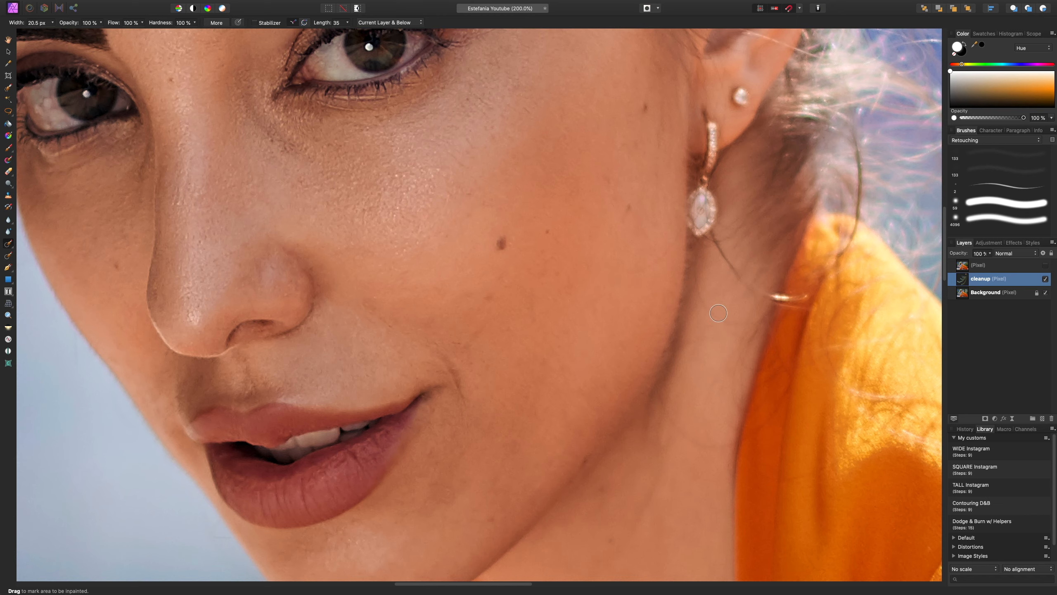
key(super+minus)
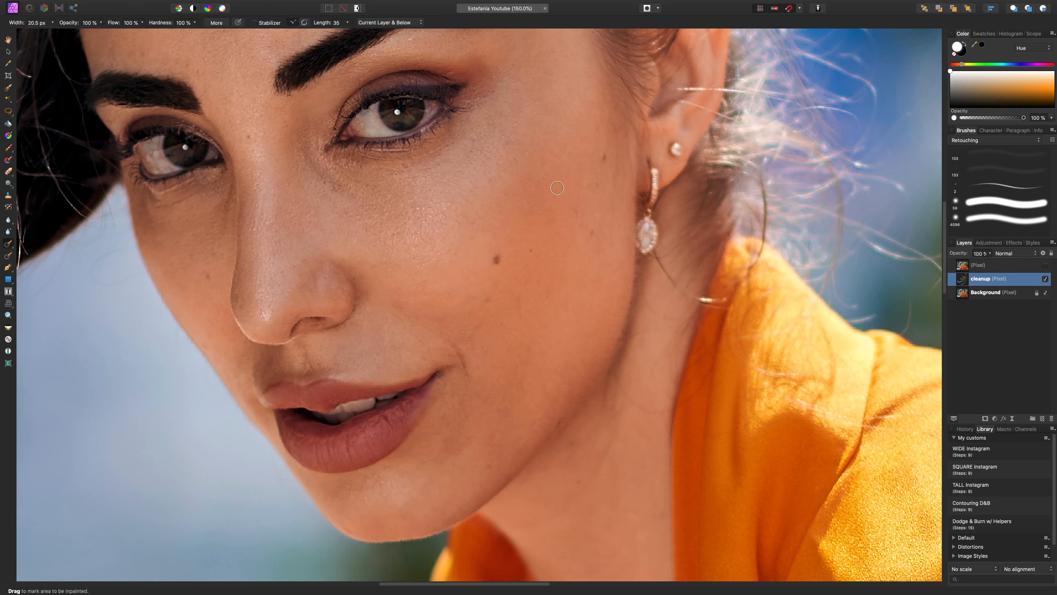
key(bracketleft)
key(bracketleft)
key(bracketleft)
drag(515, 154, 514, 164)
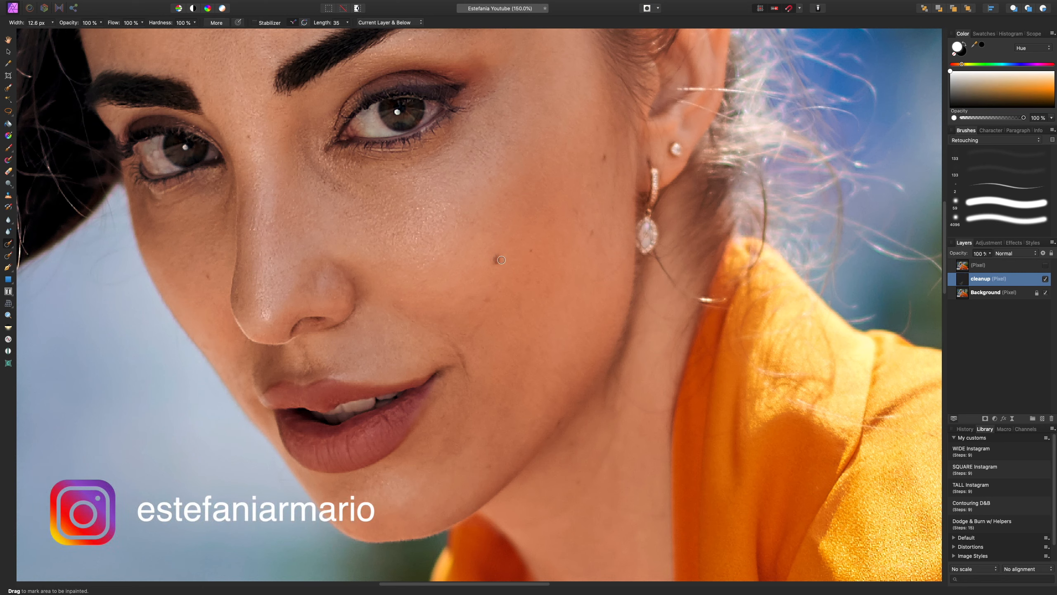
Inpaint the spots on the cheek beside the drop earring with a 10.5 px brush
scroll(350, 242, up, 3)
scroll(350, 241, left, 1)
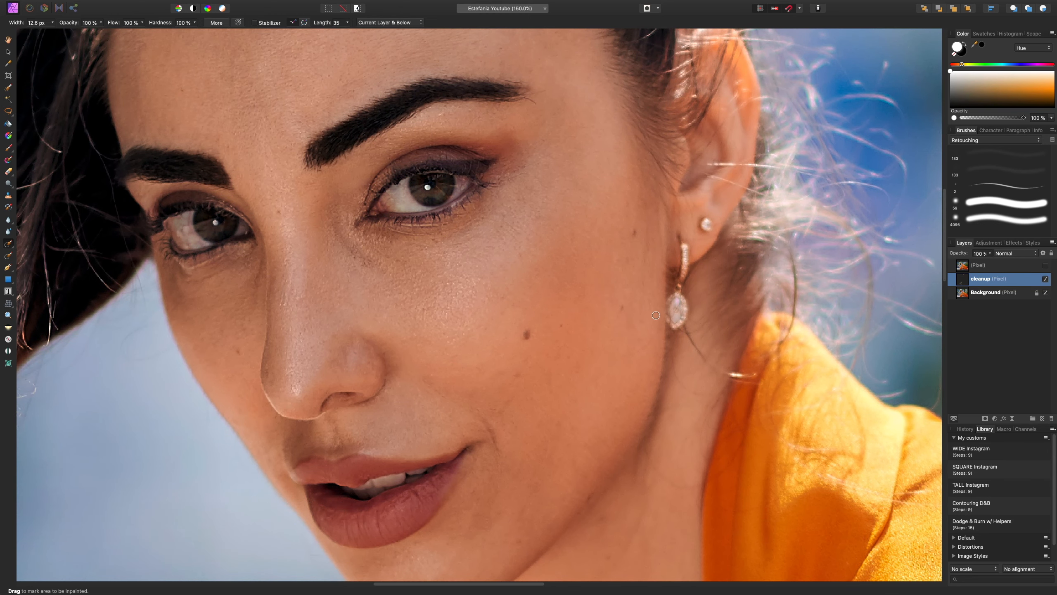
key(bracketleft)
click(630, 355)
drag(631, 354, 659, 325)
Inpaint the blemish beside the outer end of the eyebrow and reduce the brush width to 8.9 px
drag(561, 270, 571, 366)
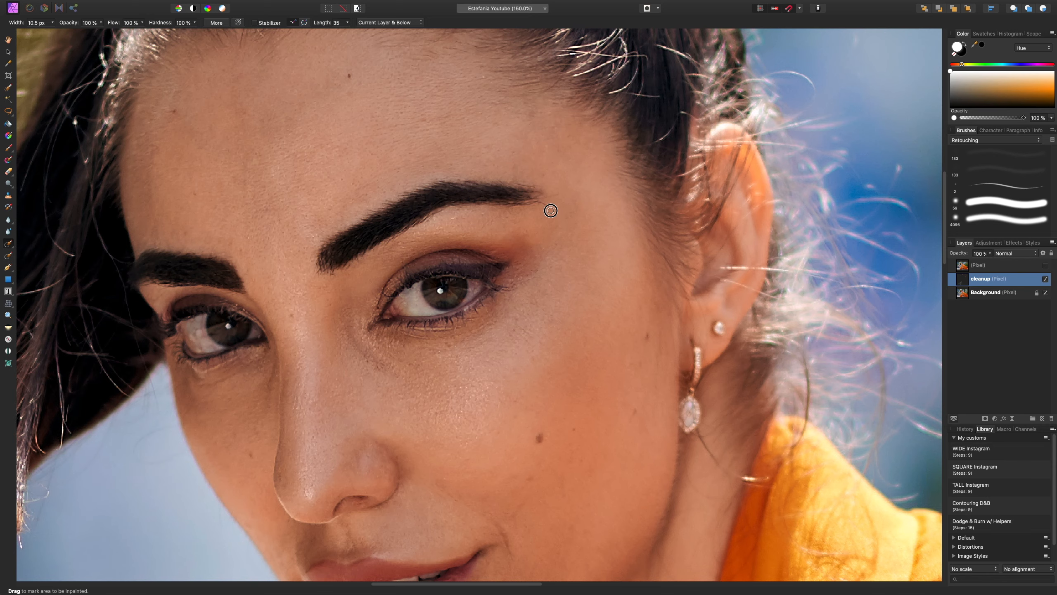
drag(549, 207, 547, 199)
key(bracketleft)
scroll(554, 208, down, 3)
scroll(515, 243, up, 3)
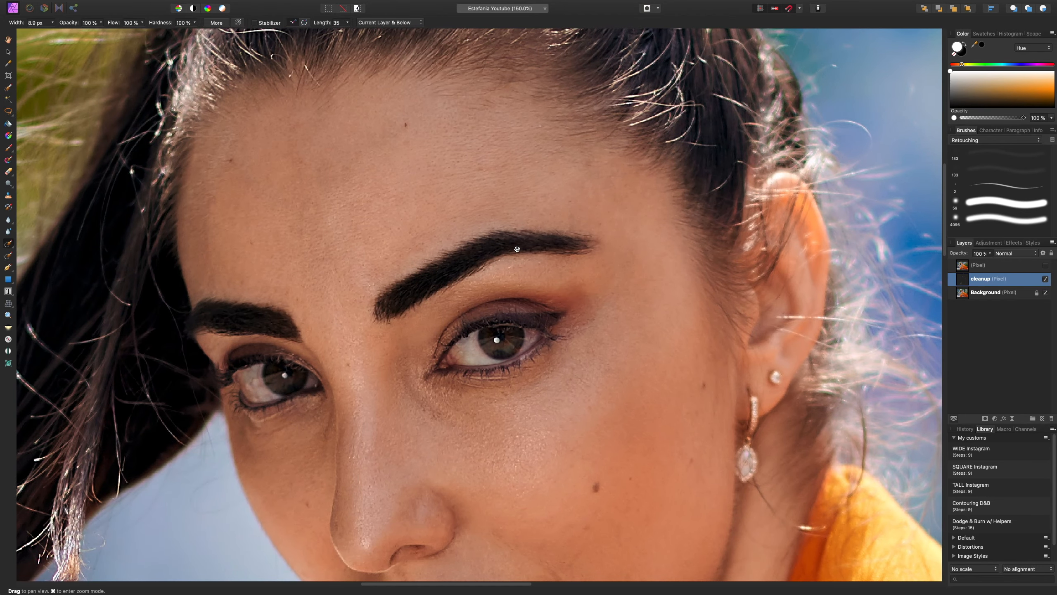
scroll(513, 213, down, 2)
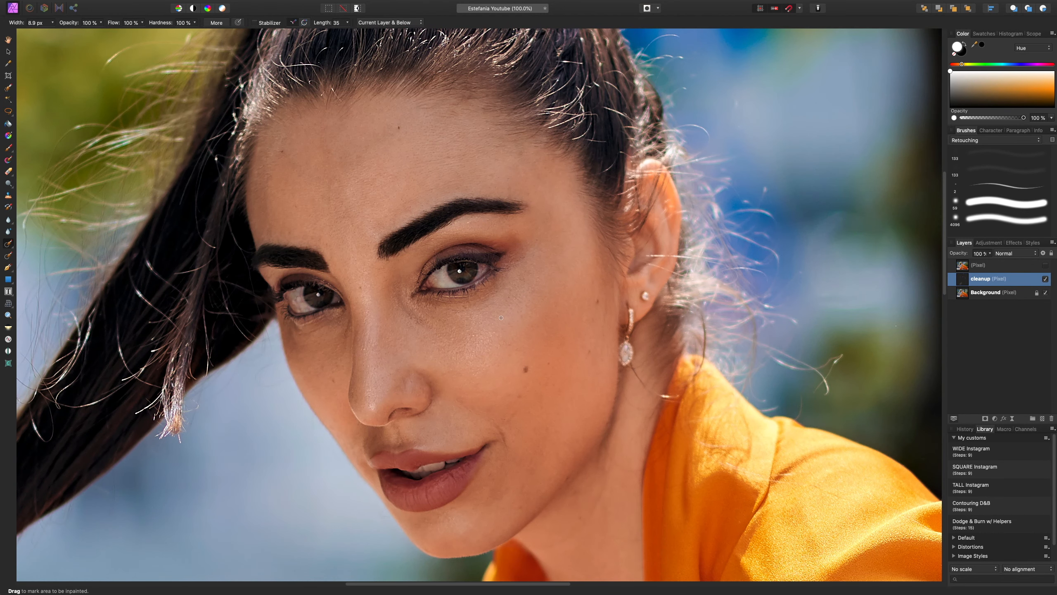
scroll(501, 317, up, 2)
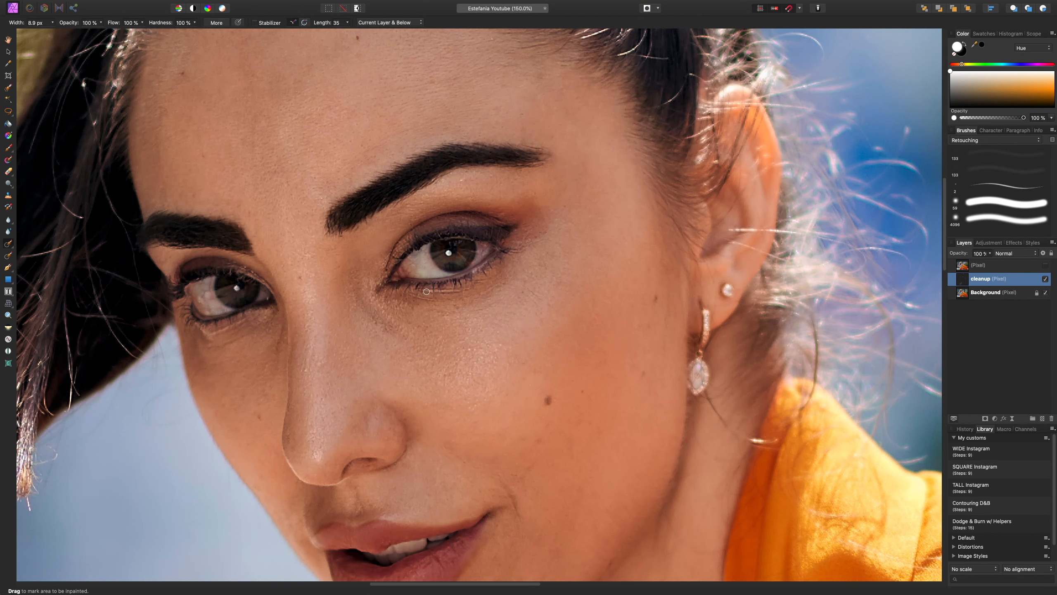
scroll(520, 308, down, 2)
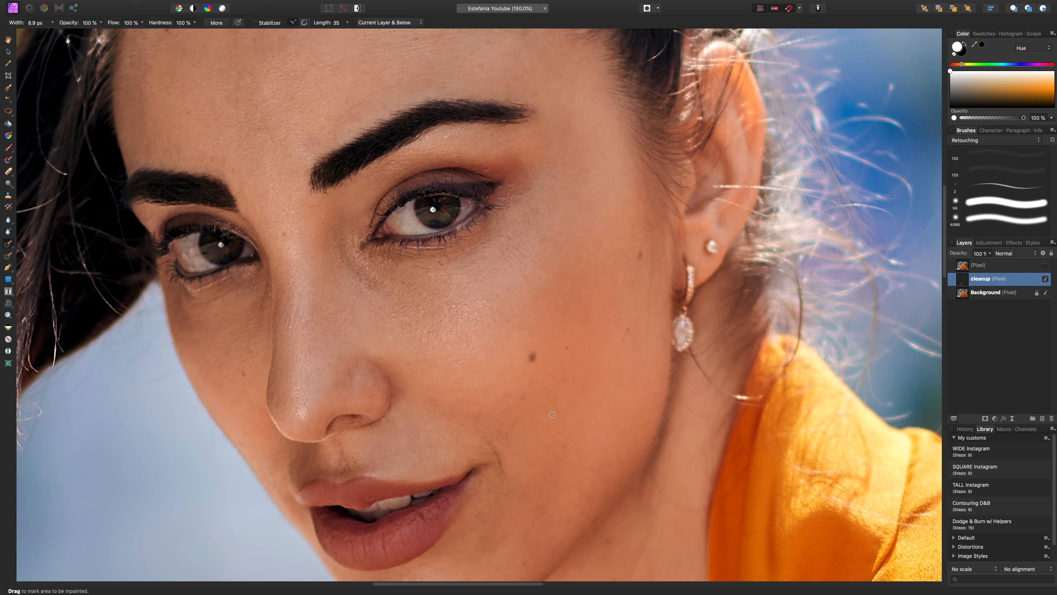
Enlarge the brush to 17.9 px and inpaint the faint spots on the cheek below the large mole
key(])
key(])
key(])
key(])
key(])
key(])
key(])
key(])
key(])
click(523, 399)
click(506, 397)
Inpaint the small mole on the forehead, then the marks below the hairline with an 11 px brush
scroll(540, 316, up, 5)
click(382, 161)
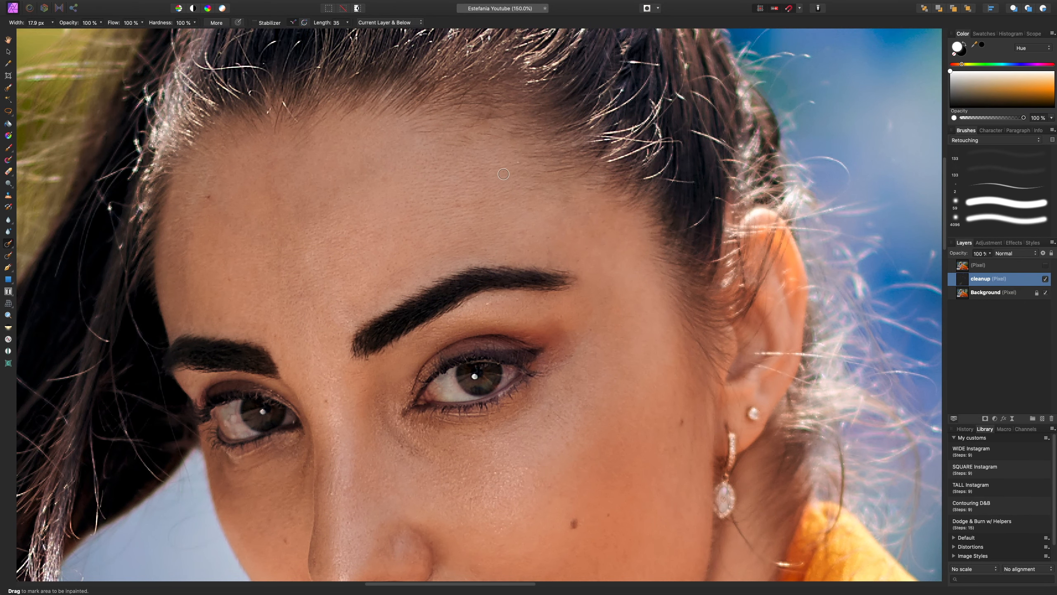
key([)
key([)
key([)
key([)
key([)
key([)
key([)
drag(472, 141, 483, 140)
mouse_move(417, 130)
mouse_down()
mouse_move(471, 131)
mouse_move(490, 151)
mouse_up()
Inpaint the tiny bright spots under the arched eyebrow with a 7.9 px brush
drag(321, 254, 333, 146)
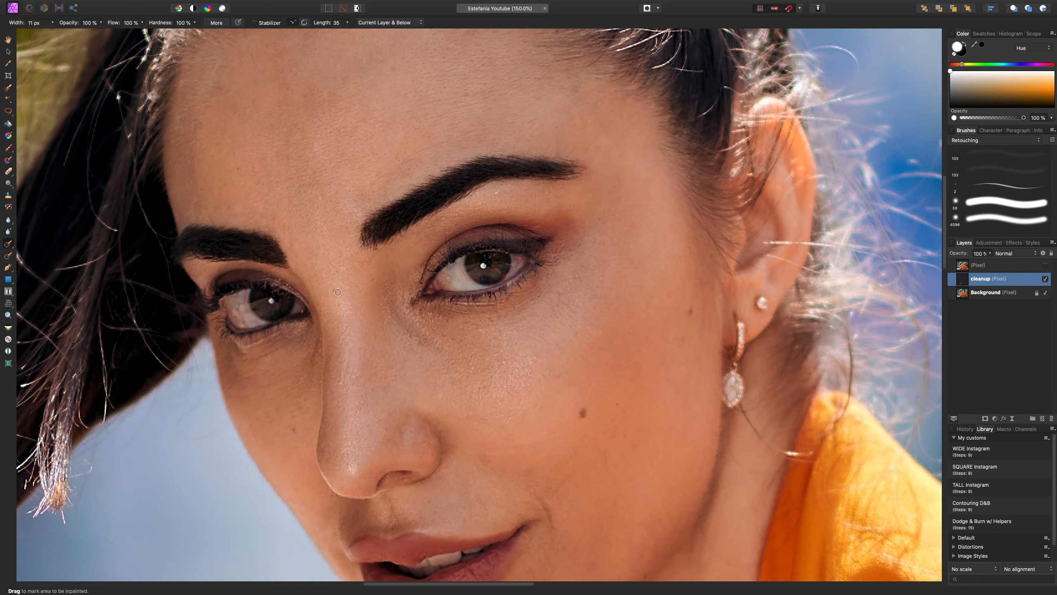
key(bracketleft)
key(super+equal)
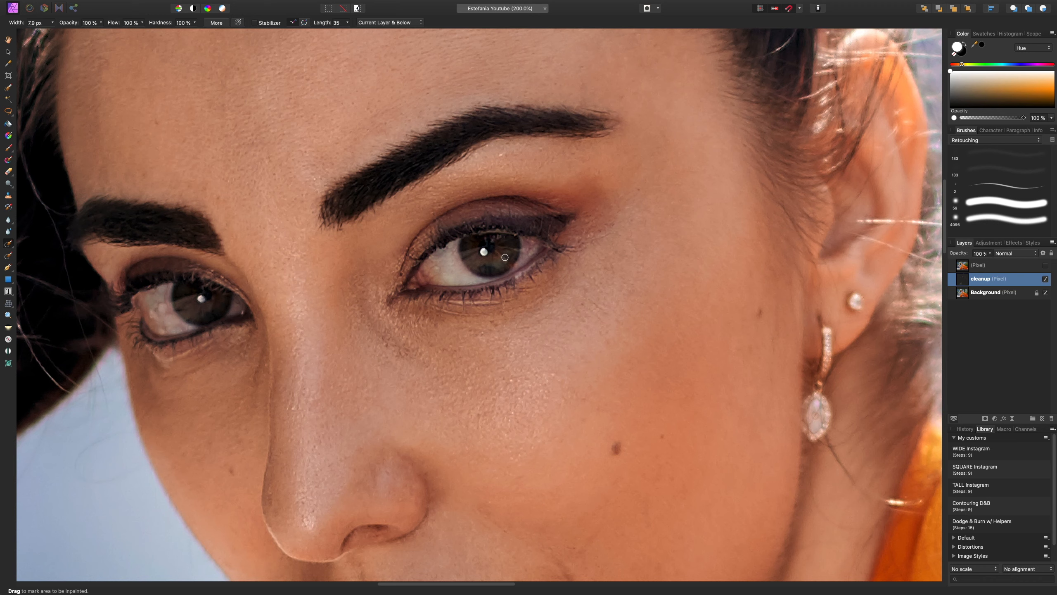
click(501, 156)
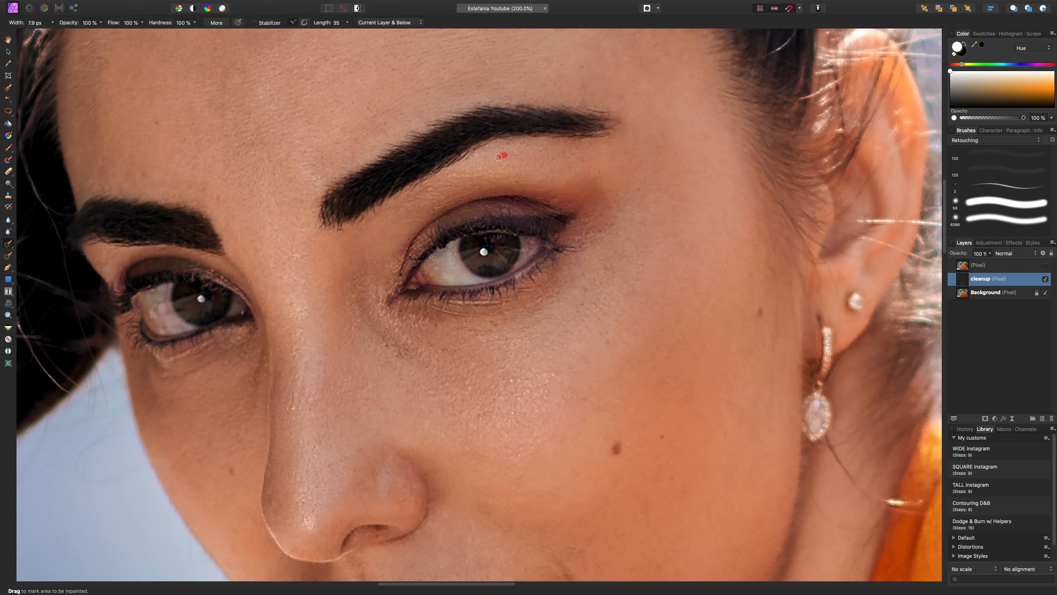
click(543, 152)
scroll(545, 355, down, 3)
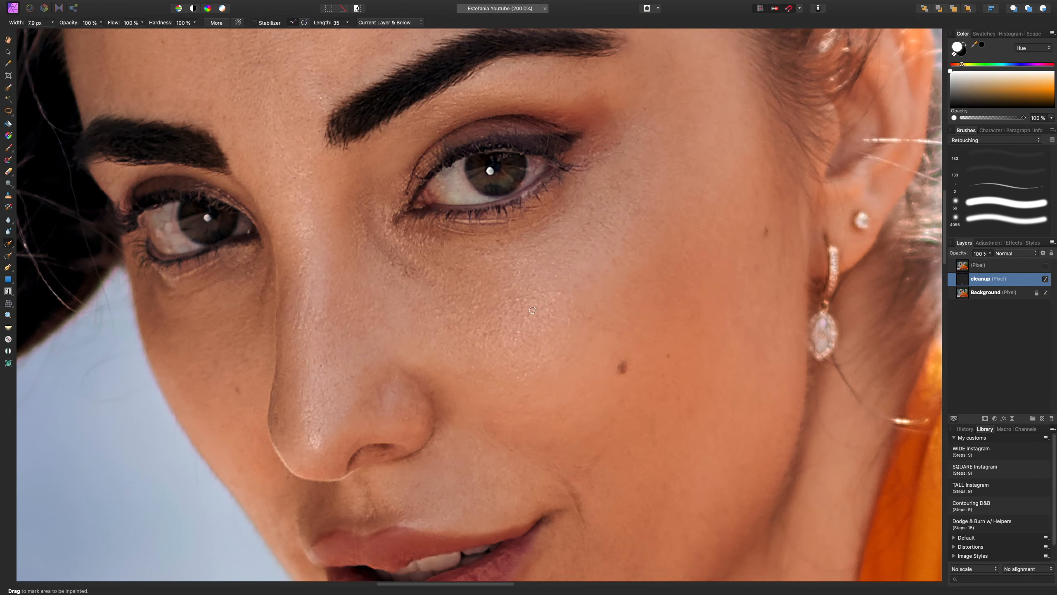
scroll(541, 308, down, 5)
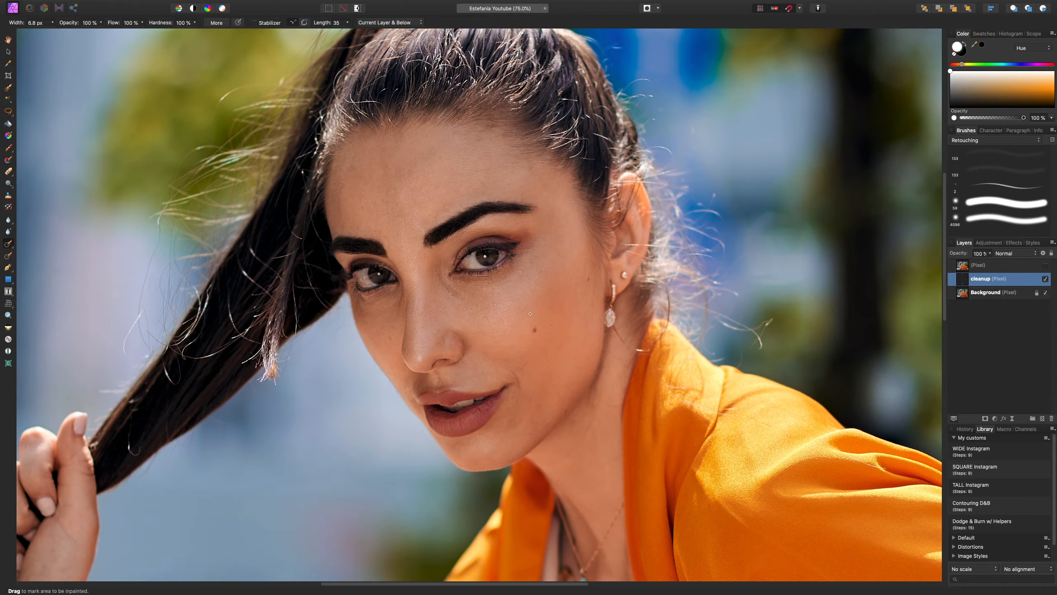
Inpaint the tiny marks on the cheek and the side of the nose with the 6.8 px brush
scroll(530, 313, down, 2)
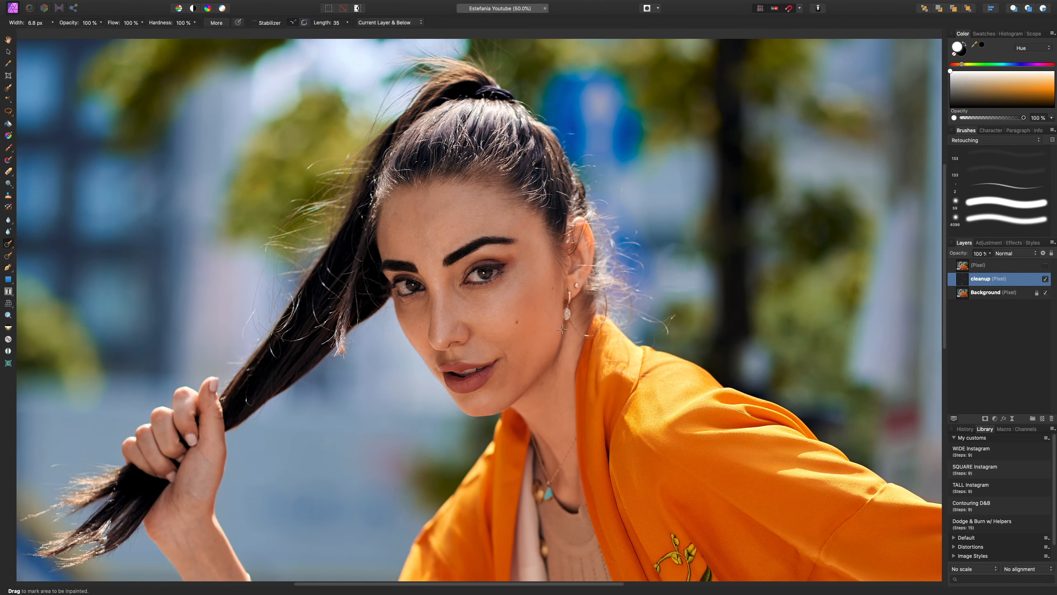
scroll(562, 329, up, 5)
drag(516, 299, 526, 300)
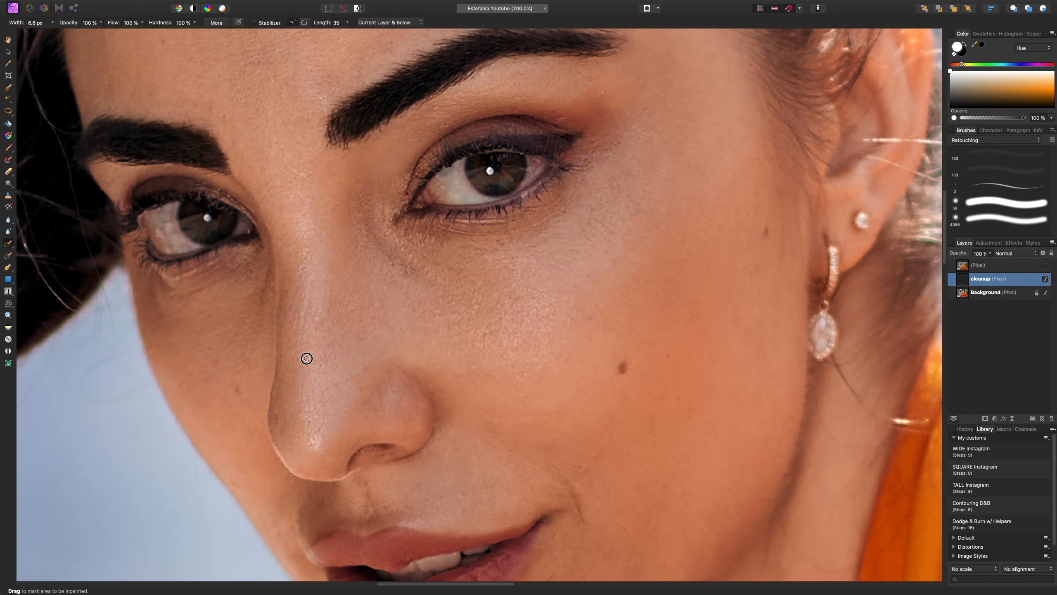
drag(318, 364, 319, 368)
scroll(396, 359, down, 3)
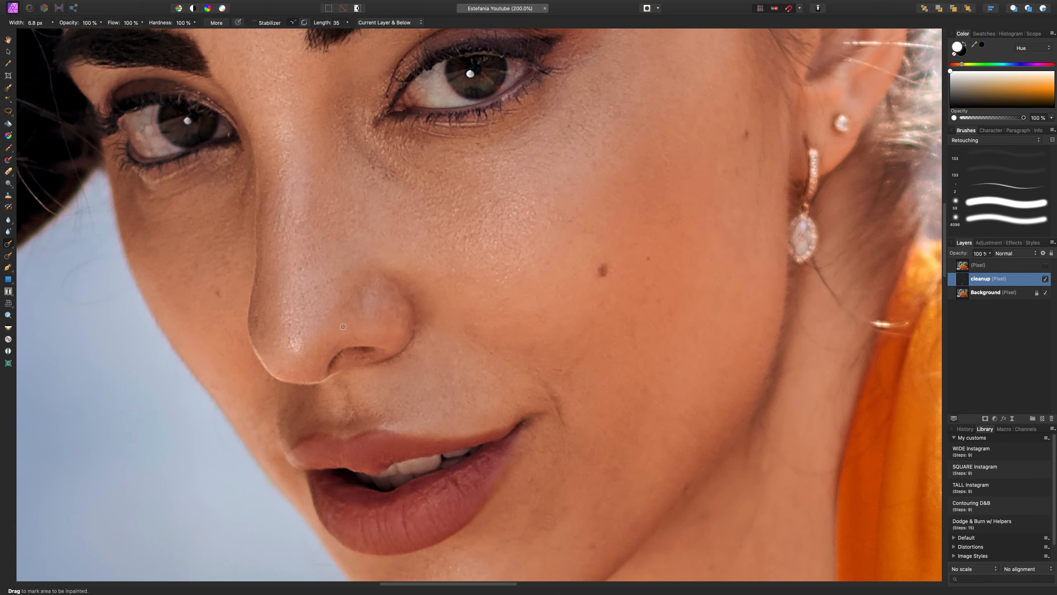
Clone nearby skin over the tip of the nose with a 21.7 px brush at 3% flow and compare with the cleanup layer hidden and shown
key(super+minus)
key(super+minus)
key(super+minus)
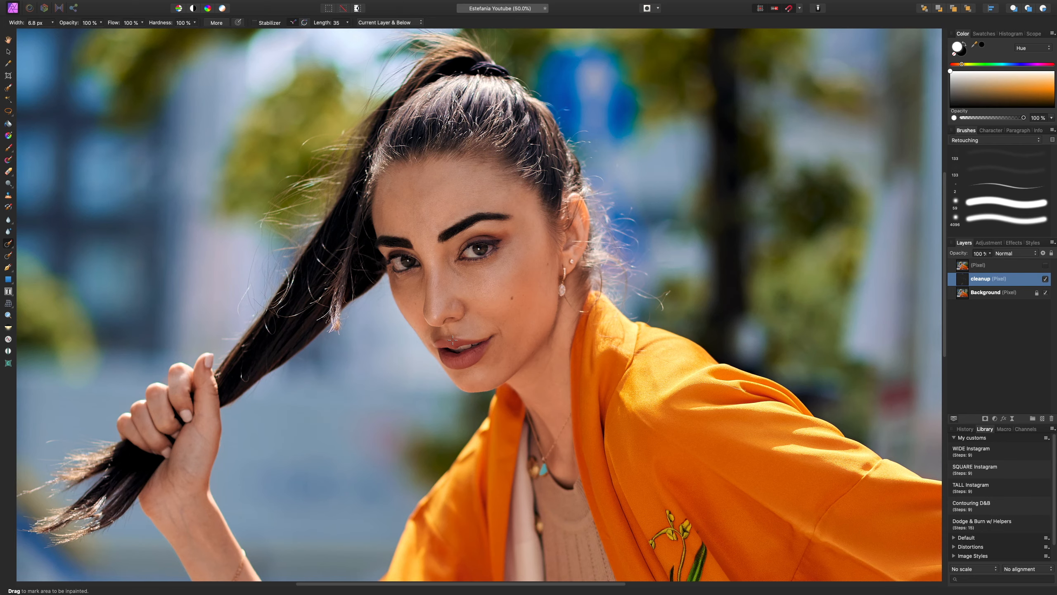
key(super+plus)
key(super+plus)
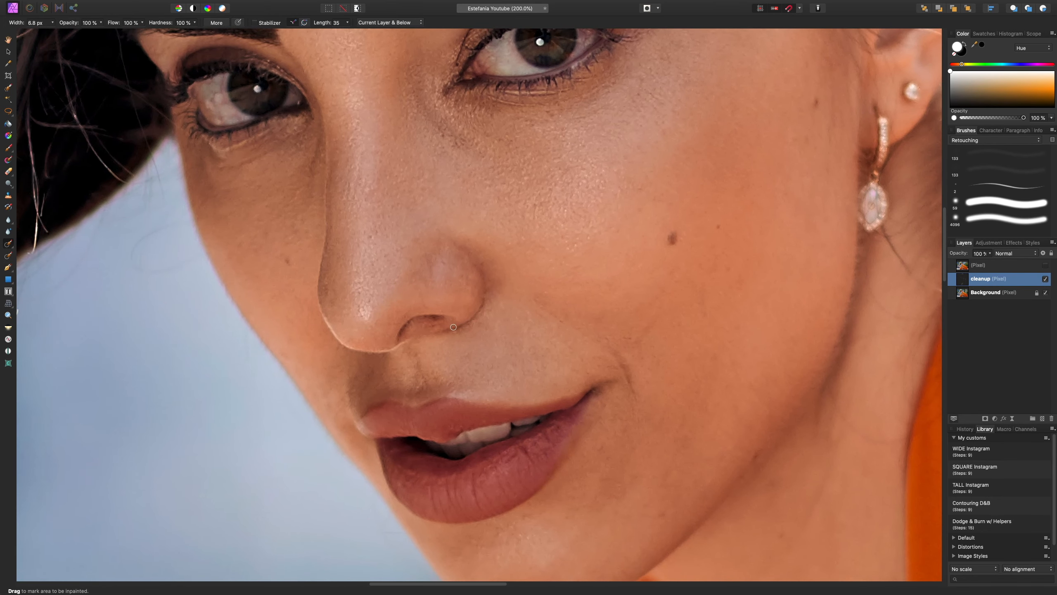
key(s)
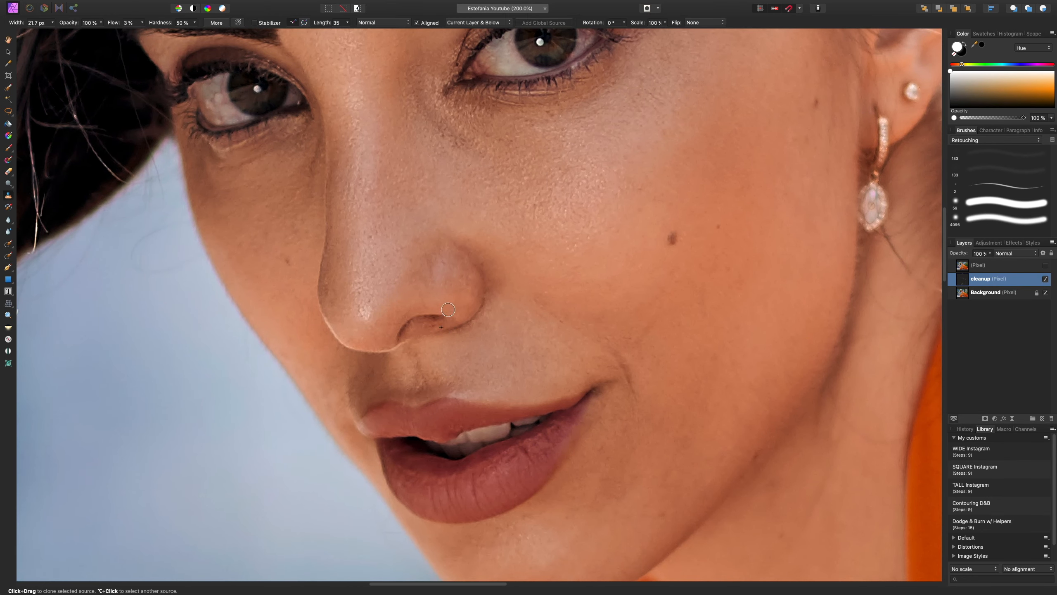
alt+click(366, 291)
drag(366, 308, 362, 308)
click(1045, 280)
click(1046, 280)
click(1046, 281)
click(1045, 281)
Return to inpainting and remove the fine marks on the cheek in front of the earring with a 10.3 px brush
drag(736, 255, 749, 335)
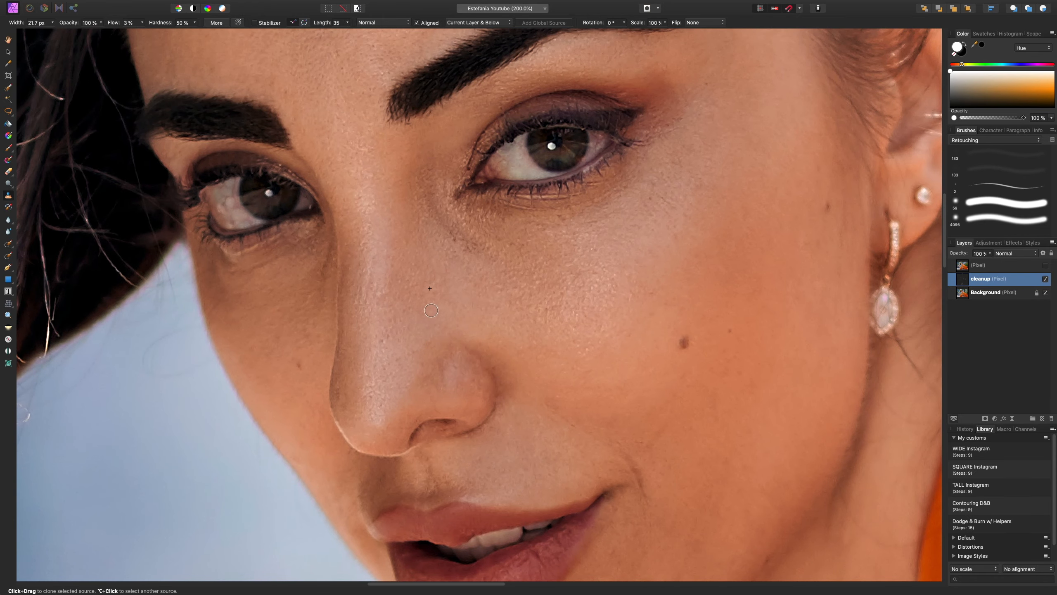
scroll(431, 310, up, 5)
key(j)
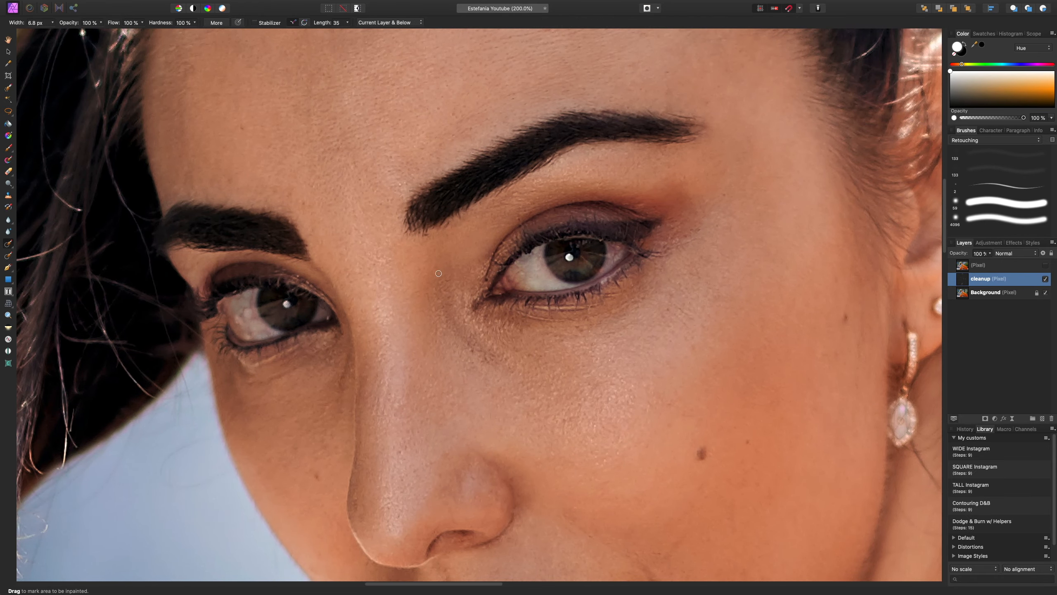
scroll(438, 273, up, 5)
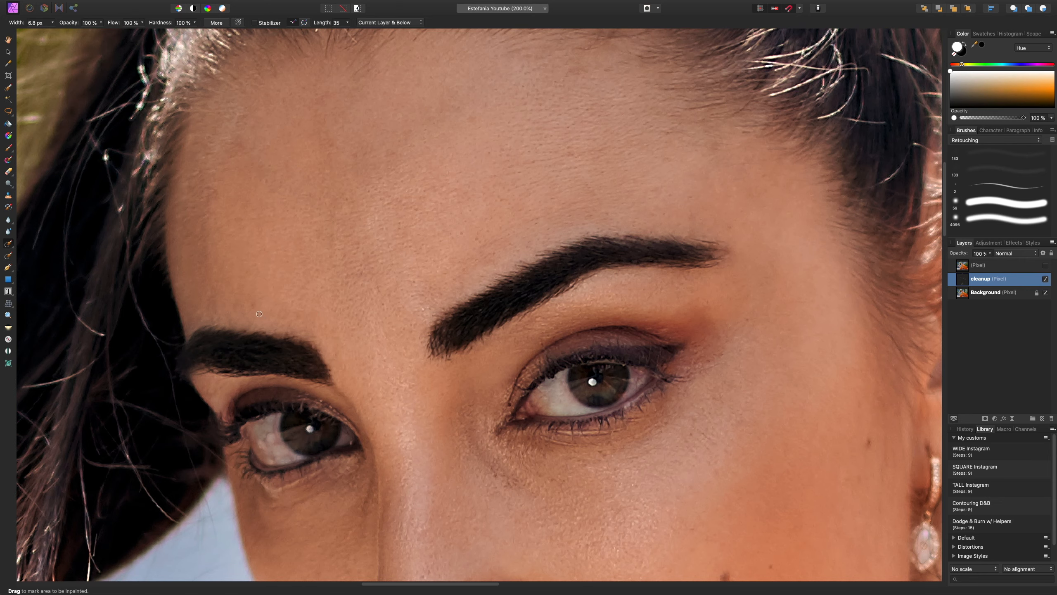
scroll(359, 310, right, 6)
scroll(358, 309, down, 2)
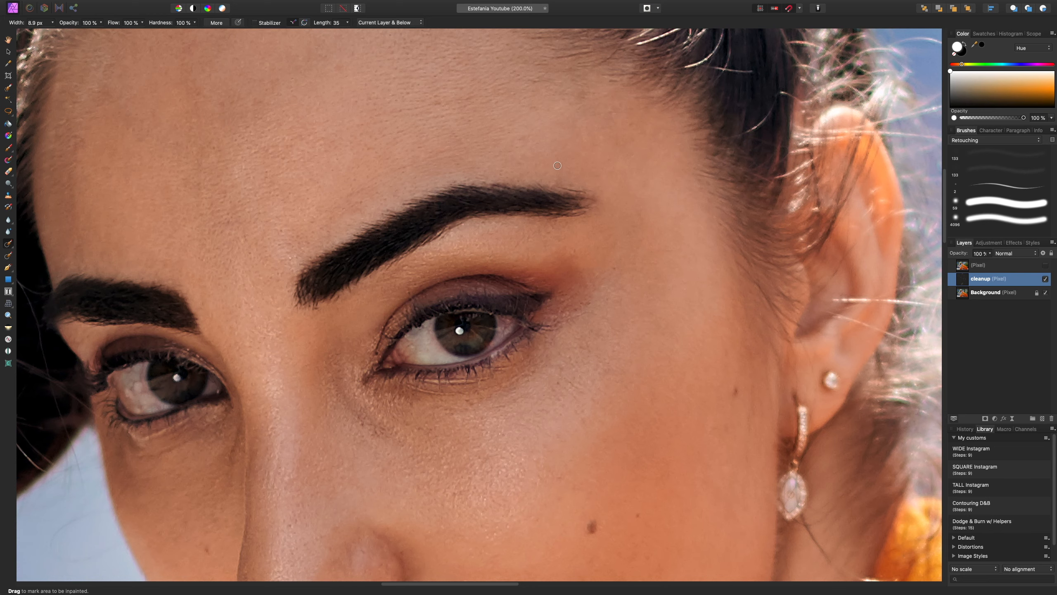
key(bracketright)
scroll(608, 188, down, 5)
scroll(608, 187, right, 5)
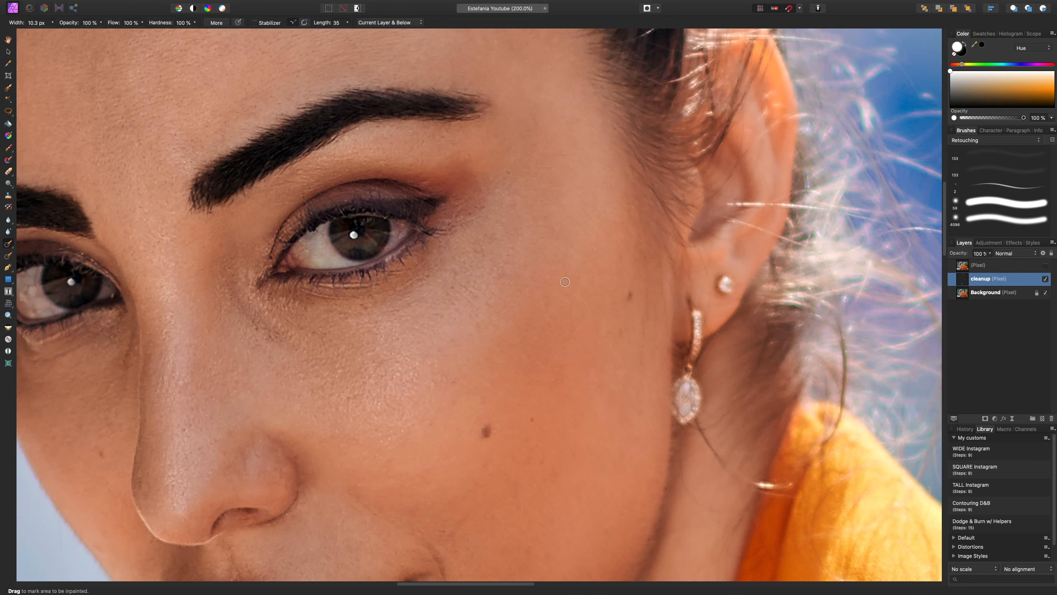
scroll(565, 282, down, 5)
scroll(565, 282, right, 1)
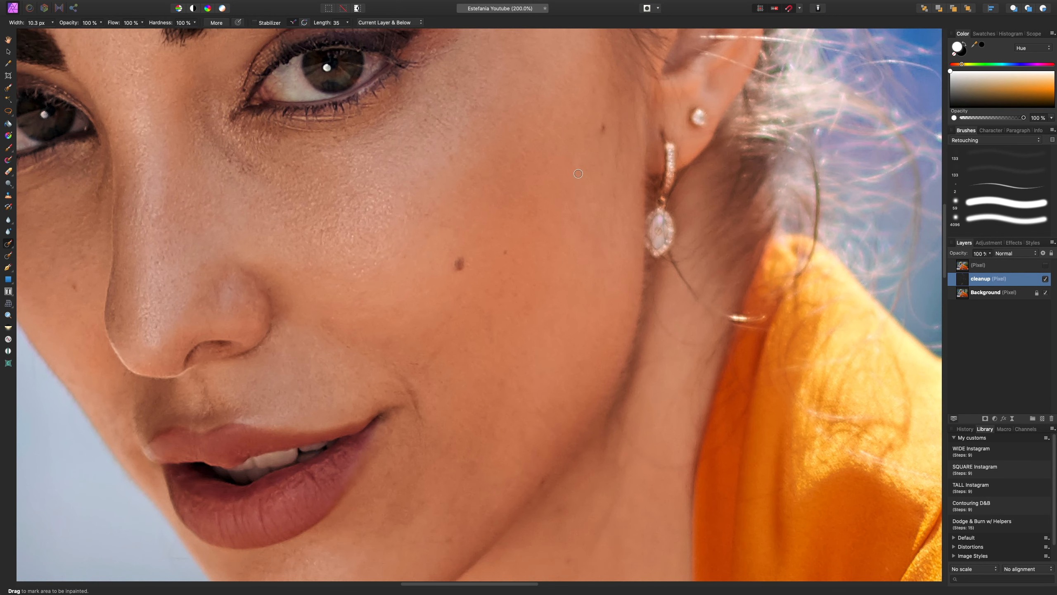
drag(620, 162, 616, 118)
drag(620, 173, 619, 148)
Enlarge the brush to 15.6 px and inpaint the faint spots around and below the large cheek mole
key(bracketright)
key(bracketright)
key(bracketright)
drag(462, 310, 510, 279)
click(506, 273)
click(510, 263)
click(547, 338)
drag(564, 330, 549, 255)
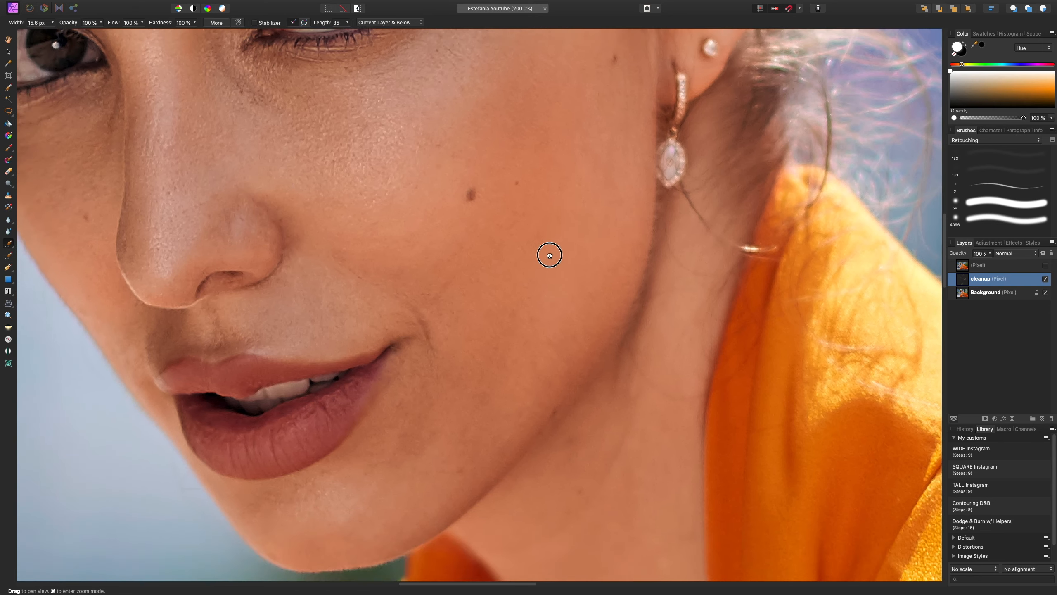
drag(430, 282, 442, 288)
Reduce the brush to 9.6 px and inpaint the marks across the bridge of the nose
key(bracketleft)
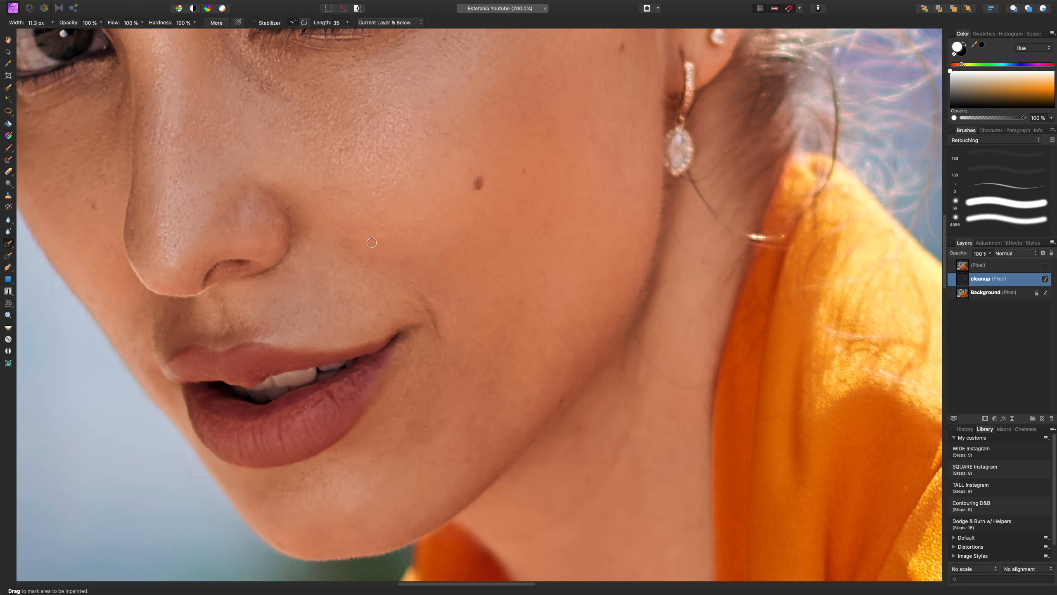
key(bracketleft)
drag(275, 247, 361, 331)
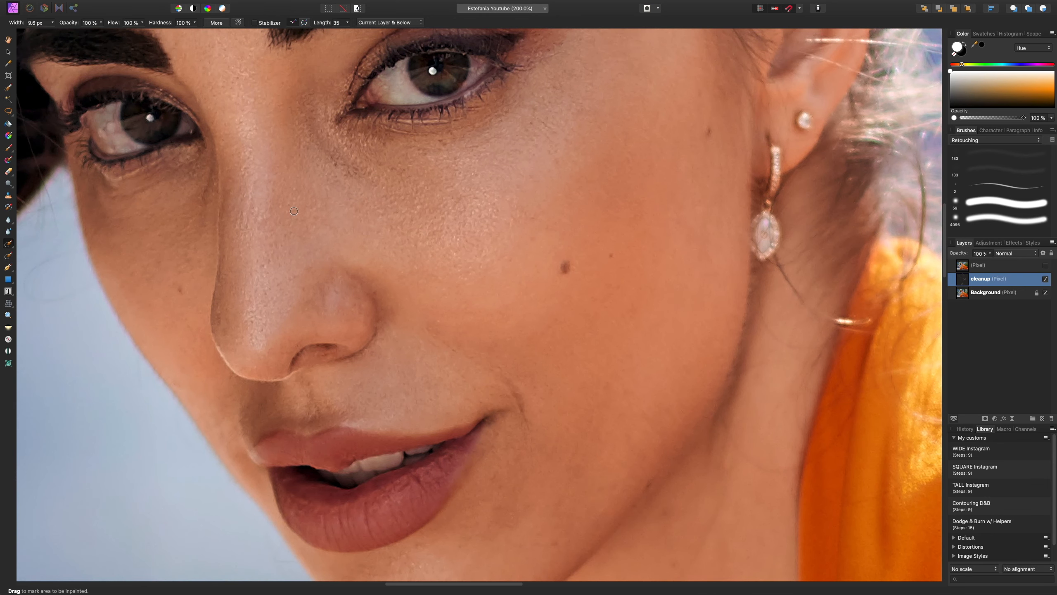
mouse_move(294, 211)
mouse_down()
mouse_move(306, 207)
mouse_move(262, 230)
mouse_up()
Inpaint the small blemishes below the corner of the mouth, along the jawline and on the neck
key(bracketleft)
scroll(420, 321, down, 5)
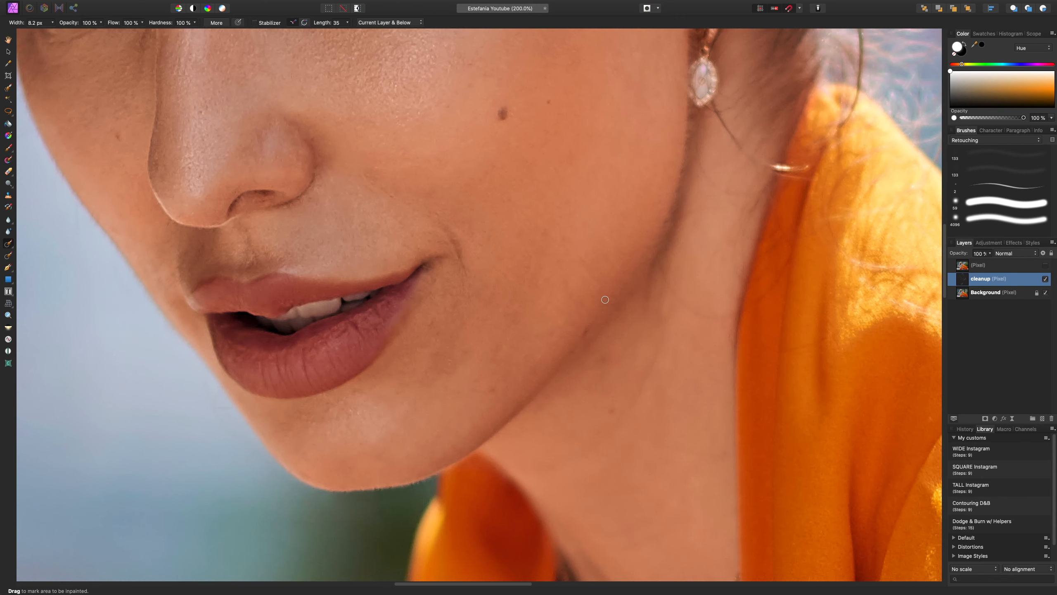
scroll(541, 316, up, 3)
scroll(541, 316, right, 3)
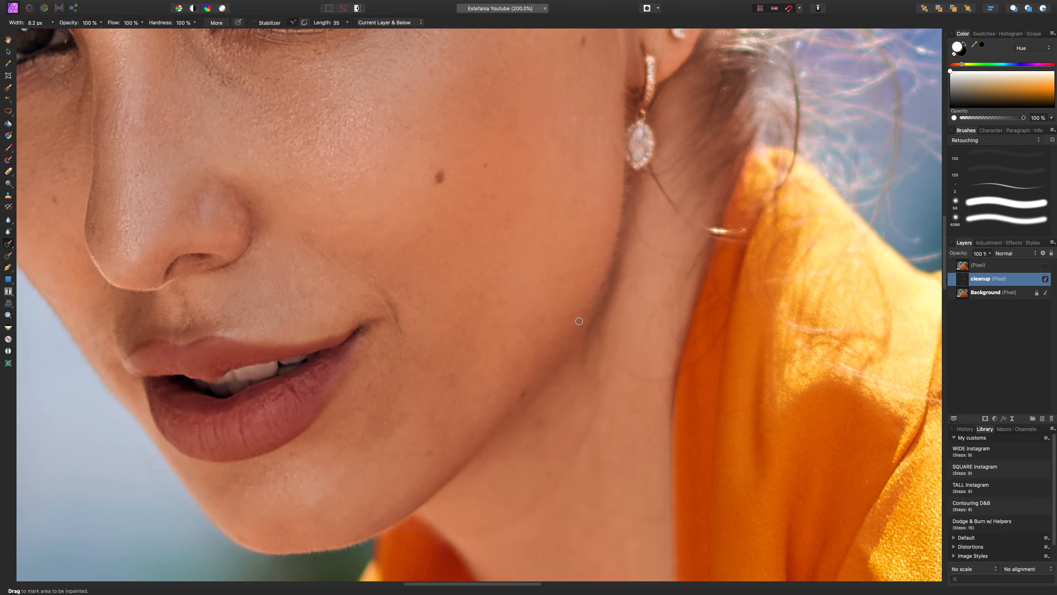
key(super+minus)
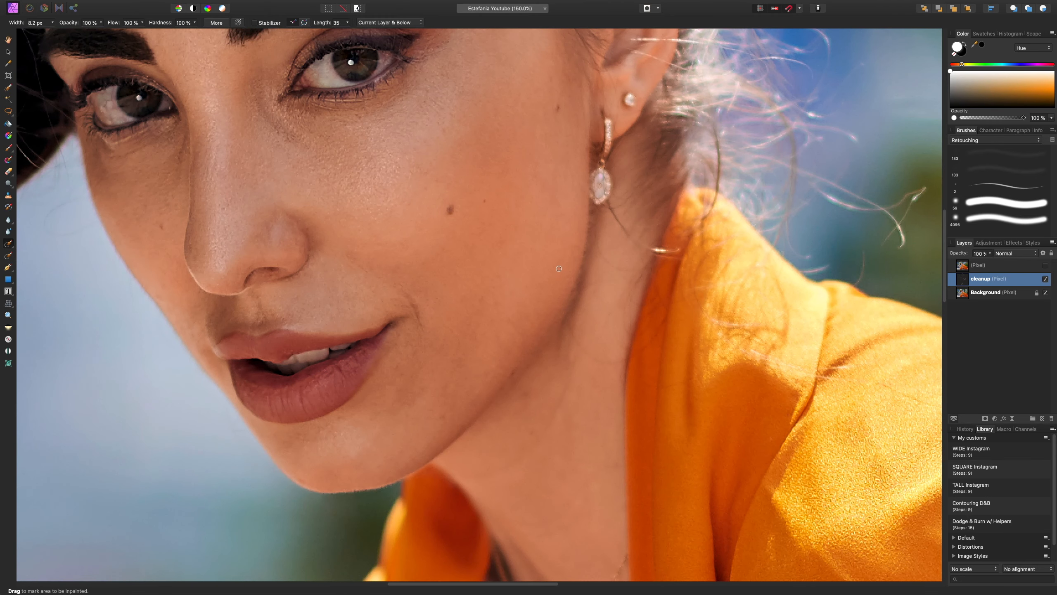
scroll(458, 333, down, 3)
scroll(457, 333, left, 2)
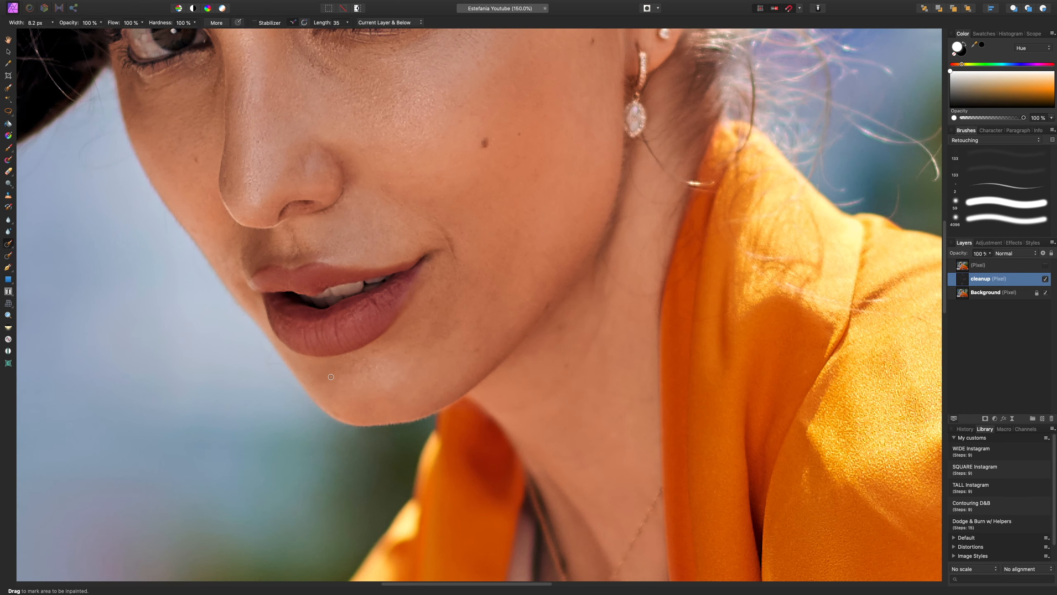
key(bracketright)
click(419, 326)
drag(556, 322, 563, 331)
drag(528, 239, 511, 345)
Clone neighbouring skin over the dark fine hairs along the jaw edge below the earring with a 13.3 px brush at 3% flow
key(bracketright)
scroll(479, 264, up, 2)
scroll(479, 264, up, 5)
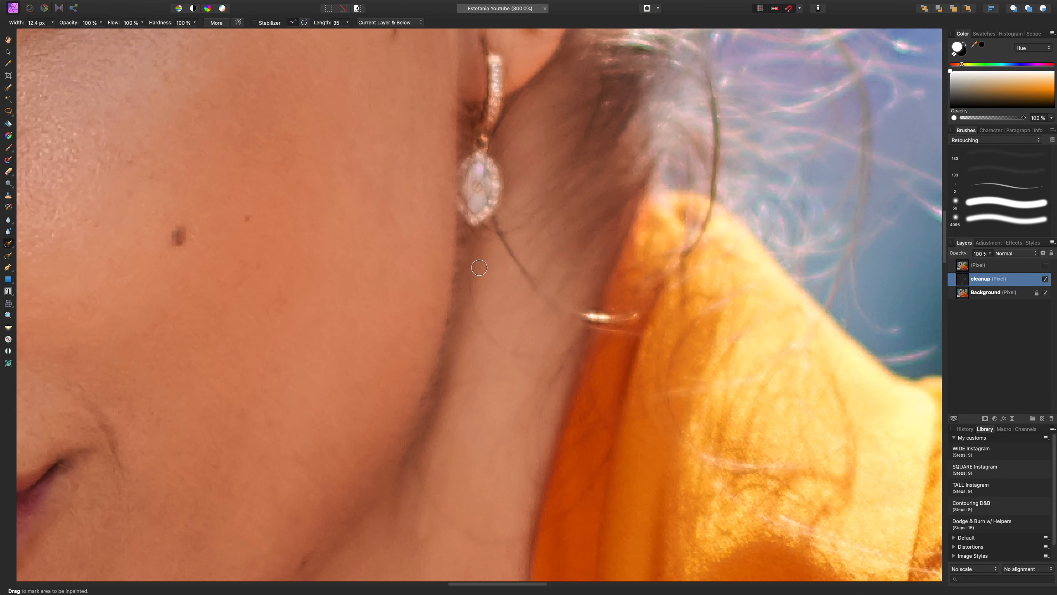
key(s)
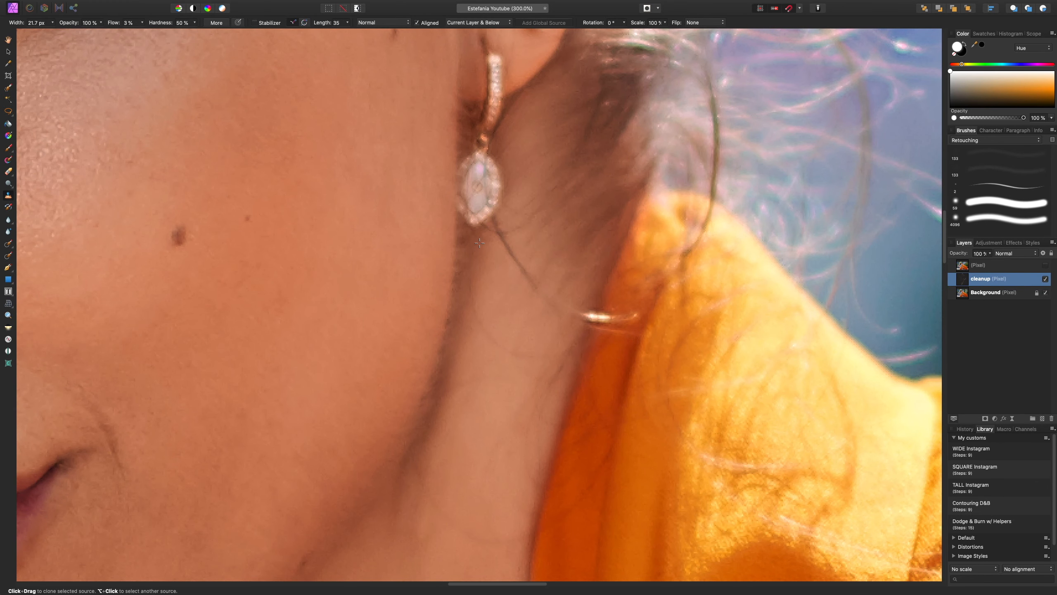
alt+click(472, 240)
key(bracketleft)
key(bracketleft)
key(bracketleft)
key(bracketleft)
alt+click(460, 263)
mouse_move(455, 294)
mouse_down()
mouse_move(450, 343)
mouse_move(467, 278)
mouse_move(434, 357)
mouse_up()
scroll(448, 342, down, 3)
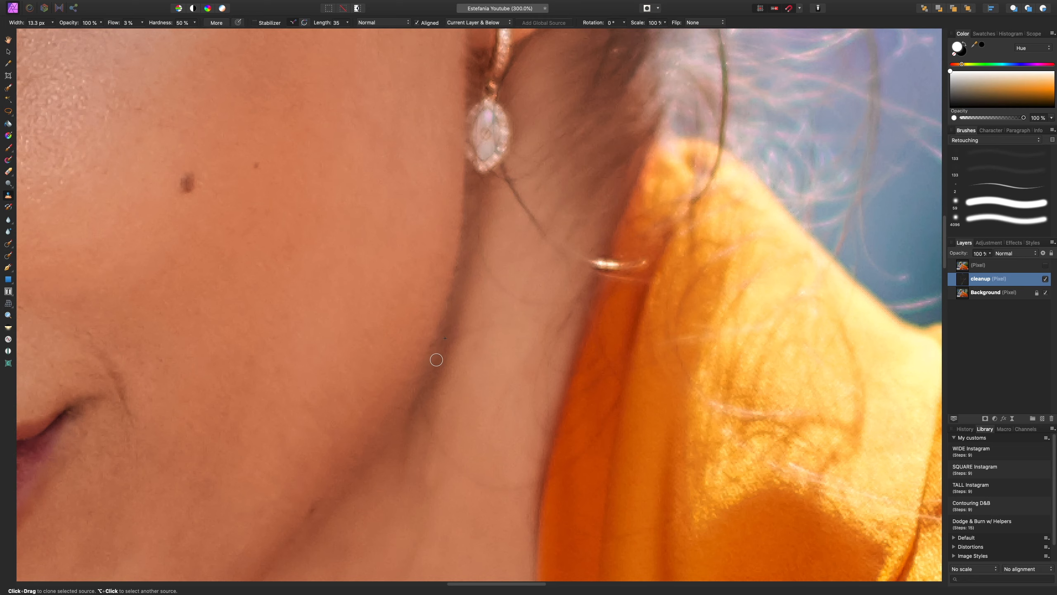
Switch to inpainting, enlarge the brush to 24.9 px and inpaint the smile crease beside the corner of the mouth
scroll(468, 320, down, 5)
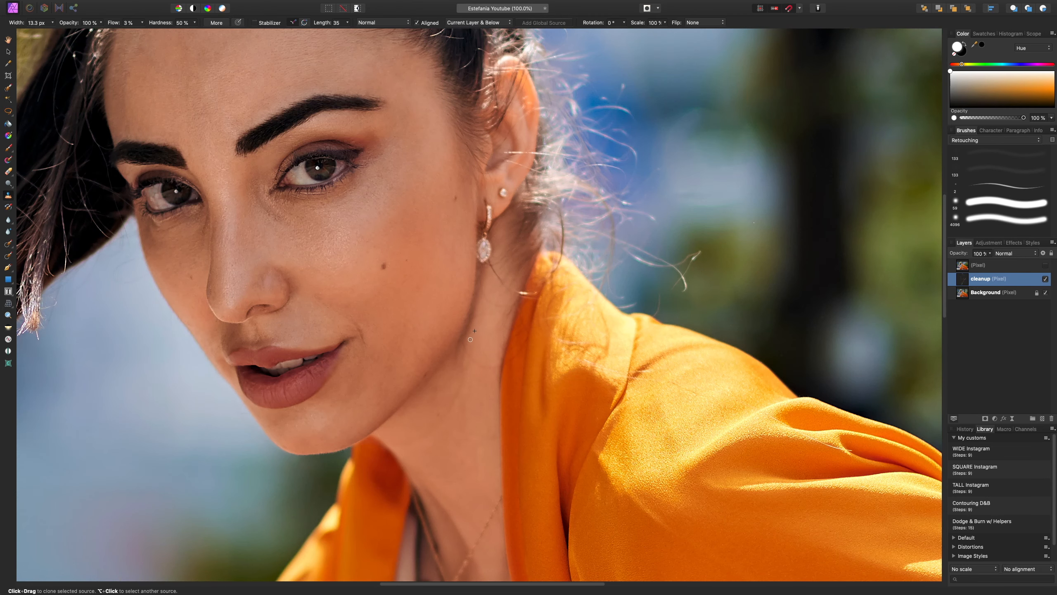
scroll(450, 367, up, 2)
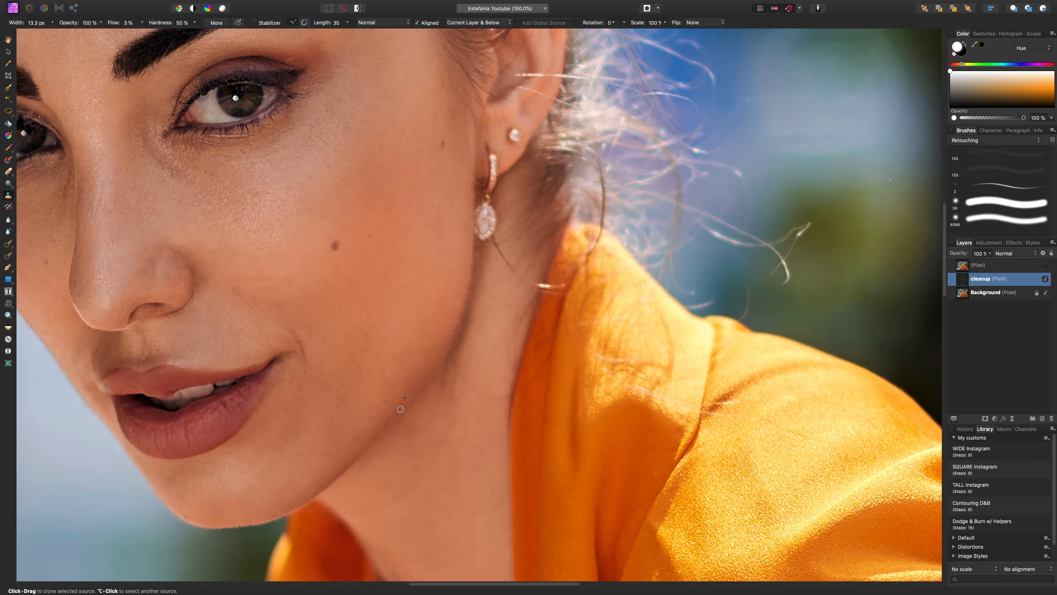
key(j)
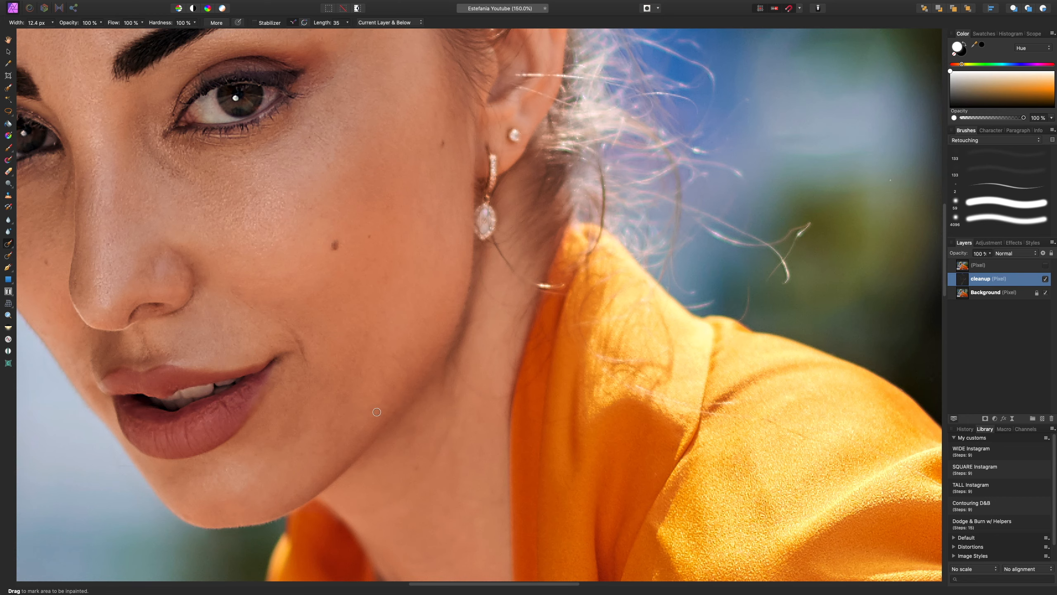
scroll(334, 394, left, 4)
scroll(333, 394, up, 2)
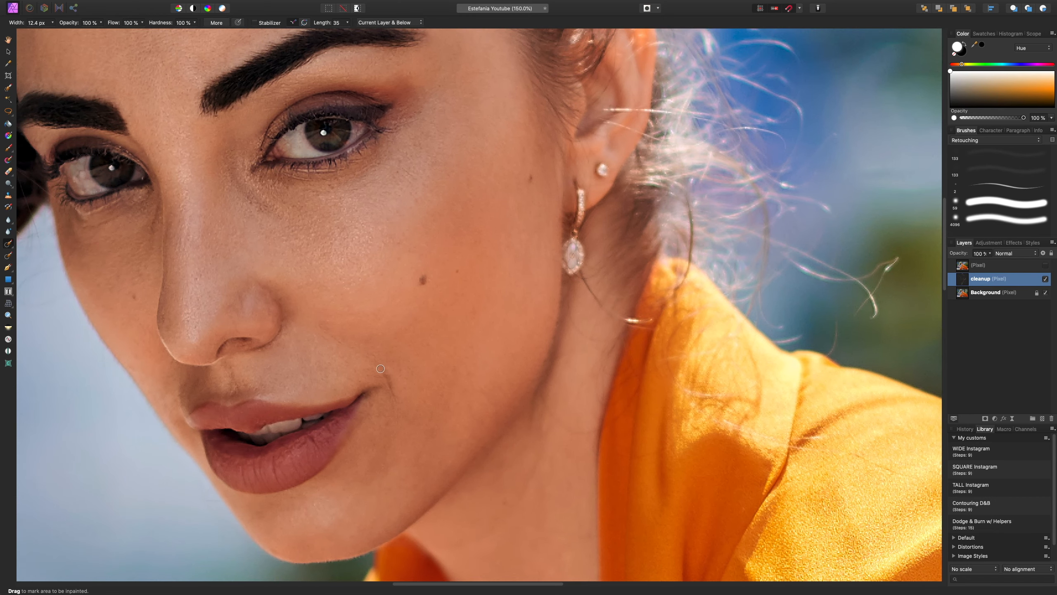
key(])
drag(379, 366, 400, 417)
key(super+minus)
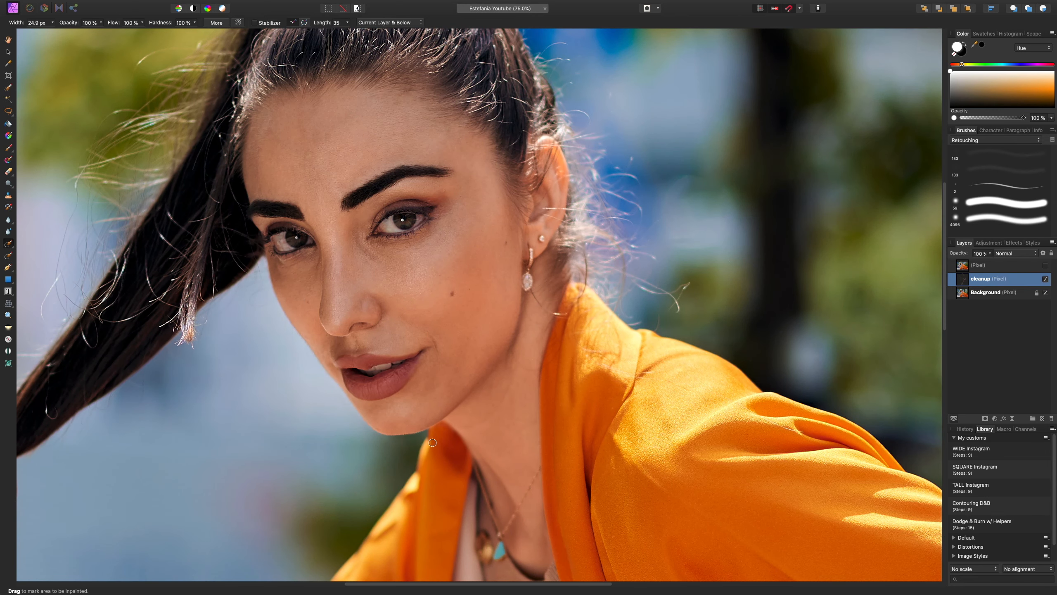
key(super+plus)
key(super+plus)
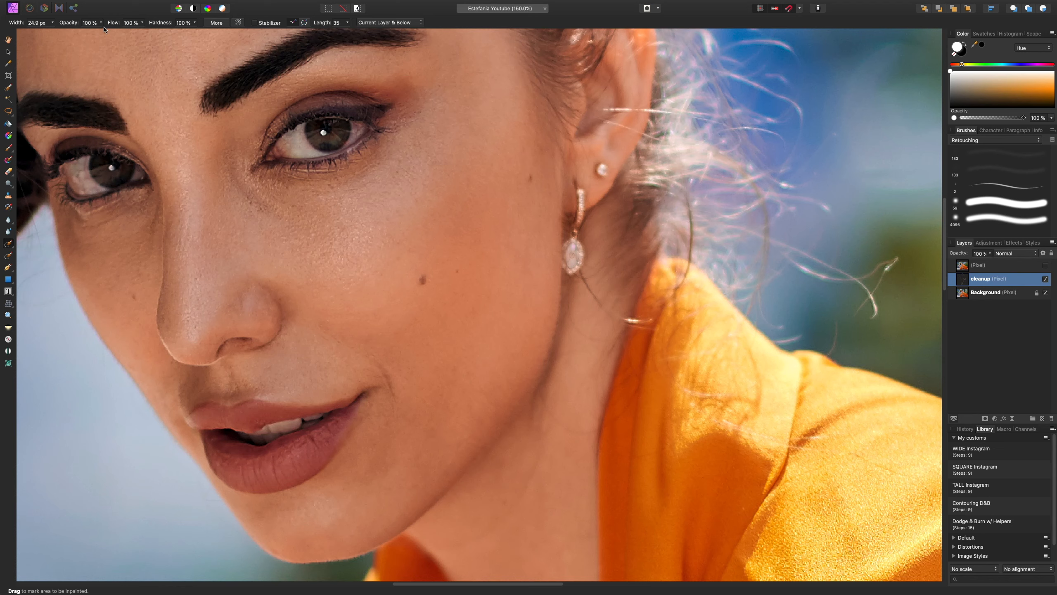
Inpaint the smile crease with a 21.2 px brush at 20% opacity and compare with the cleanup layer hidden and shown
key(2)
key(bracketleft)
drag(375, 362, 398, 401)
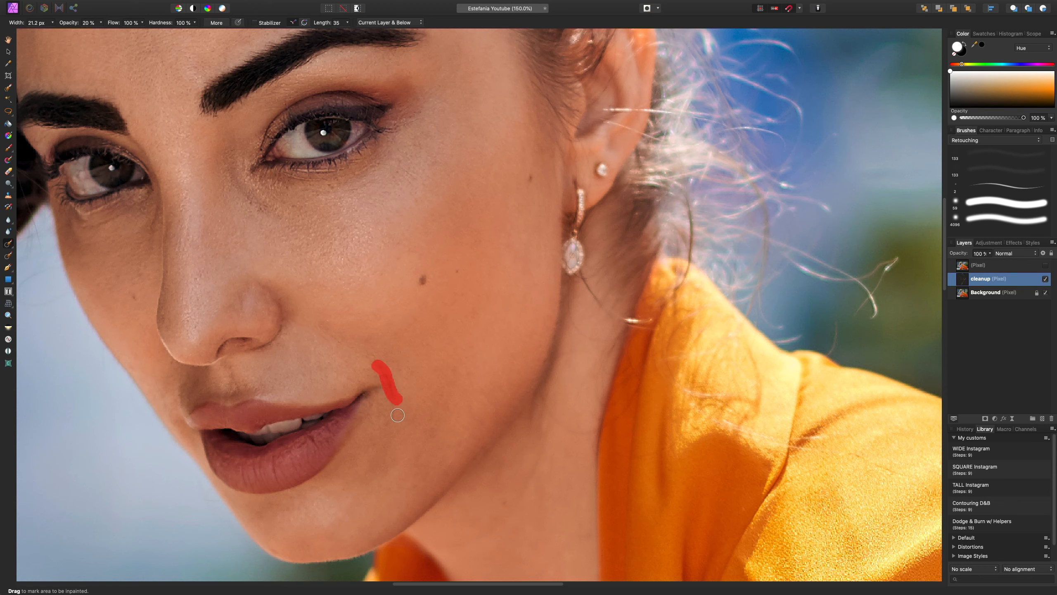
click(1046, 279)
click(1046, 279)
click(1045, 279)
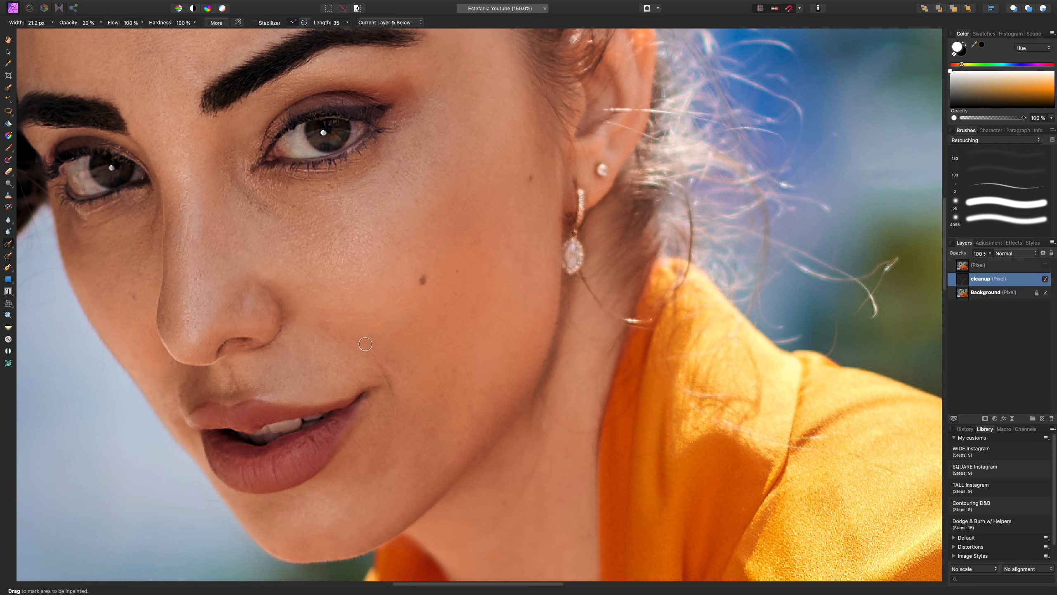
Soften the creases beneath both eyes by inpainting with a 15.3 px brush at 20% opacity, checking against the hidden cleanup layer
scroll(365, 344, left, 5)
scroll(365, 344, up, 2)
key(bracketleft)
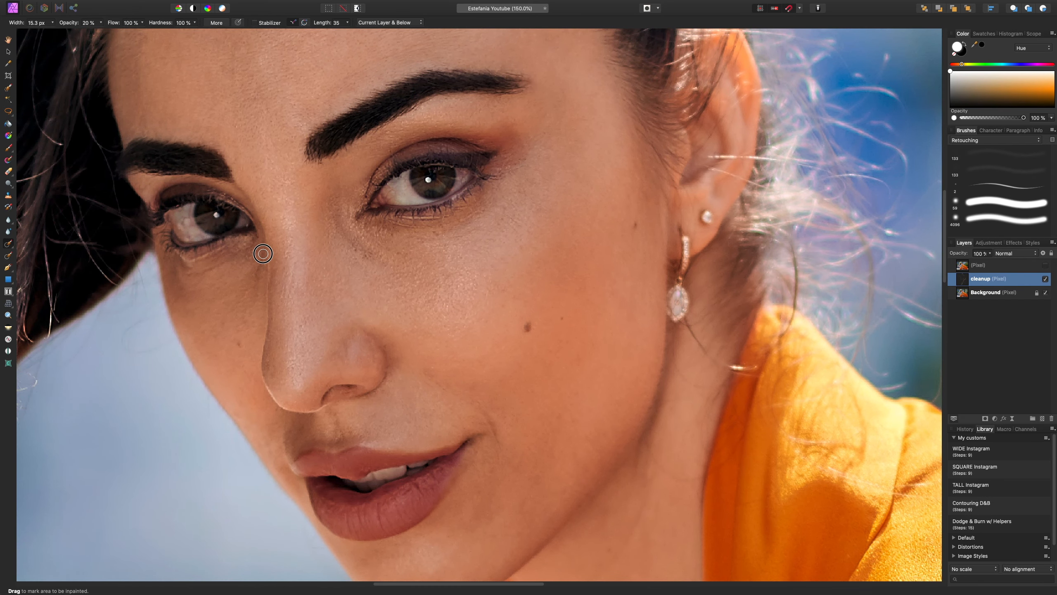
drag(263, 254, 253, 293)
drag(507, 217, 516, 225)
click(515, 239)
mouse_move(226, 262)
mouse_down()
mouse_move(181, 277)
mouse_move(195, 279)
mouse_up()
click(1045, 281)
mouse_move(222, 249)
mouse_down()
mouse_move(176, 265)
mouse_move(212, 253)
mouse_move(183, 255)
mouse_move(198, 268)
mouse_move(181, 254)
mouse_move(190, 268)
mouse_up()
Reduce the brush to 9.9 px and inpaint the fine lines just under the lower lashes of the eye nearer the ear
key(bracketleft)
key(bracketleft)
drag(402, 217, 433, 217)
drag(403, 218, 418, 221)
Restore the brush opacity to 100%, enlarge the brush to 17.3 px and inpaint the mark on the orange sleeve beside the forearm
key(0)
scroll(426, 276, down, 5)
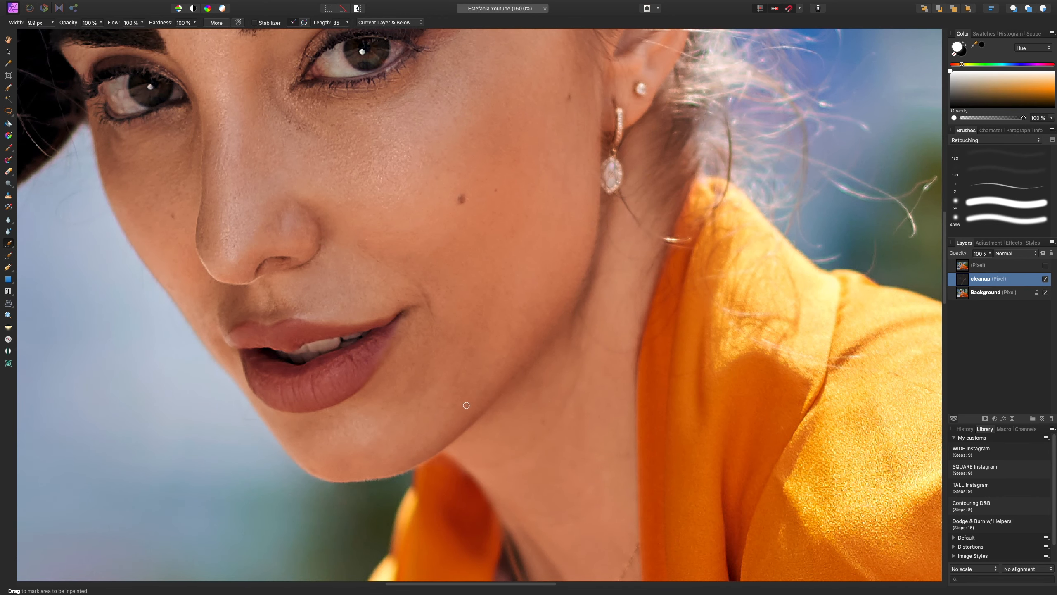
scroll(458, 375, down, 10)
scroll(304, 335, down, 10)
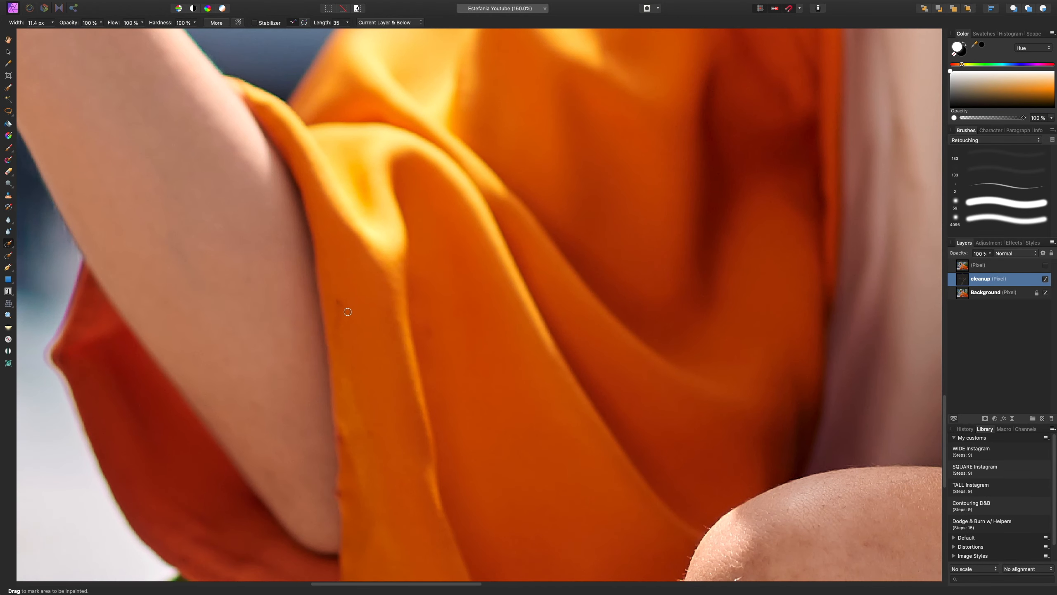
key(])
mouse_move(347, 311)
mouse_down()
mouse_move(337, 302)
mouse_move(362, 354)
mouse_move(374, 445)
mouse_up()
Enlarge the brush to 30.2 px and inpaint the mark at the base of the thumb on the raised hand
scroll(354, 416, up, 10)
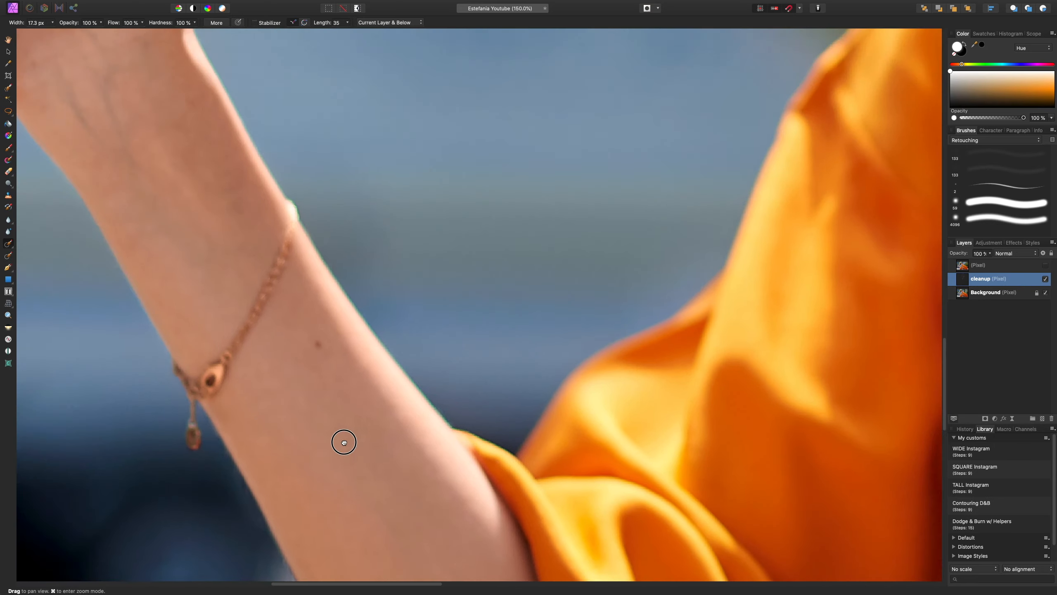
scroll(344, 442, up, 5)
scroll(344, 442, left, 8)
key(])
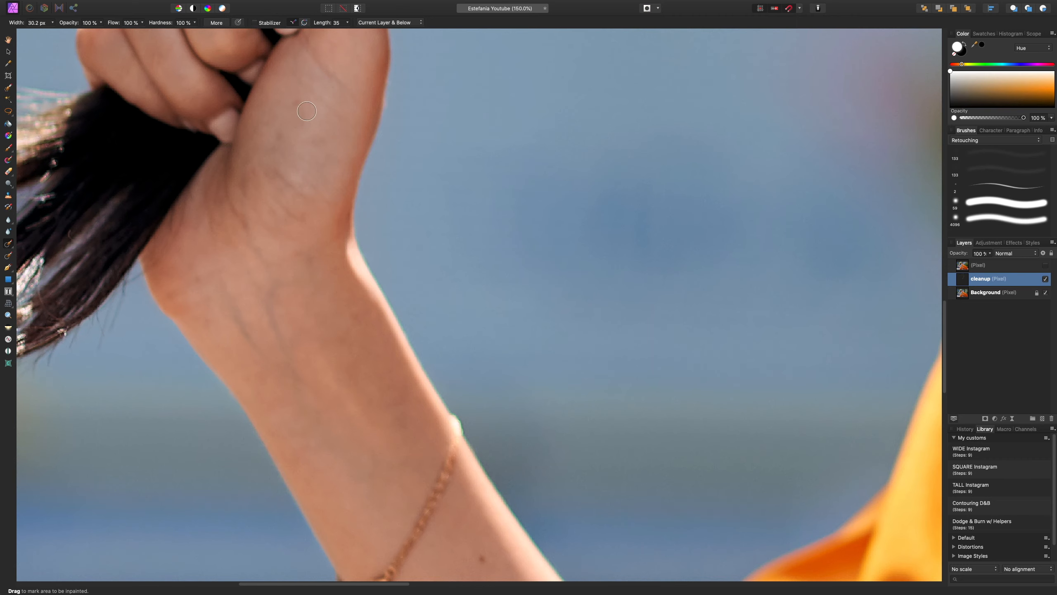
drag(297, 101, 297, 105)
Lower the brush opacity to 21% and soften the creases across the raised wrist by inpainting
key(super+0)
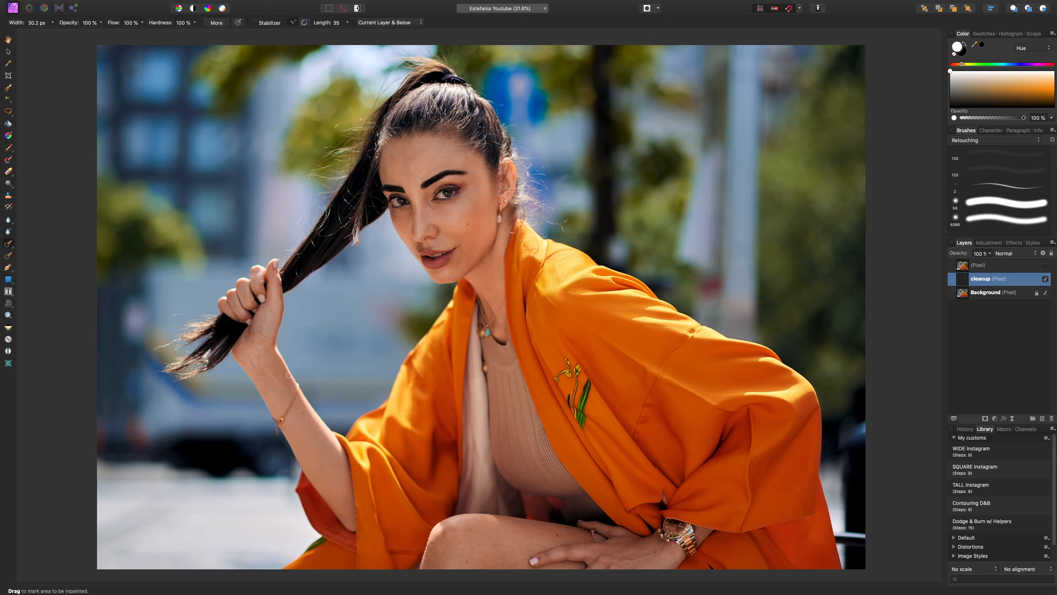
scroll(306, 370, down, 2)
scroll(306, 369, up, 10)
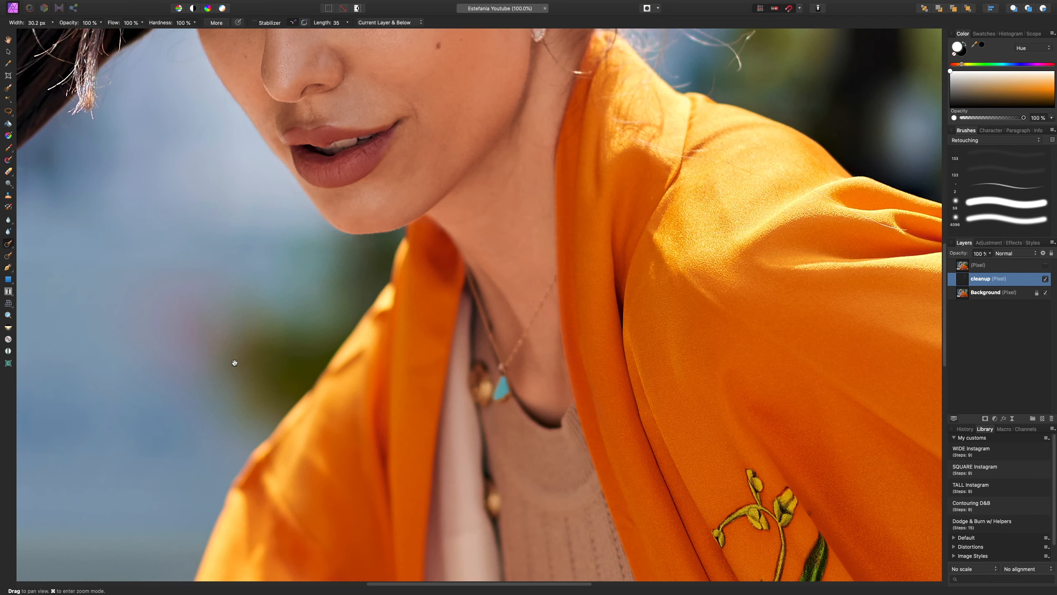
scroll(373, 328, left, 5)
scroll(373, 328, down, 2)
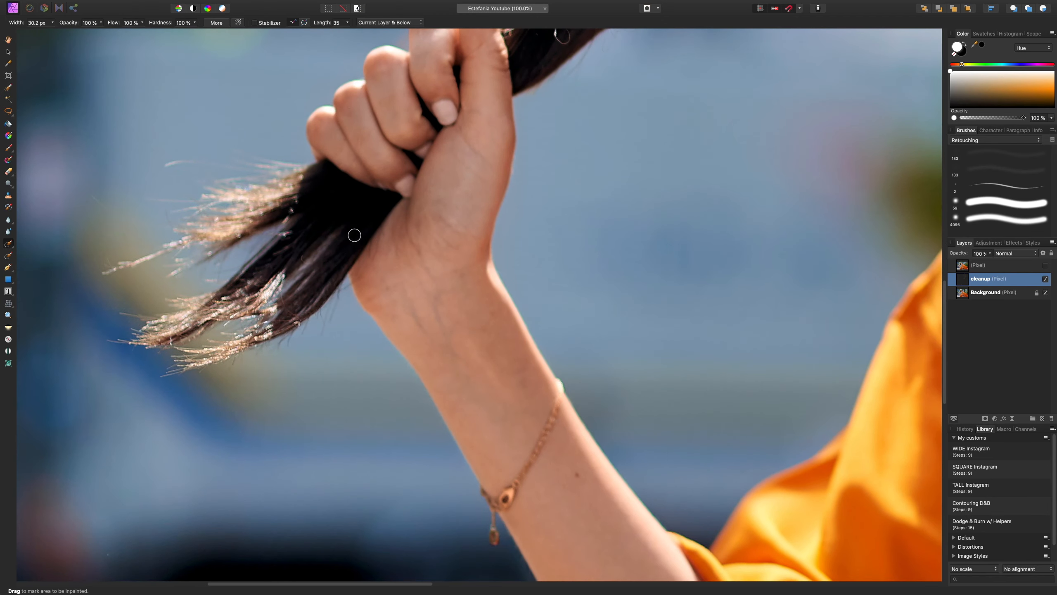
click(101, 25)
drag(71, 34, 44, 50)
mouse_move(411, 312)
mouse_down()
mouse_move(427, 334)
mouse_move(442, 325)
mouse_move(427, 289)
mouse_move(458, 289)
mouse_up()
mouse_move(442, 293)
mouse_down()
mouse_move(443, 339)
mouse_move(404, 291)
mouse_up()
Inpaint the remaining wrist lines and veins, adjusting the brush size to suit each area, up to 24.5 px
key(bracketleft)
key(bracketleft)
mouse_move(454, 251)
mouse_down()
mouse_move(434, 217)
mouse_move(448, 211)
mouse_move(435, 211)
mouse_move(412, 240)
mouse_up()
key(bracketright)
key(bracketright)
scroll(480, 337, down, 5)
mouse_move(466, 299)
mouse_down()
mouse_move(442, 288)
mouse_move(440, 312)
mouse_move(391, 286)
mouse_up()
Enlarge the brush to 42.9 px and inpaint the uneven skin on the forearm below the bracelet at 21% opacity
scroll(385, 196, down, 10)
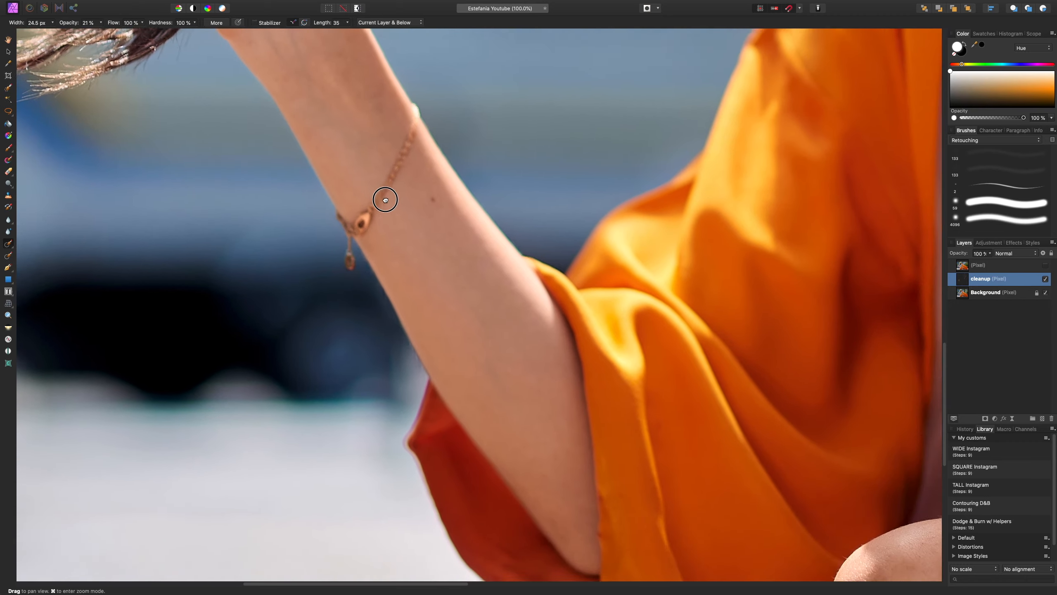
key(bracketright)
key(bracketright)
key(bracketright)
mouse_move(478, 346)
mouse_down()
mouse_move(498, 382)
mouse_move(524, 385)
mouse_up()
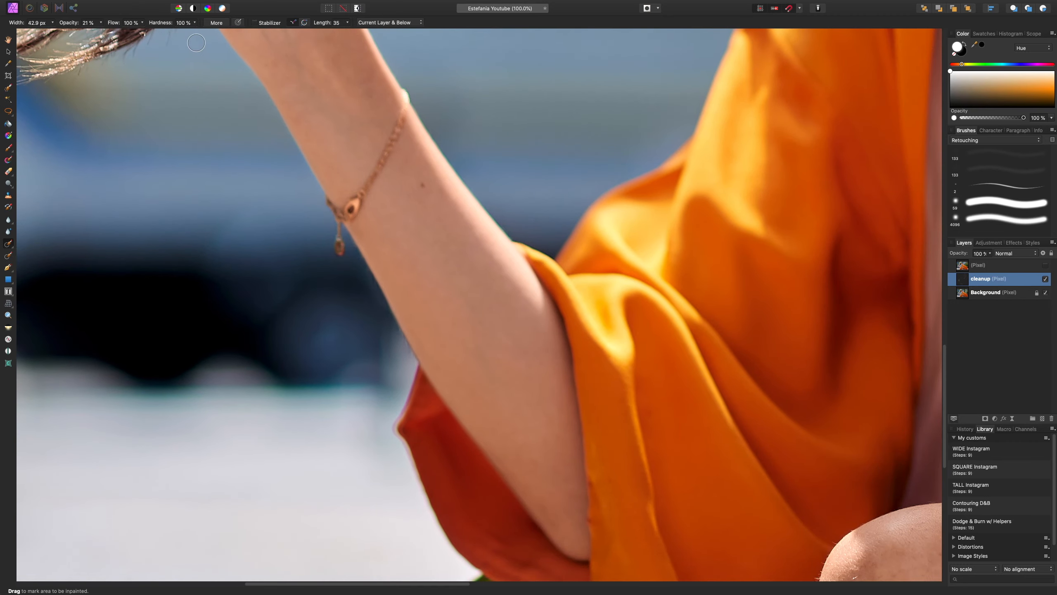
Restore the brush opacity to 100% and inpaint the faint marks on the middle of the forearm
click(102, 22)
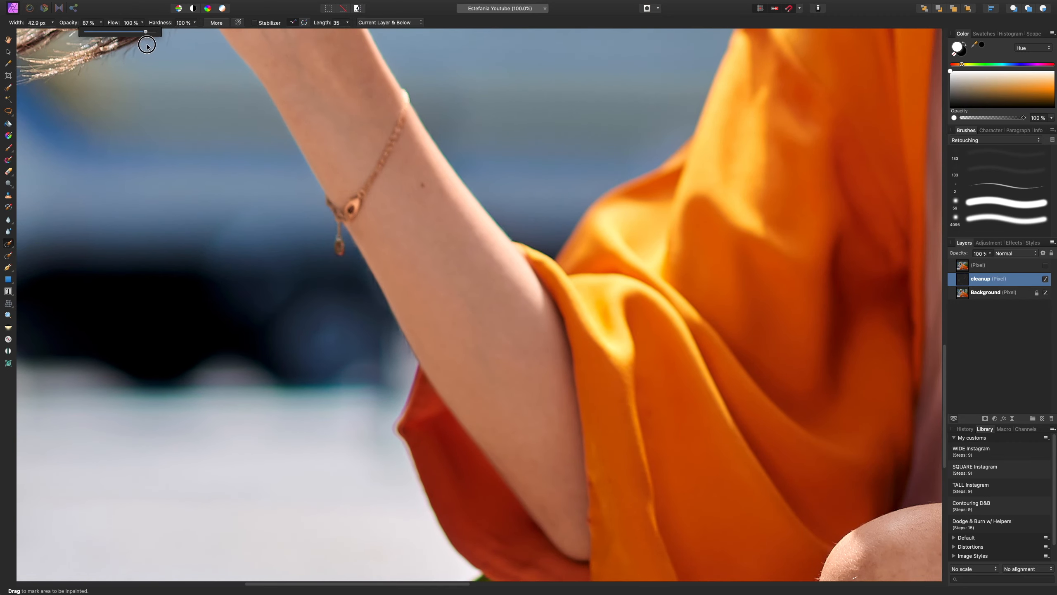
drag(99, 37, 163, 37)
drag(479, 352, 501, 386)
drag(514, 339, 526, 379)
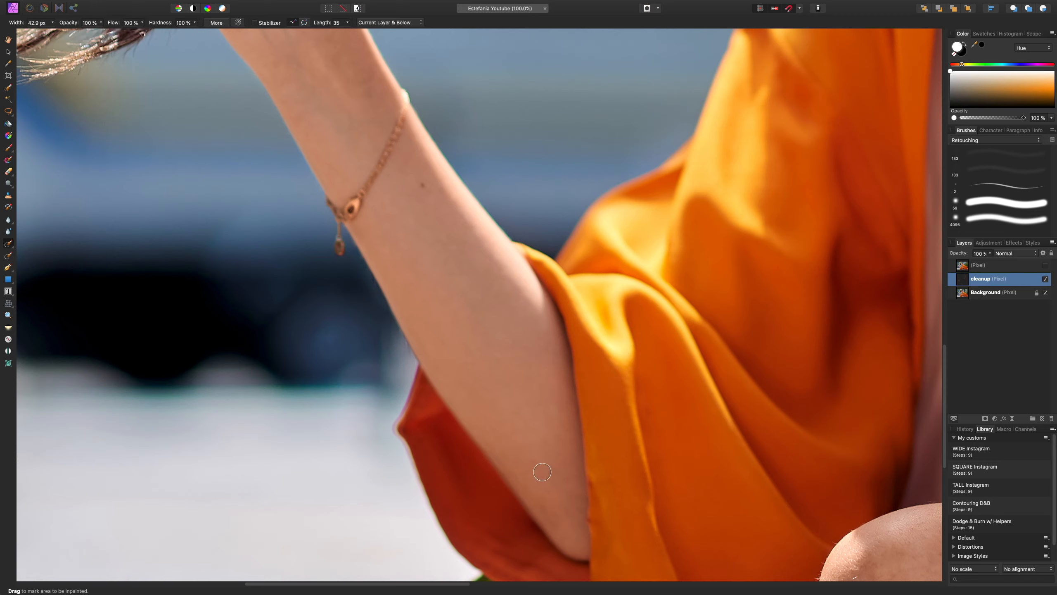
Set the brush to 33.3 px and inpaint the marks on the forearm close to the elbow
key(bracketleft)
key(bracketleft)
scroll(607, 507, down, 3)
key(bracketright)
key(bracketright)
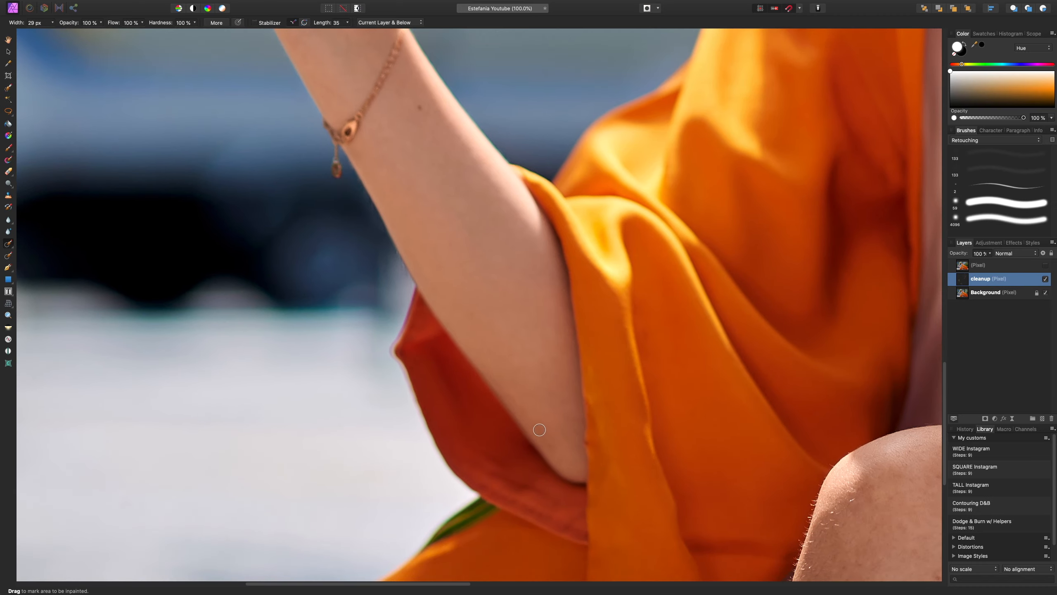
drag(537, 427, 569, 447)
Compare the retouched arm with the cleanup layer hidden and shown
key(super+minus)
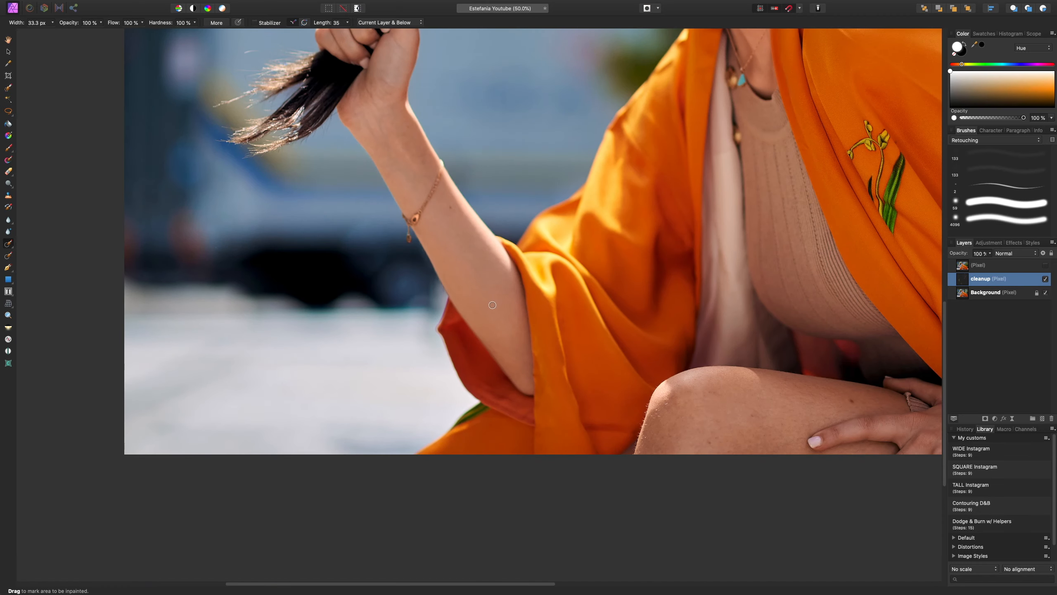
drag(479, 292, 495, 363)
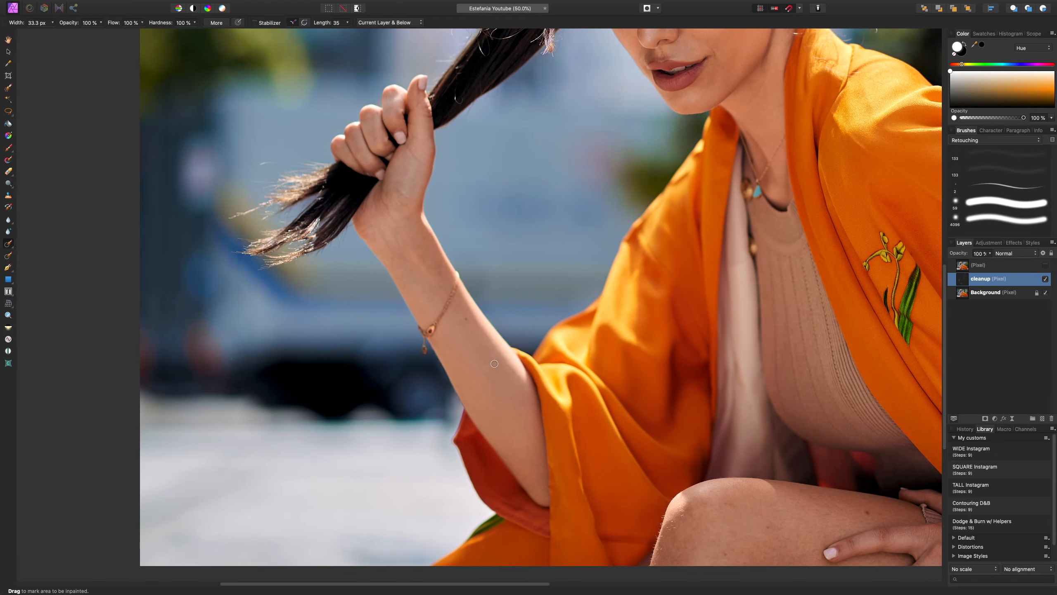
click(1046, 280)
click(1047, 279)
click(1046, 280)
Lower the brush opacity to 17% and inpaint the veins and creases on the wrist with a 33.3 px brush
key(super+plus)
key(super+plus)
key(super+plus)
drag(266, 166, 465, 324)
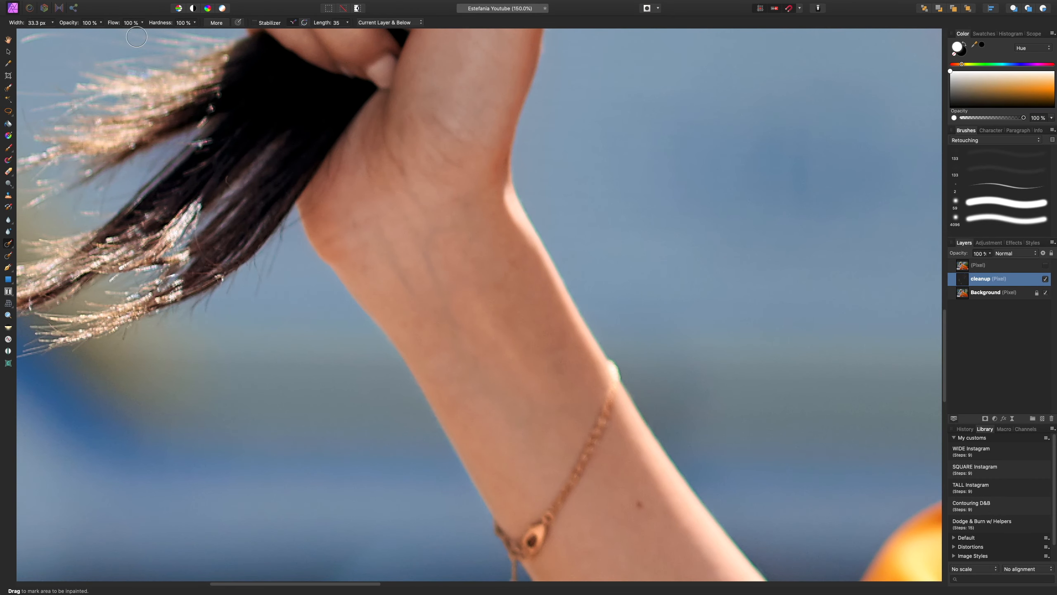
drag(101, 24, 38, 45)
drag(401, 273, 431, 318)
drag(426, 253, 450, 329)
click(463, 204)
drag(403, 189, 429, 213)
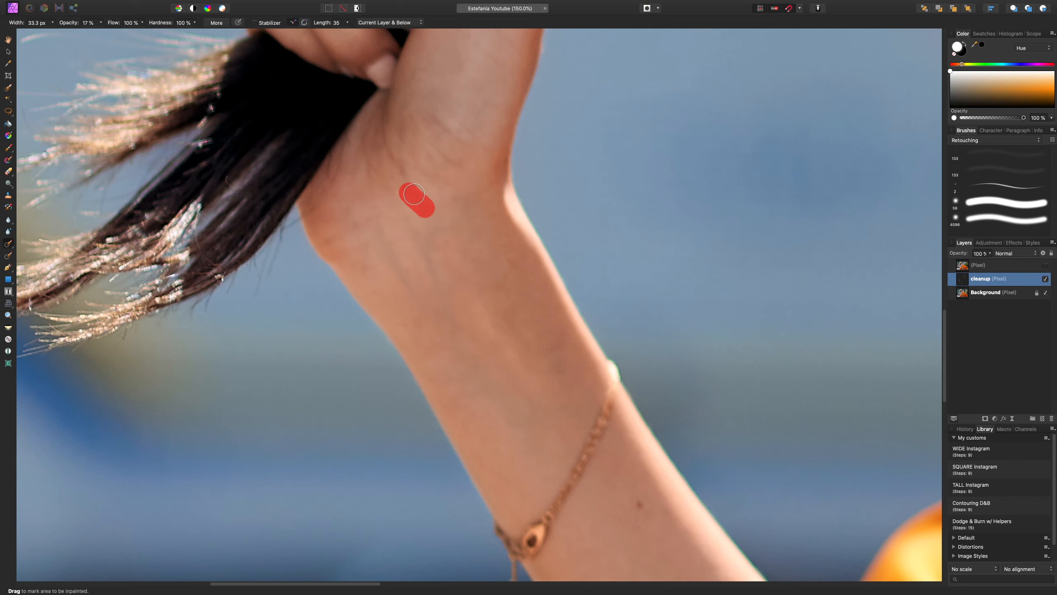
Reduce the brush to 24.1 px and soften the remaining veins between the wrist and the bracelet, plus the skin near the elbow
key(bracketleft)
key(bracketleft)
drag(450, 312, 478, 346)
drag(446, 317, 471, 387)
drag(559, 419, 306, 295)
drag(493, 377, 338, 302)
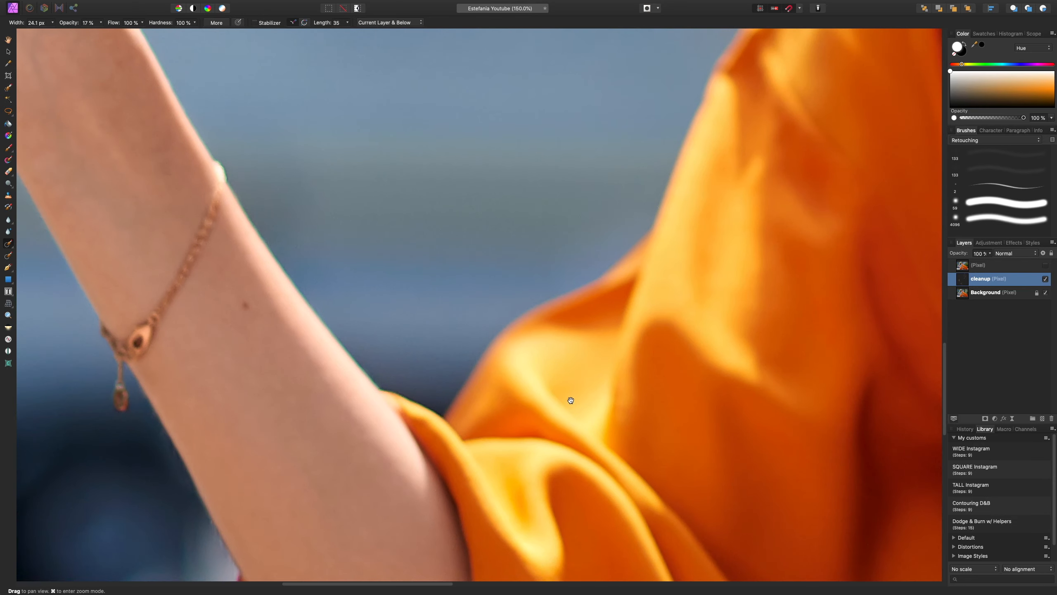
drag(570, 400, 471, 256)
key(super+minus)
key(super+minus)
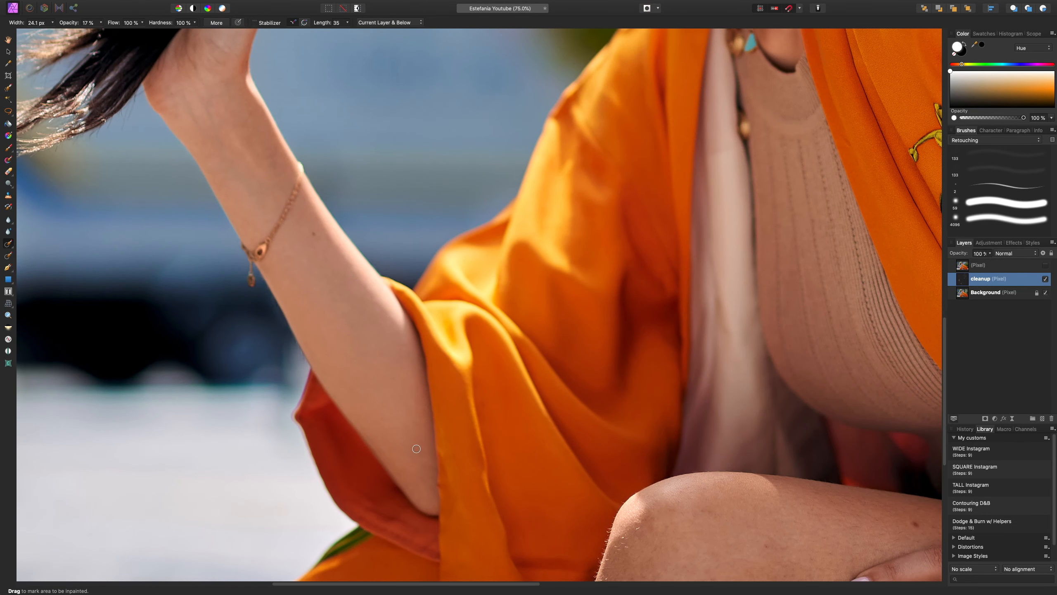
mouse_move(416, 449)
mouse_down()
mouse_move(412, 460)
mouse_move(387, 460)
mouse_up()
Restore the brush opacity to 100%, reduce the brush to 10.7 px and inpaint the hairs beside the mole on the thigh
click(102, 23)
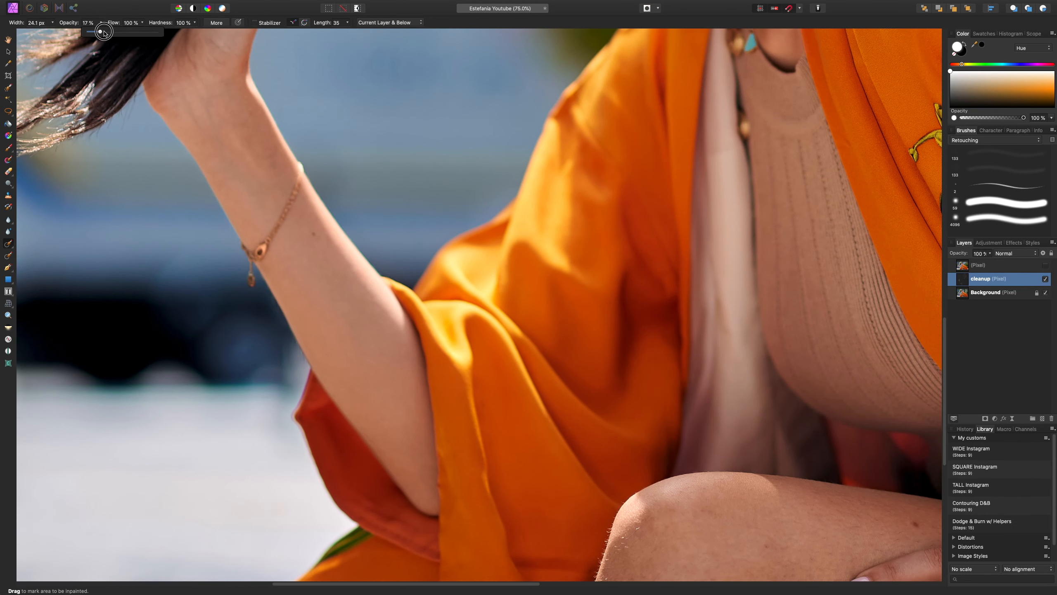
drag(98, 33, 161, 32)
drag(580, 442, 318, 187)
drag(483, 296, 394, 301)
key(super+plus)
key(super+plus)
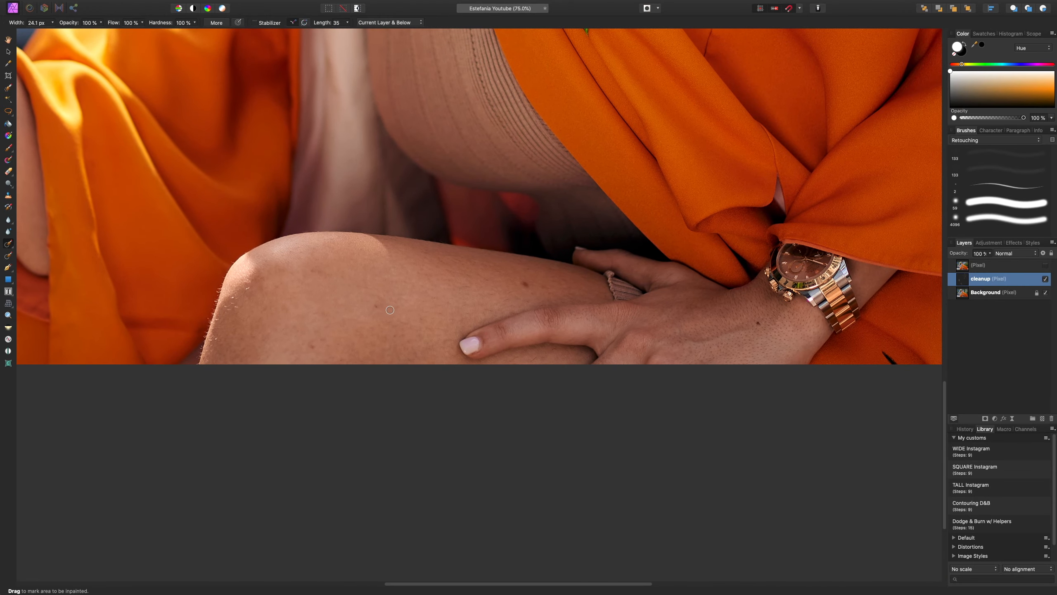
key(bracketleft)
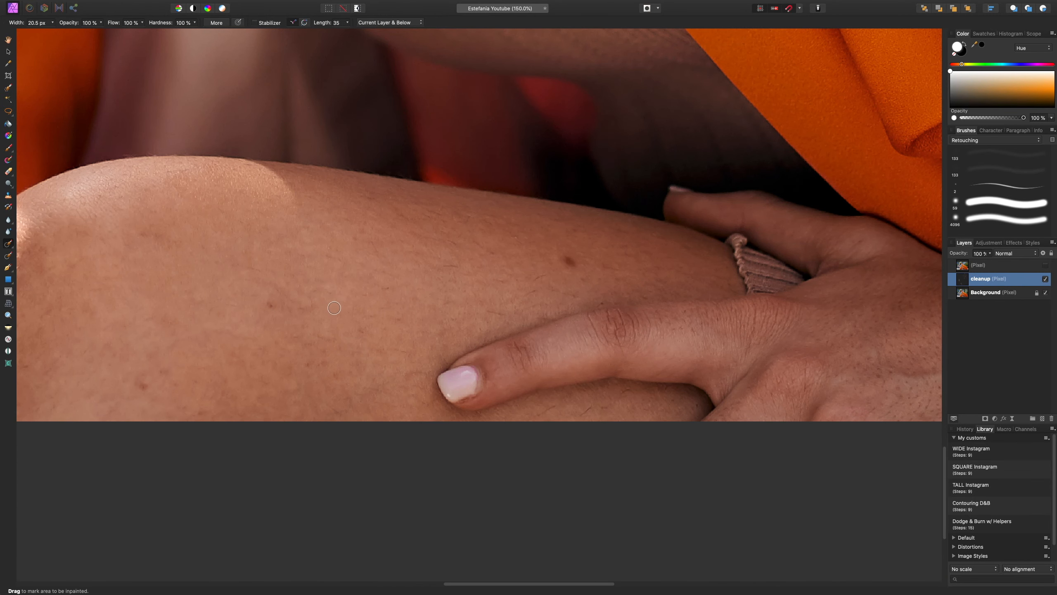
key(super+minus)
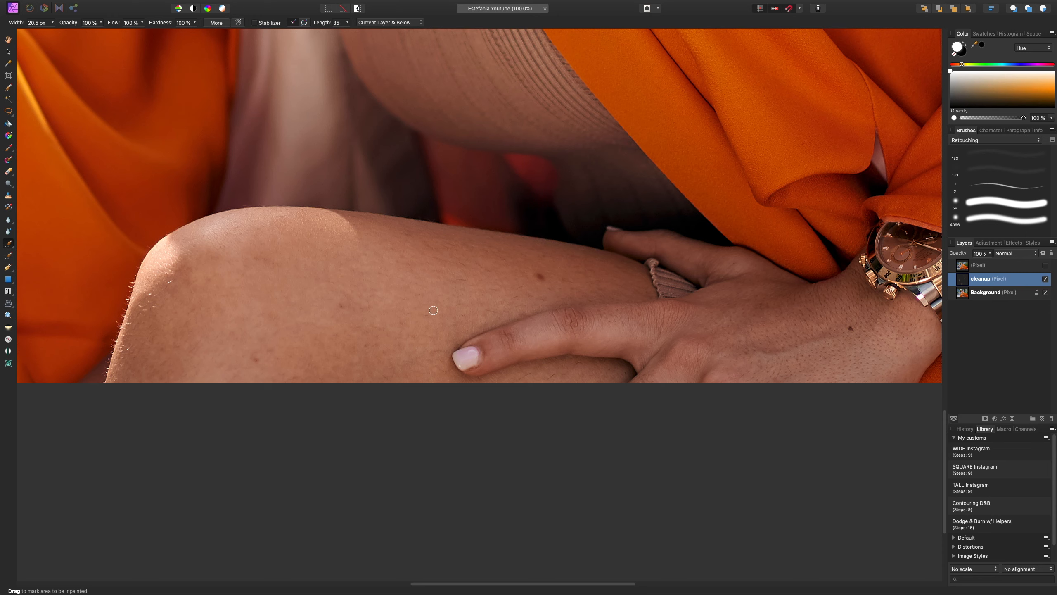
key(super+plus)
key(bracketleft)
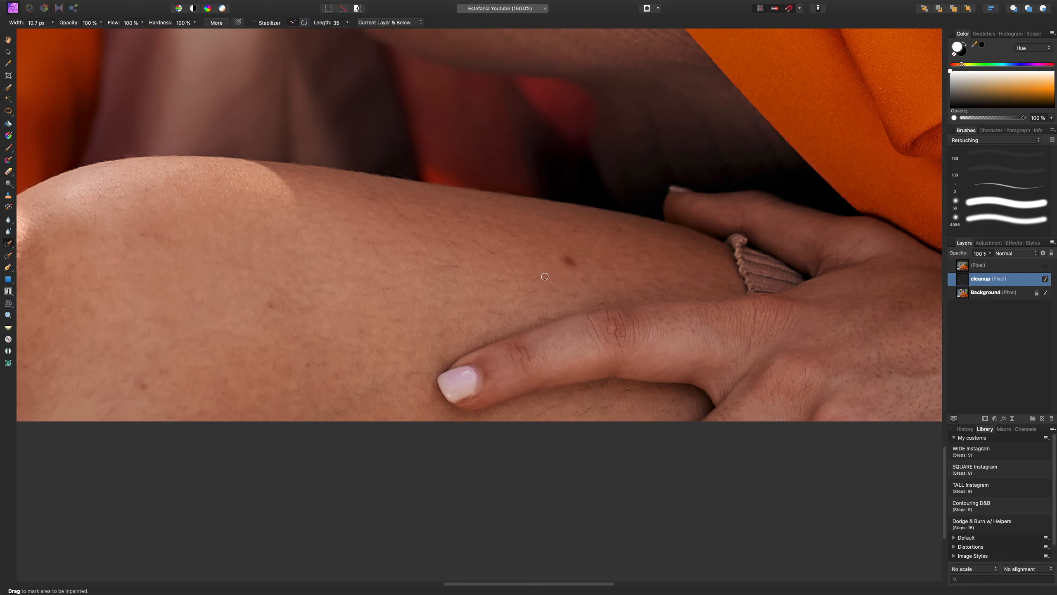
drag(545, 277, 533, 269)
Inpaint the fine hairs on the thigh above the fingertip and beneath the finger, resizing the brush between them
key(bracketright)
mouse_move(462, 263)
mouse_down()
mouse_move(434, 259)
mouse_move(483, 250)
mouse_up()
key(bracketleft)
key(bracketleft)
drag(594, 404, 604, 403)
Enlarge the brush to 14.8 px and inpaint the marks on the thigh between the fingertip and the knee
key(bracketright)
key(bracketright)
key(bracketright)
key(bracketright)
key(bracketright)
drag(372, 401, 396, 402)
drag(395, 282, 373, 274)
Inpaint the bright hairs on the sunlit side of the knee and reduce the brush to 12.6 px
drag(318, 318, 465, 316)
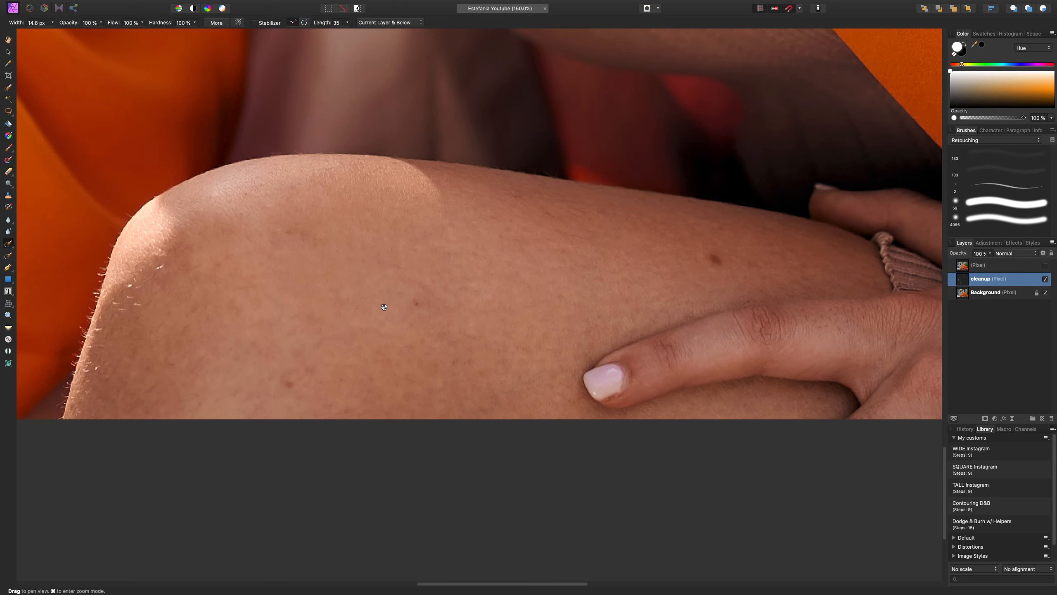
scroll(383, 310, left, 2)
drag(182, 271, 174, 261)
key(bracketleft)
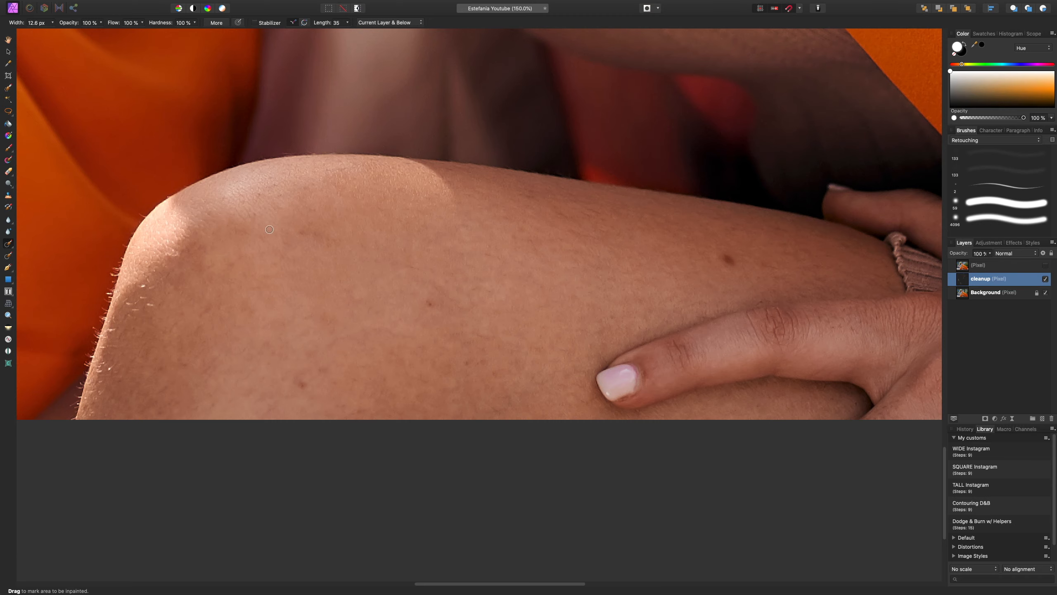
Adjust the Clone Brush flow, clone clean orange fabric over the fine hairs along the knee's outer edge and return to the Inpainting Brush
scroll(484, 314, left, 5)
scroll(484, 314, down, 2)
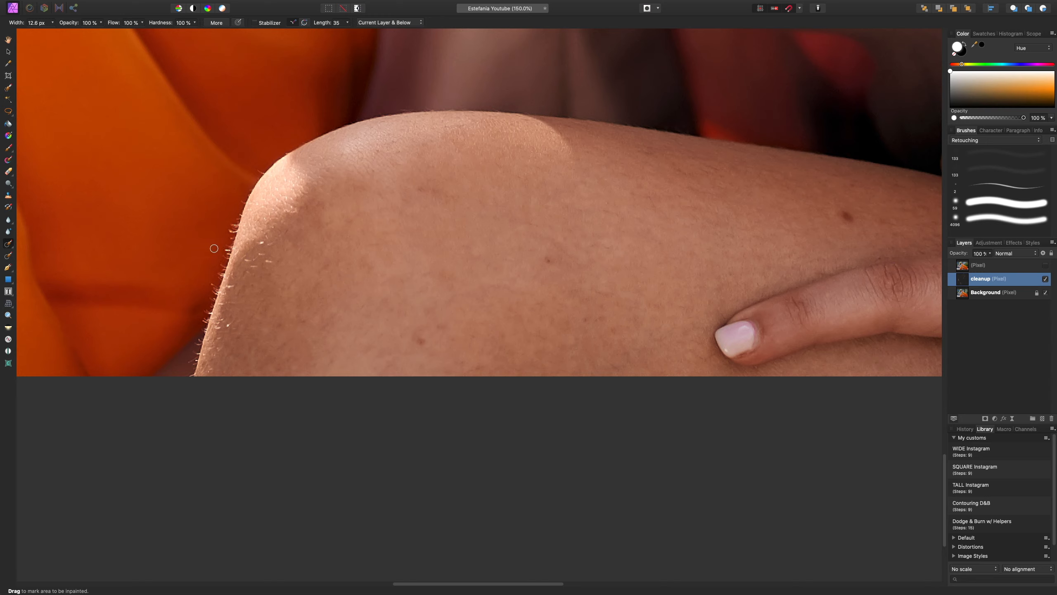
key(s)
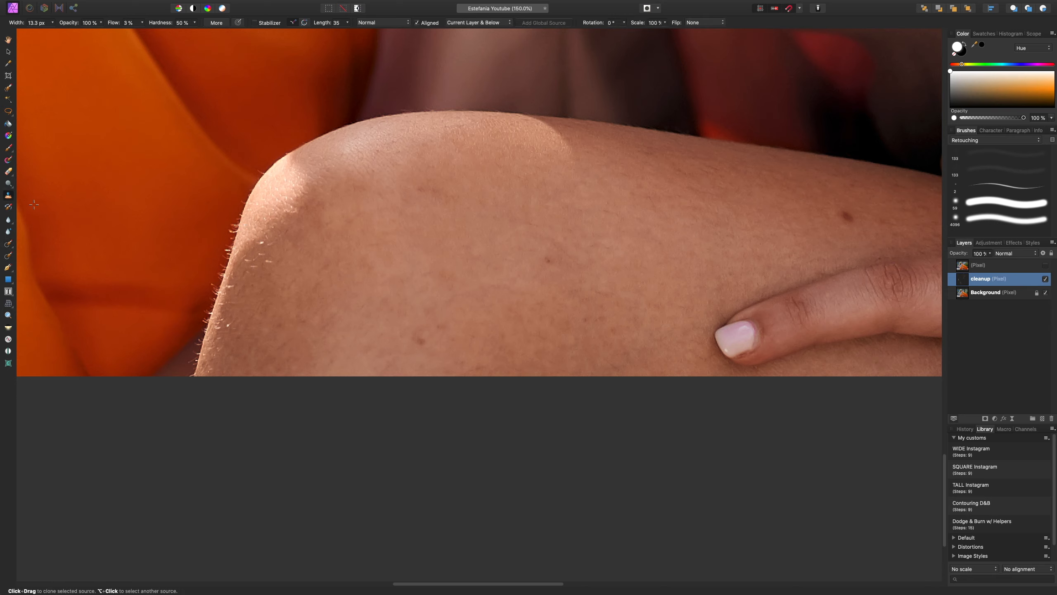
drag(143, 27, 150, 39)
alt+click(222, 228)
mouse_move(230, 226)
mouse_down()
mouse_move(243, 201)
mouse_move(238, 215)
mouse_move(224, 213)
mouse_up()
key(j)
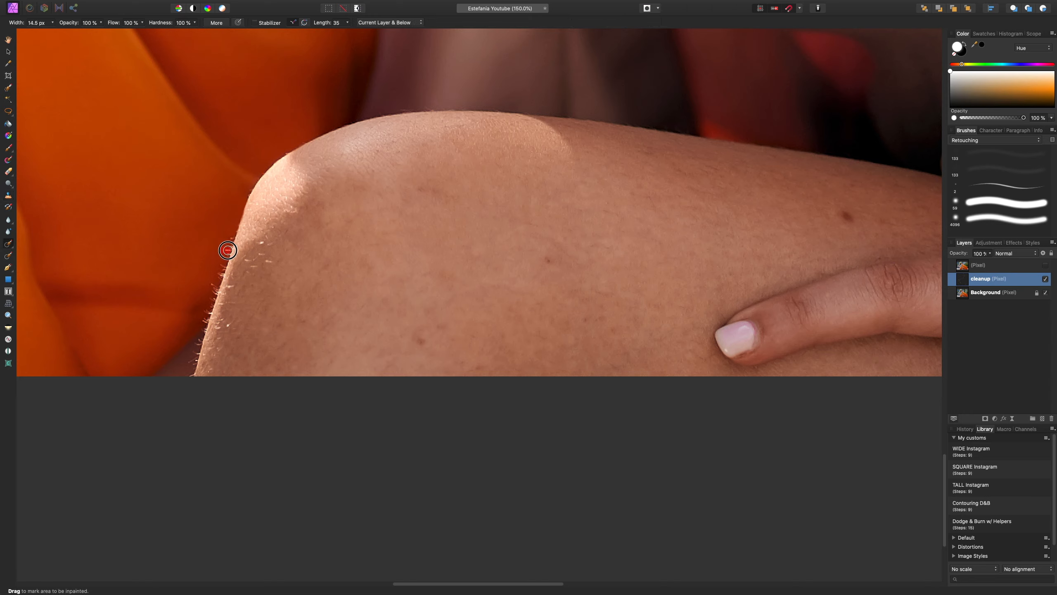
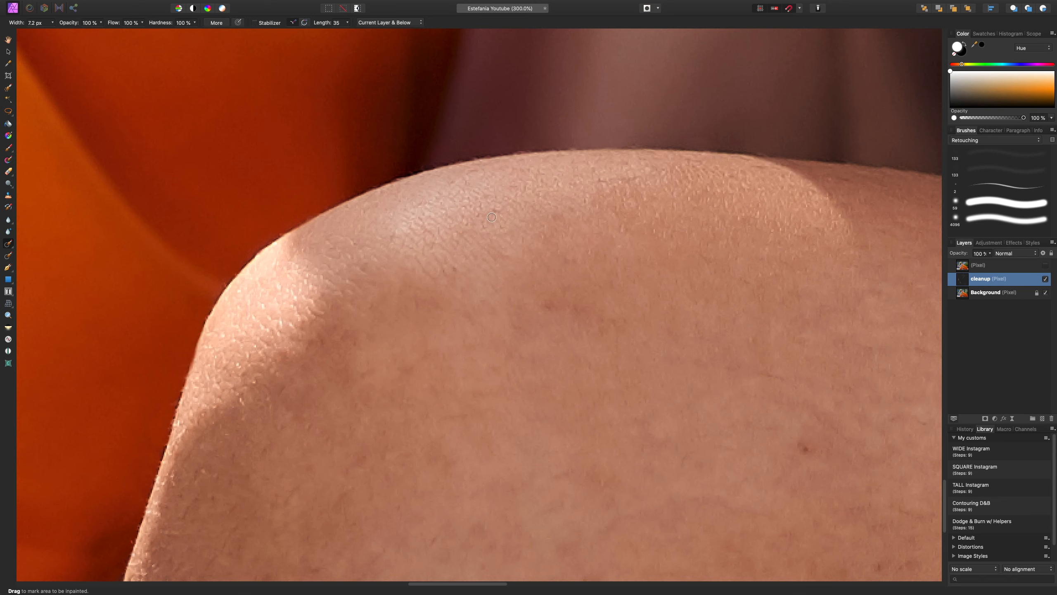
Enlarge the brush to 14.5 px and inpaint the dark spots on the lower knee and thigh
scroll(505, 244, down, 5)
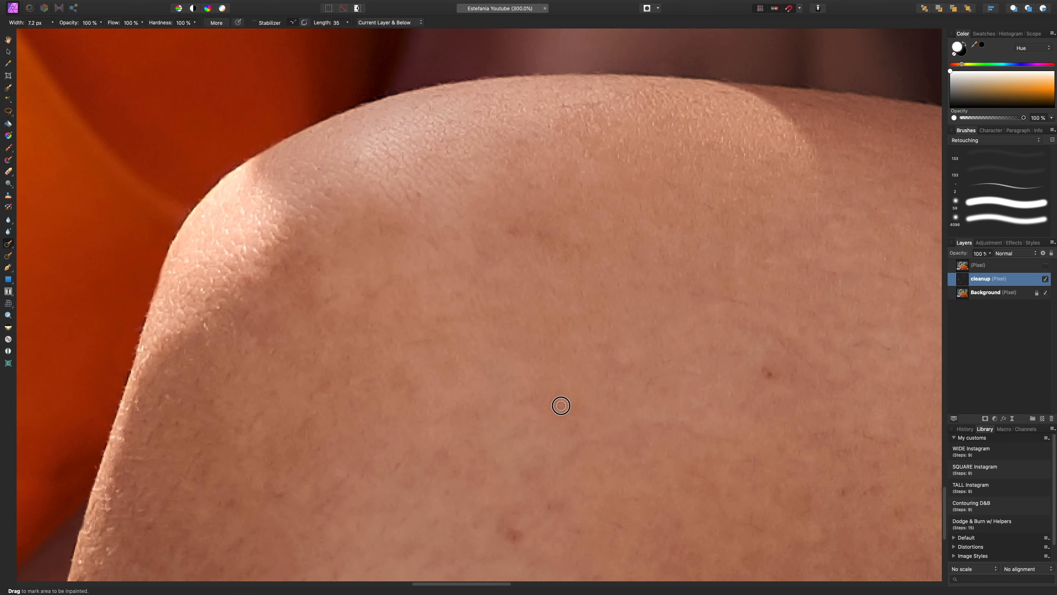
key(super+minus)
key(bracketright)
key(bracketright)
key(bracketright)
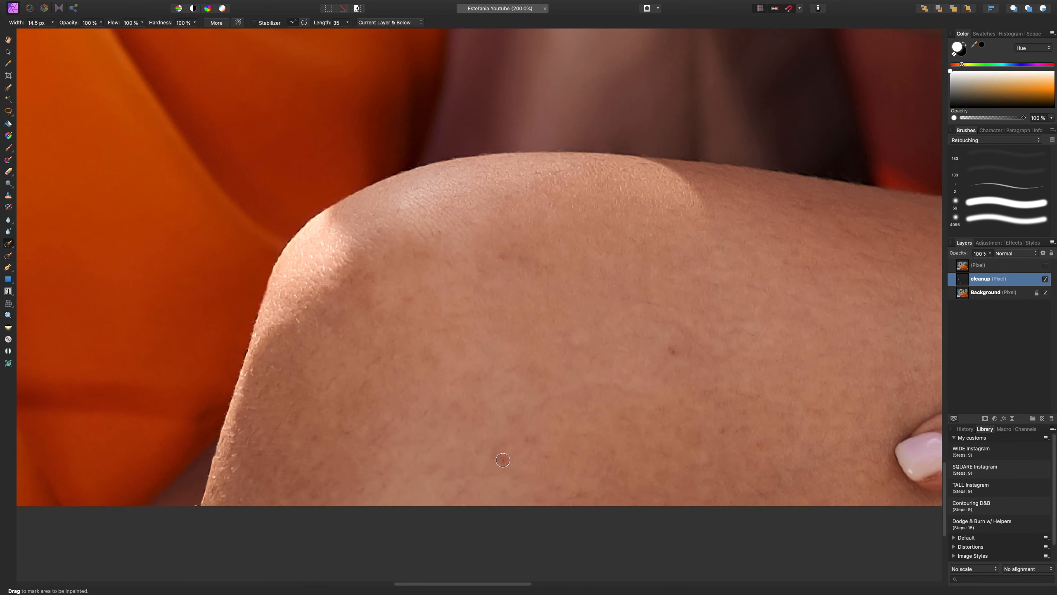
click(503, 462)
click(733, 434)
Reduce the brush to 8.5 px and inpaint the small marks on the knee near the photo's lower edge
key(bracketleft)
key(bracketleft)
drag(322, 457, 304, 477)
click(385, 483)
Enlarge the brush to 11.3 px and inpaint the fine marks on the thigh between the mole and the hand
key(space)
drag(479, 451, 264, 393)
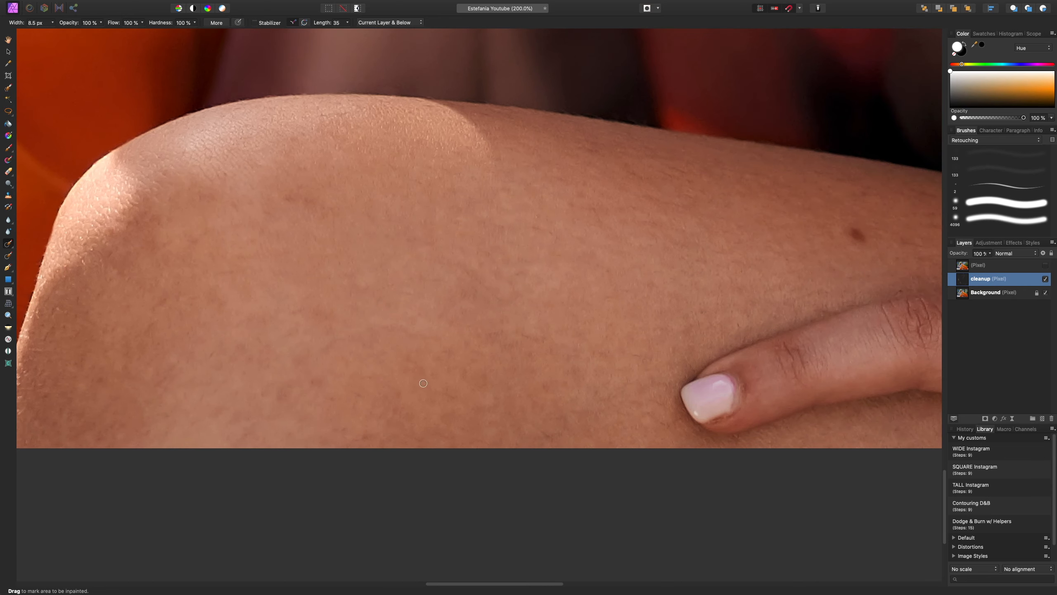
mouse_move(627, 353)
mouse_down()
mouse_move(593, 344)
mouse_move(524, 391)
mouse_up()
key(bracketright)
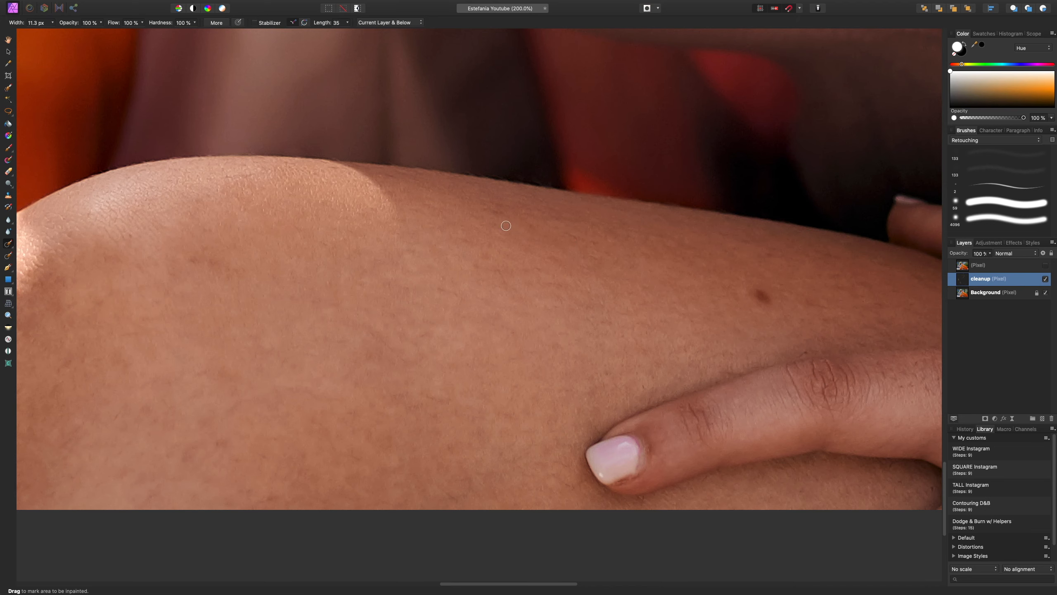
scroll(540, 291, down, 5)
scroll(565, 323, up, 3)
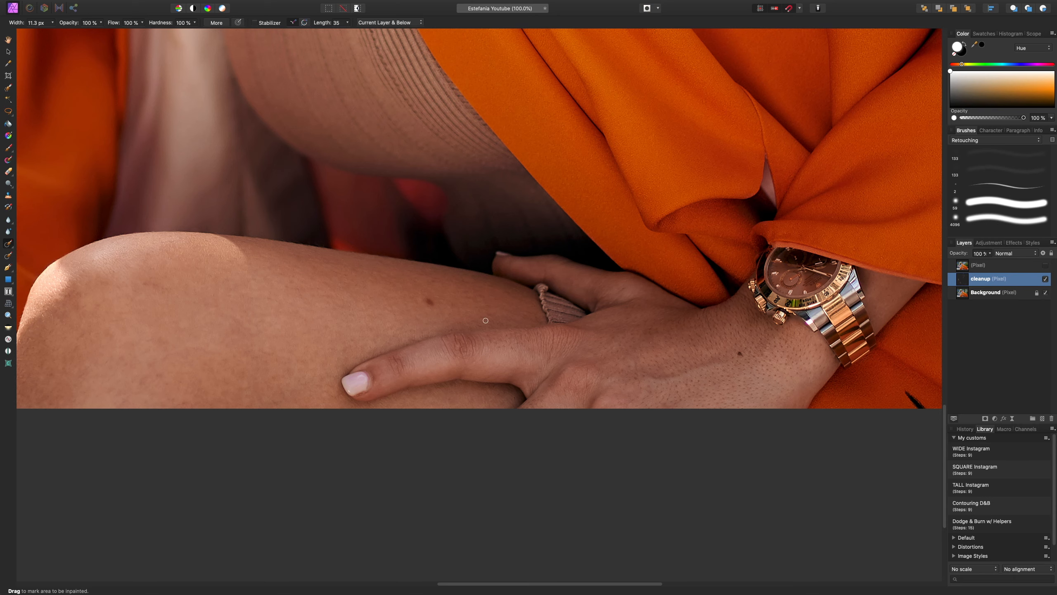
drag(465, 300, 454, 308)
Enlarge the brush to 14.9 px and inpaint the mole on the thigh above the index finger
scroll(482, 302, down, 5)
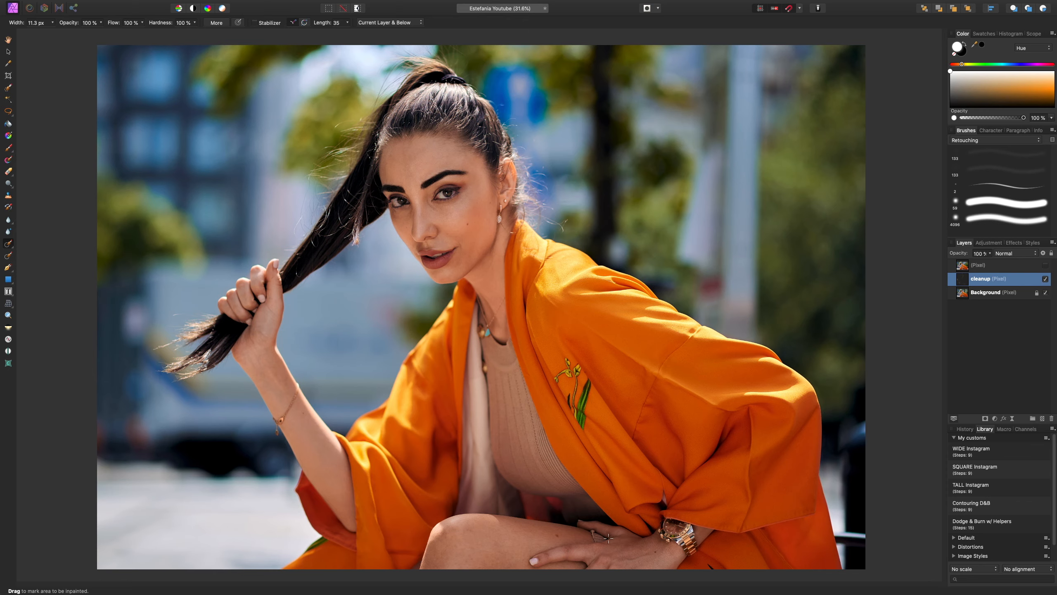
scroll(634, 498, up, 10)
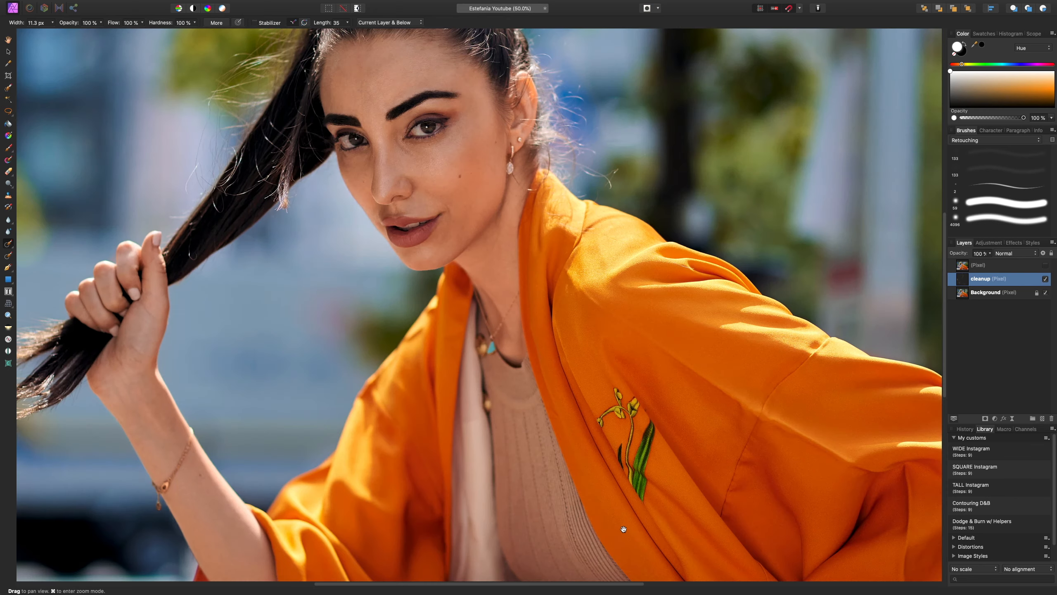
key(bracketright)
key(bracketright)
key(bracketright)
key(bracketright)
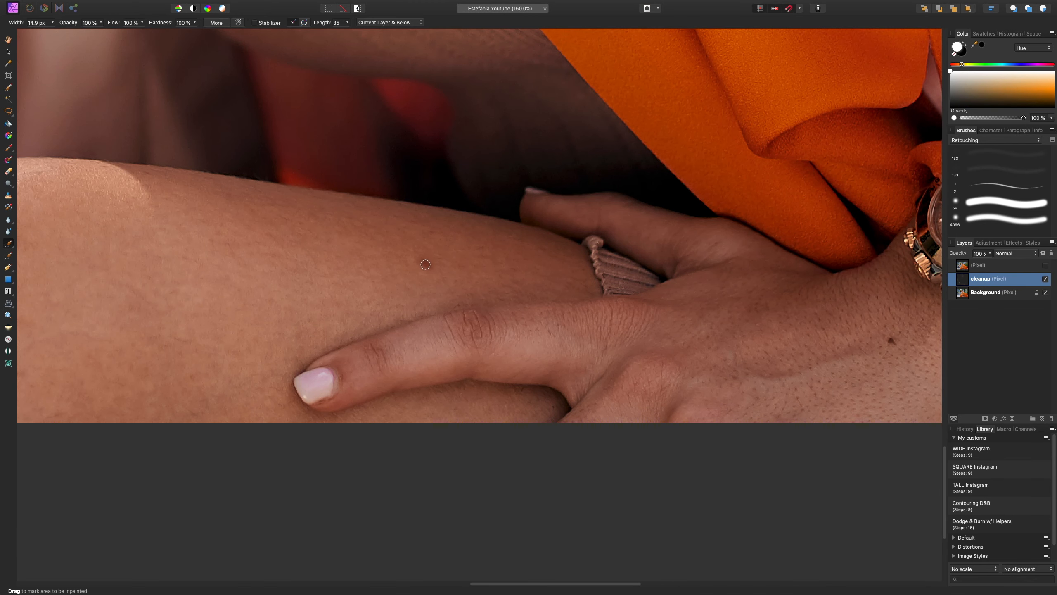
Inpaint the faint marks on the thigh above the index finger, using a smaller brush for those nearer the ring
drag(424, 262, 427, 263)
key(bracketleft)
key(bracketleft)
key(bracketleft)
key(bracketleft)
mouse_move(479, 250)
mouse_down()
mouse_move(500, 262)
mouse_move(556, 262)
mouse_up()
Inpaint the small marks on the knee with a 10.8 px brush, enlarging it to 18.9 px for the lower knee
key(bracketleft)
key(bracketright)
key(super+minus)
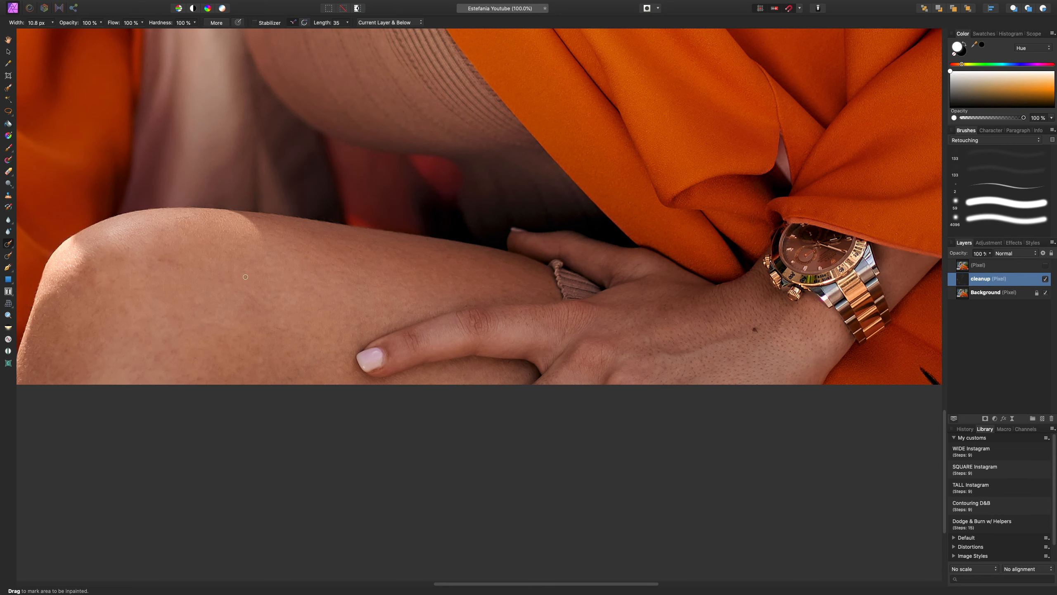
drag(163, 258, 189, 271)
click(153, 265)
key(bracketright)
key(bracketright)
drag(172, 347, 178, 364)
Compare the whole photo with and without the cleanup layer
key(super+0)
key(super+1)
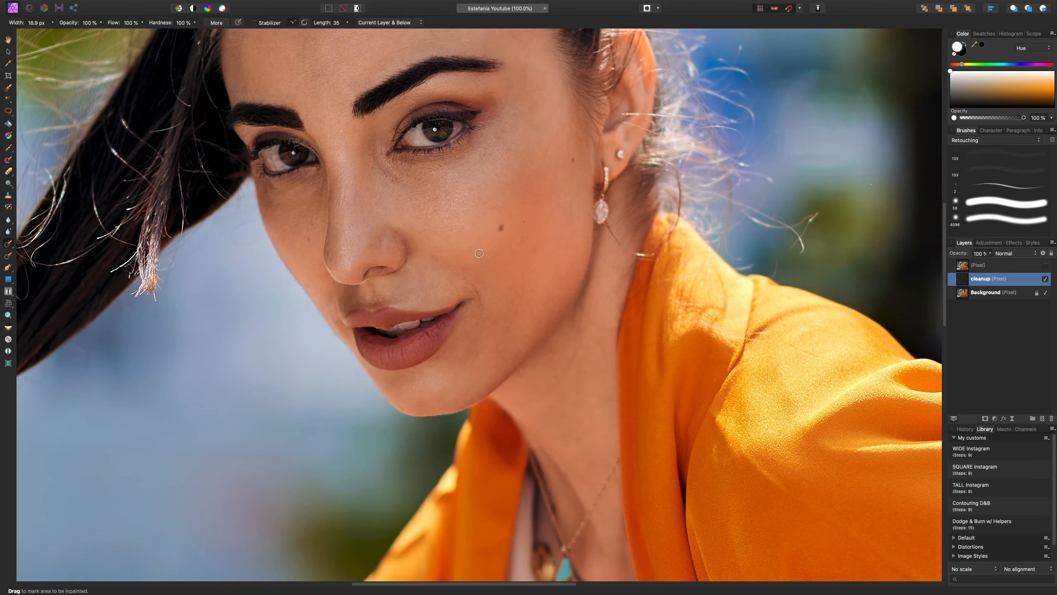
scroll(526, 289, down, 3)
scroll(526, 288, up, 3)
key(super+0)
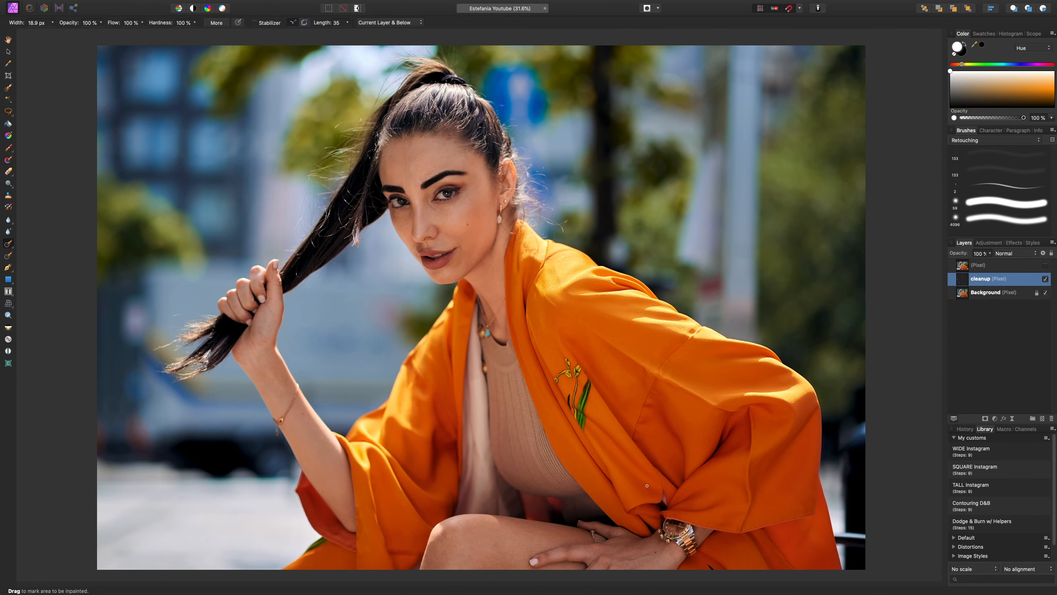
click(1045, 280)
click(1047, 280)
click(1047, 281)
click(1048, 282)
Examine the face, knee and forearm at closer zoom with the cleanup layer off and on
key(super+minus)
key(super+minus)
key(super+minus)
key(super+plus)
key(super+plus)
key(super+plus)
key(super+plus)
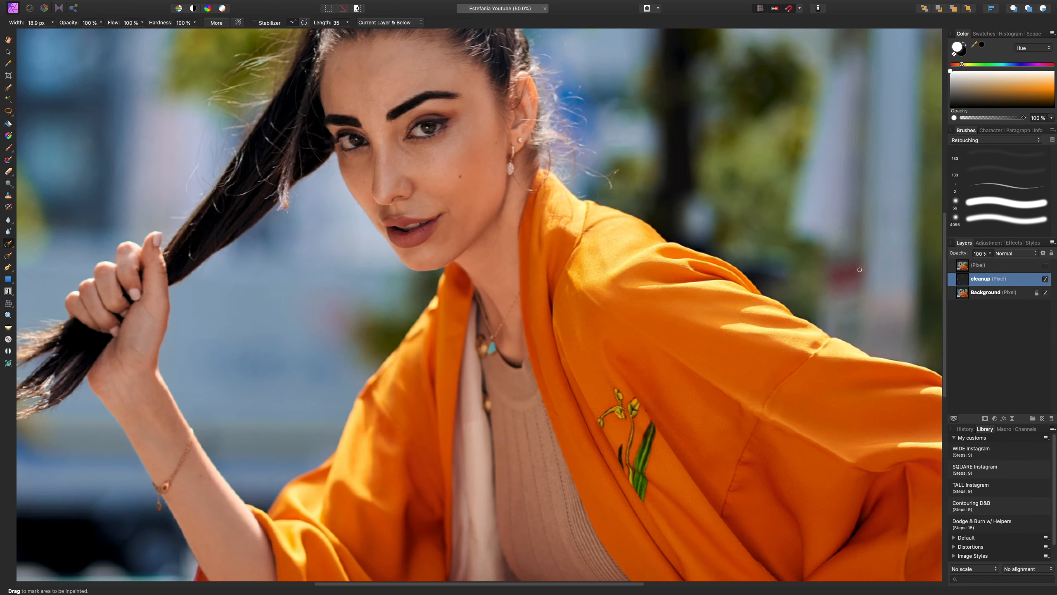
drag(726, 282, 772, 499)
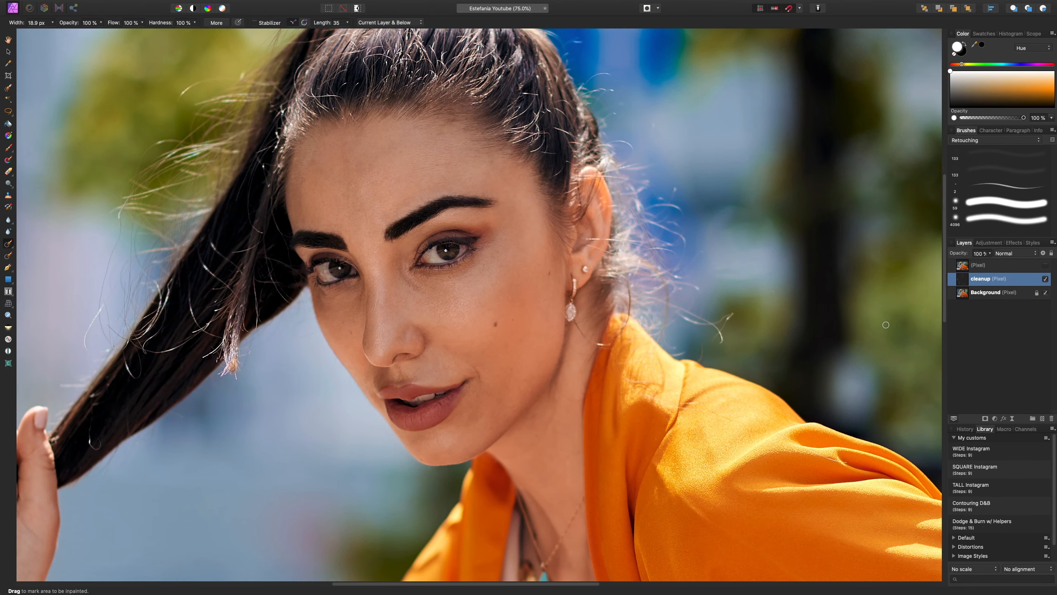
scroll(718, 221, down, 15)
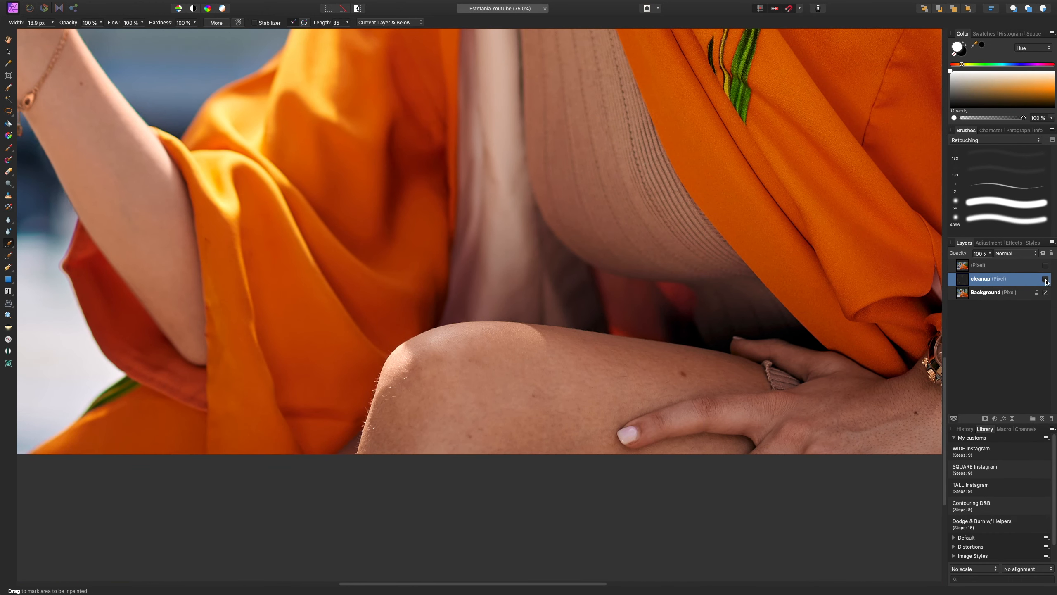
scroll(618, 354, up, 10)
scroll(619, 354, left, 10)
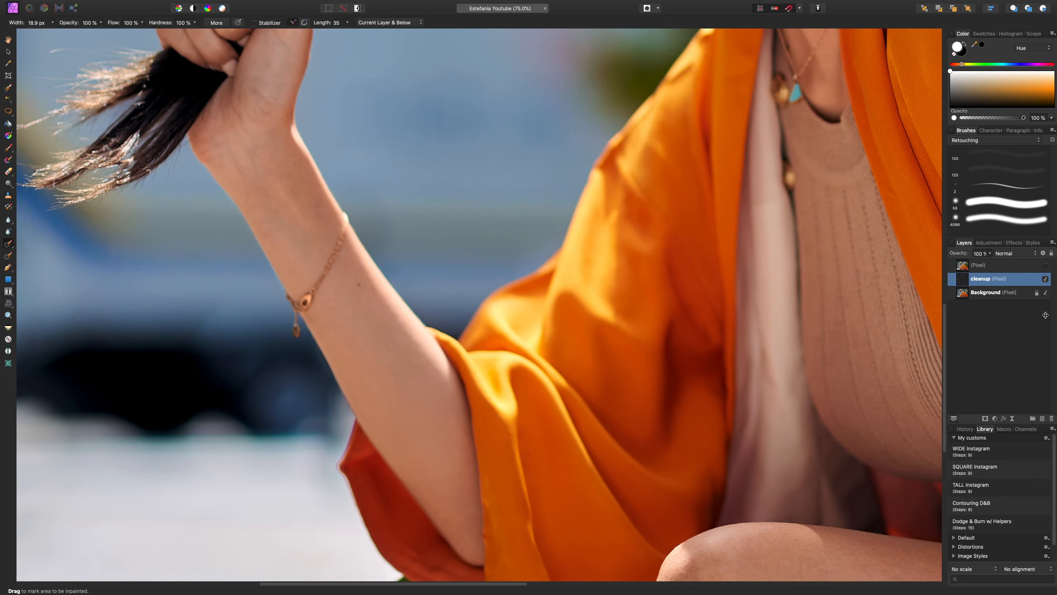
click(1045, 280)
key(super+0)
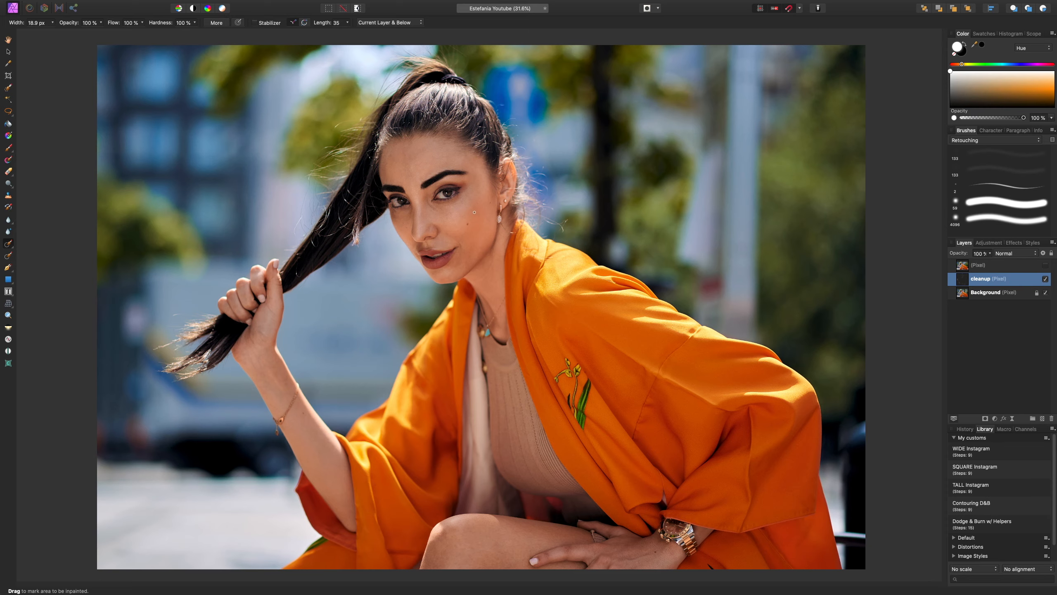
Add an HSL adjustment above the cleanup layer and raise the saturation of the reds
scroll(497, 291, up, 5)
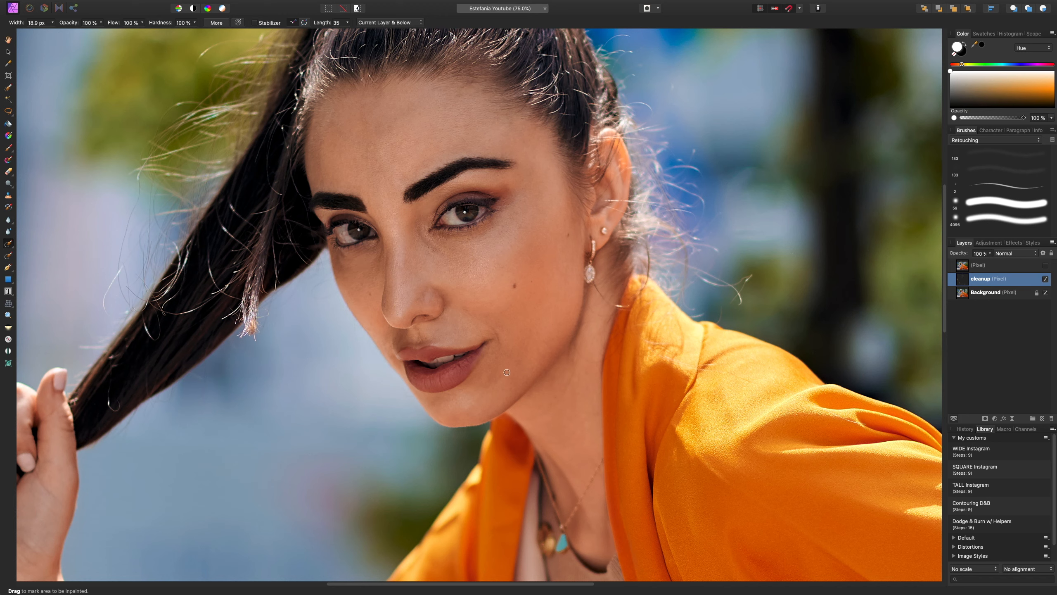
key(super+1)
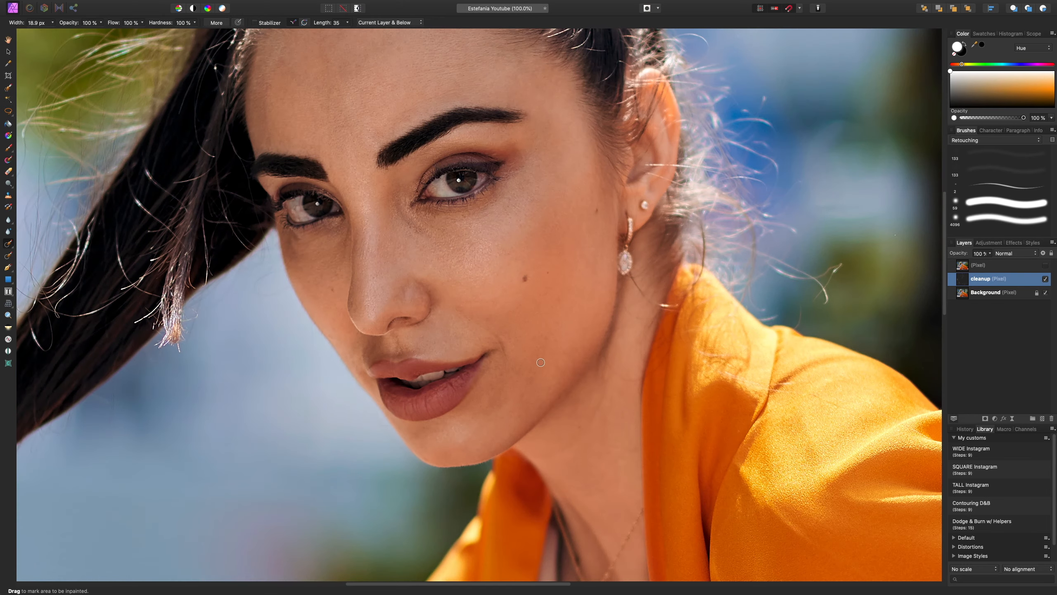
key(super+minus)
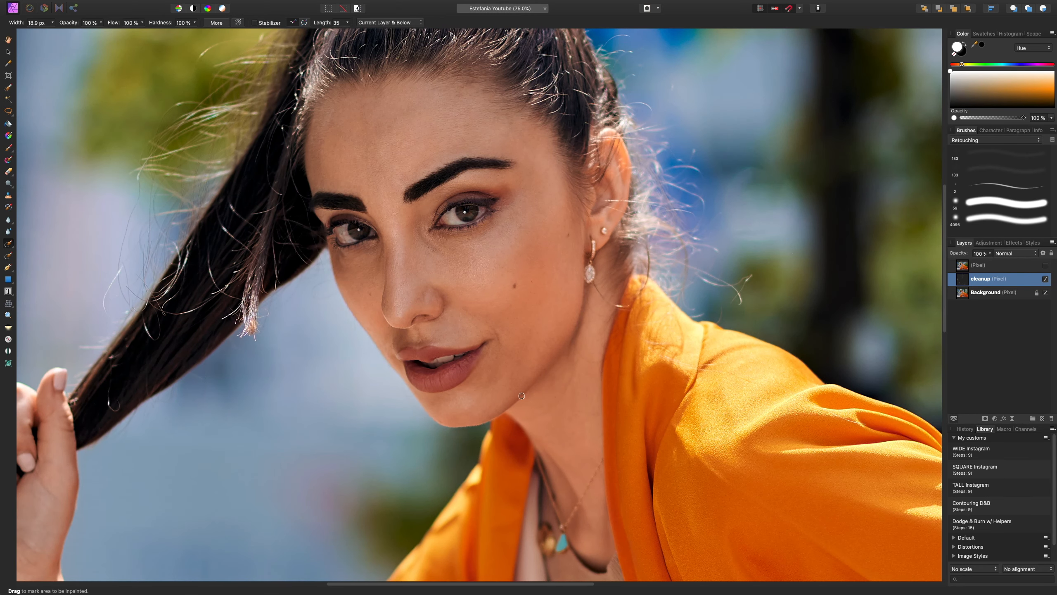
scroll(549, 332, up, 3)
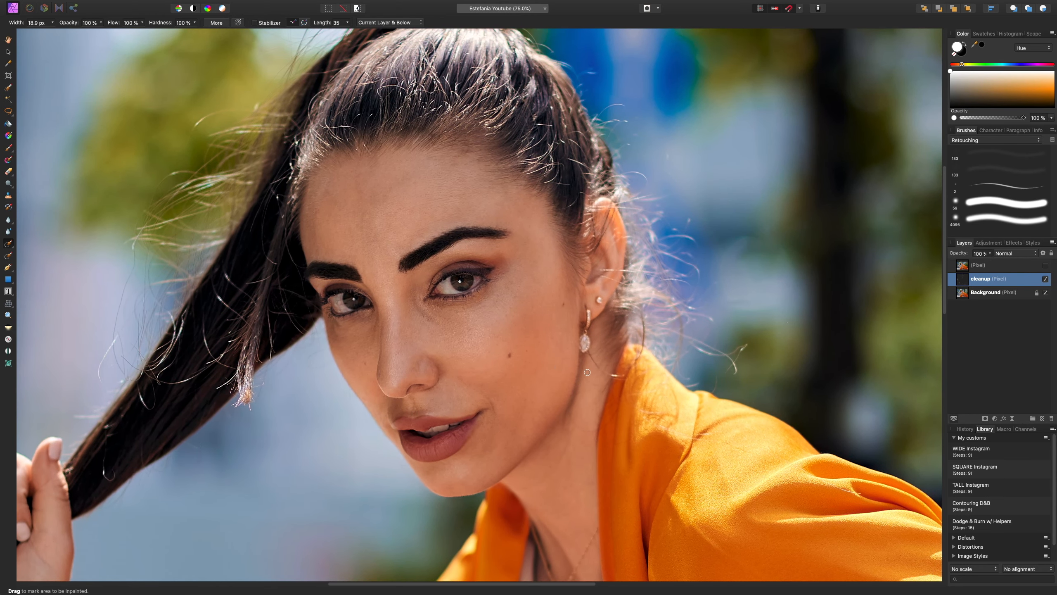
scroll(582, 370, down, 2)
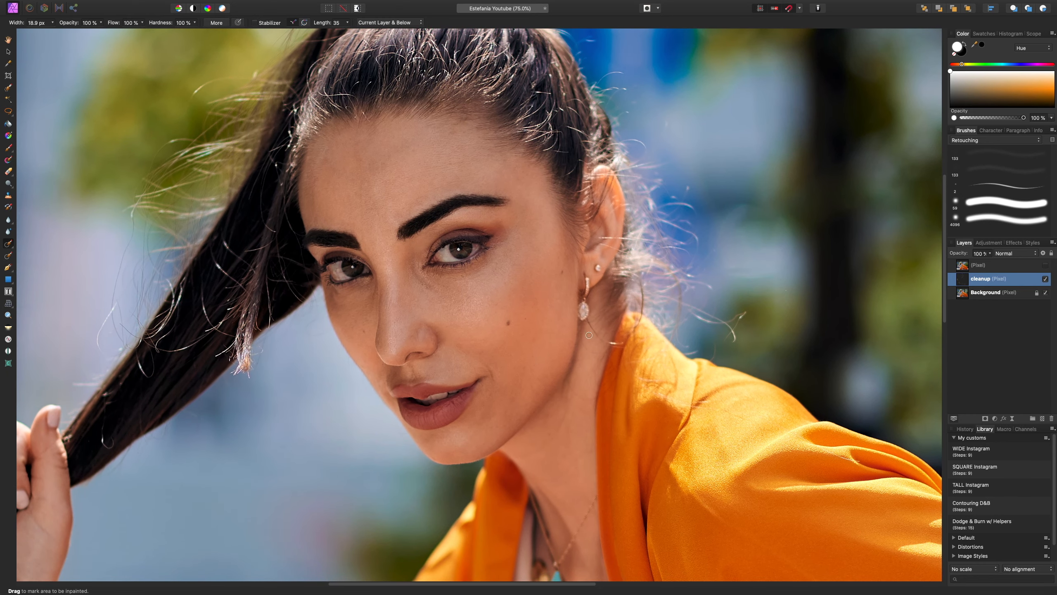
click(994, 418)
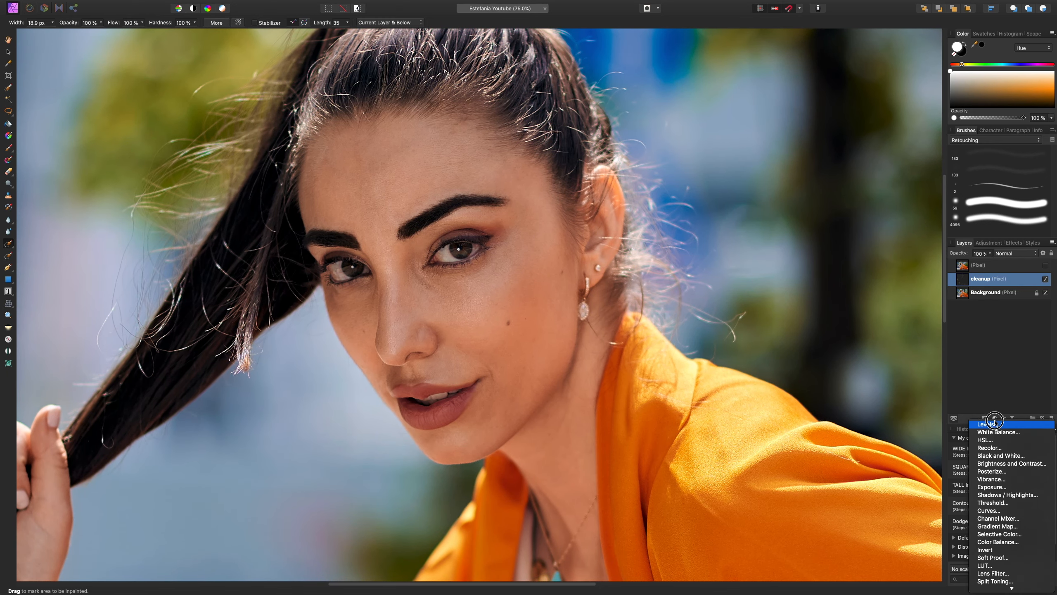
click(991, 441)
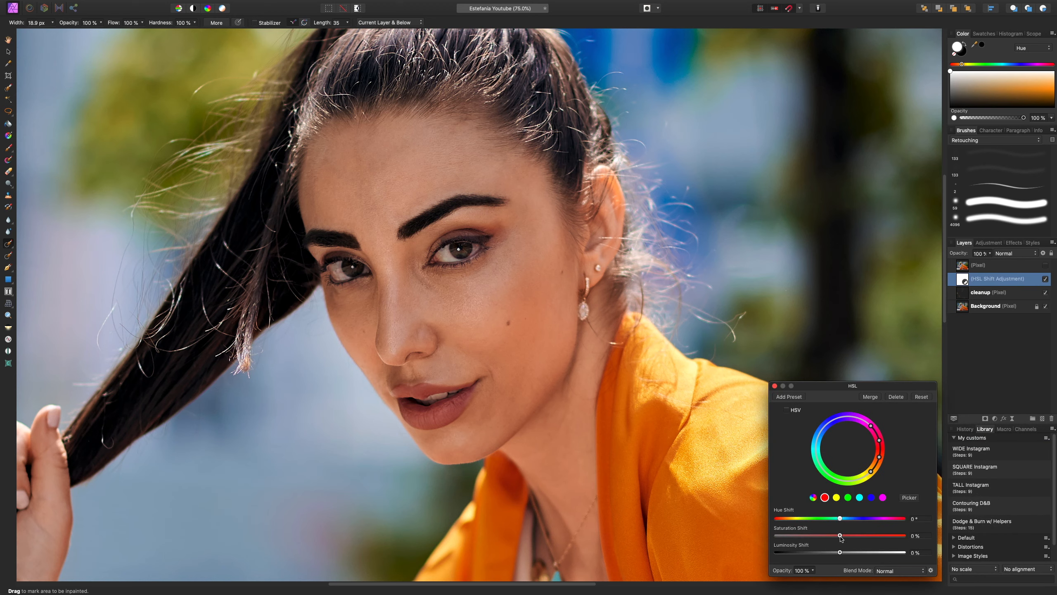
drag(840, 537, 856, 541)
click(775, 386)
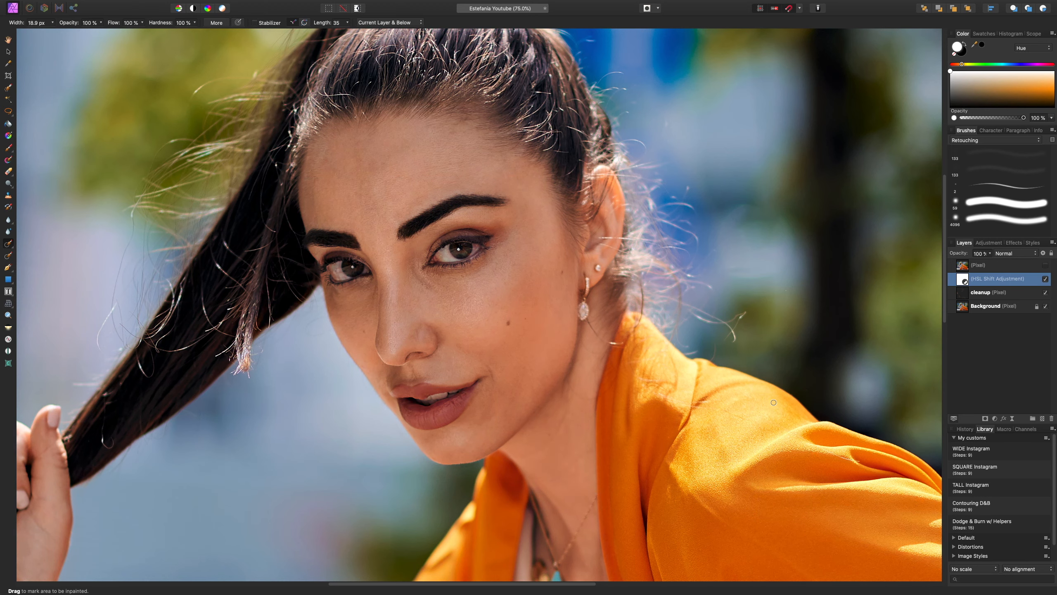
Invert the HSL adjustment's mask and paint it white over the forehead with a large soft retouching brush at 2% flow
key(b)
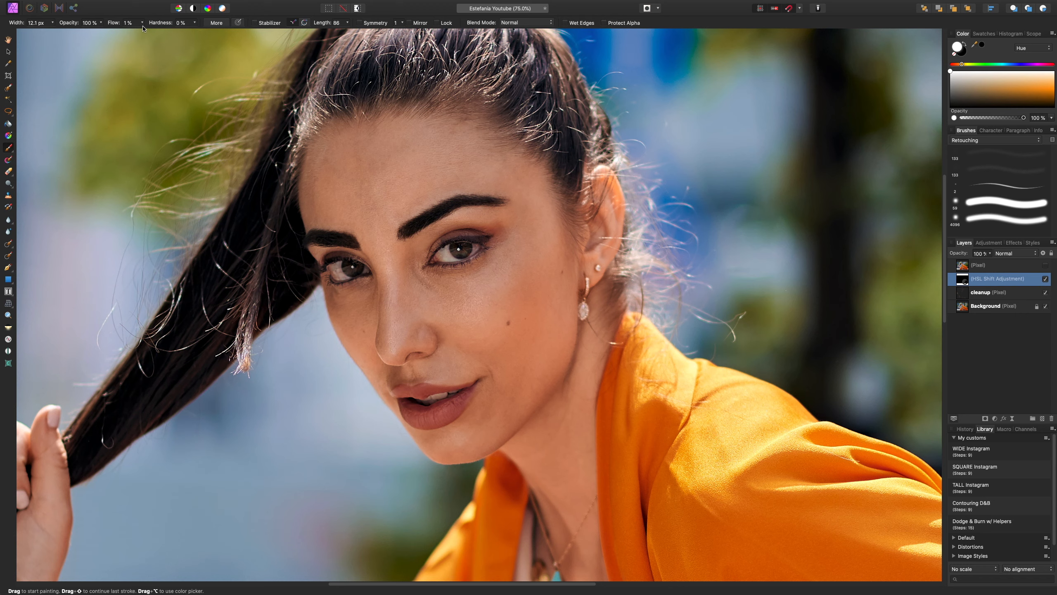
click(1014, 171)
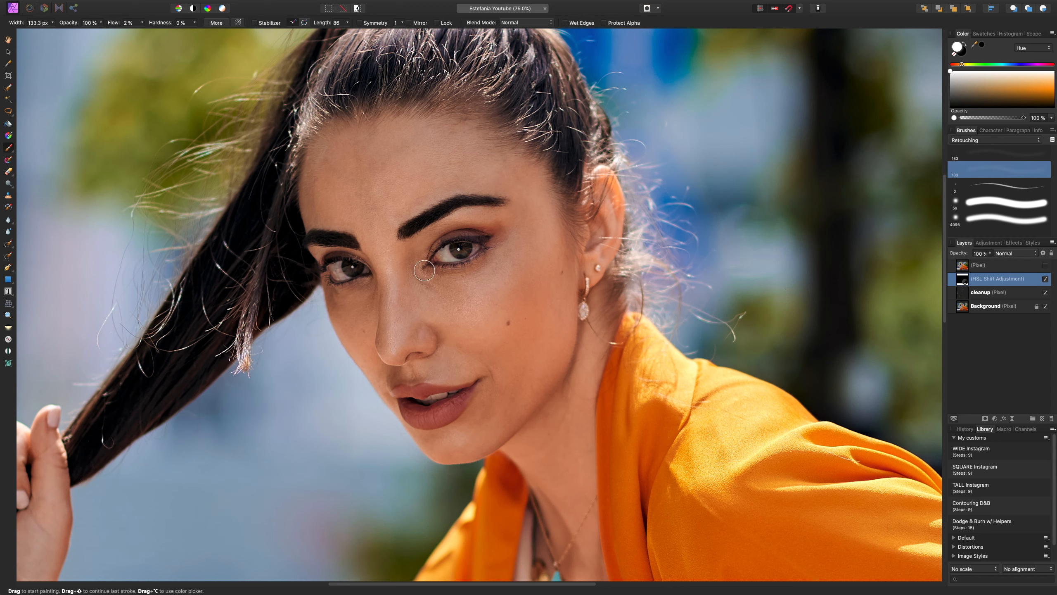
key(])
key(])
key(])
key(])
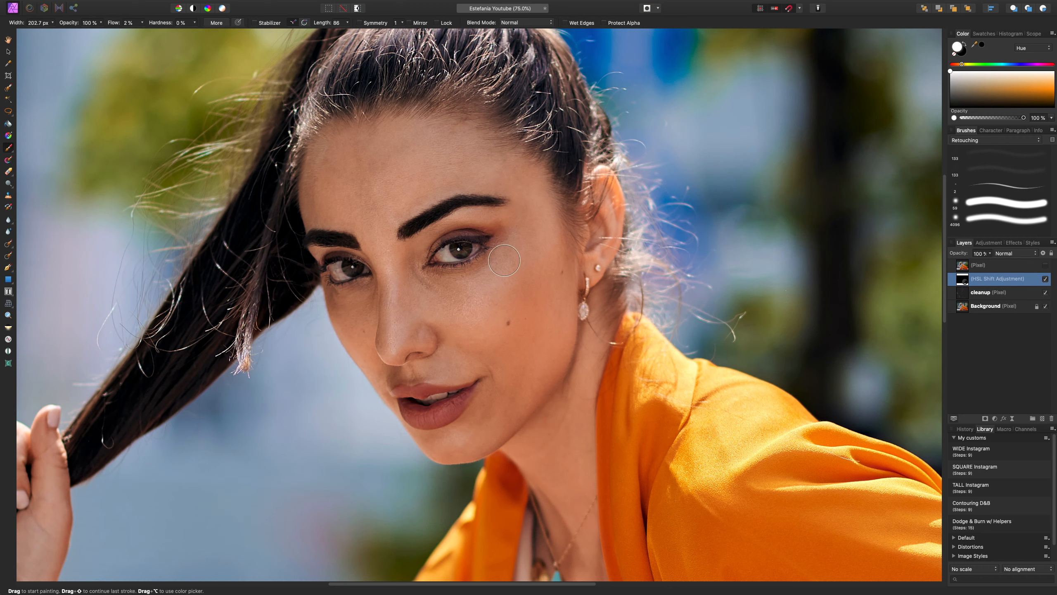
key(])
mouse_move(439, 150)
mouse_down()
mouse_move(391, 173)
mouse_move(396, 202)
mouse_move(415, 139)
mouse_move(379, 139)
mouse_move(456, 153)
mouse_move(448, 159)
mouse_move(475, 169)
mouse_move(446, 192)
mouse_move(391, 189)
mouse_move(396, 145)
mouse_move(416, 135)
mouse_move(412, 163)
mouse_move(469, 150)
mouse_move(409, 200)
mouse_up()
Continue painting the HSL mask in white over the dull skin patches of the face, resizing the brush for each area
key([)
key([)
key([)
key([)
key([)
key([)
key(])
key(])
key(])
key([)
key([)
key([)
key([)
key([)
click(1045, 279)
key(bracketright)
key(bracketright)
key(bracketright)
key(bracketright)
key(bracketright)
key(bracketleft)
key(bracketleft)
key(bracketleft)
key(bracketleft)
key(bracketleft)
key(bracketleft)
key(bracketright)
key(bracketright)
key(bracketright)
key(bracketright)
Switch to black, enlarge the brush and paint the HSL effect back out beside the nose
key(x)
key(bracketright)
key(bracketright)
key(bracketright)
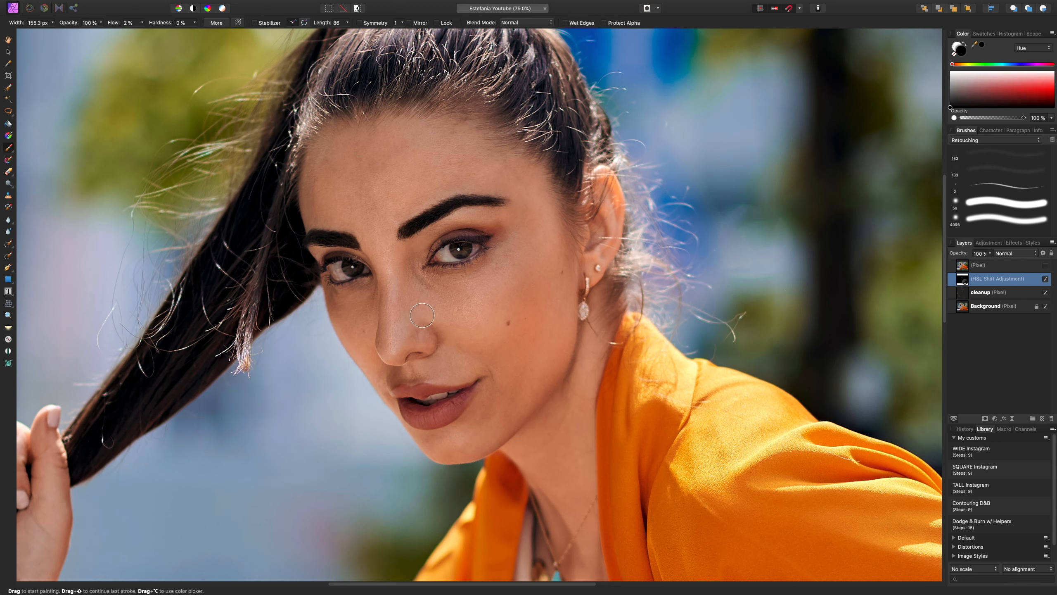
key(bracketright)
key(bracketright)
Switch back to white and paint the HSL mask over the temple and upper forehead with a 178.5 px brush
key(x)
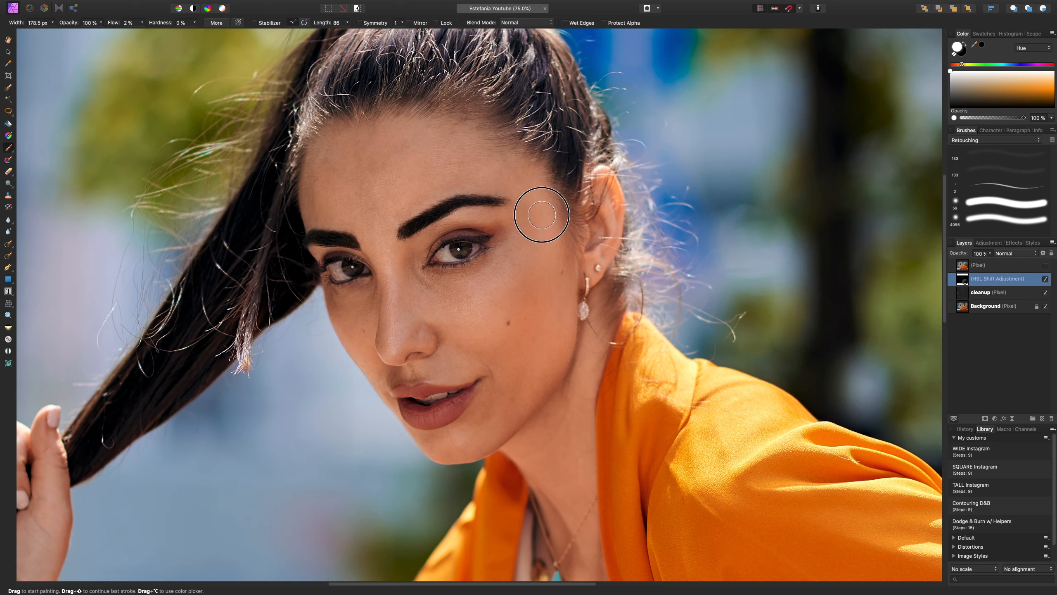
click(511, 176)
mouse_move(510, 176)
mouse_down()
mouse_move(452, 190)
mouse_move(443, 181)
mouse_move(445, 130)
mouse_move(505, 159)
mouse_move(440, 147)
mouse_move(450, 123)
mouse_up()
Reduce the brush to 75.7 px and paint the HSL mask on the skin between the eyebrows
key(bracketleft)
key(bracketleft)
key(bracketleft)
key(bracketleft)
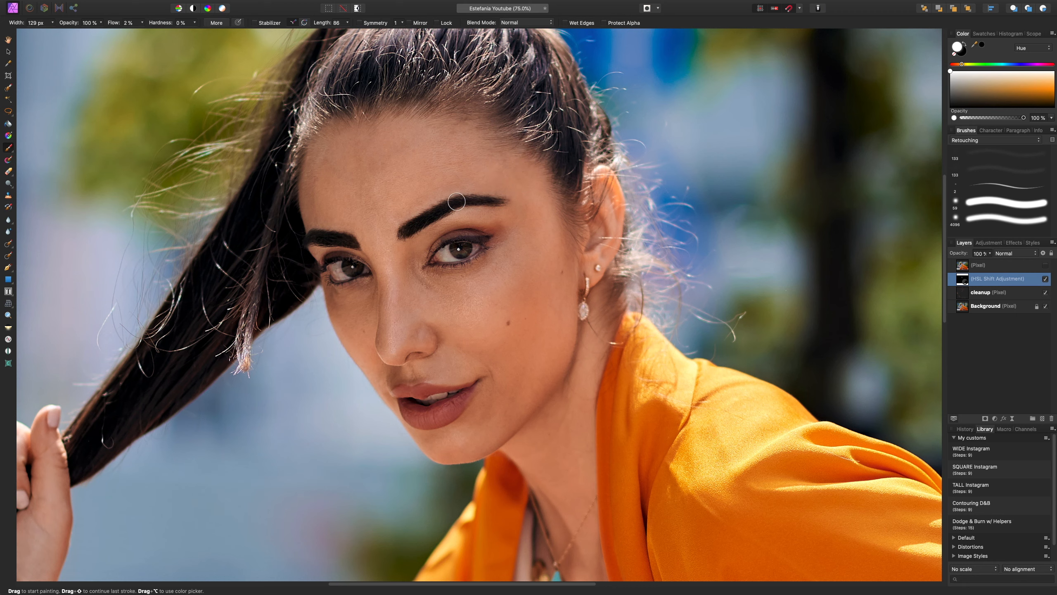
key(bracketleft)
mouse_move(379, 205)
mouse_down()
mouse_move(391, 238)
mouse_move(371, 230)
mouse_up()
Compare the photo with and without the HSL adjustment, in full and close to the face
key(super+0)
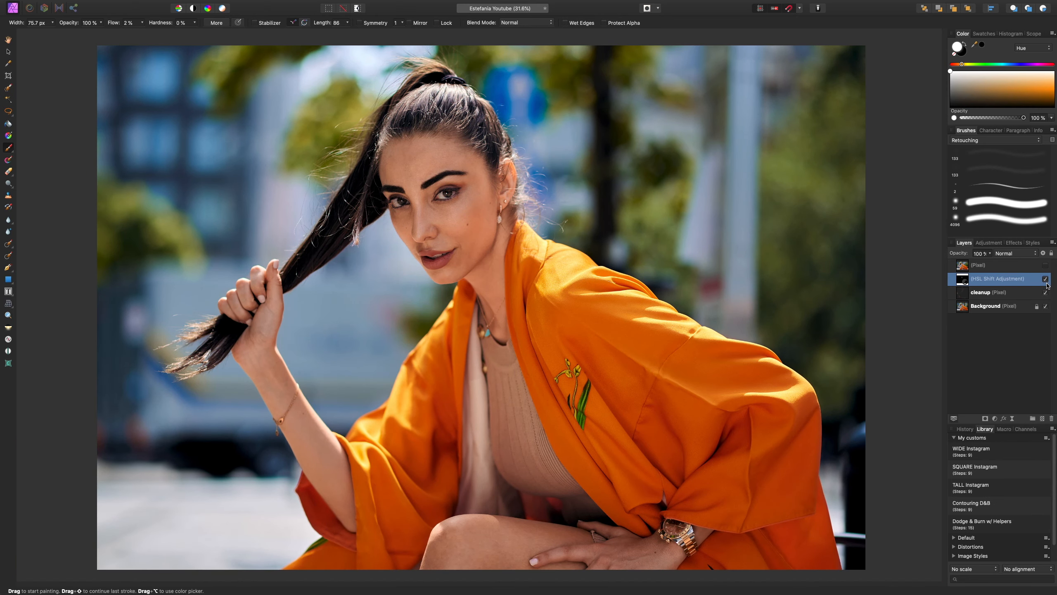
click(1046, 280)
click(1047, 281)
click(1046, 280)
scroll(470, 224, up, 3)
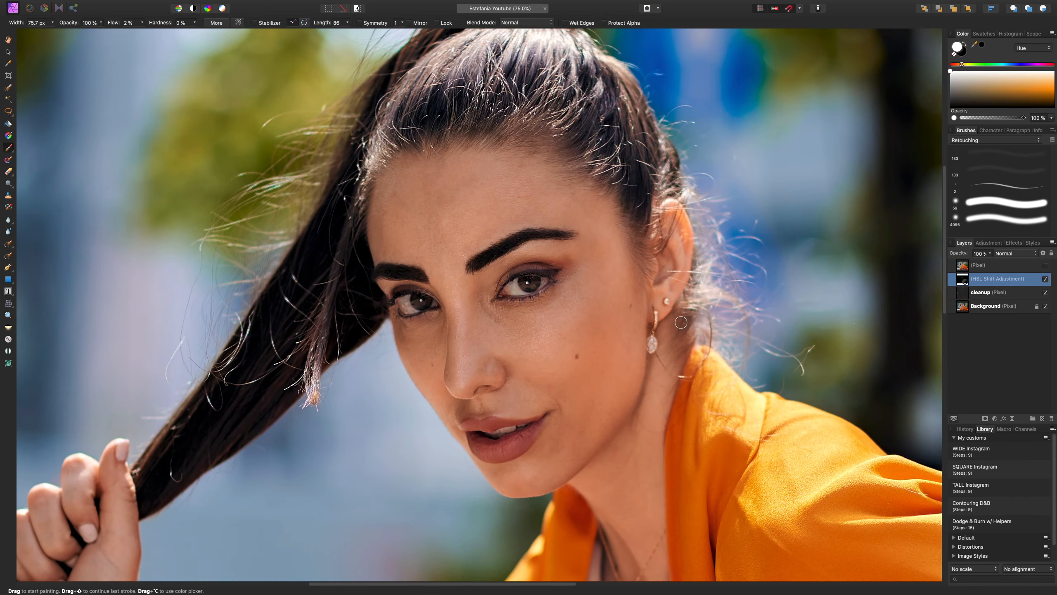
Hide the HSL adjustment and make the Background layer active
click(1046, 280)
click(1045, 279)
click(1016, 307)
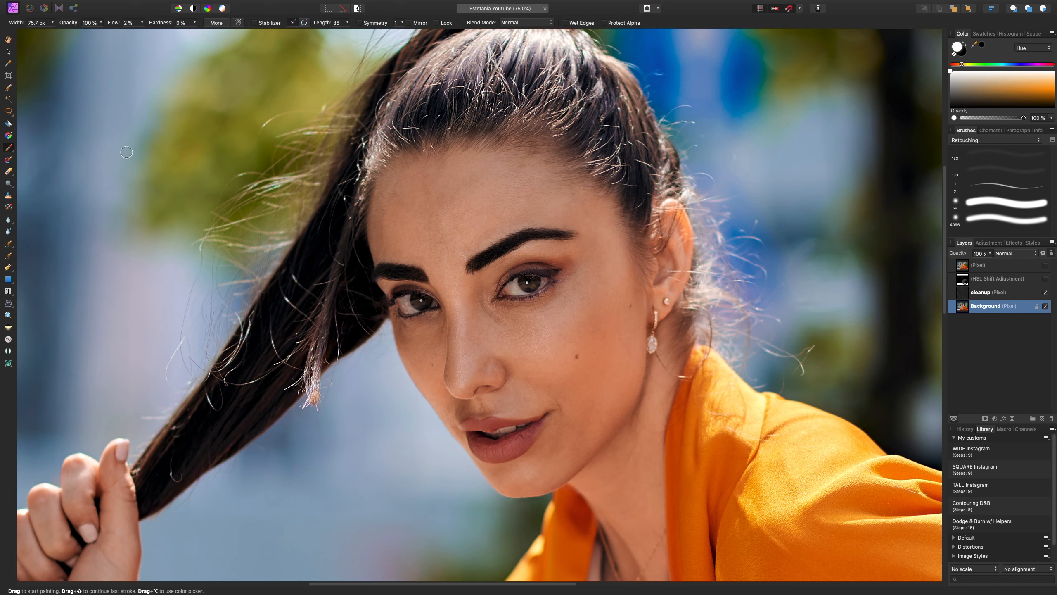
Draw a freehand selection around the skin beneath the eye, extending from beside the nose up to the temple near the ear
key(l)
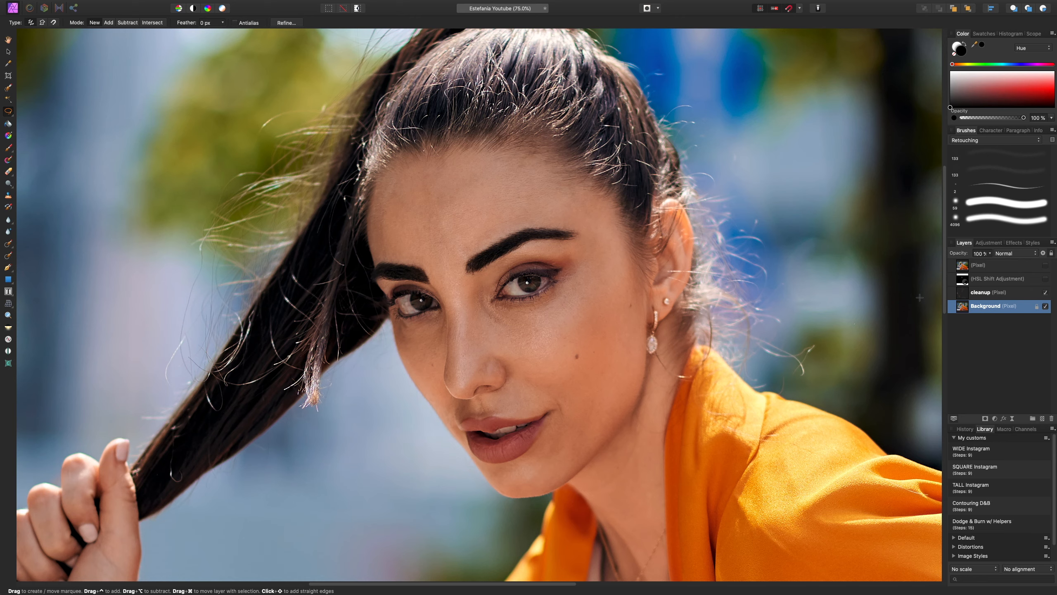
scroll(491, 244, down, 3)
scroll(491, 244, right, 3)
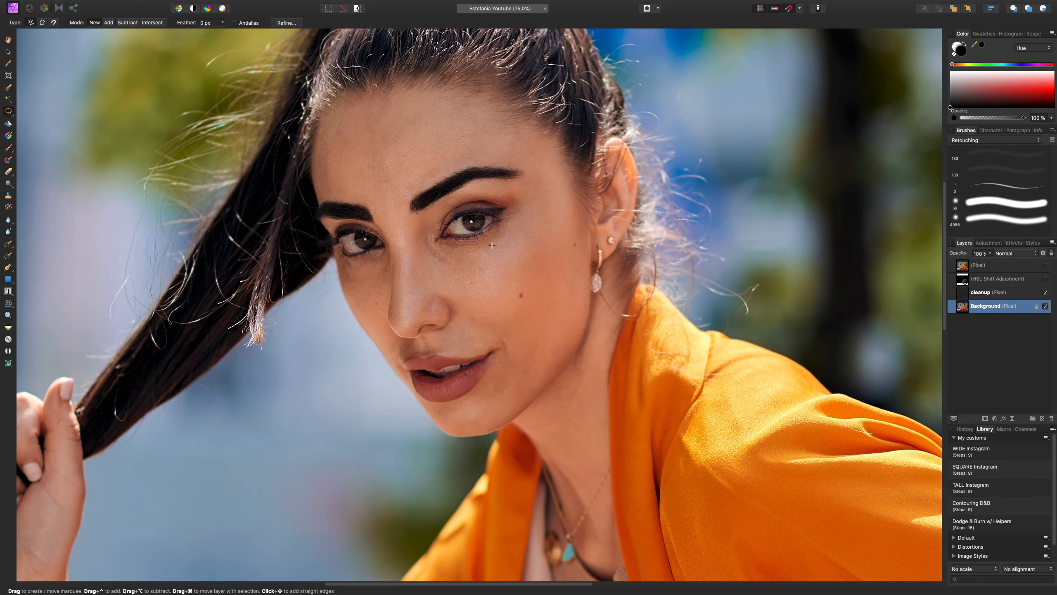
mouse_move(513, 221)
mouse_down()
mouse_move(501, 242)
mouse_move(475, 249)
mouse_move(438, 248)
mouse_move(421, 232)
mouse_move(425, 273)
mouse_move(459, 300)
mouse_move(498, 290)
mouse_move(527, 248)
mouse_move(567, 227)
mouse_move(565, 167)
mouse_move(540, 137)
mouse_move(535, 203)
mouse_move(513, 221)
mouse_up()
Soften the selection's edges in quick mask mode with a Gaussian Blur, and return to the normal view
key(q)
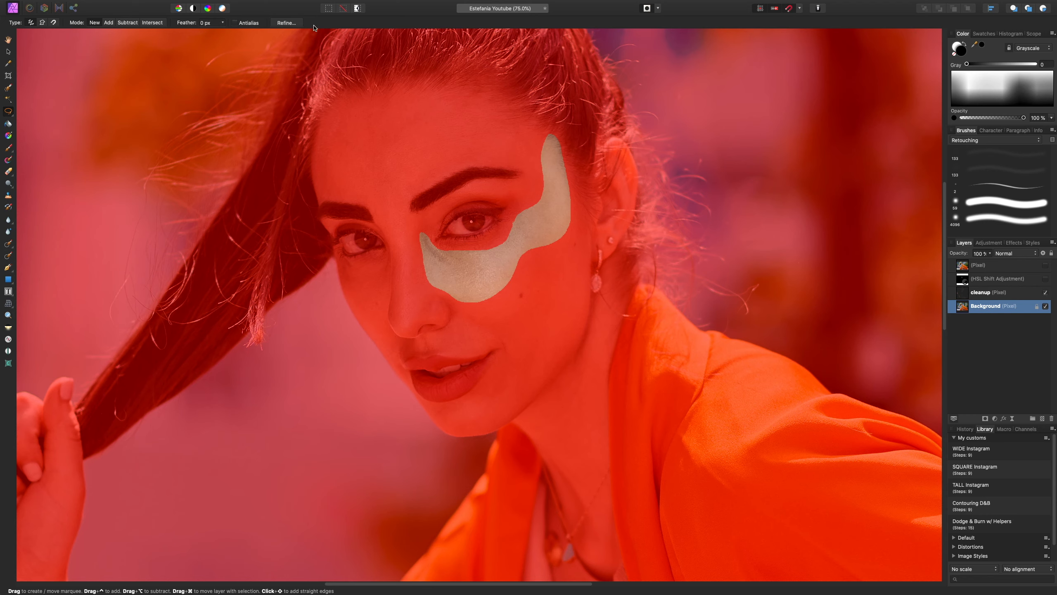
mouse_move(326, 3)
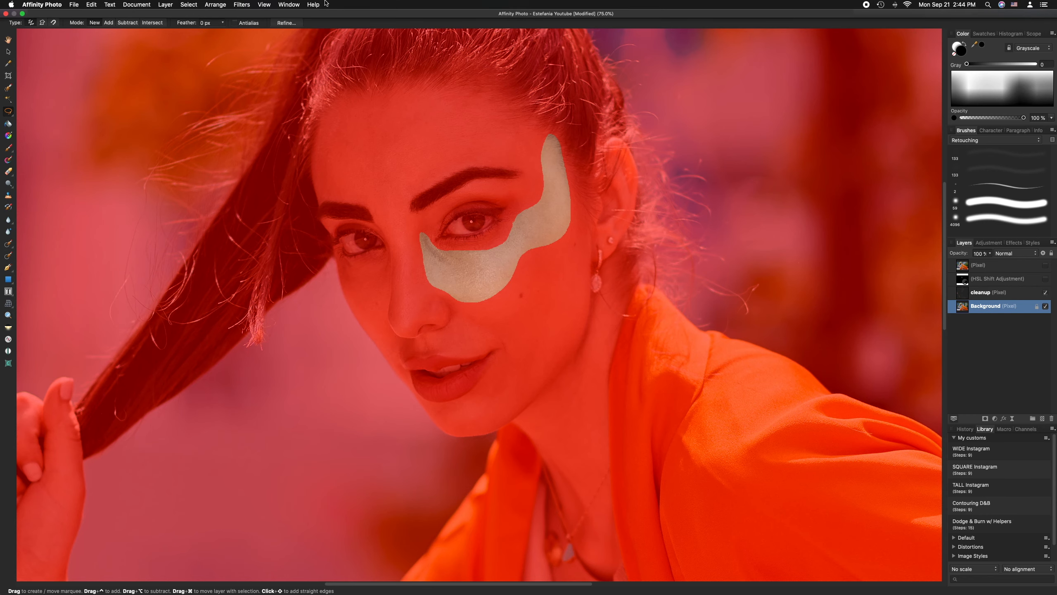
click(242, 5)
mouse_move(249, 27)
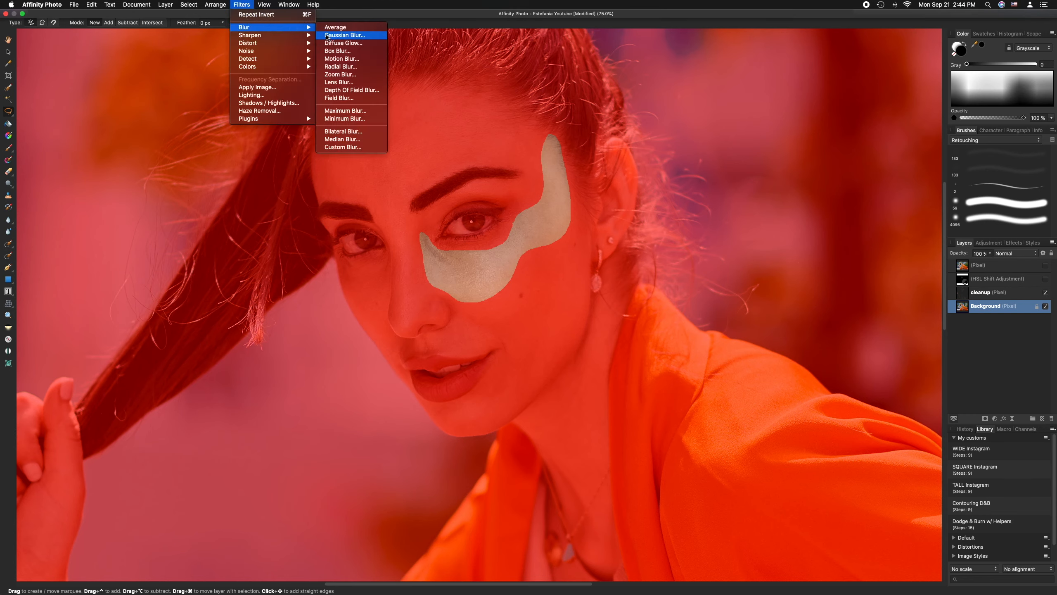
click(341, 35)
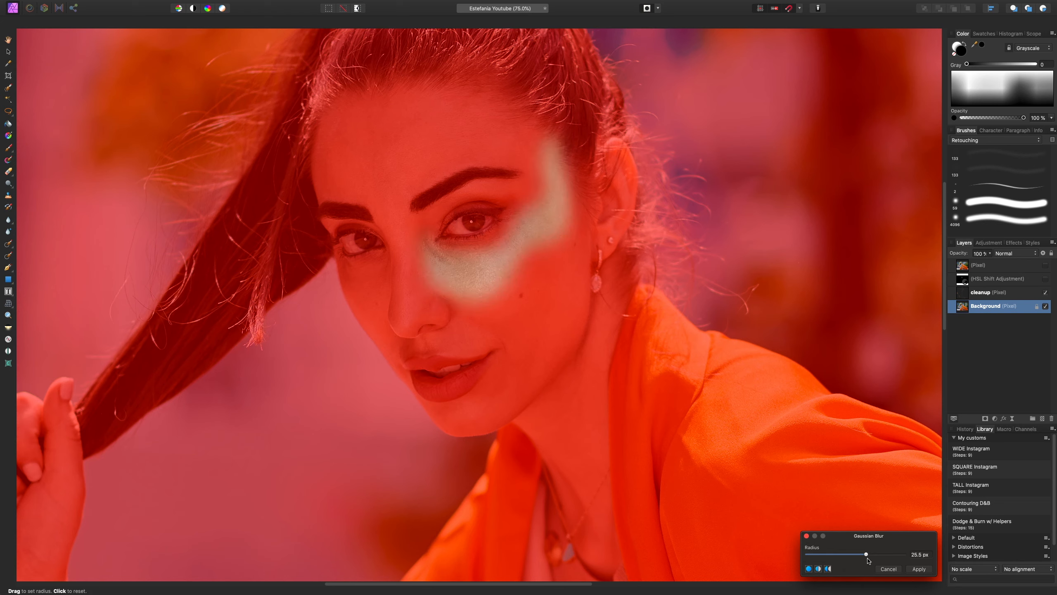
mouse_move(867, 557)
mouse_down()
mouse_move(847, 558)
mouse_move(856, 557)
mouse_up()
click(914, 573)
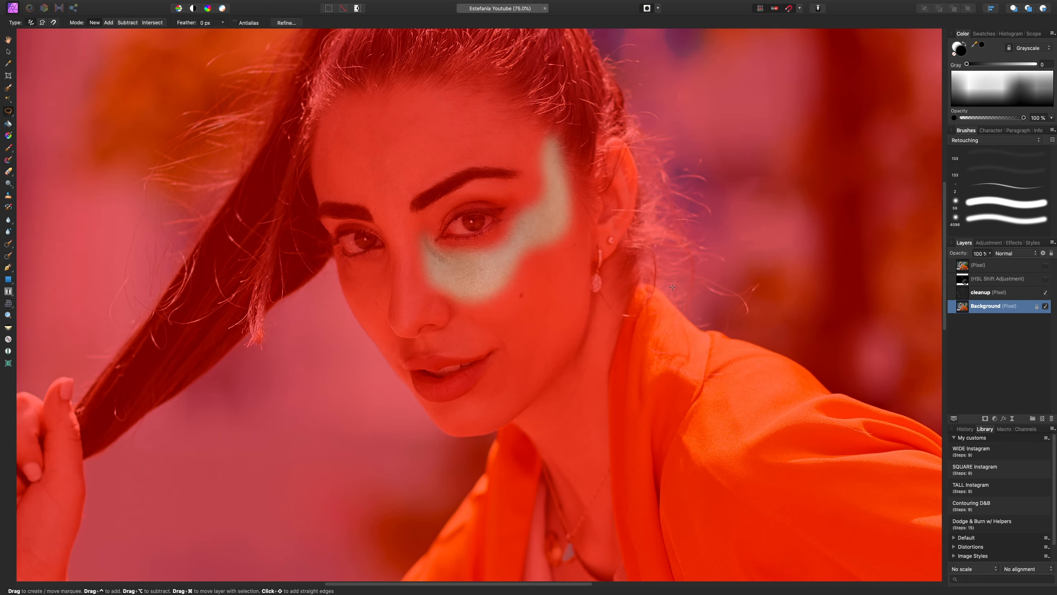
key(q)
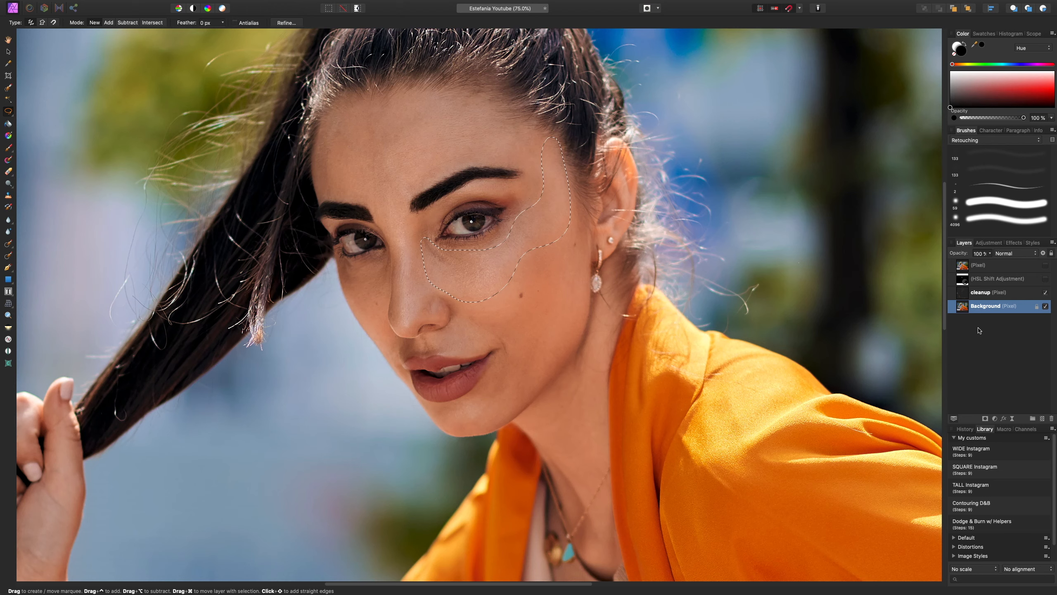
Add an HSL adjustment masked by the softened selection, inspect its mask, clear the selection, and reopen the HSL settings
click(995, 418)
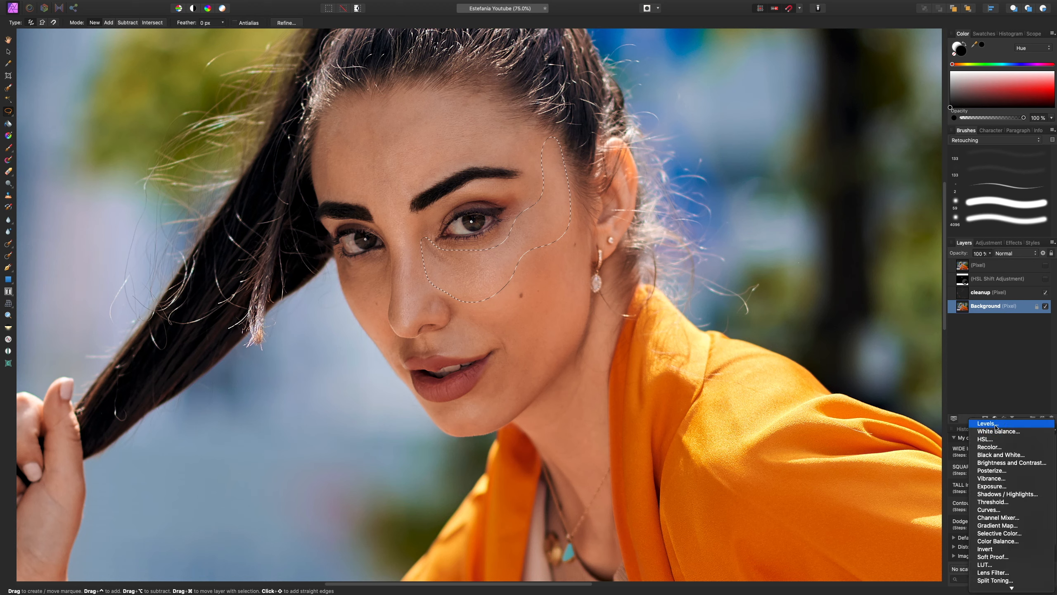
click(993, 440)
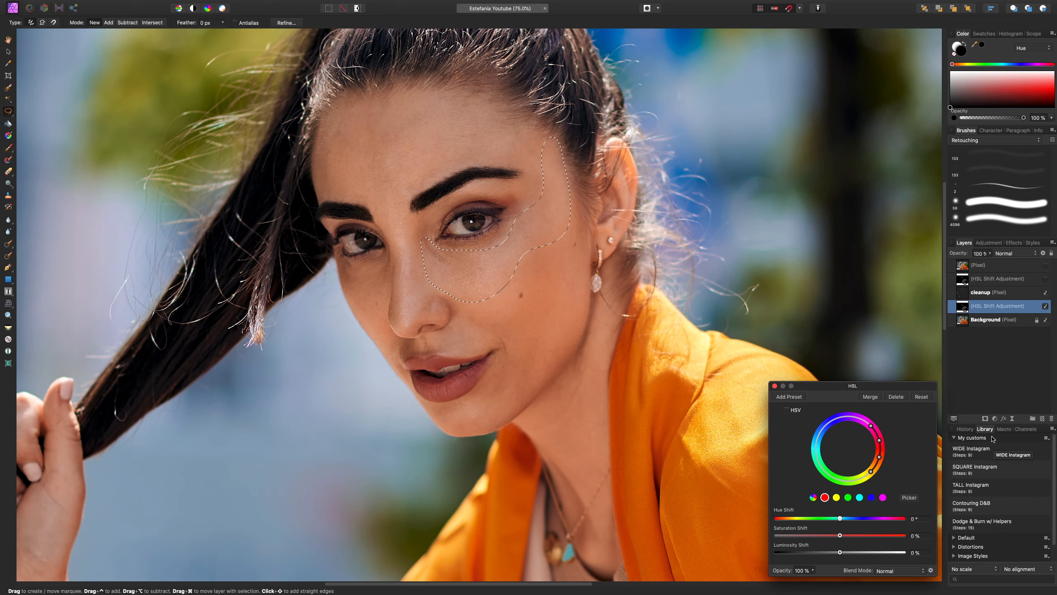
alt+click(963, 306)
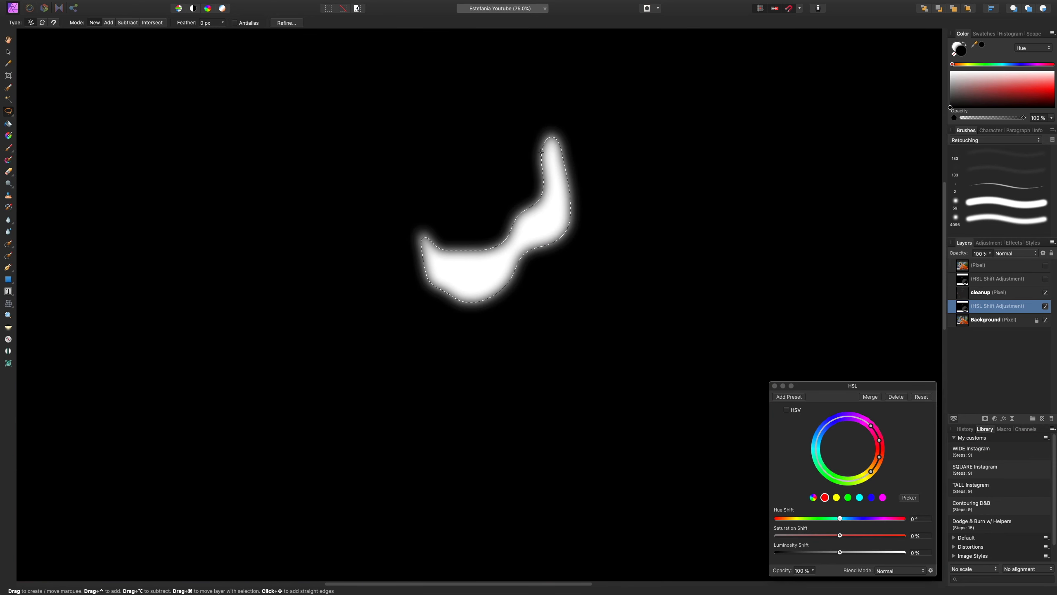
click(984, 321)
click(984, 310)
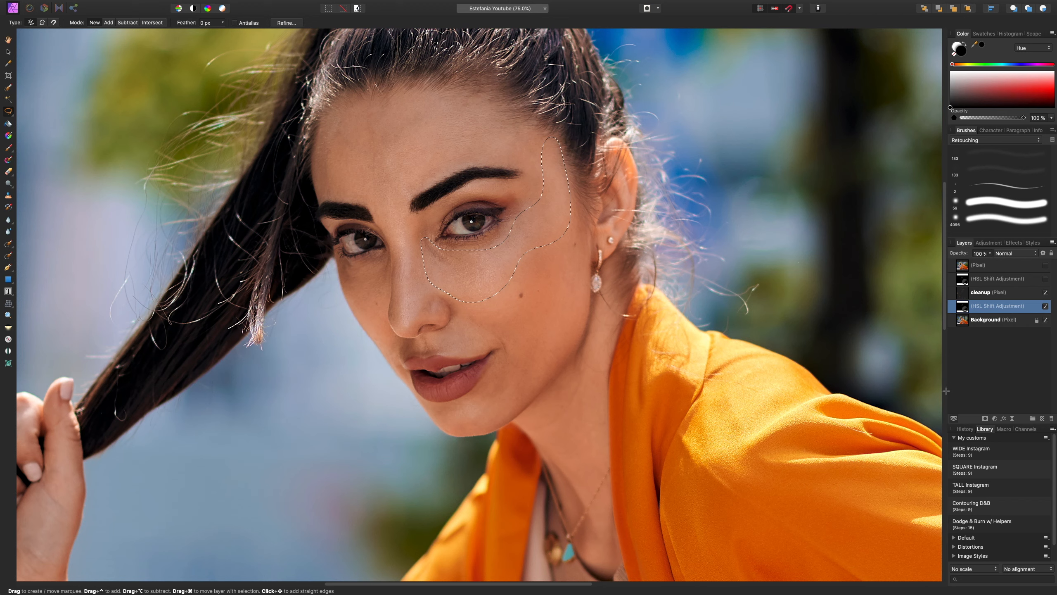
click(846, 368)
double_click(962, 307)
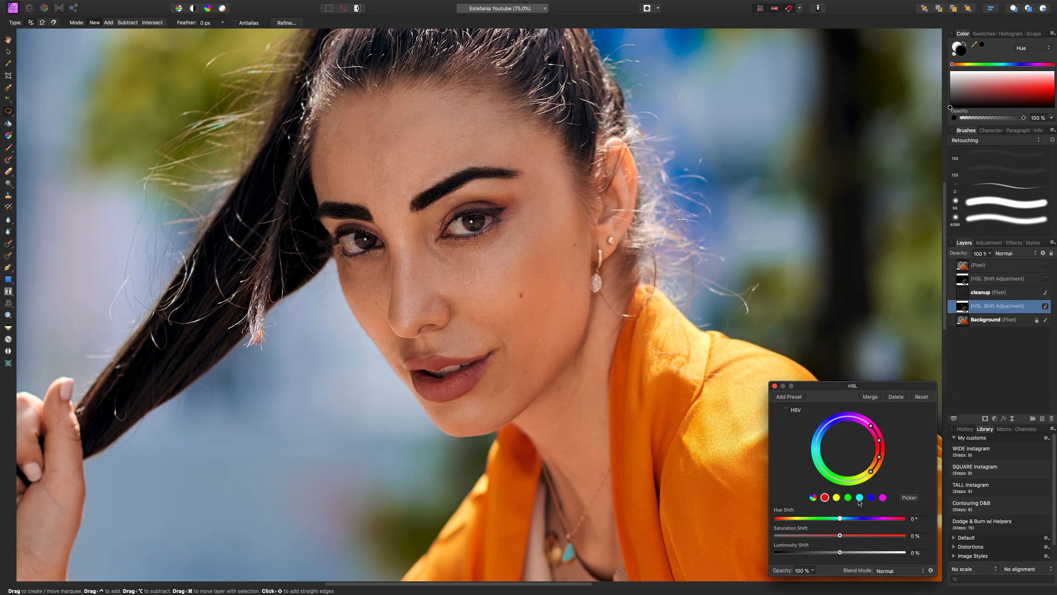
Test the reds' saturation shift at 100%, move the HSL adjustment above the cleanup layer, and bring the shift down to 14%
drag(840, 536, 905, 546)
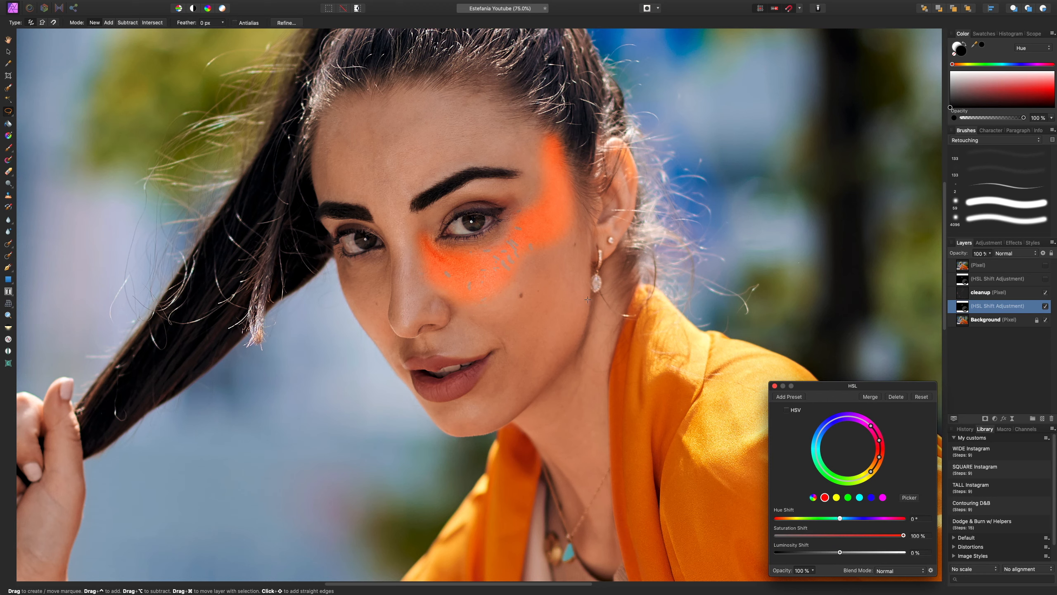
drag(963, 307, 961, 298)
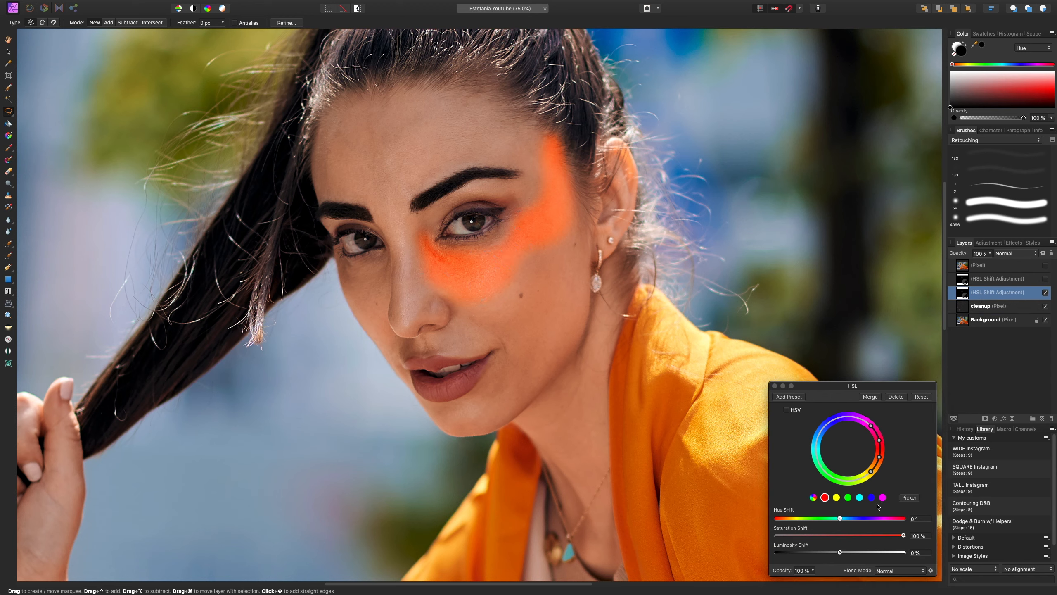
drag(904, 537, 847, 538)
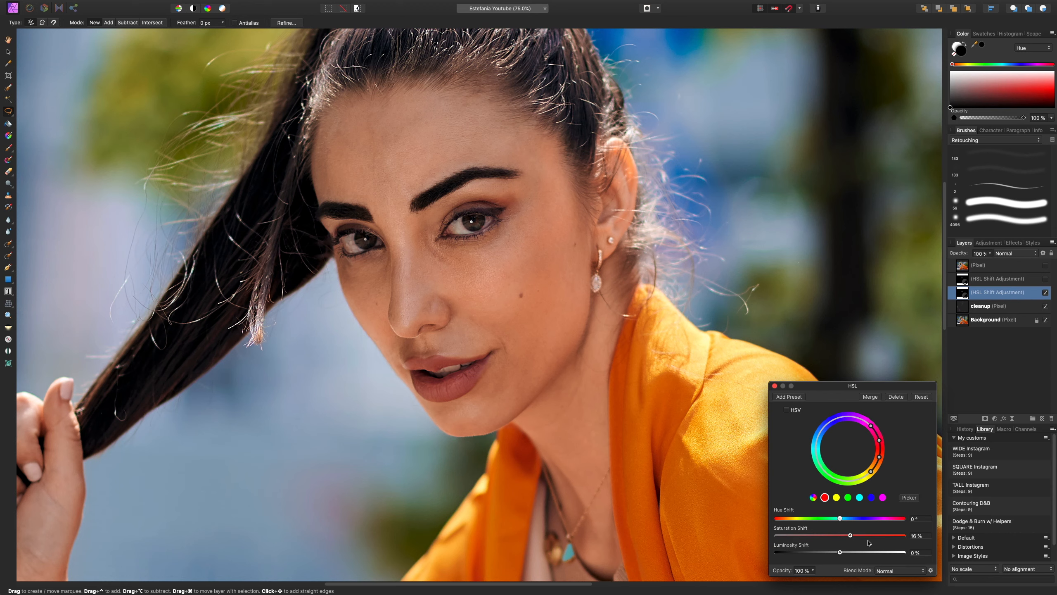
drag(851, 537, 850, 536)
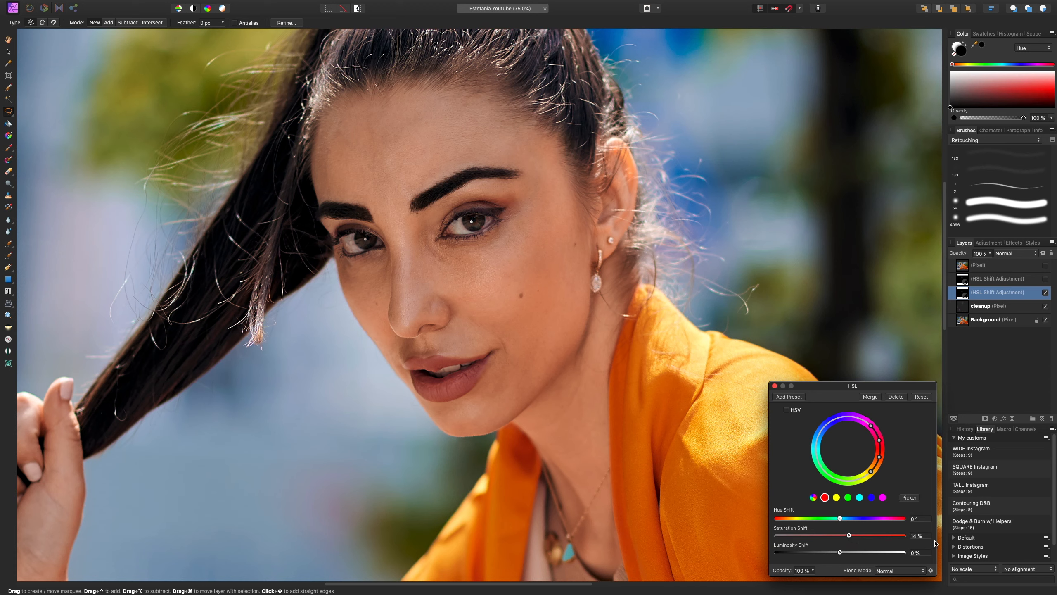
click(775, 385)
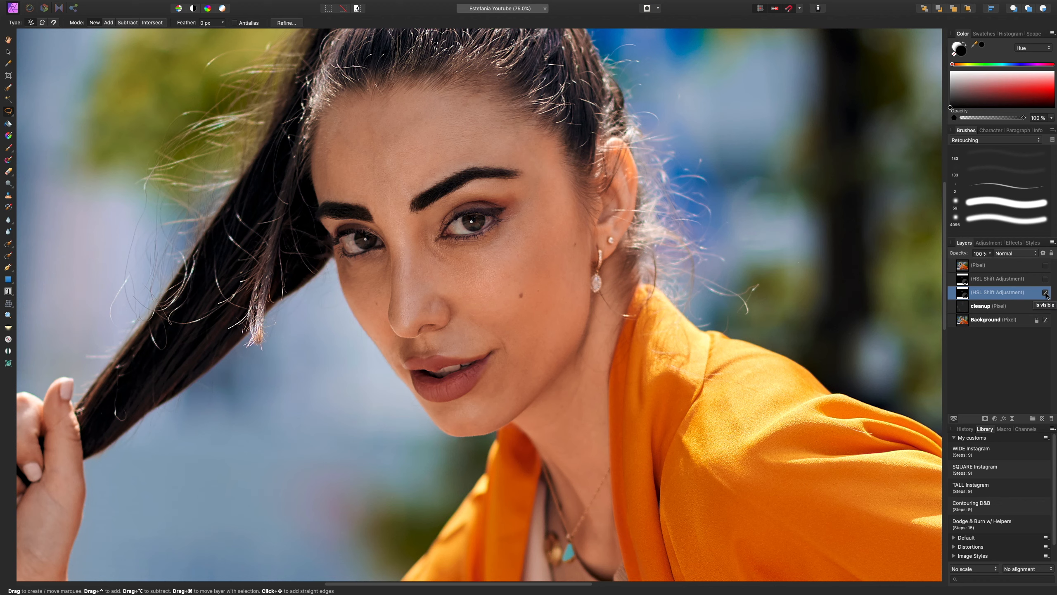
Check the under-eye area with the HSL adjustment toggled, and fine-tune its saturation shift slightly lower
click(1046, 293)
double_click(962, 292)
drag(849, 536, 847, 536)
click(775, 386)
Make the Background layer active and draw freehand selections around the forehead and nose bridge and above the upper lip
click(989, 327)
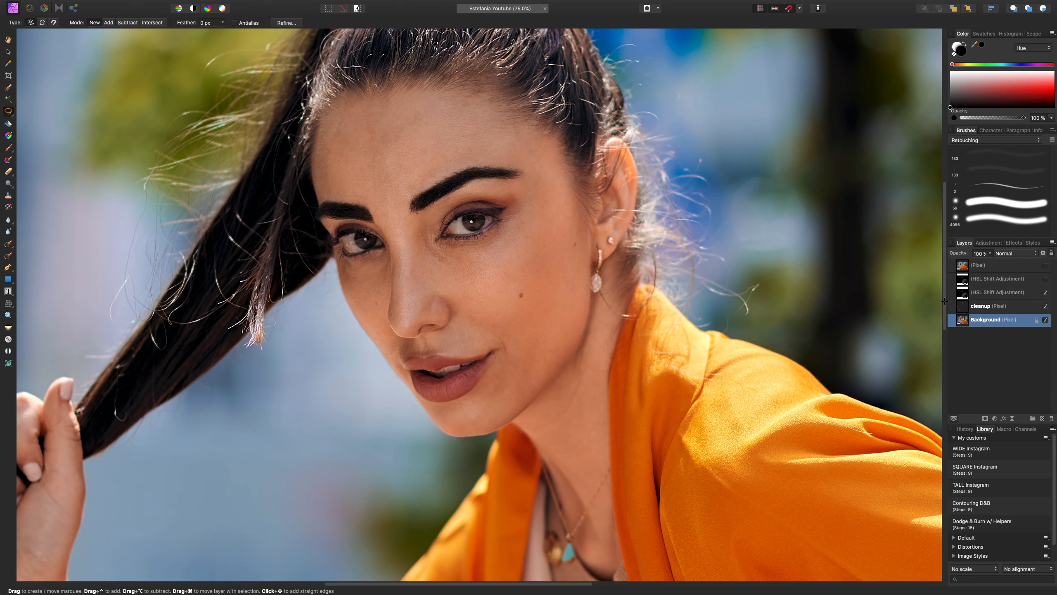
mouse_move(500, 163)
mouse_down()
mouse_move(460, 165)
mouse_move(418, 190)
mouse_move(409, 232)
mouse_move(427, 309)
mouse_move(401, 315)
mouse_move(398, 259)
mouse_move(377, 211)
mouse_move(336, 172)
mouse_move(355, 125)
mouse_move(400, 96)
mouse_move(458, 102)
mouse_move(515, 127)
mouse_move(510, 163)
mouse_up()
mouse_move(442, 352)
mouse_down()
mouse_move(493, 342)
mouse_move(471, 319)
mouse_up()
drag(434, 348, 435, 349)
Blur the edges of the forehead, nose and upper-lip selections in quick mask mode, and return to the normal view
key(q)
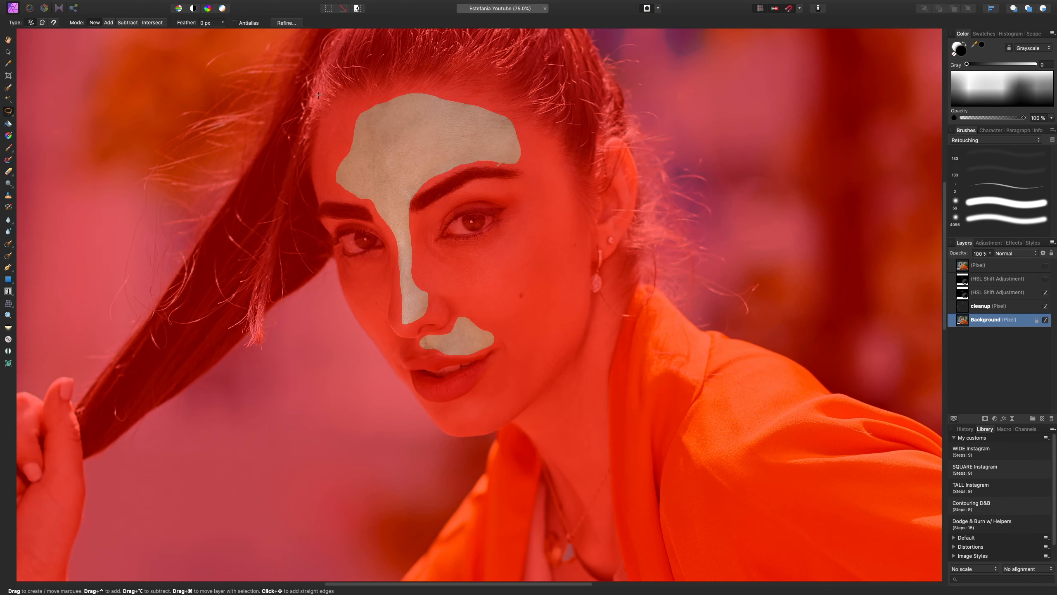
click(242, 5)
click(250, 15)
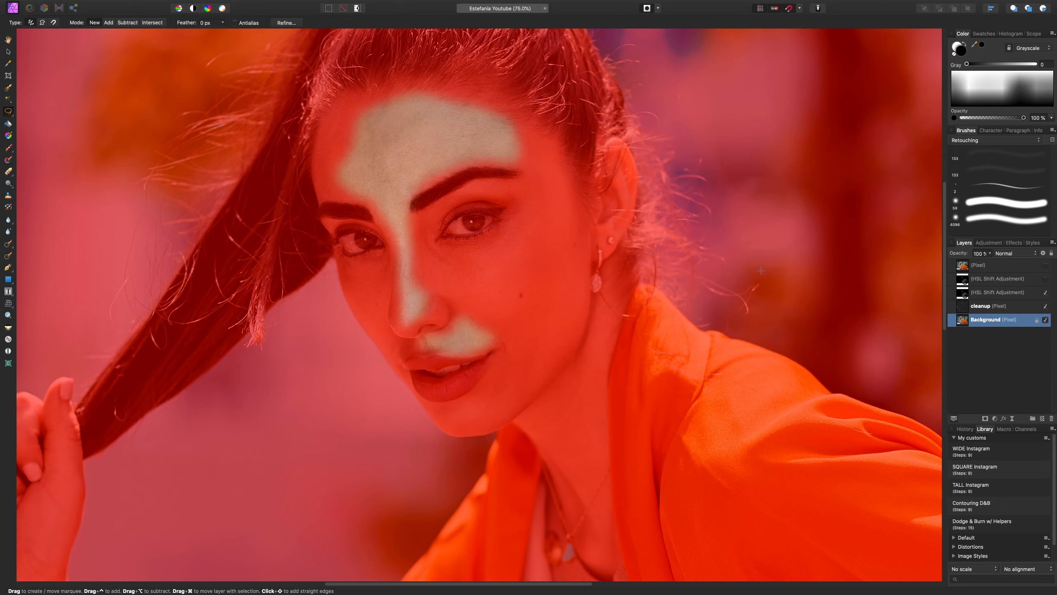
key(q)
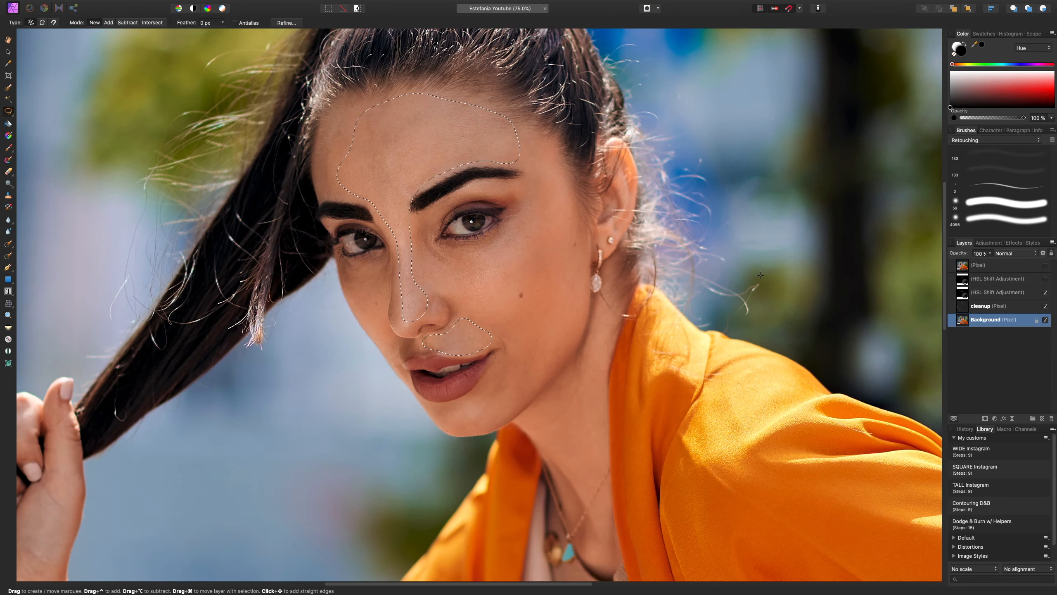
Add an HSL adjustment for the forehead, nose and upper-lip selections, move it above the cleanup layer, and deselect
click(994, 418)
click(993, 440)
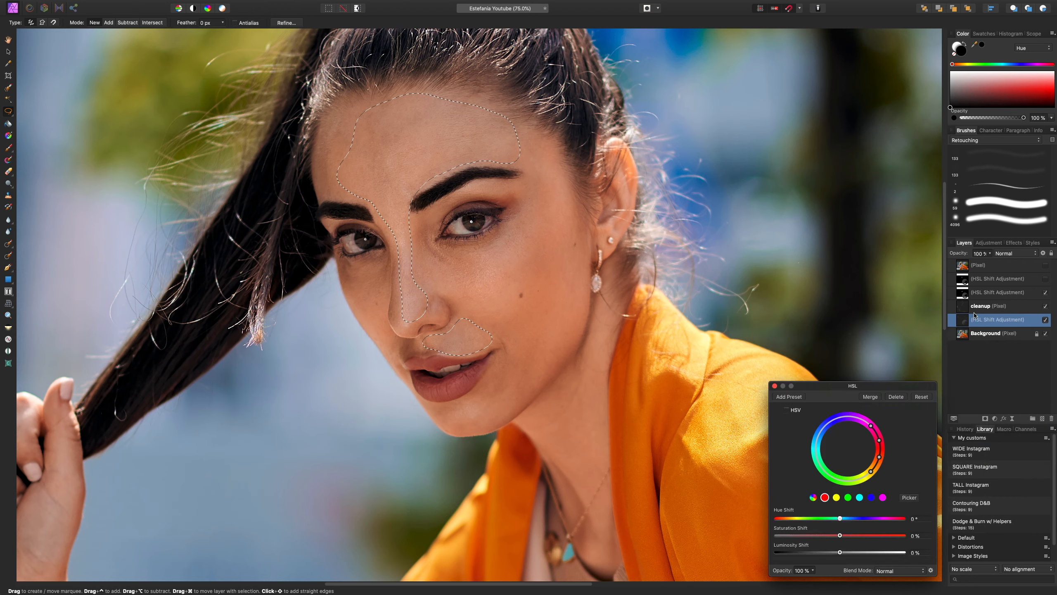
drag(973, 315, 964, 308)
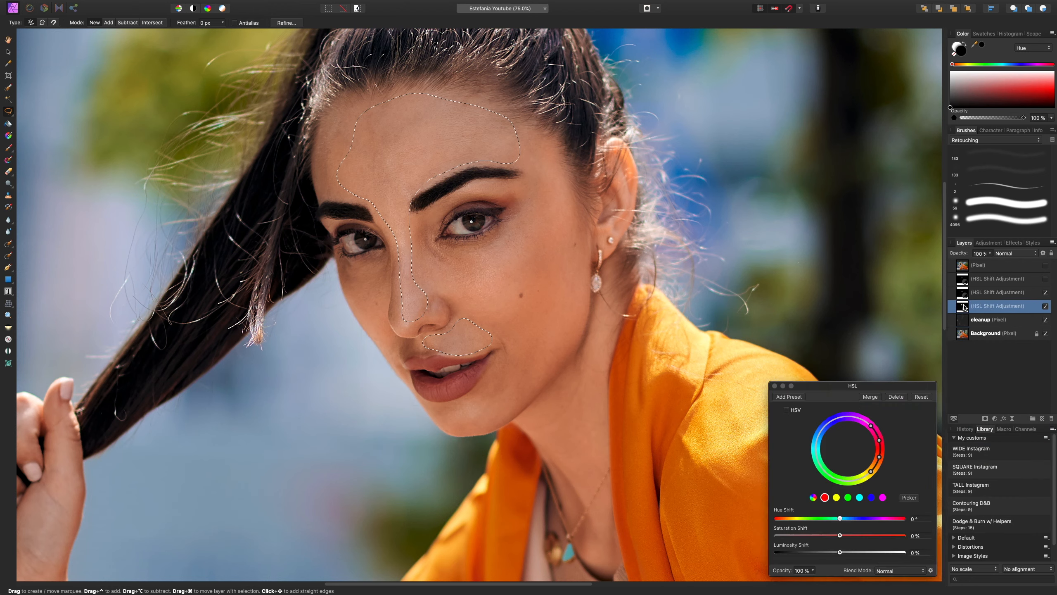
key(super+d)
Set the forehead adjustment's reds to an 18% saturation shift and a -1.8° hue shift, and toggle its visibility to compare
mouse_move(841, 538)
mouse_down()
mouse_move(899, 542)
mouse_move(846, 539)
mouse_move(855, 541)
mouse_up()
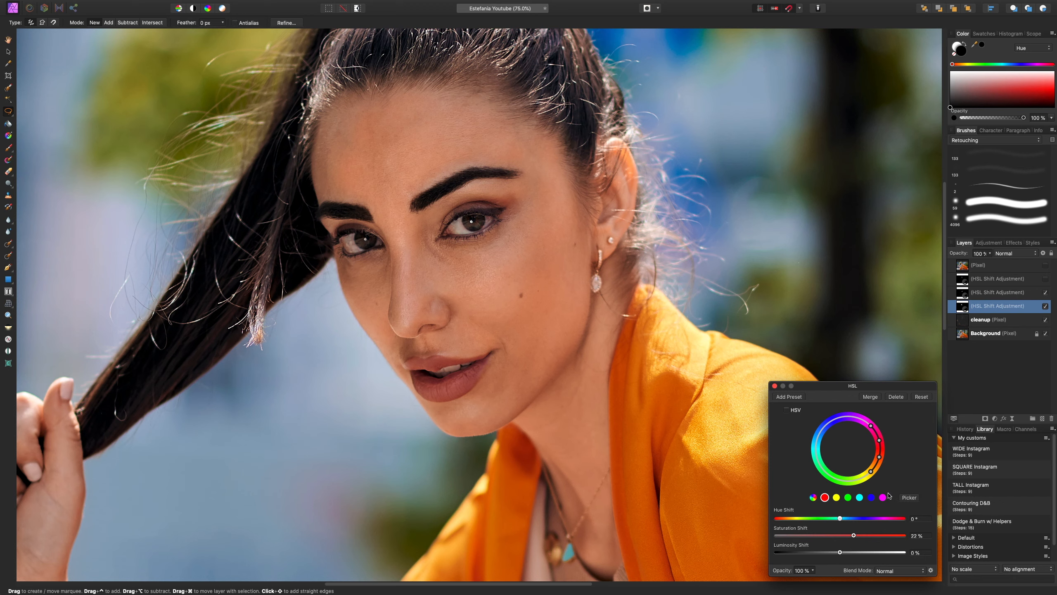
mouse_move(853, 536)
mouse_down()
mouse_move(840, 519)
mouse_move(860, 522)
mouse_move(837, 524)
mouse_move(852, 538)
mouse_up()
click(1045, 306)
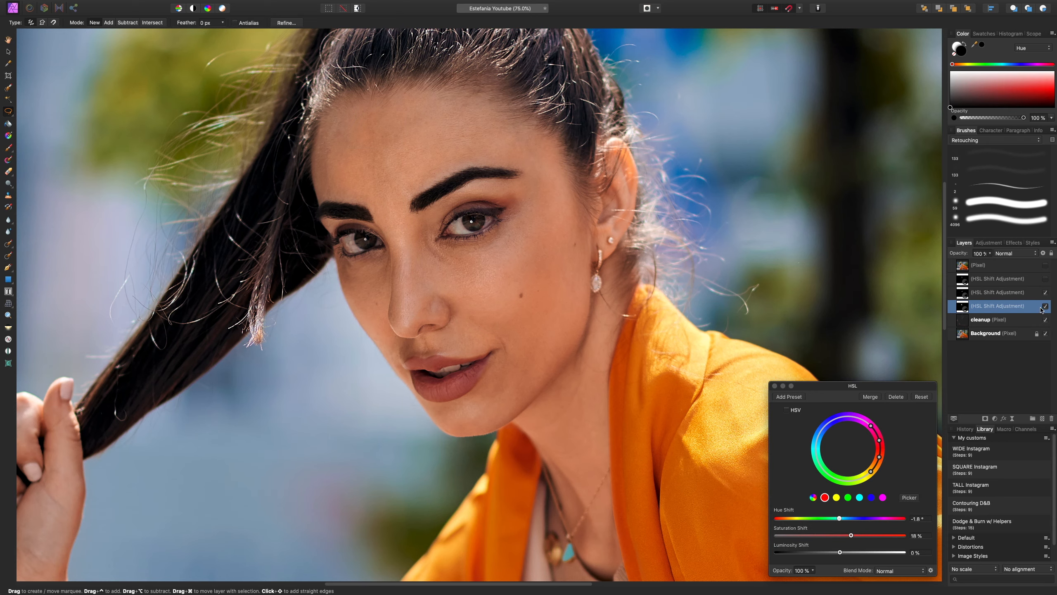
Compare the full photo with and without the two selection-based HSL adjustments, and delete both of them
key(super+0)
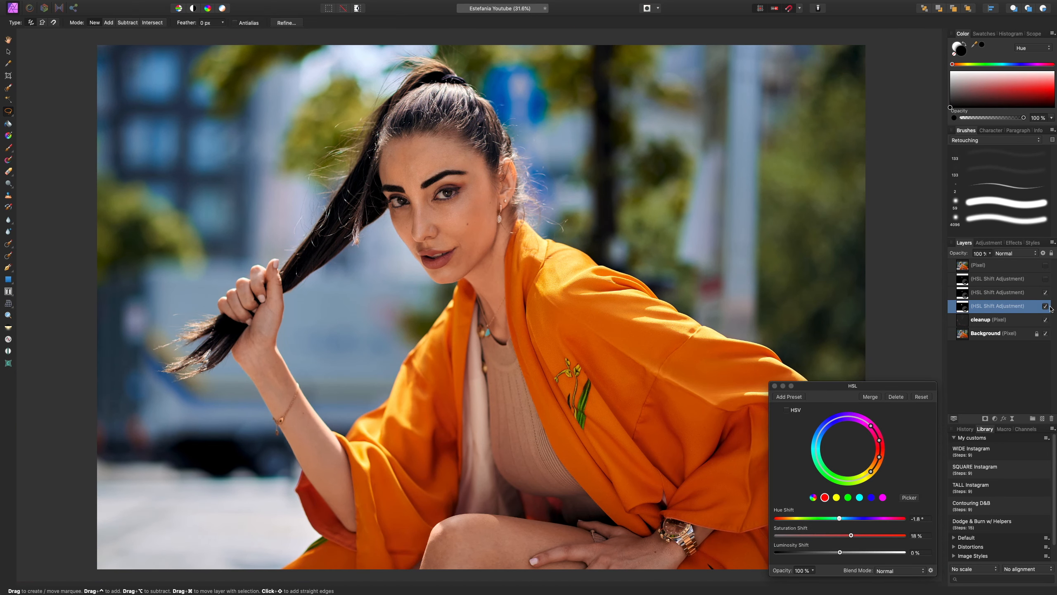
shift+click(1033, 295)
click(1046, 292)
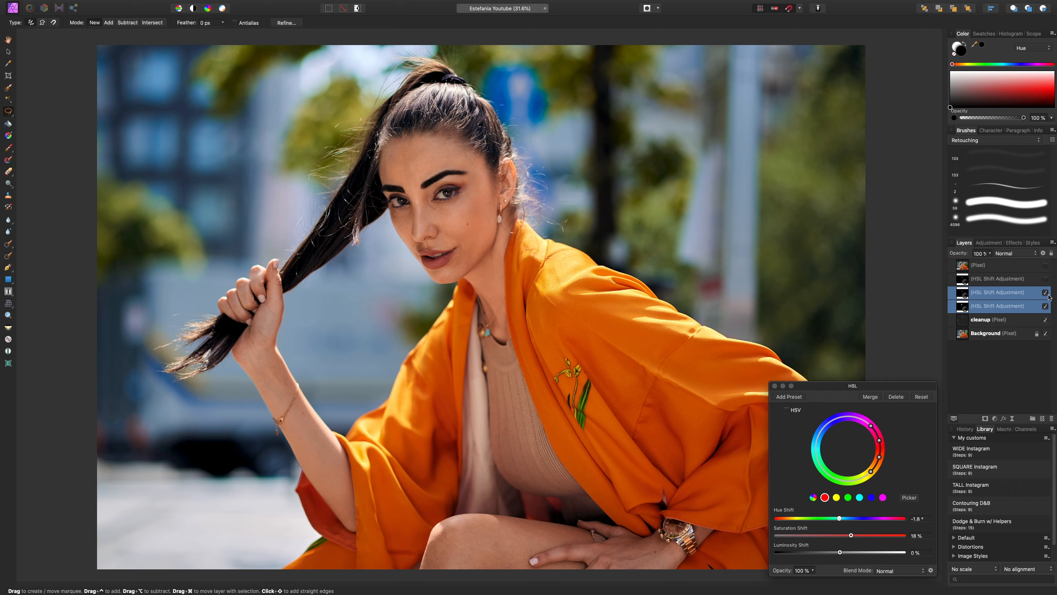
click(1045, 293)
key(Delete)
Show the original brush-masked HSL adjustment again and compare the face with and without it
click(1046, 279)
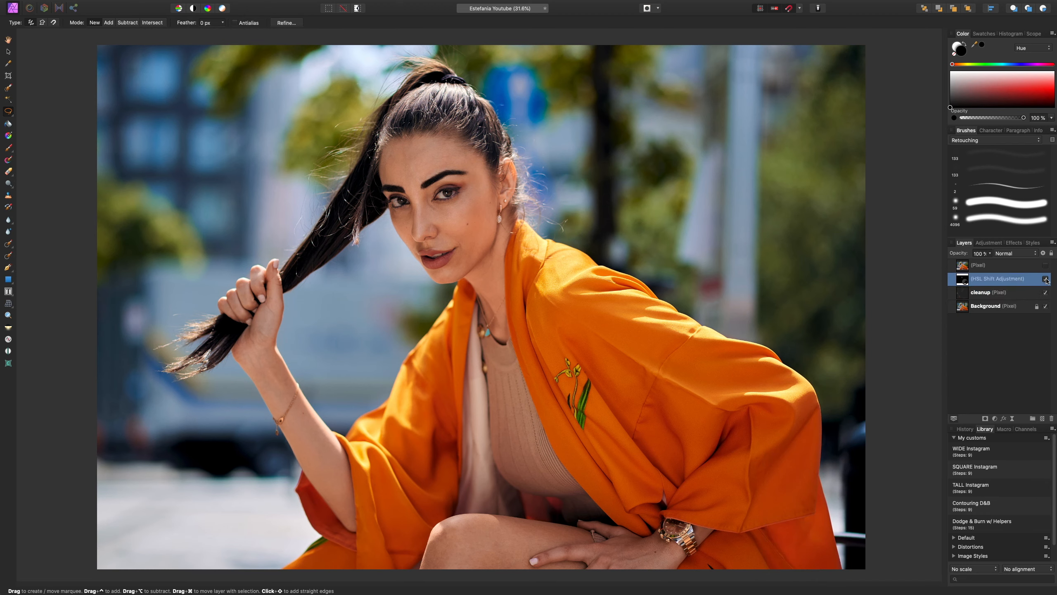
key(super+plus)
key(super+plus)
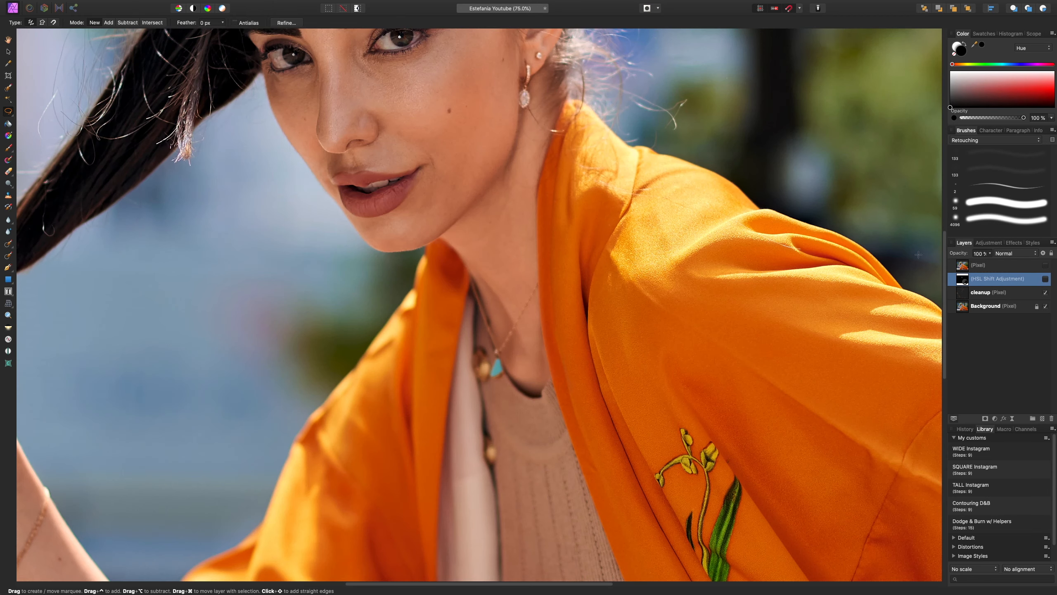
click(1046, 279)
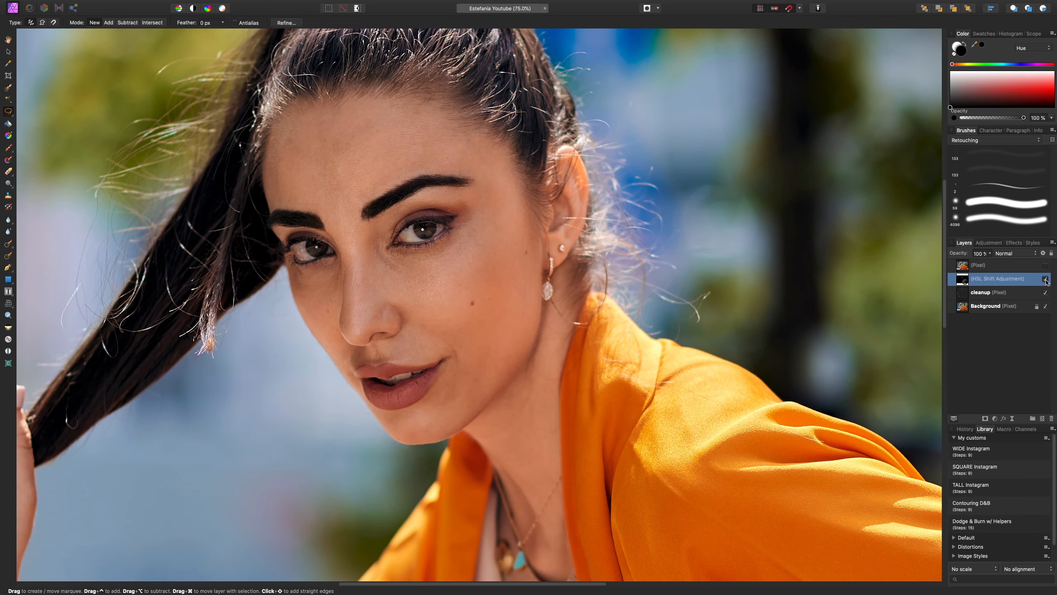
Display the HSL adjustment's mask and softly paint the cheek area beneath the eye in white with a low-flow brush
alt+click(964, 282)
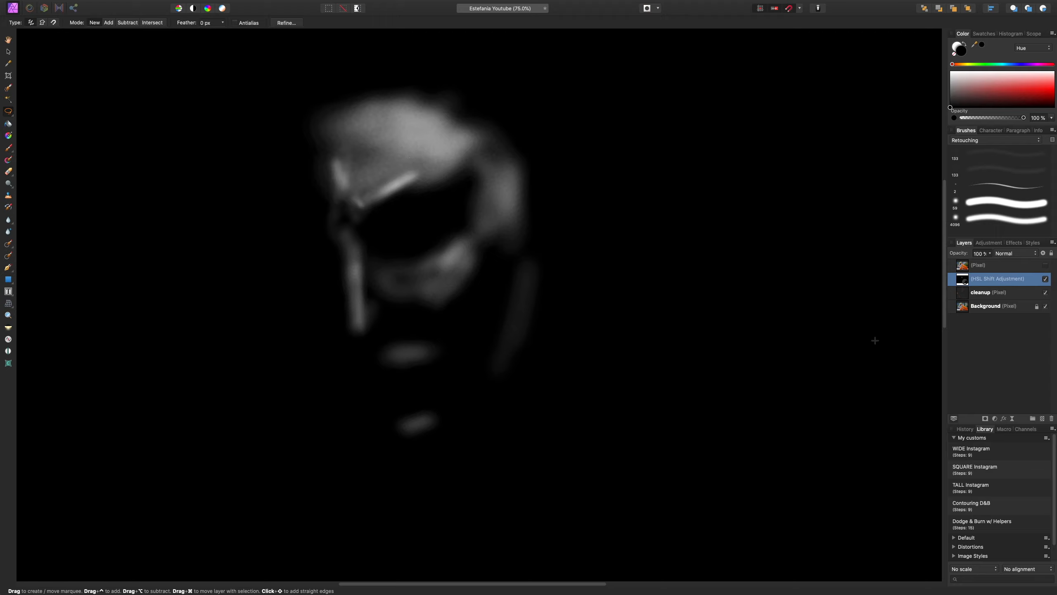
key(b)
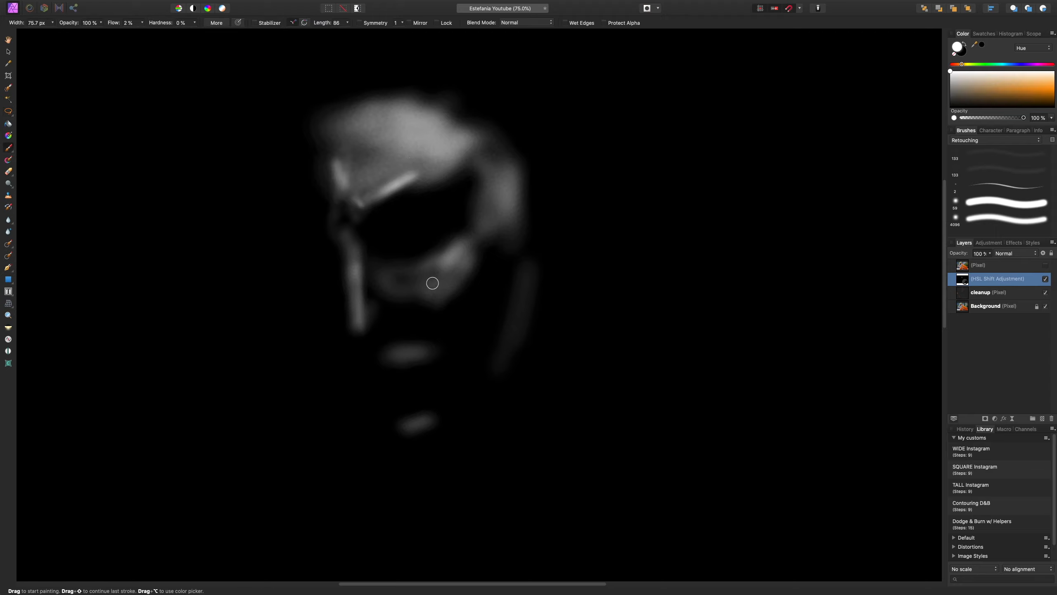
mouse_move(426, 285)
mouse_down()
mouse_move(434, 274)
mouse_move(409, 283)
mouse_move(430, 274)
mouse_up()
click(995, 158)
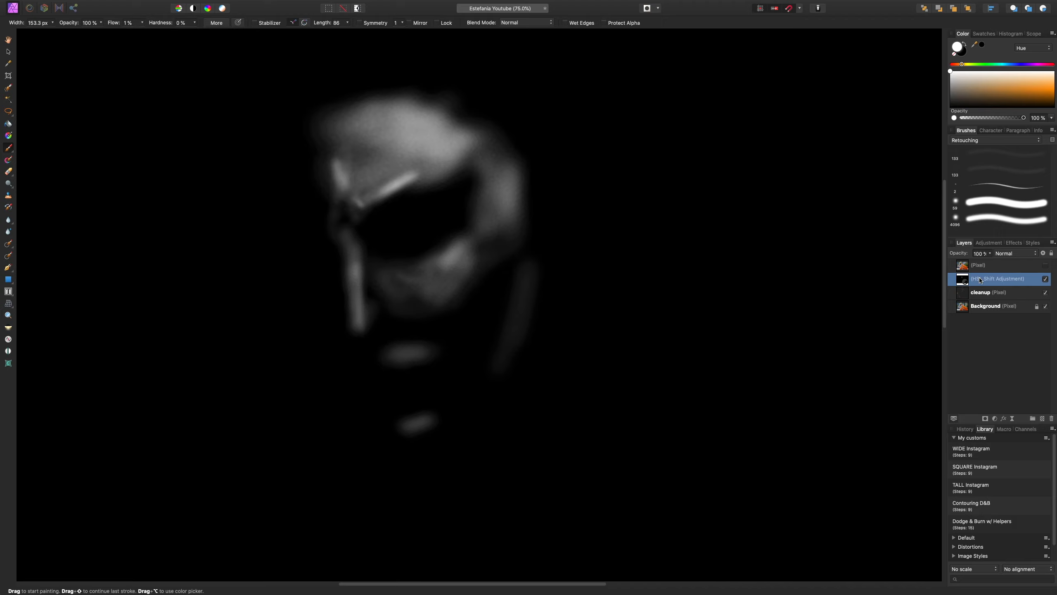
Return to the photo view, rename the HSL adjustment layer "sat fix", and check its effect
click(987, 291)
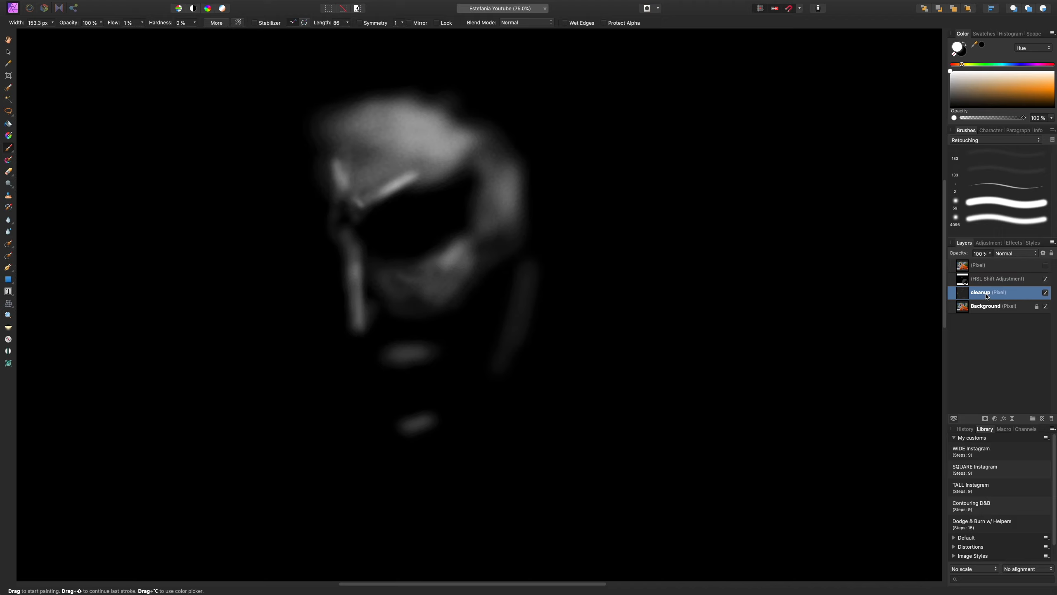
double_click(985, 279)
click(985, 279)
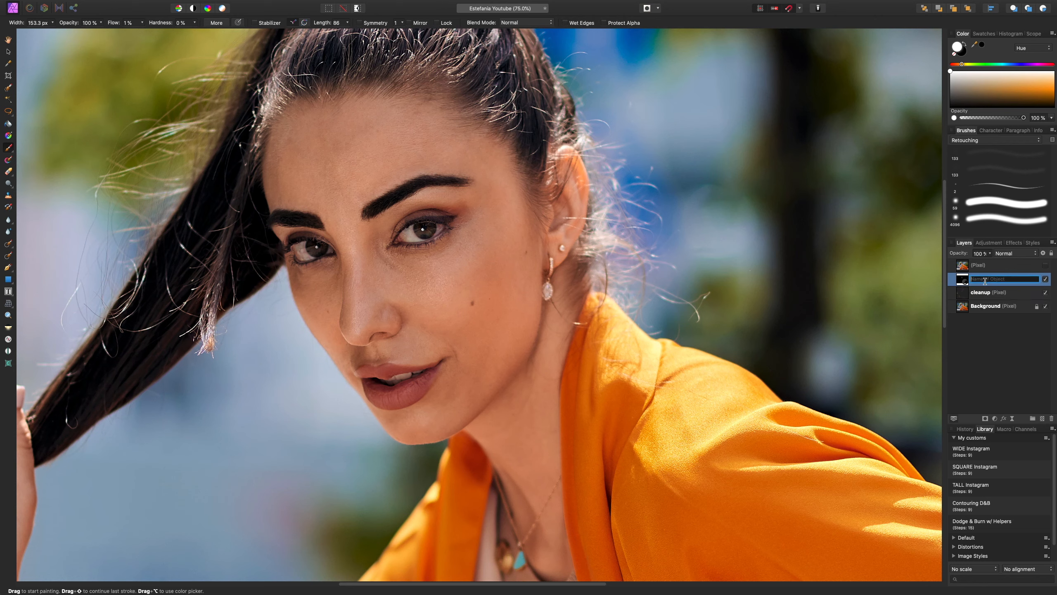
text(sat fix)
key(Return)
click(1047, 282)
Set the reds' hue shift of the sat fix adjustment to -1.4°
double_click(960, 279)
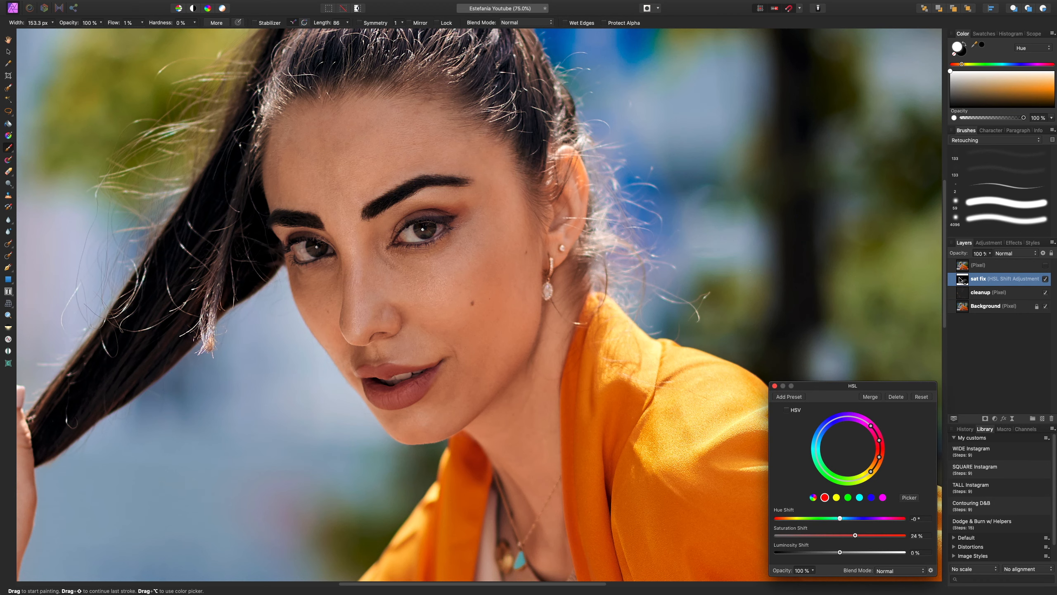
click(840, 518)
drag(840, 518, 840, 518)
drag(840, 518, 840, 518)
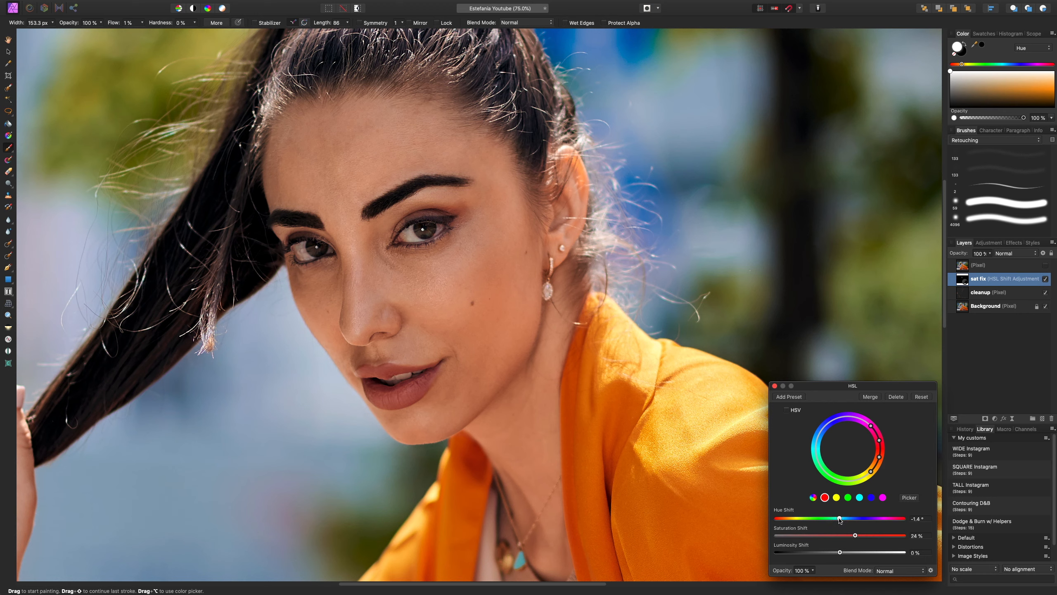
click(775, 386)
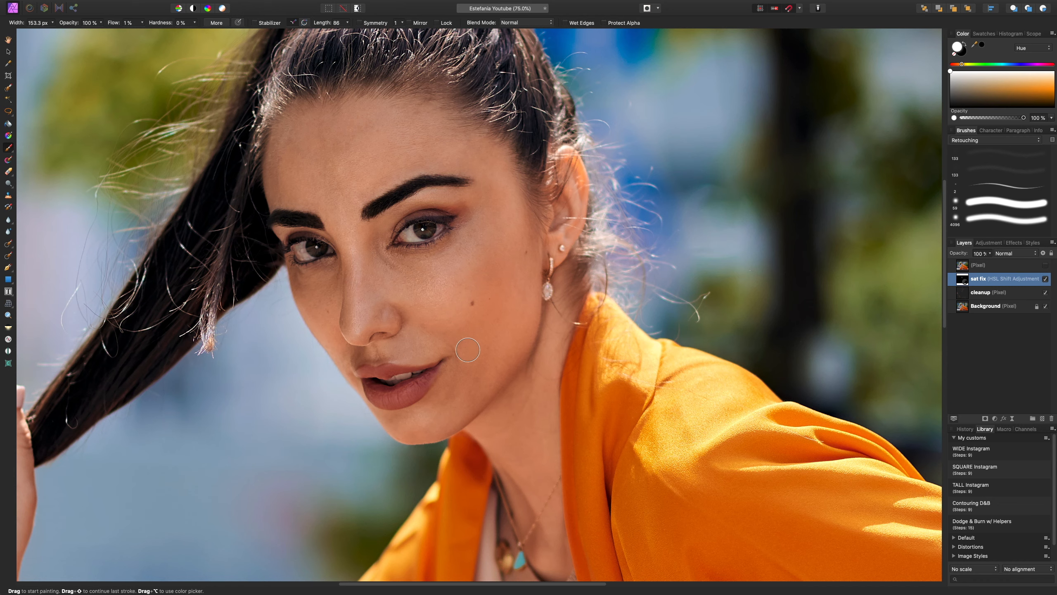
Add another HSL adjustment above sat fix and slightly reduce the saturation of the reds
click(994, 418)
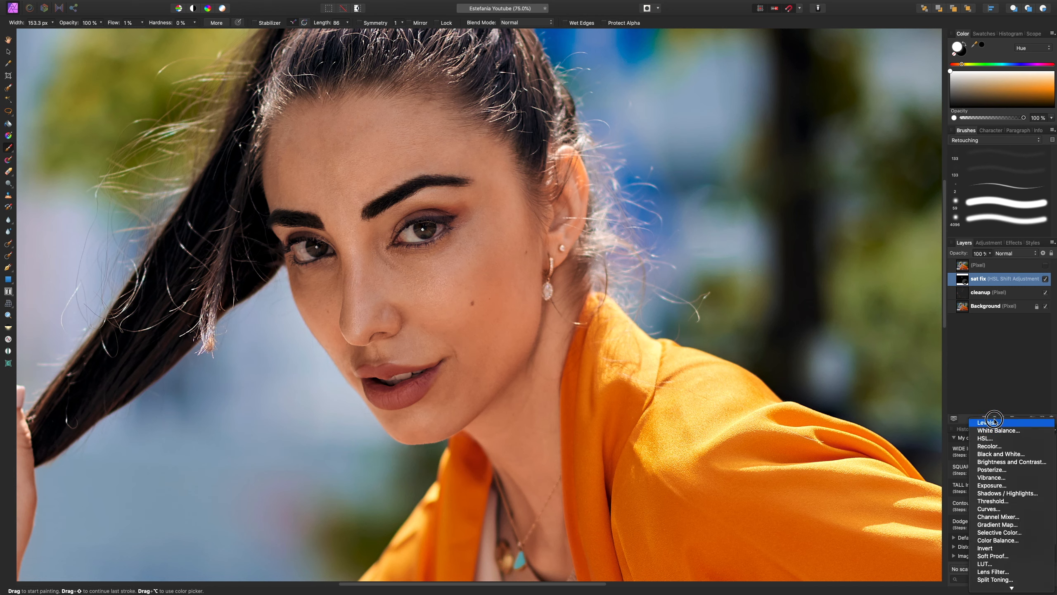
click(985, 438)
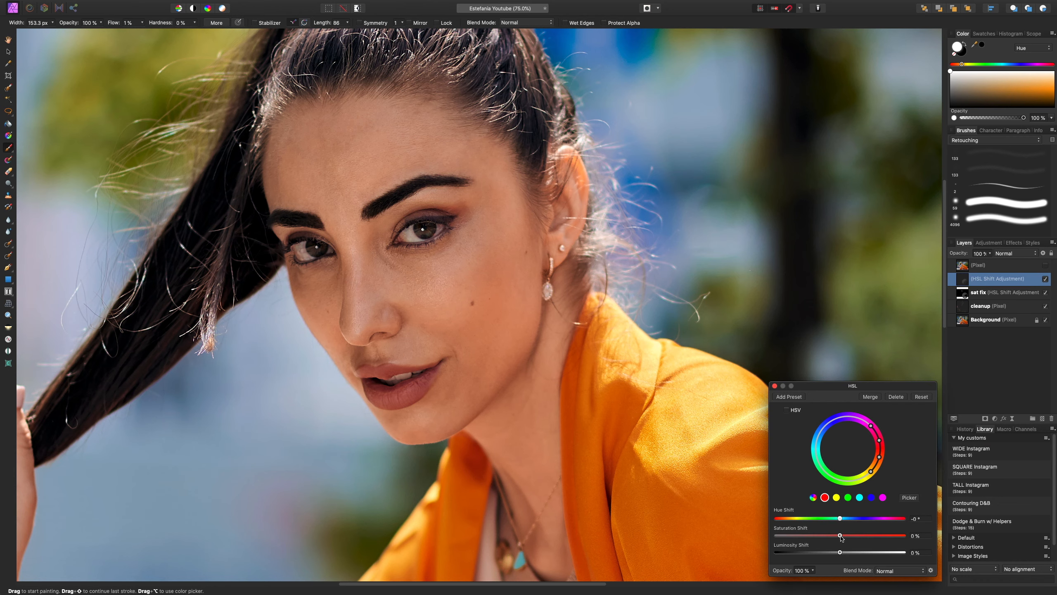
drag(840, 536, 831, 537)
click(775, 386)
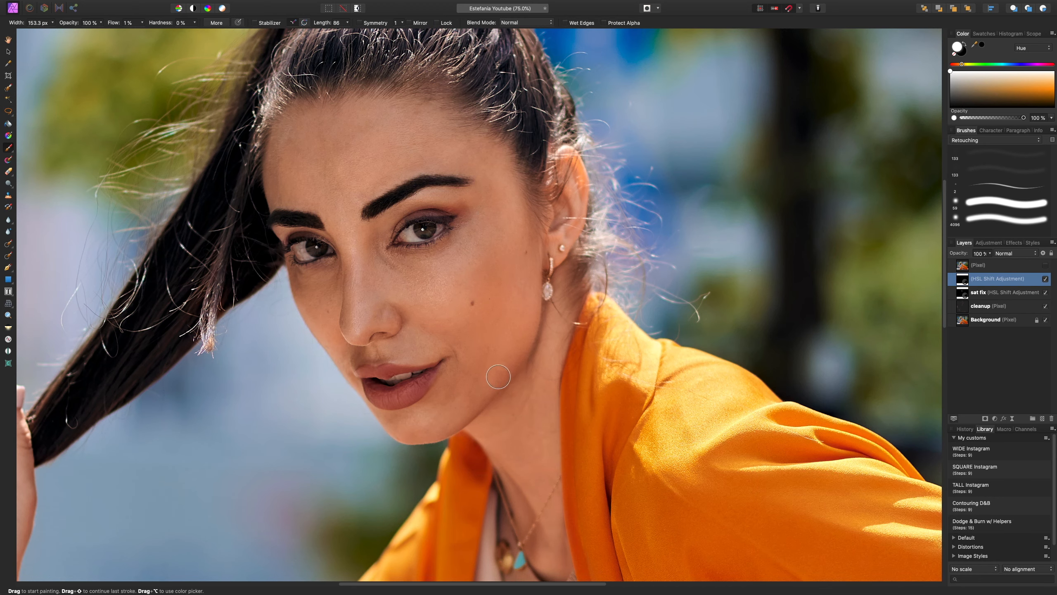
Softly paint the outer cheeks and forehead edge in white on the new HSL adjustment's mask, resizing the brush to suit each area
key(])
key(])
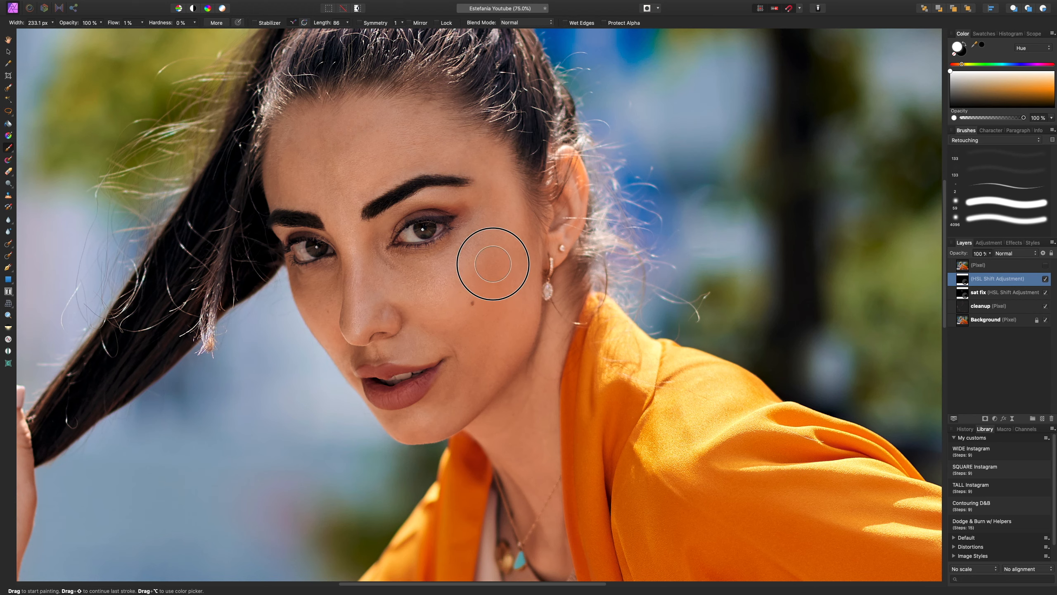
key([)
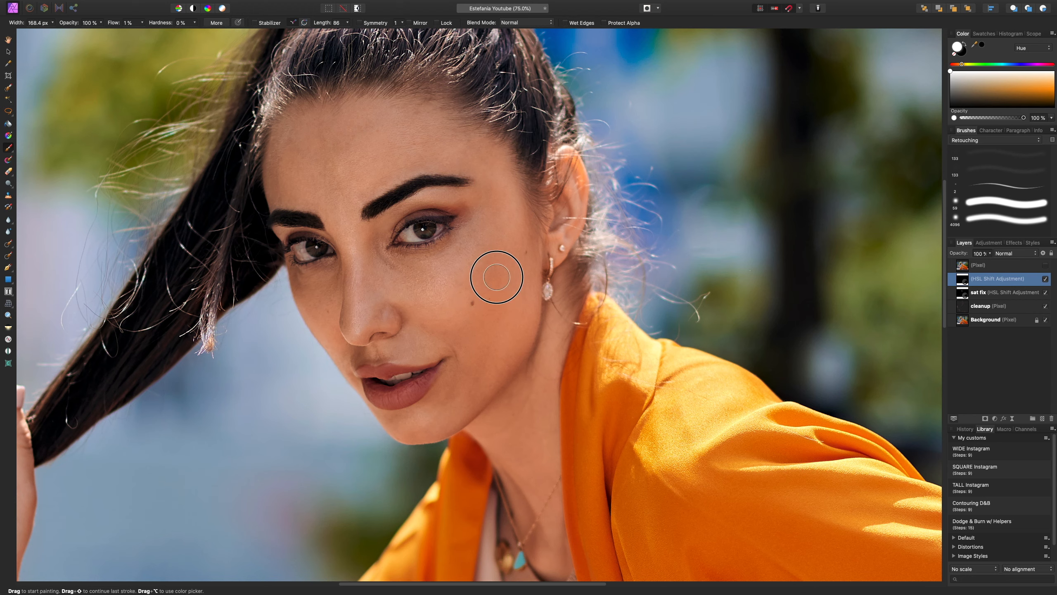
key([)
key([)
key(])
key(])
click(300, 279)
click(311, 286)
key([)
key([)
Compare the portrait with and without the upper HSL adjustment
click(1045, 280)
click(1045, 280)
click(1046, 280)
click(1046, 279)
click(1046, 279)
Inspect the upper HSL adjustment's mask and set its reds' saturation shift to -22%
click(962, 280)
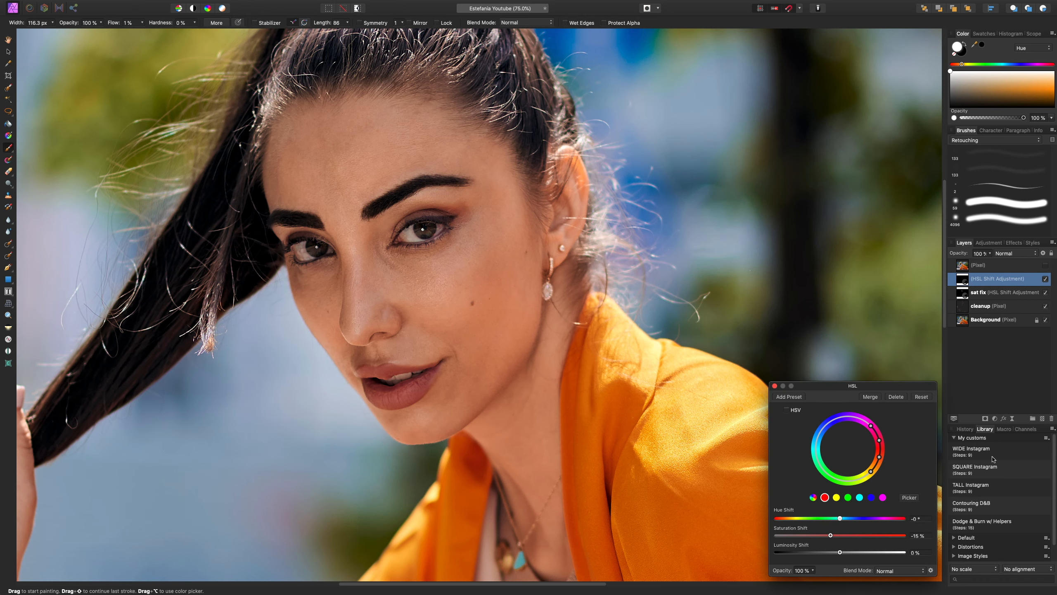
alt+click(961, 283)
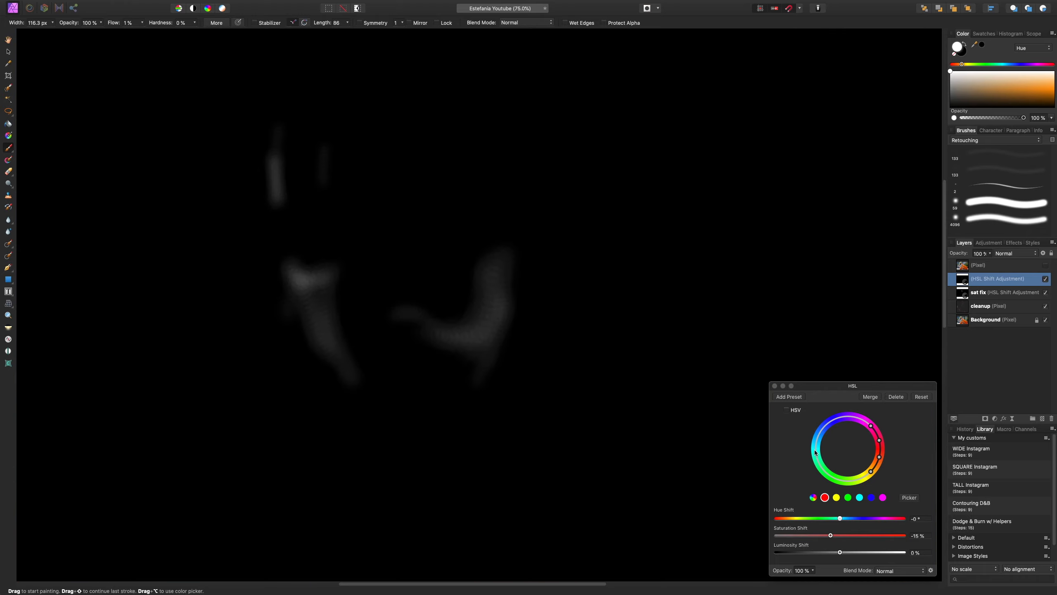
drag(830, 536, 828, 535)
alt+click(995, 284)
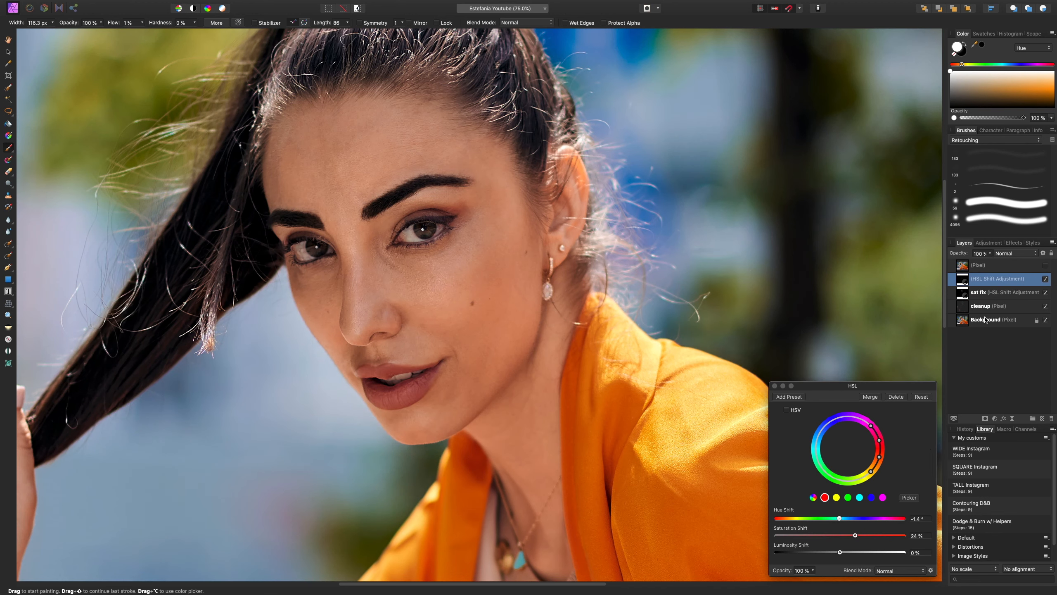
drag(830, 536, 827, 537)
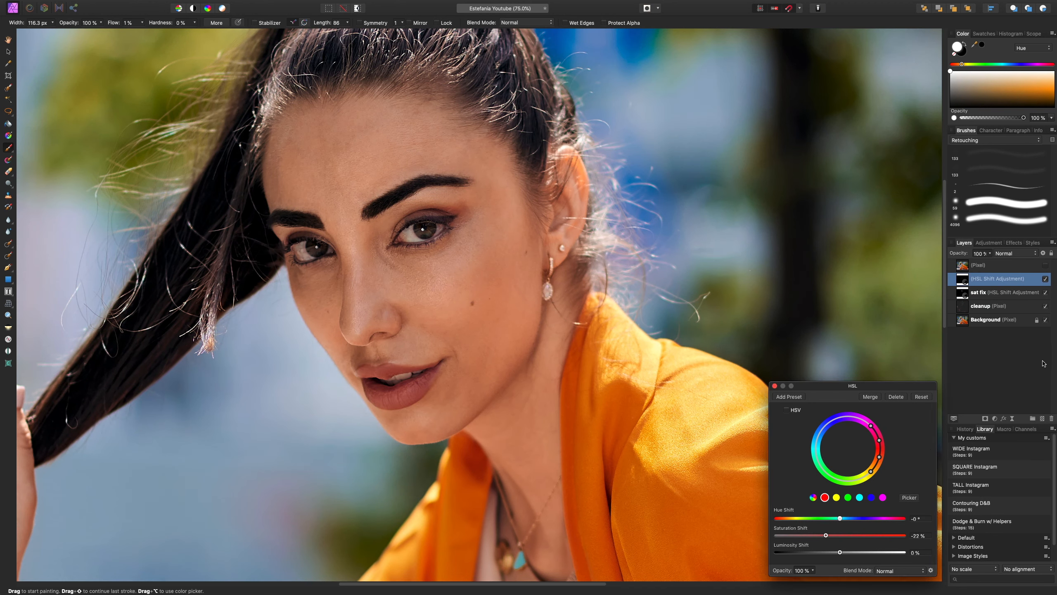
Compare the portrait with and without both HSL adjustments together, leaving only the upper one selected
shift+click(1034, 293)
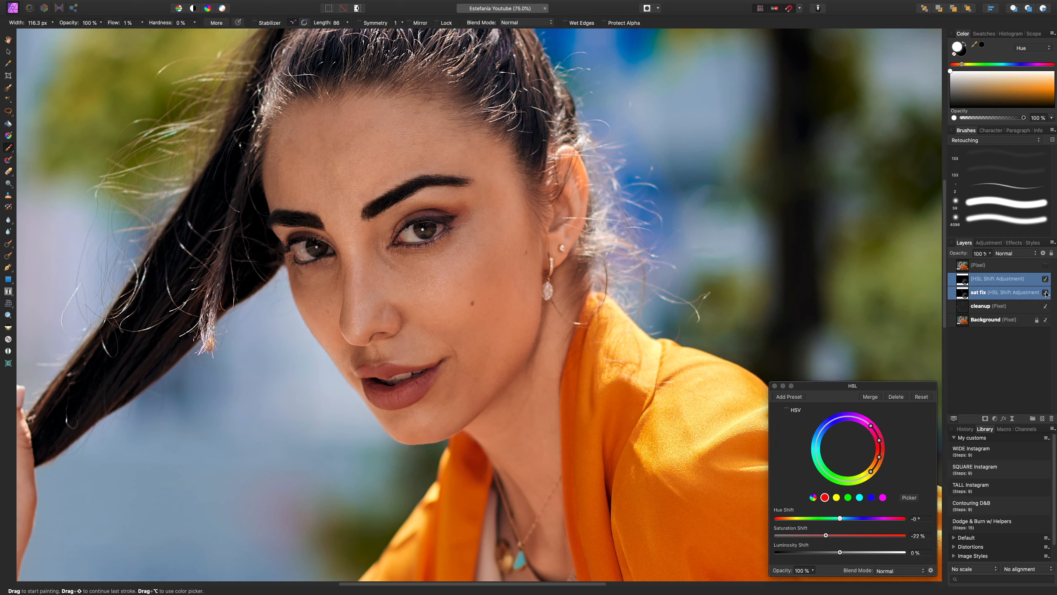
click(1045, 292)
click(1046, 294)
click(1047, 293)
click(1020, 278)
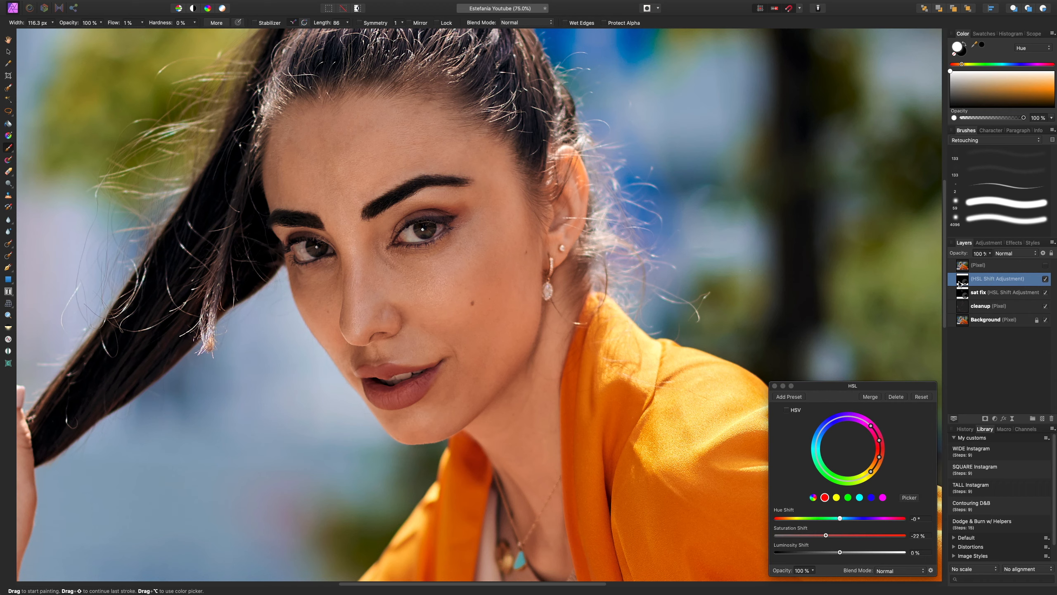
Rename the upper HSL adjustment "de sat" and set its reds to -26% saturation shift and -2.2° hue shift
double_click(979, 278)
text(de sat)
key(Return)
drag(826, 535, 839, 519)
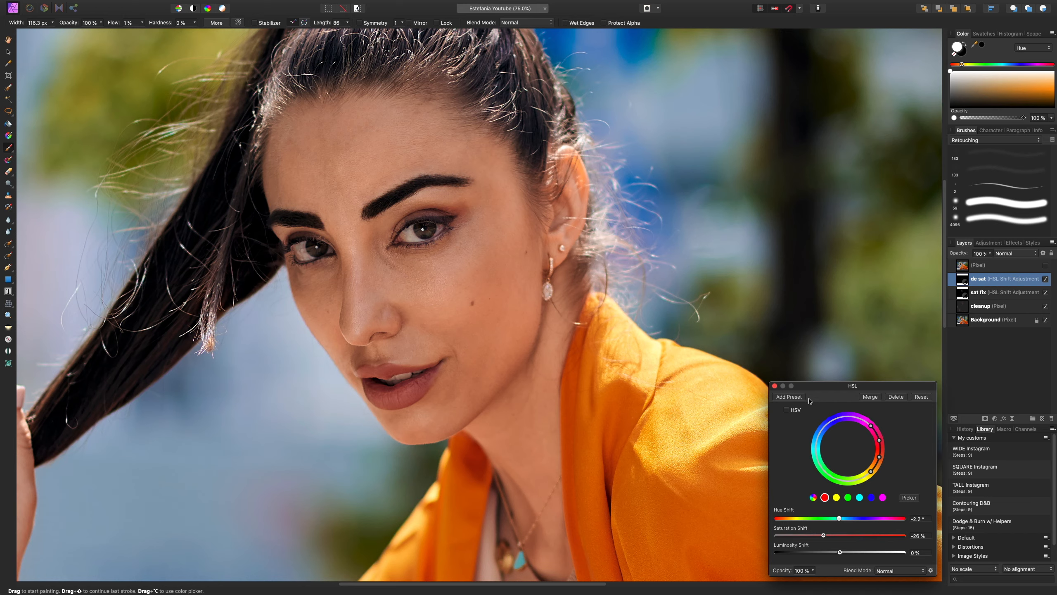
click(774, 386)
Group the de sat and sat fix adjustments, name the group "sat fix", and check its effect on the whole photo
key(super+0)
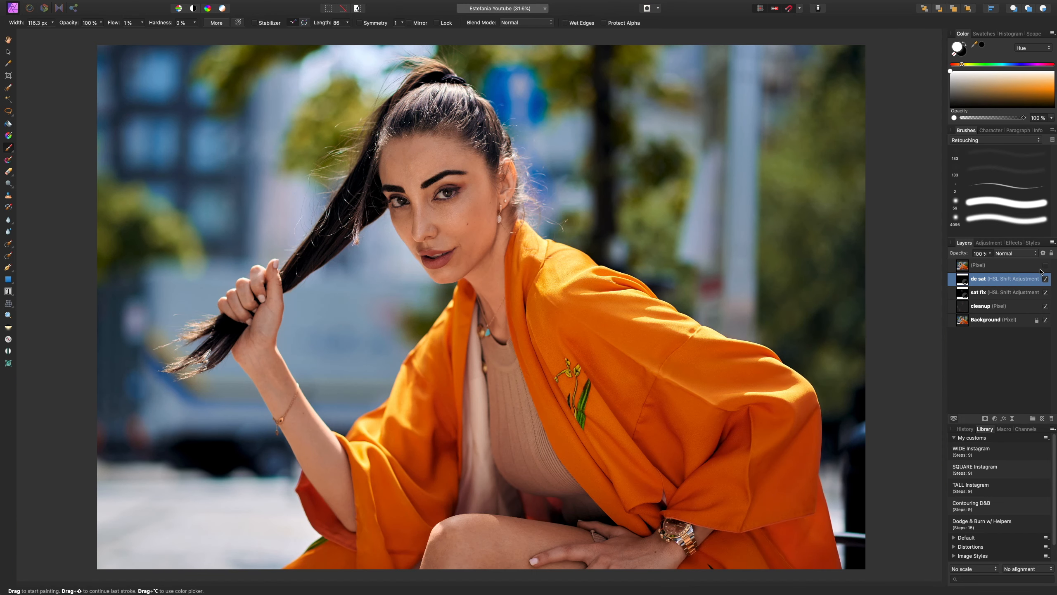
shift+click(1017, 294)
key(super+g)
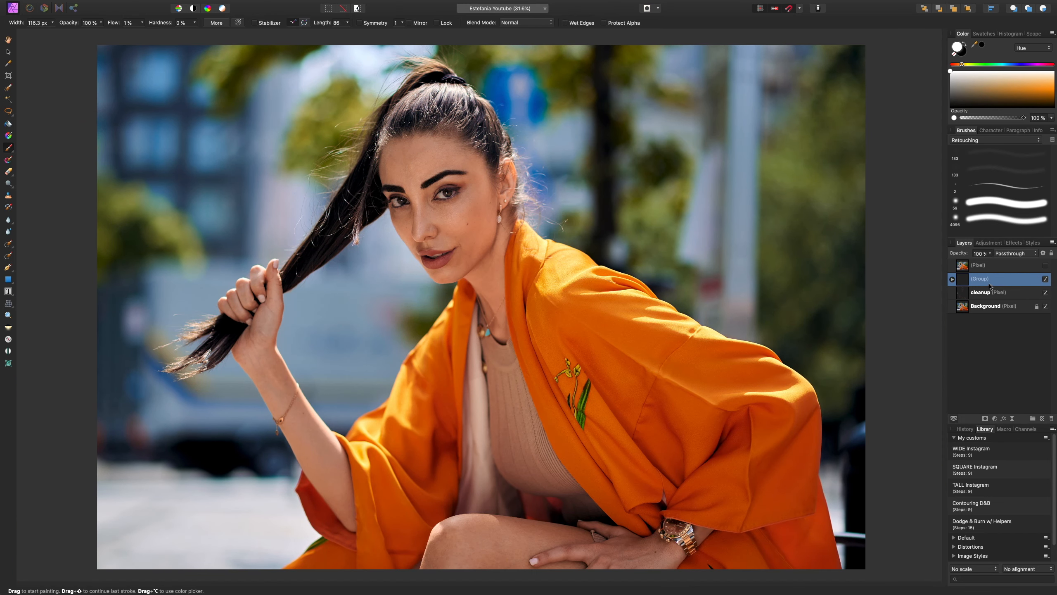
double_click(985, 279)
text(s)
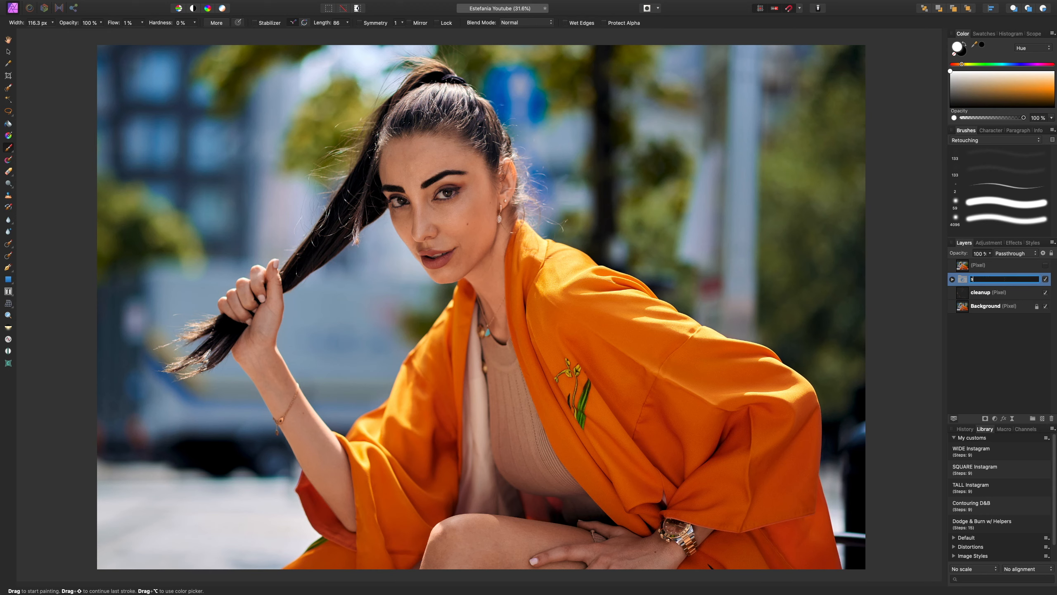
text(at fix)
key(Return)
click(1046, 280)
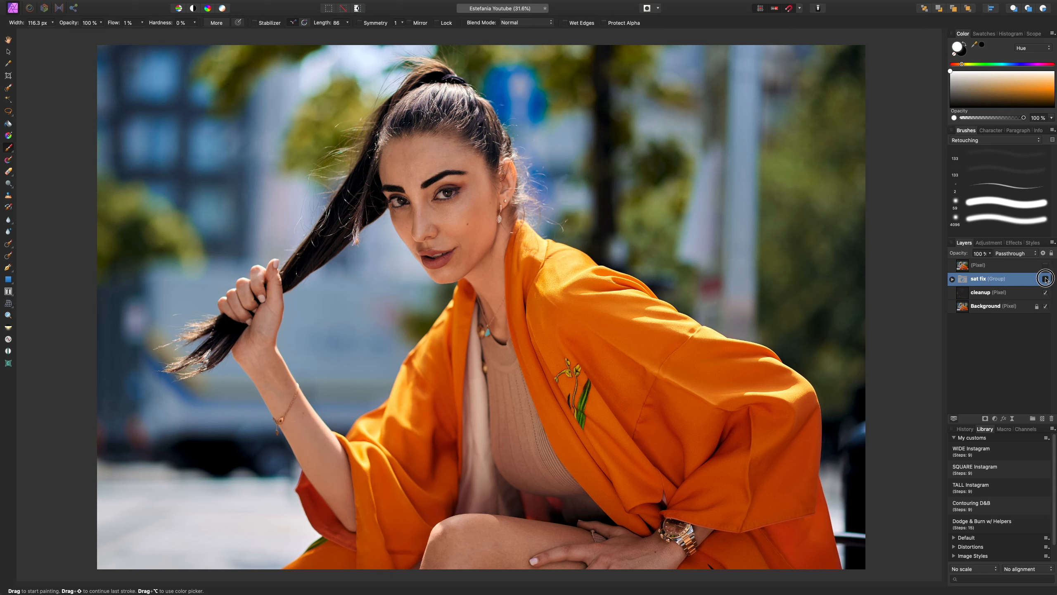
click(1046, 280)
Run the Dodge & Burn w/ Helpers macro and slightly soften the midpoints of the Dodge and Burn curves
click(1008, 431)
click(966, 525)
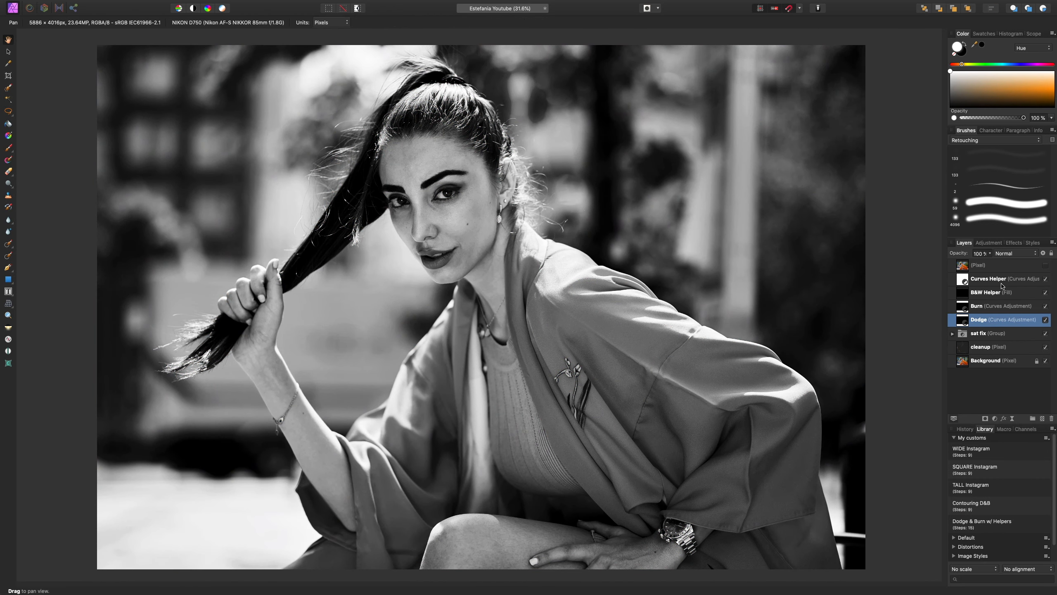
double_click(966, 322)
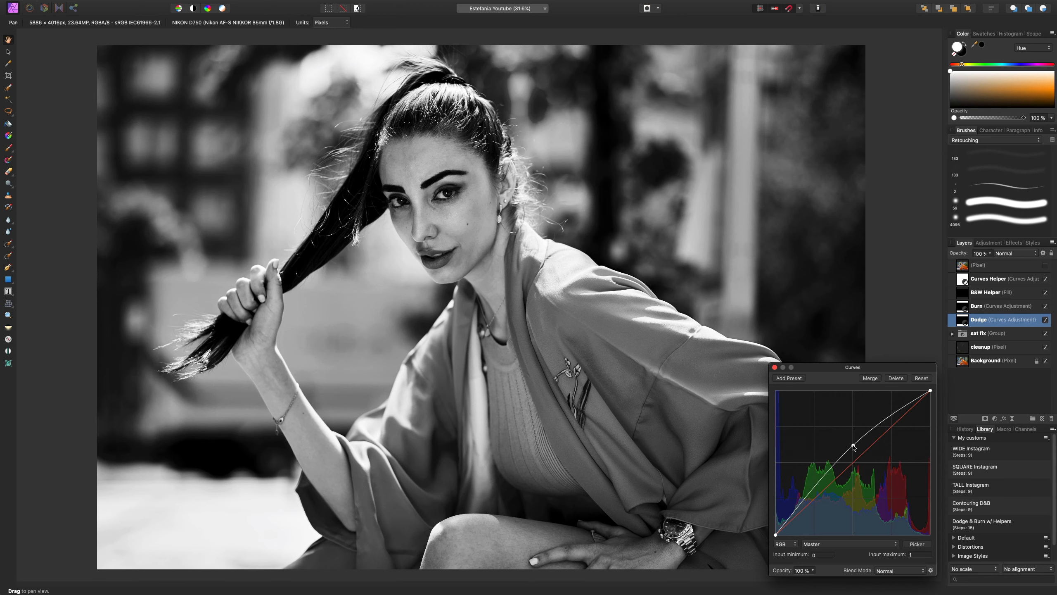
drag(853, 446, 854, 448)
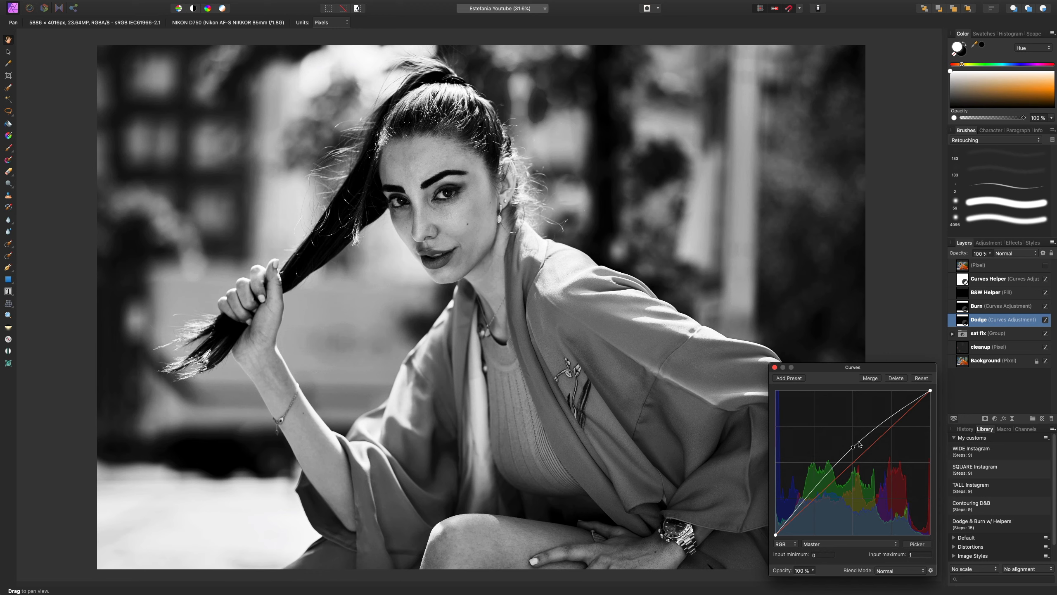
click(963, 307)
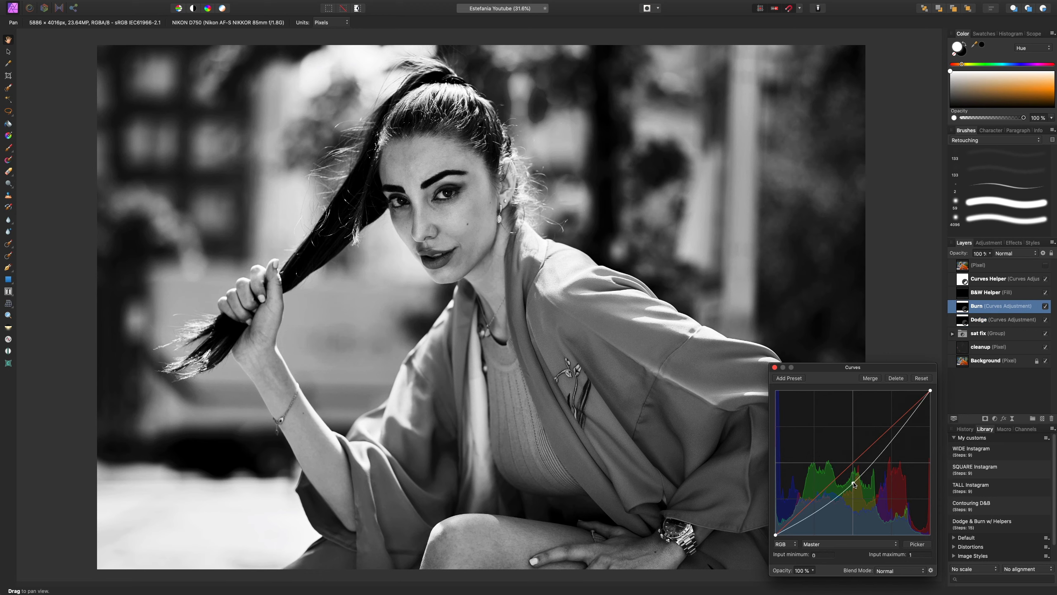
drag(854, 484, 853, 481)
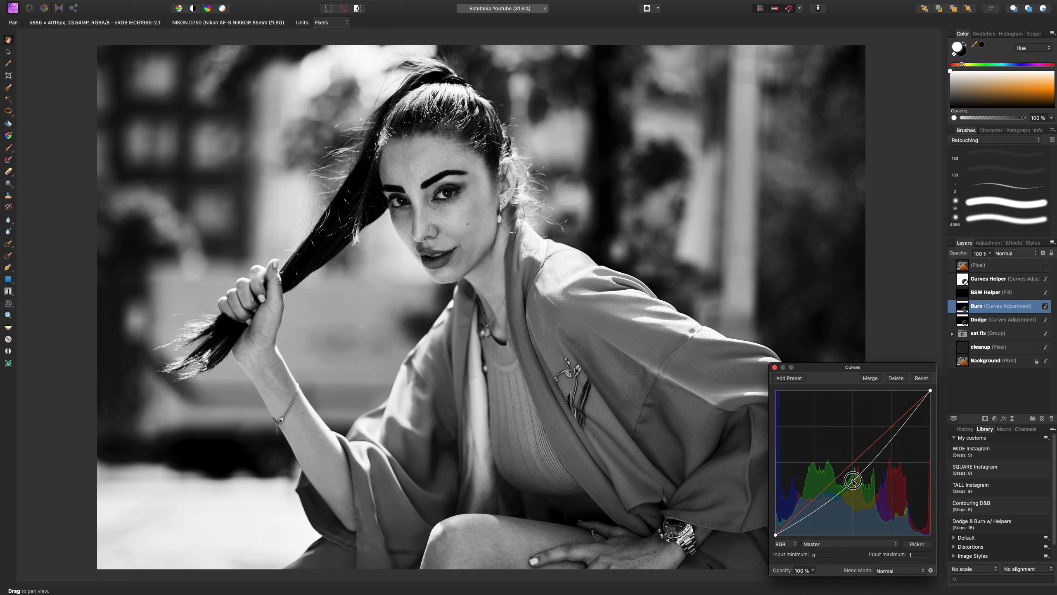
Check the B&W Helper fill layer's blend mode and keep it on Color
click(1005, 296)
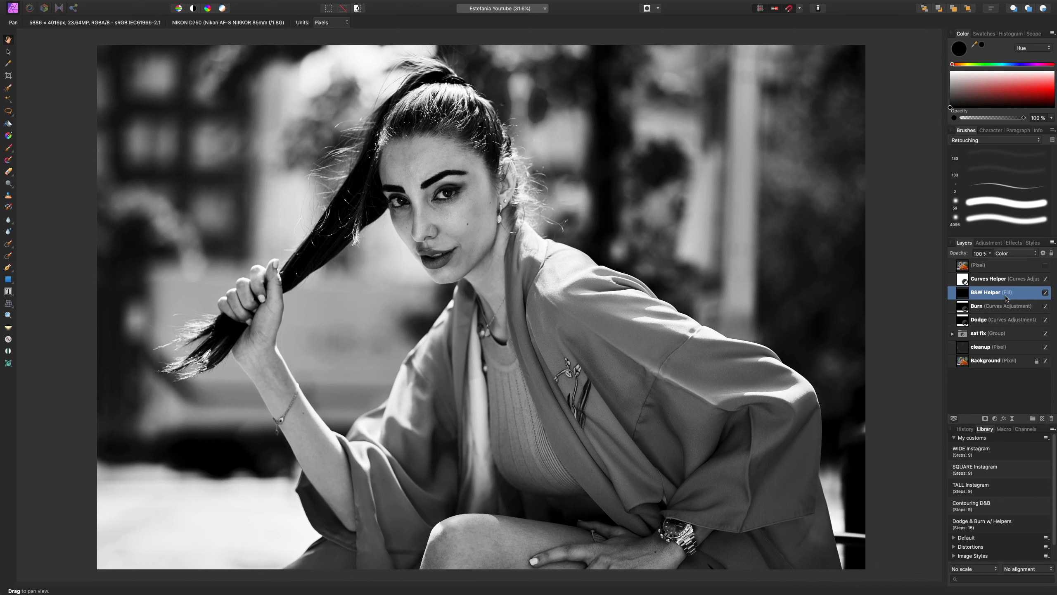
click(1011, 255)
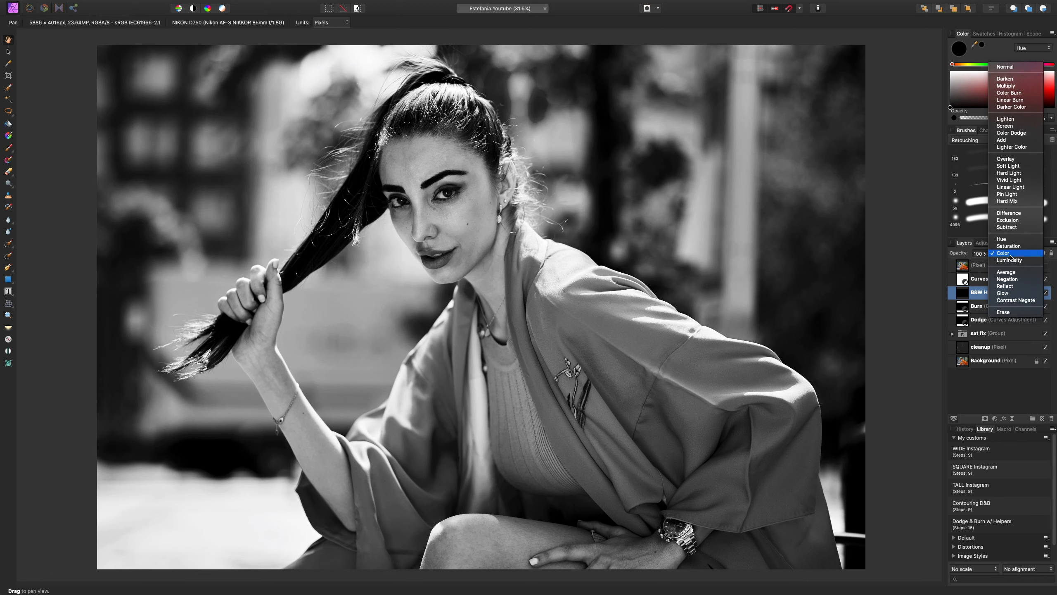
click(1014, 255)
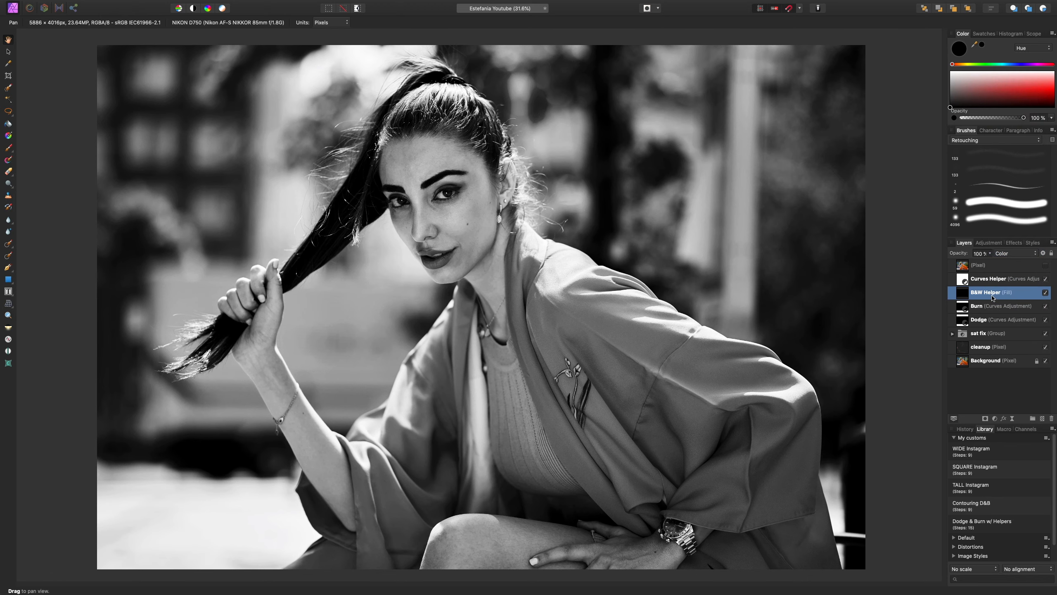
Steepen the Curves Helper's S-curve by moving its shadow and highlight points closer together for stronger contrast on the face
click(977, 280)
double_click(964, 282)
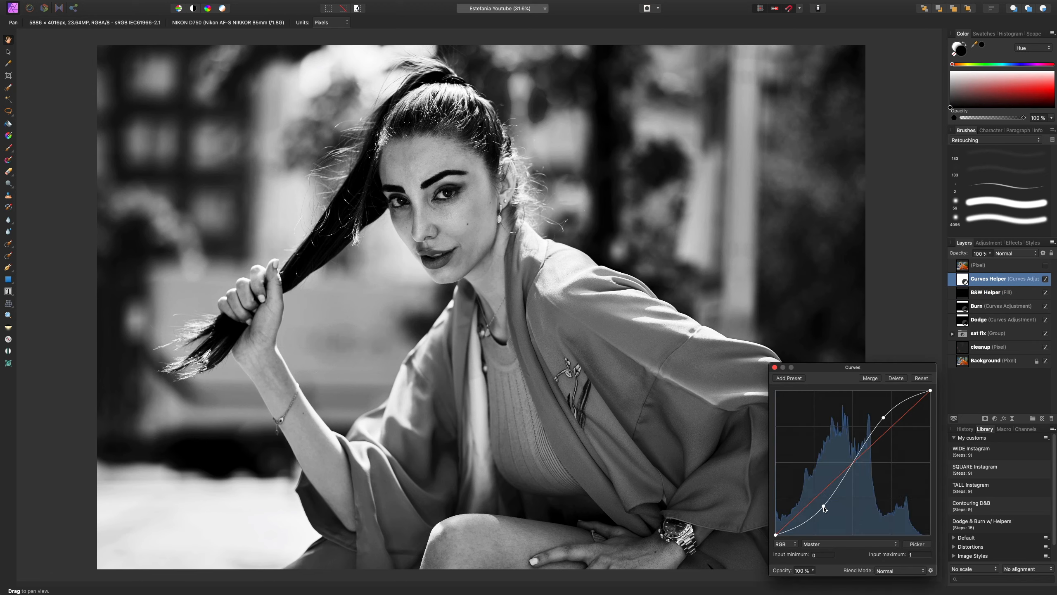
drag(824, 508, 831, 507)
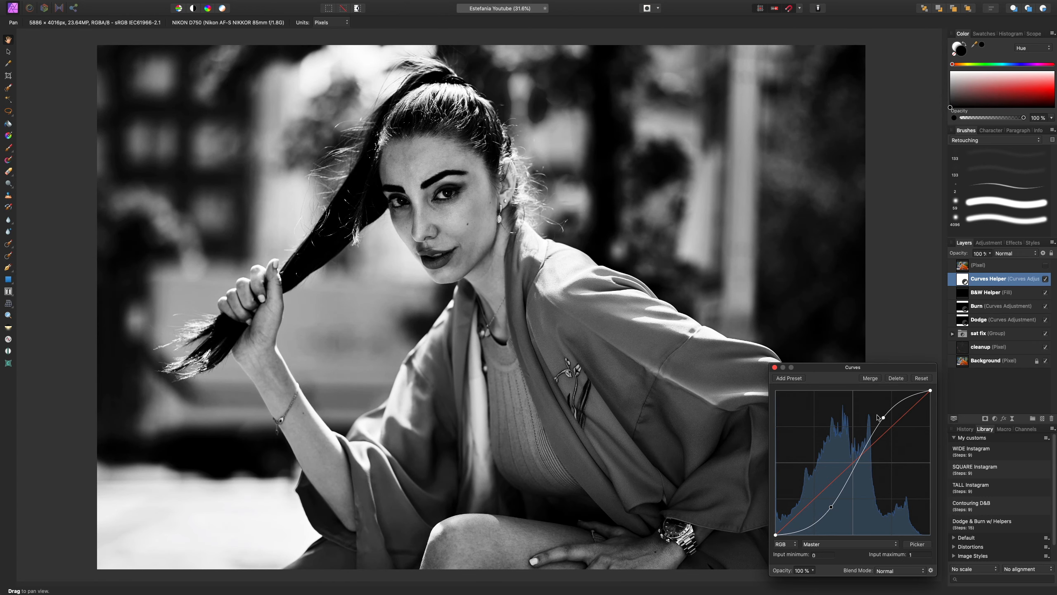
drag(883, 418, 886, 419)
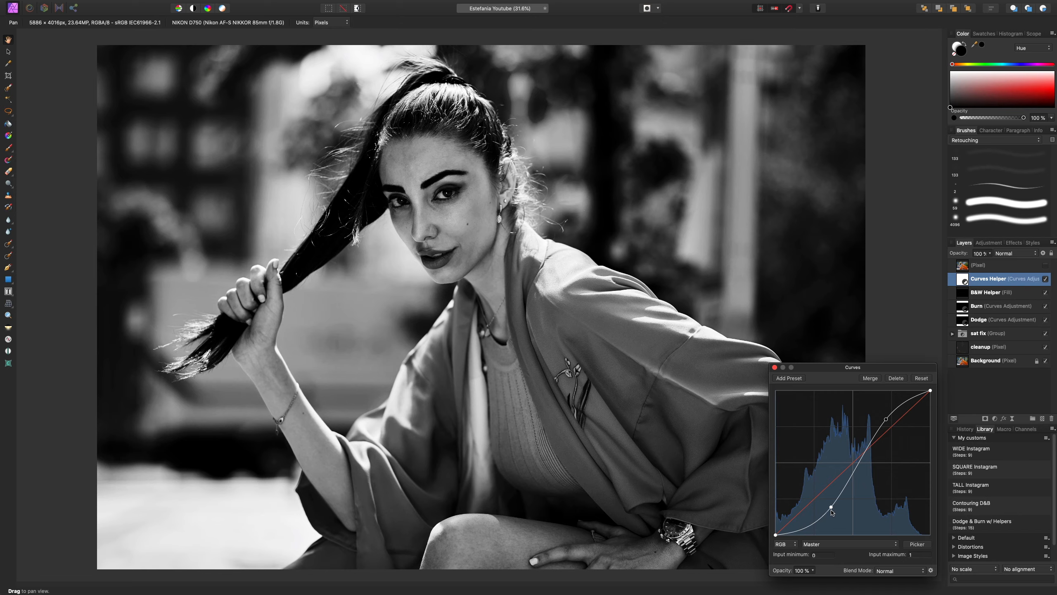
drag(831, 511, 834, 511)
scroll(573, 479, up, 6)
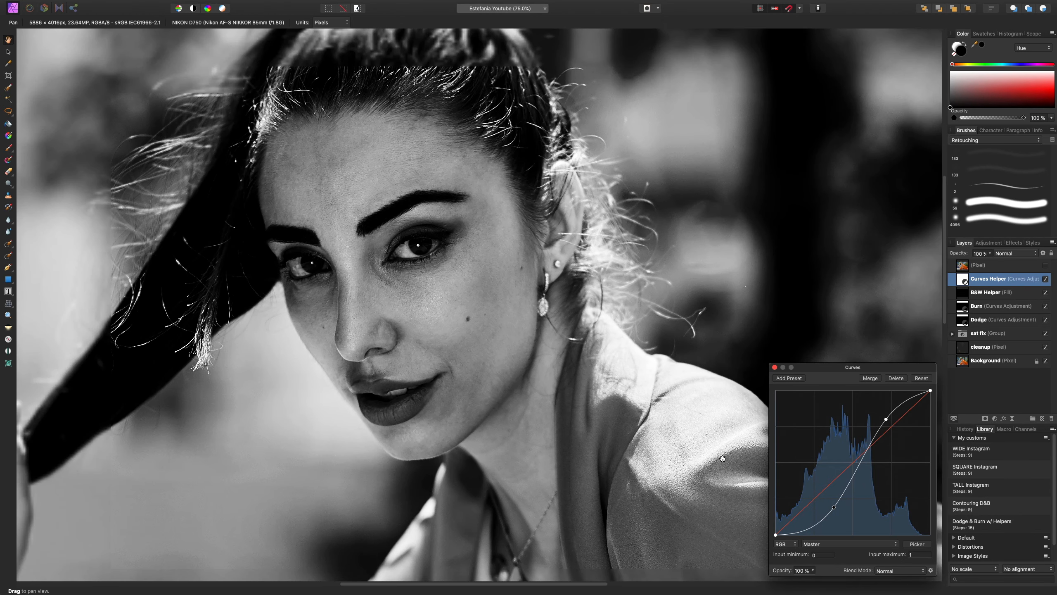
drag(835, 508, 842, 508)
drag(886, 420, 879, 423)
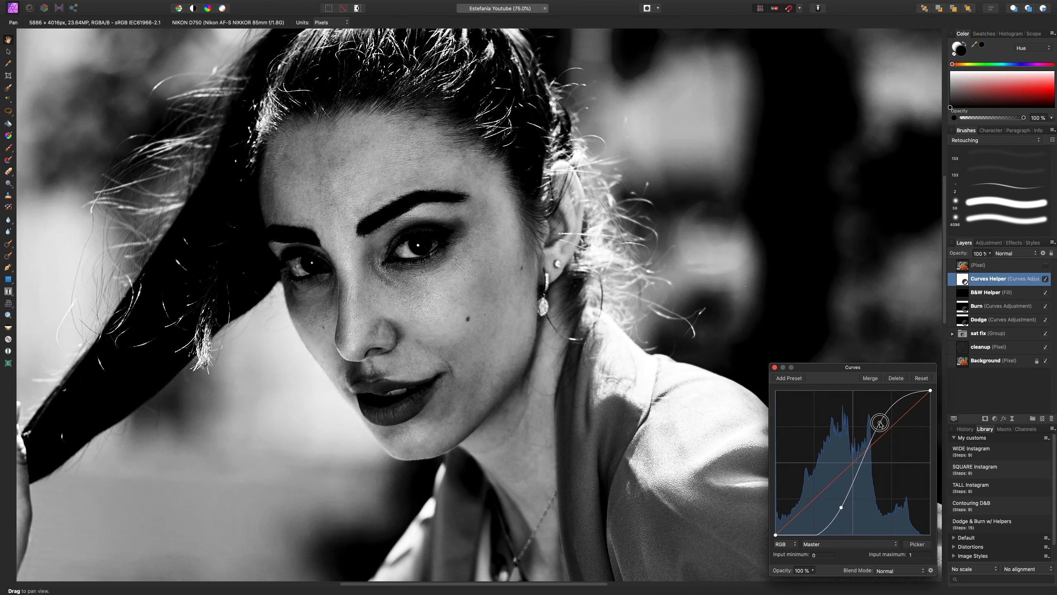
Compare the black-and-white portrait with and without the Curves Helper, and close its curve settings
key(super+minus)
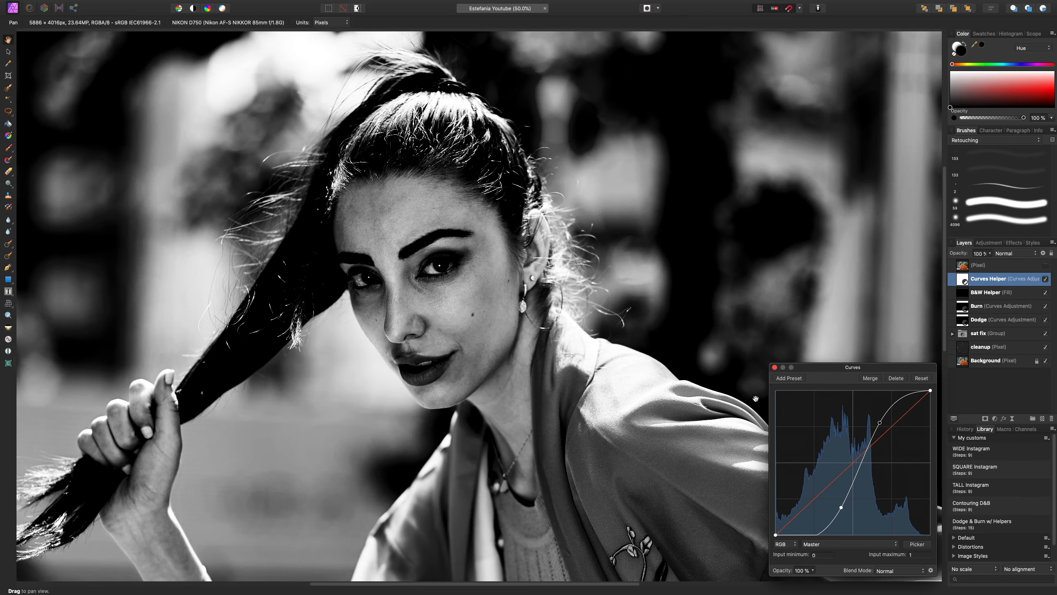
click(1045, 279)
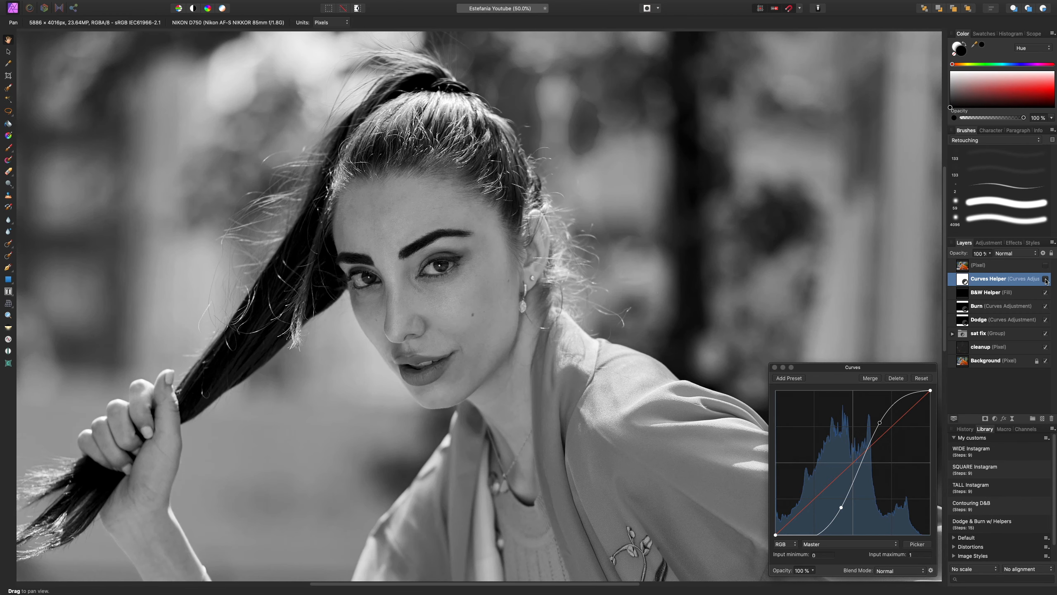
click(1045, 279)
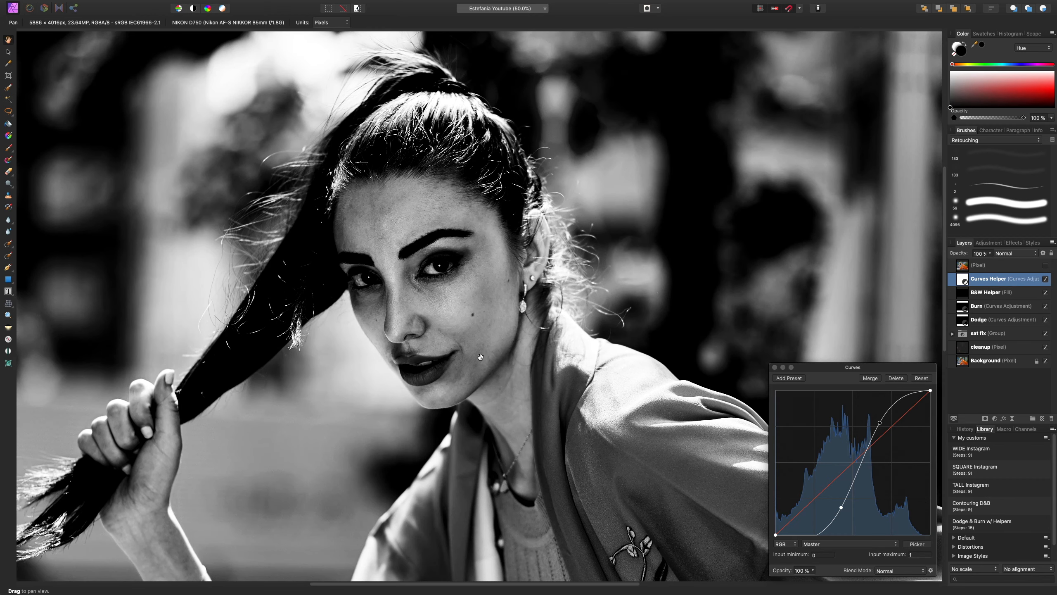
scroll(463, 332, down, 3)
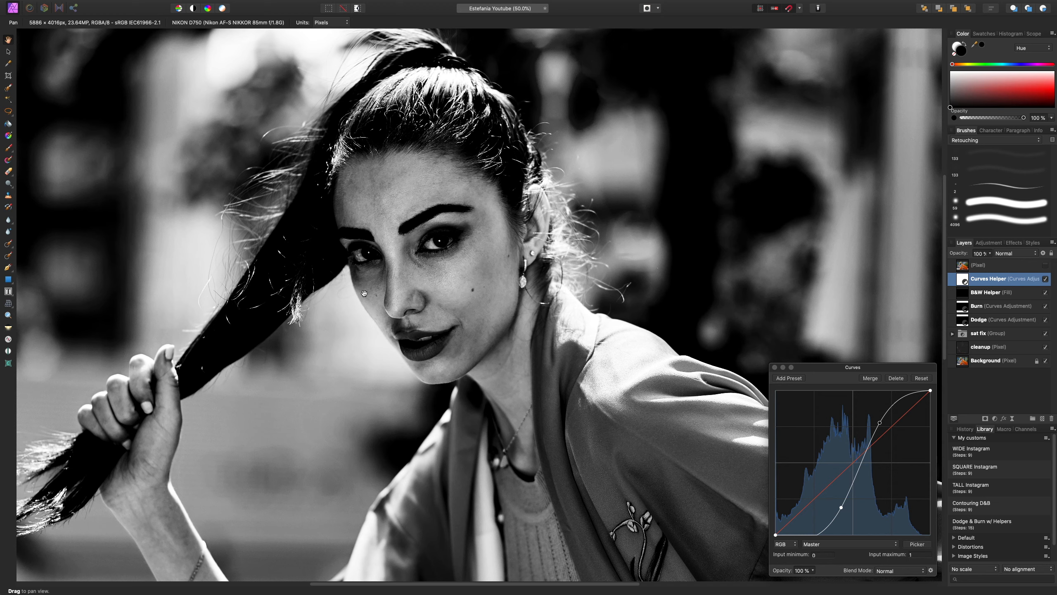
click(775, 367)
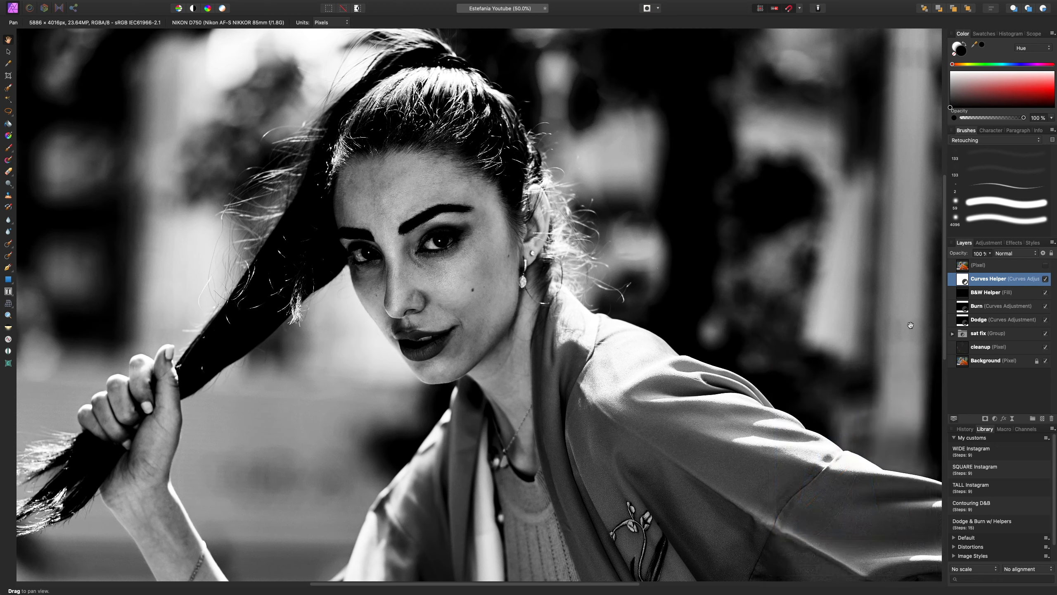
Group the Burn and Dodge curves adjustments as "DB", expand the group, and select the Dodge layer
click(989, 310)
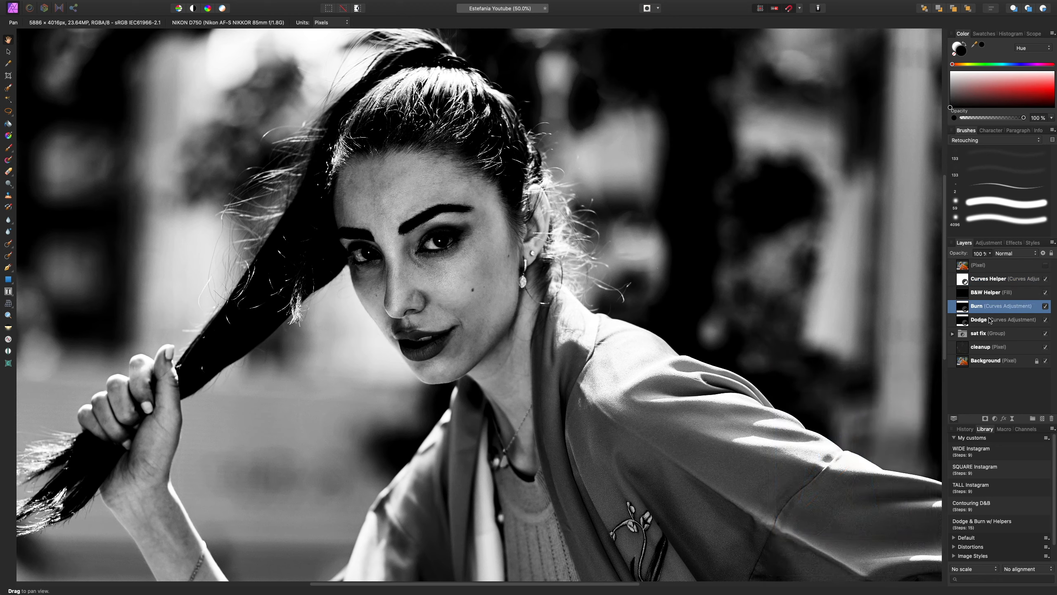
shift+click(990, 320)
key(super+g)
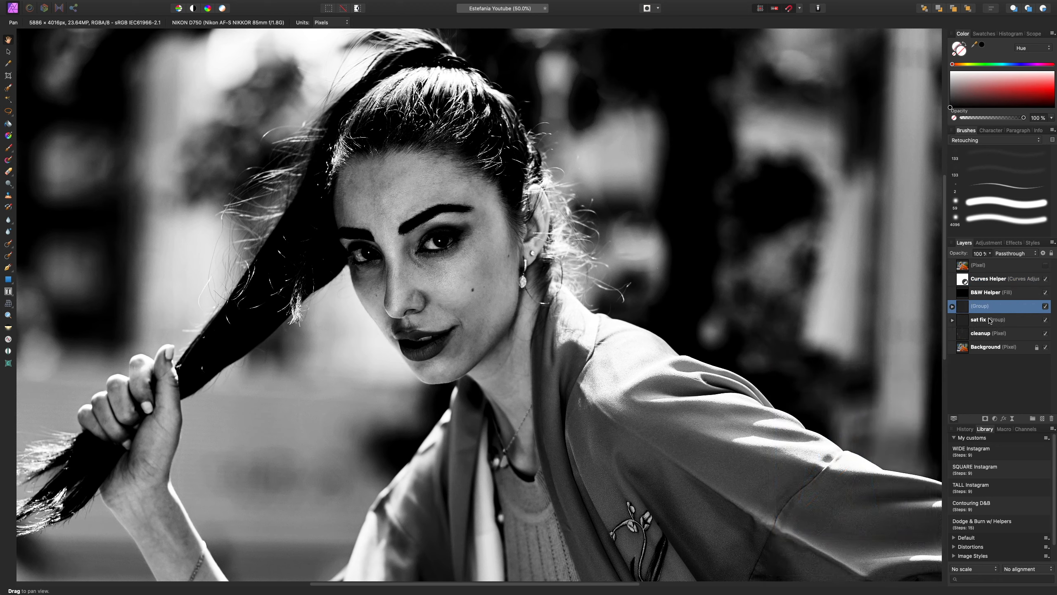
double_click(980, 307)
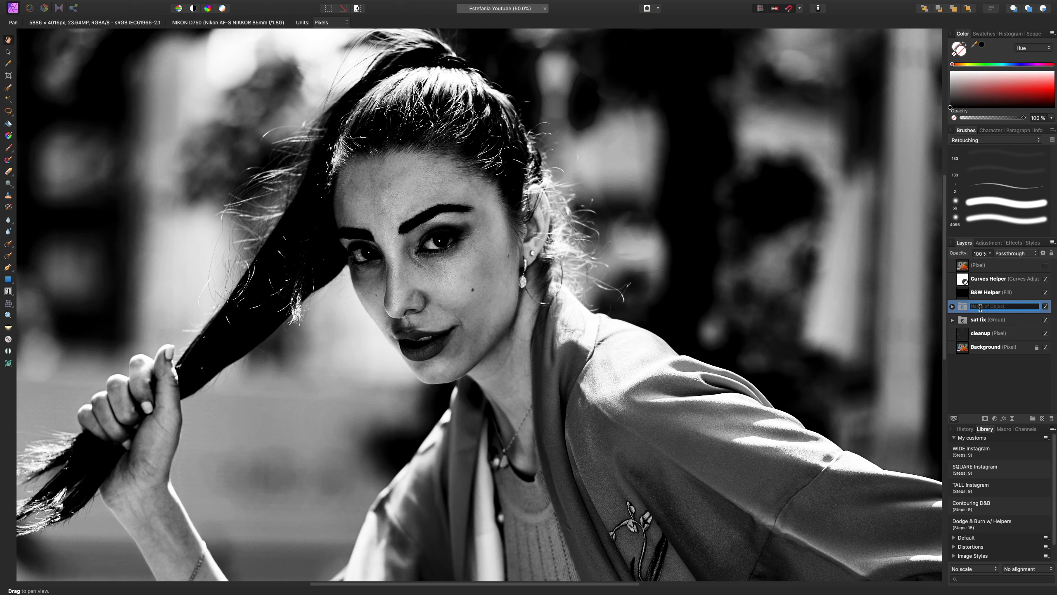
text(DB)
key(Return)
click(952, 306)
click(1001, 334)
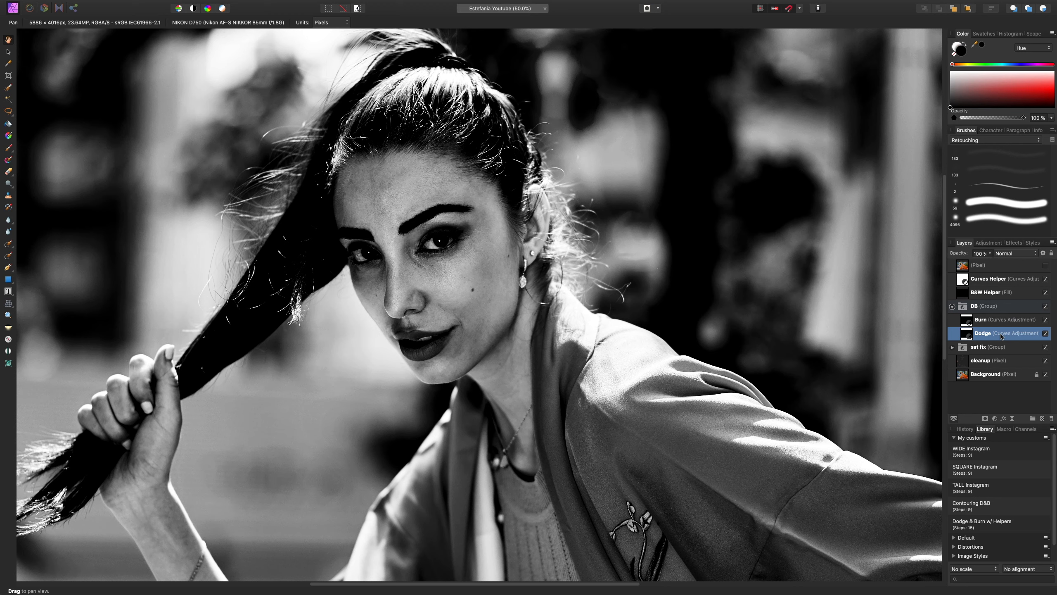
Set white as the paint colour and ready the Paint Brush with the 133.3 px, 1% flow retouching brush for the Dodge mask
key(x)
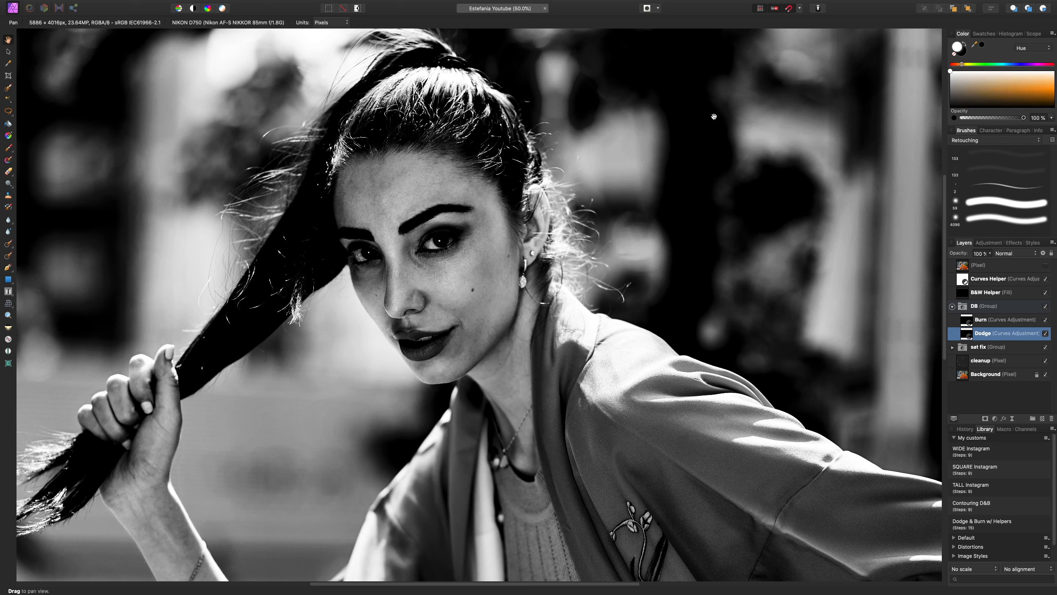
click(996, 153)
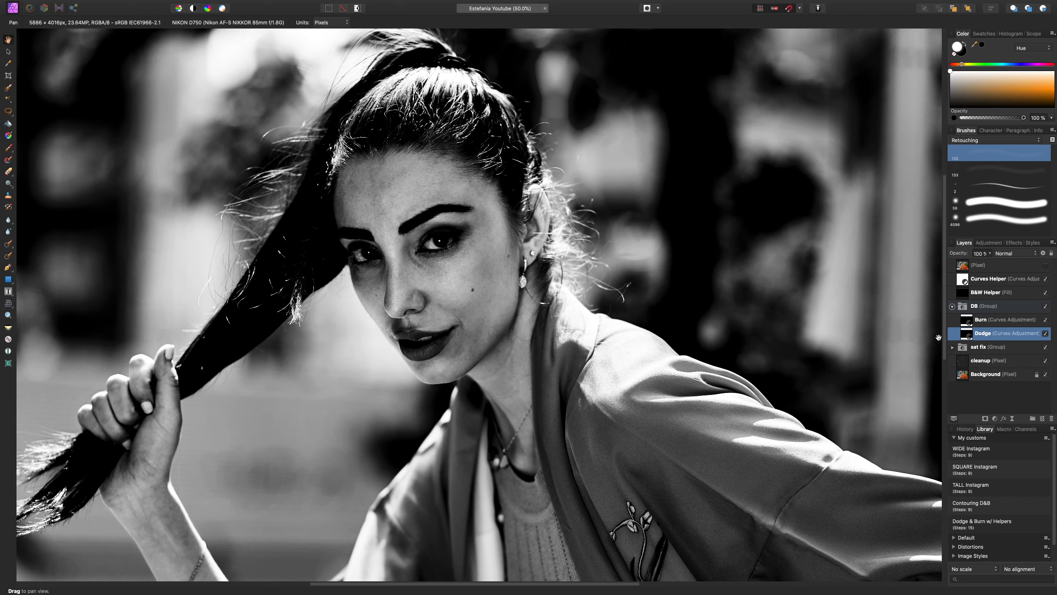
scroll(687, 306, up, 3)
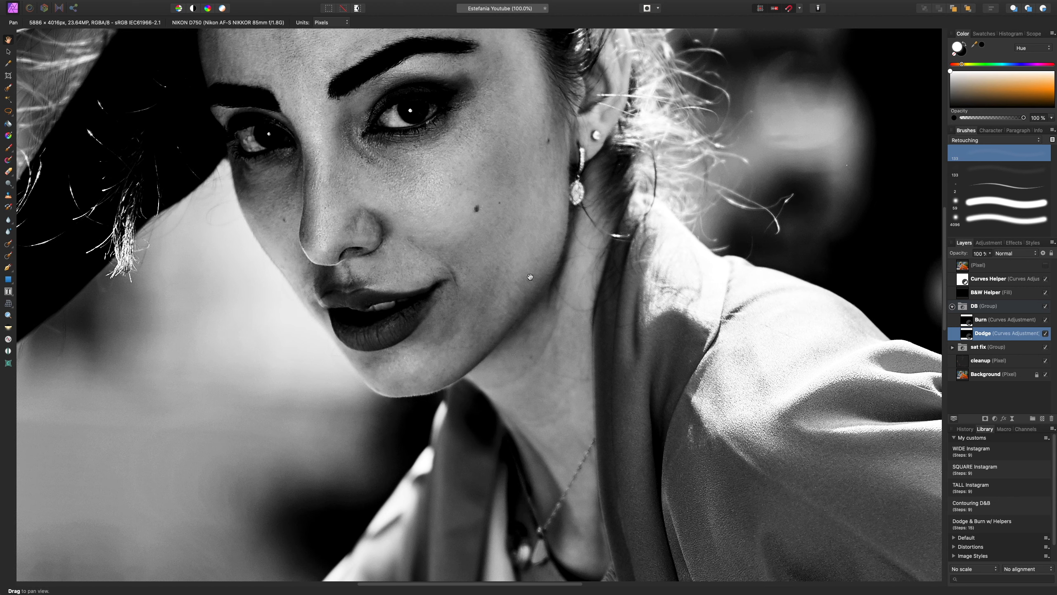
key(g)
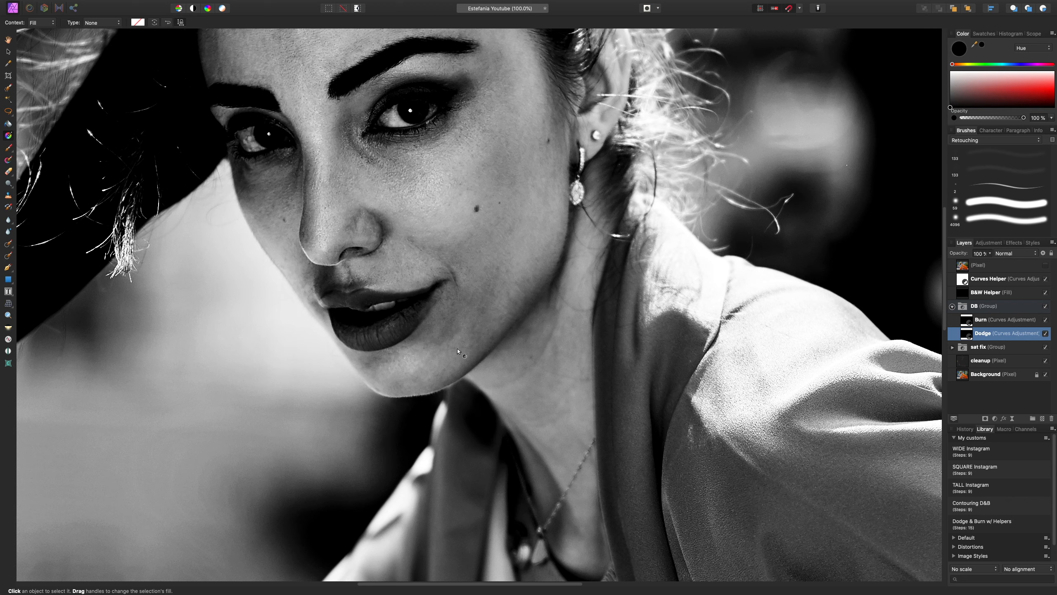
key(b)
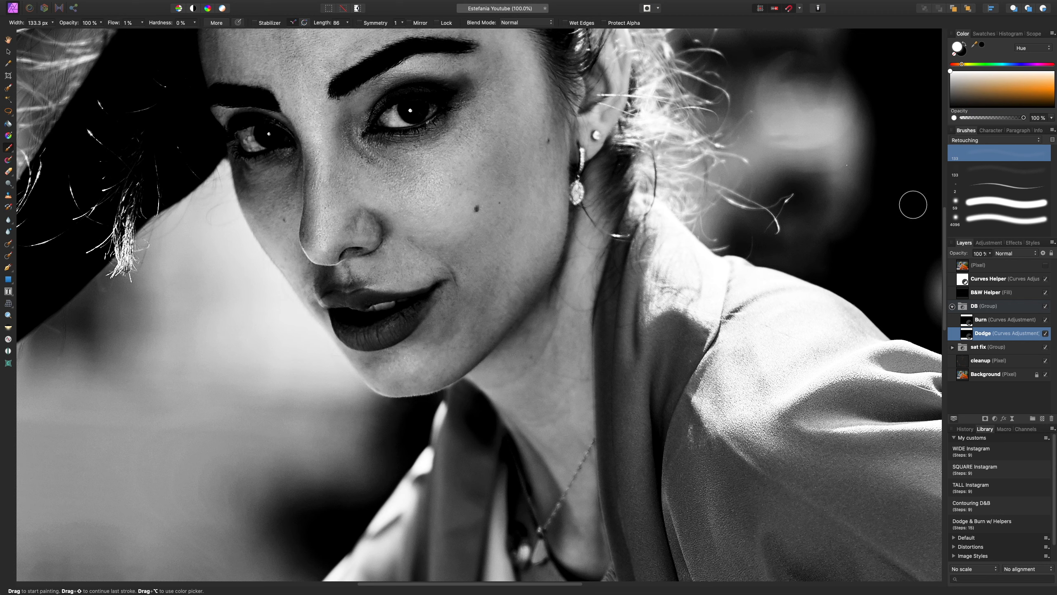
Paint white test strokes across the cheek and down beside the mouth on the Dodge layer with a 100% flow brush
click(996, 204)
drag(495, 228, 440, 353)
mouse_move(499, 210)
mouse_down()
mouse_move(456, 169)
mouse_move(483, 152)
mouse_up()
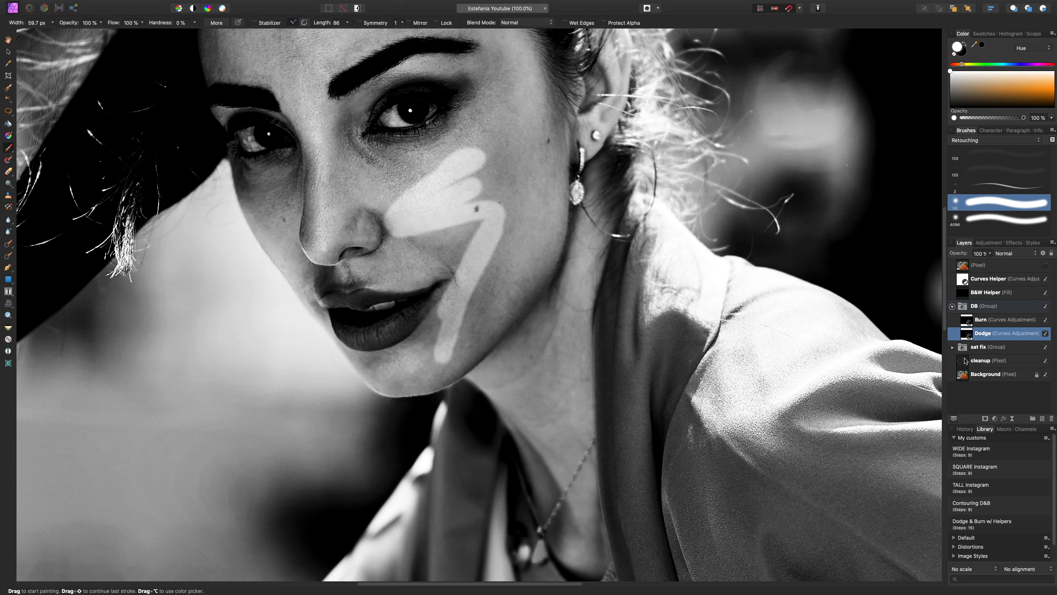
Isolate the Dodge layer's mask, paint more white test strokes on it, and return to the full image
alt+click(964, 337)
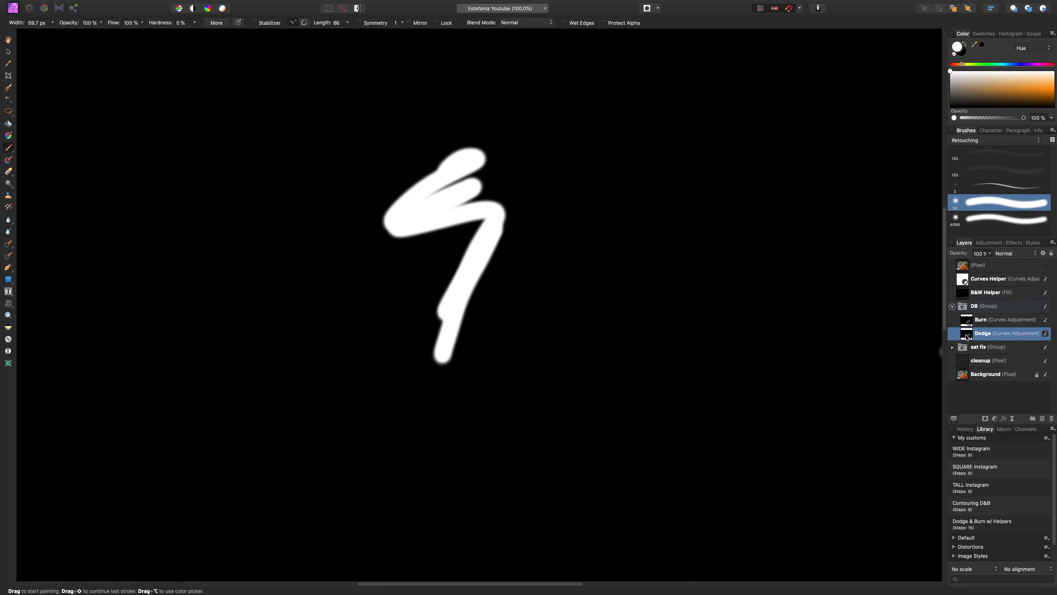
mouse_move(518, 306)
mouse_down()
mouse_move(624, 234)
mouse_move(703, 227)
mouse_up()
shift+click(698, 353)
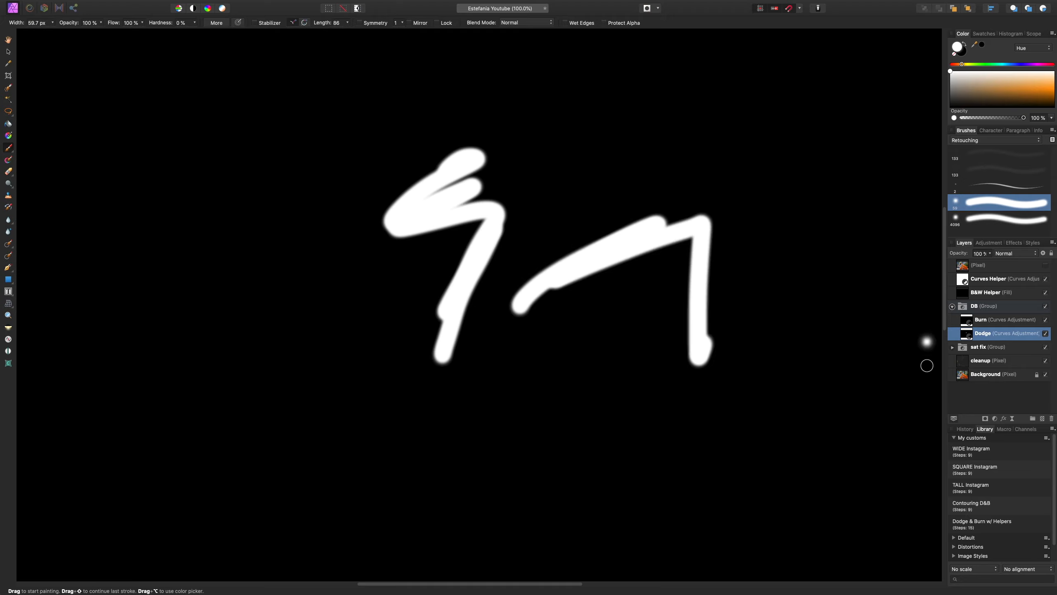
double_click(965, 337)
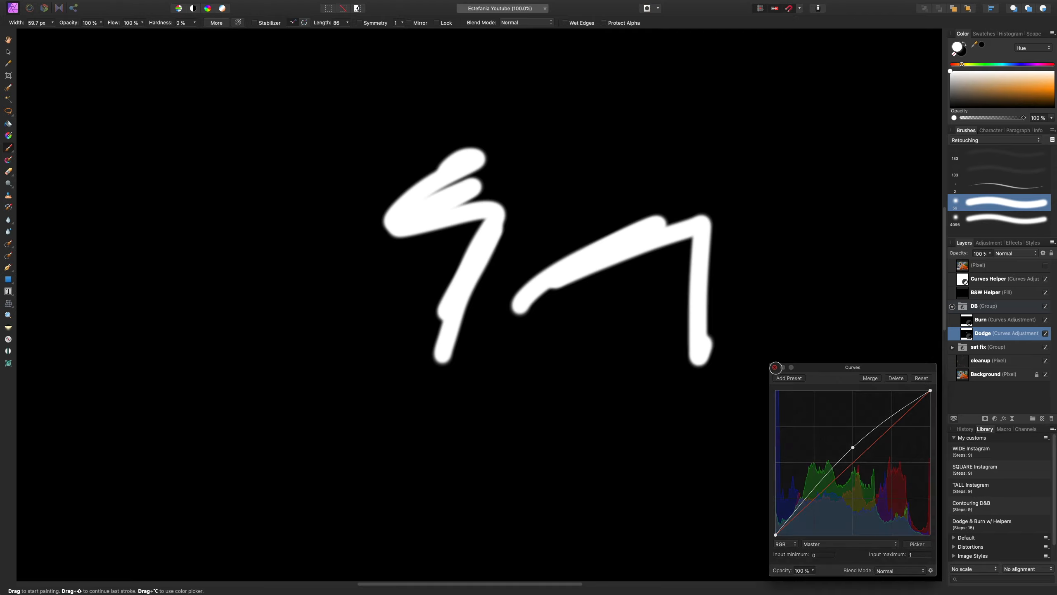
click(775, 367)
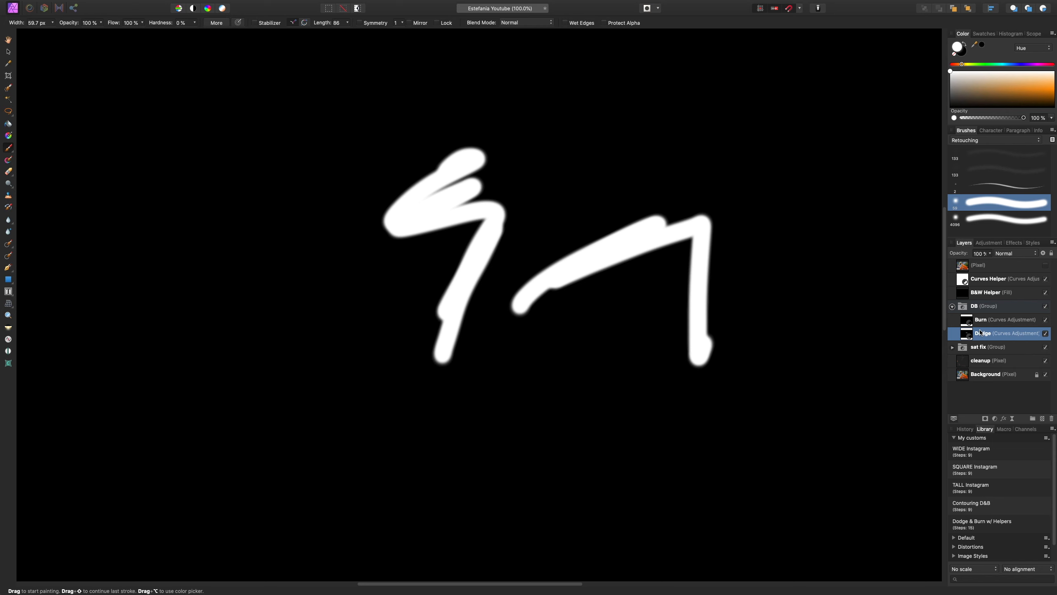
alt+click(980, 332)
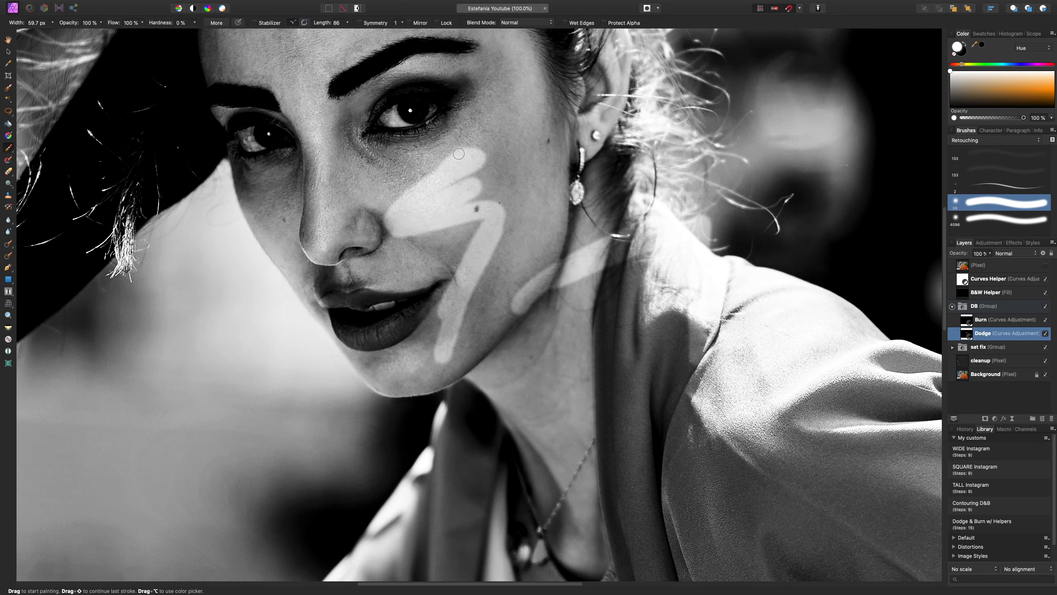
Open the Dodge curve, try its midpoint to check its effect on the painted strokes, and close the settings
double_click(965, 333)
mouse_move(853, 449)
mouse_down()
mouse_move(855, 420)
mouse_move(853, 509)
mouse_move(853, 449)
mouse_up()
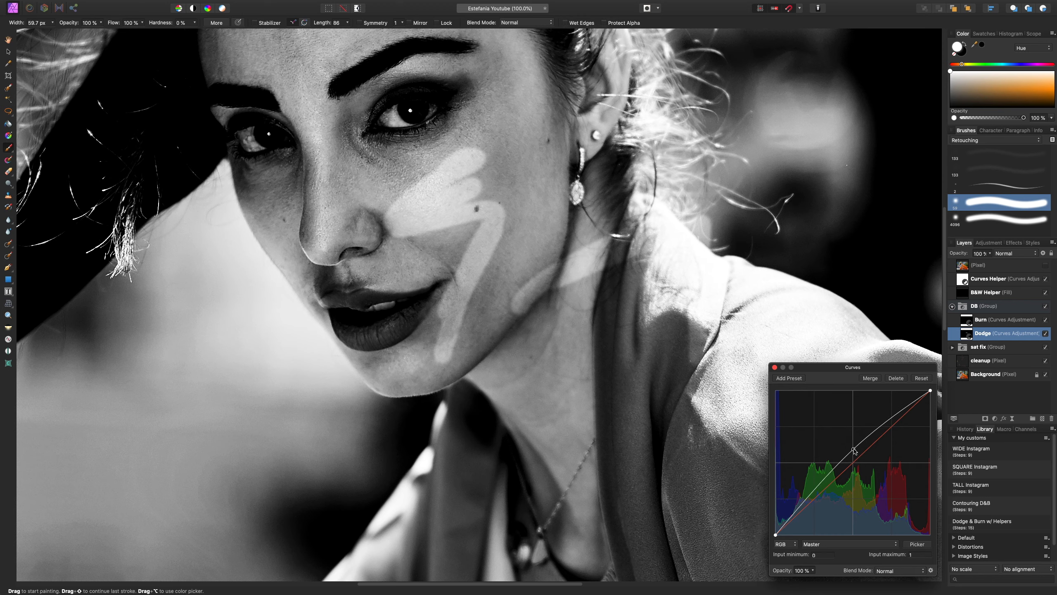
click(775, 367)
Paint one more test stroke below the temple, and undo all the test strokes on the Dodge mask
drag(526, 176, 514, 113)
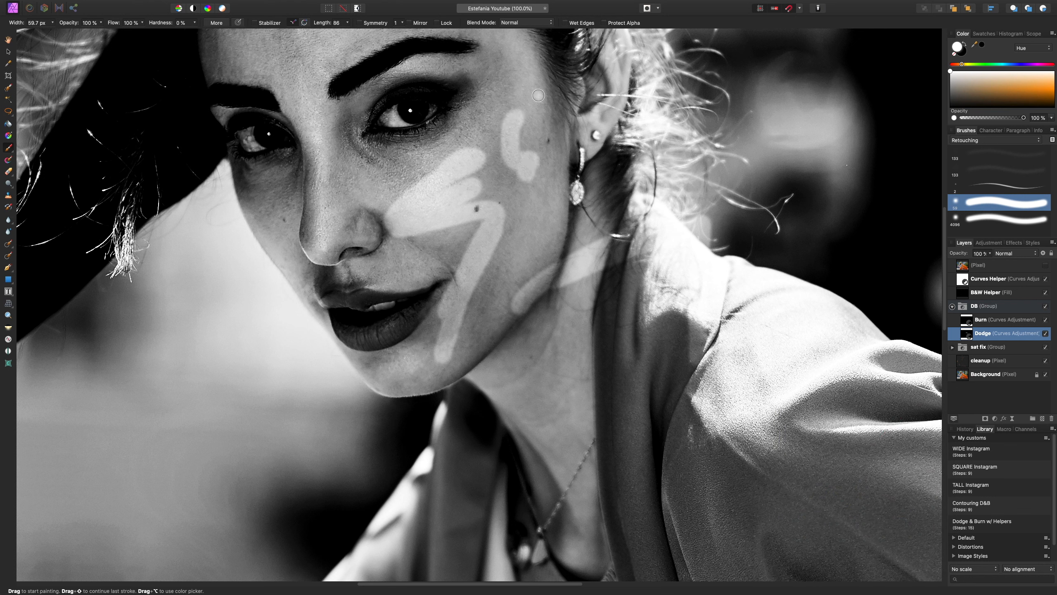
key(super+z)
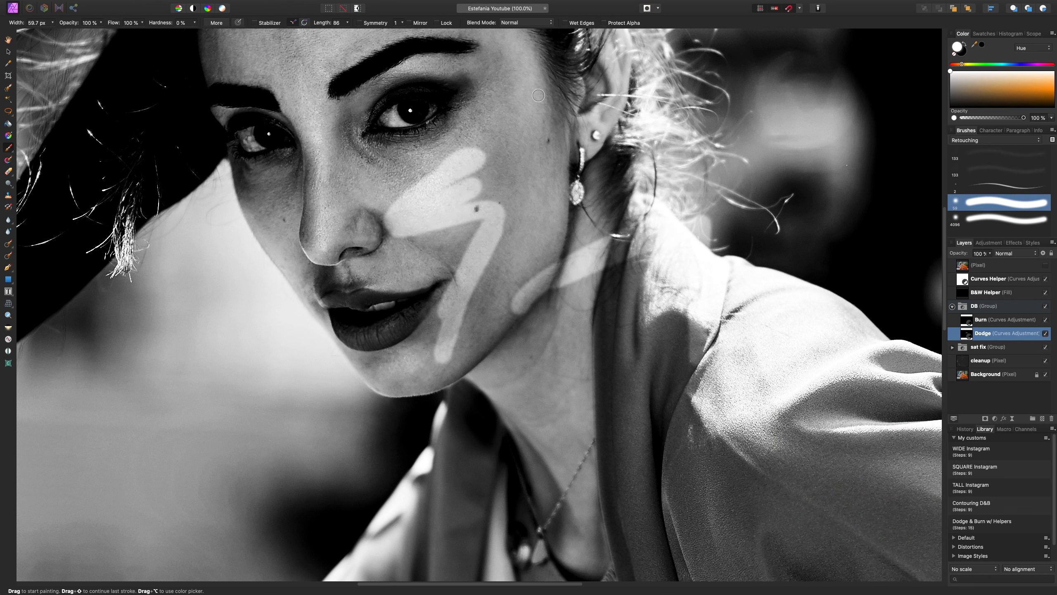
key(super+z)
key(super+z)
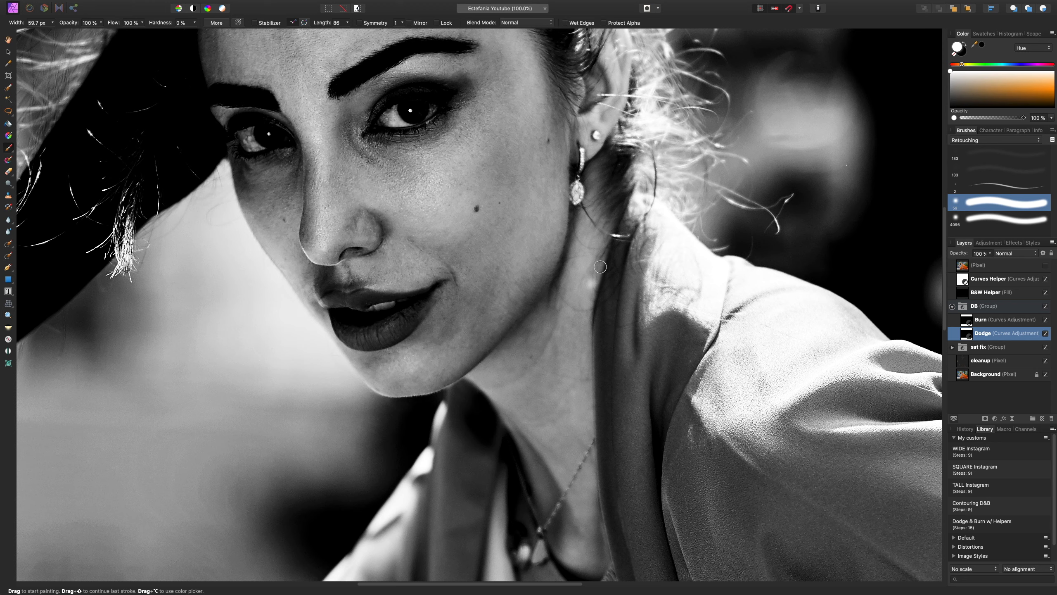
Choose the 1% flow retouching brush, reduce it to about 43 px, and dodge the skin beside the mouth corner
click(1013, 158)
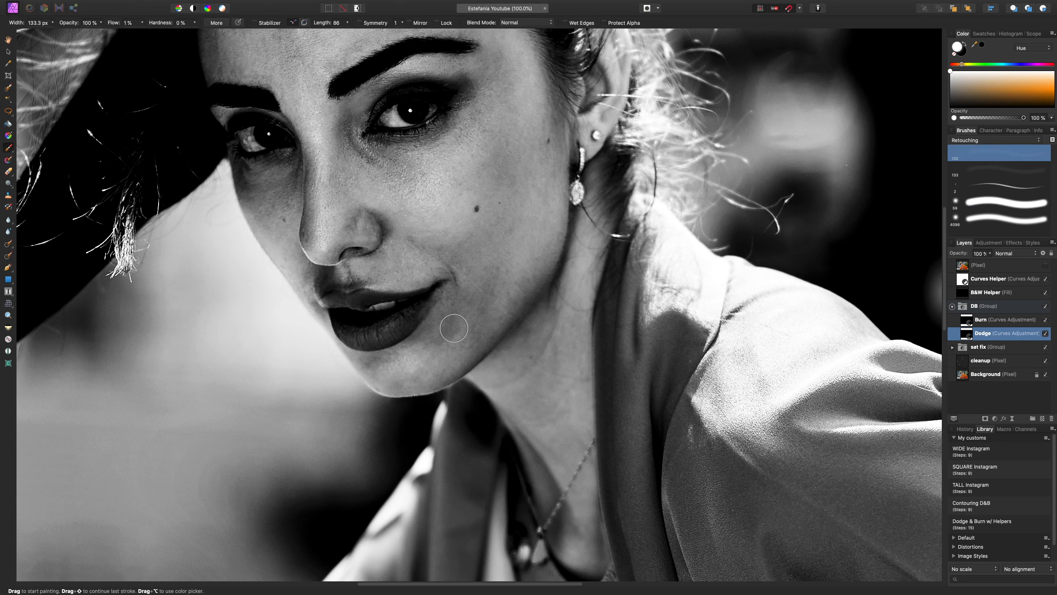
key(bracketleft)
key(bracketleft)
key(bracketleft)
key(bracketleft)
key(bracketleft)
key(bracketleft)
key(bracketleft)
mouse_move(452, 321)
mouse_down()
mouse_move(439, 343)
mouse_move(453, 319)
mouse_move(431, 342)
mouse_move(462, 323)
mouse_move(440, 331)
mouse_move(441, 317)
mouse_move(462, 311)
mouse_up()
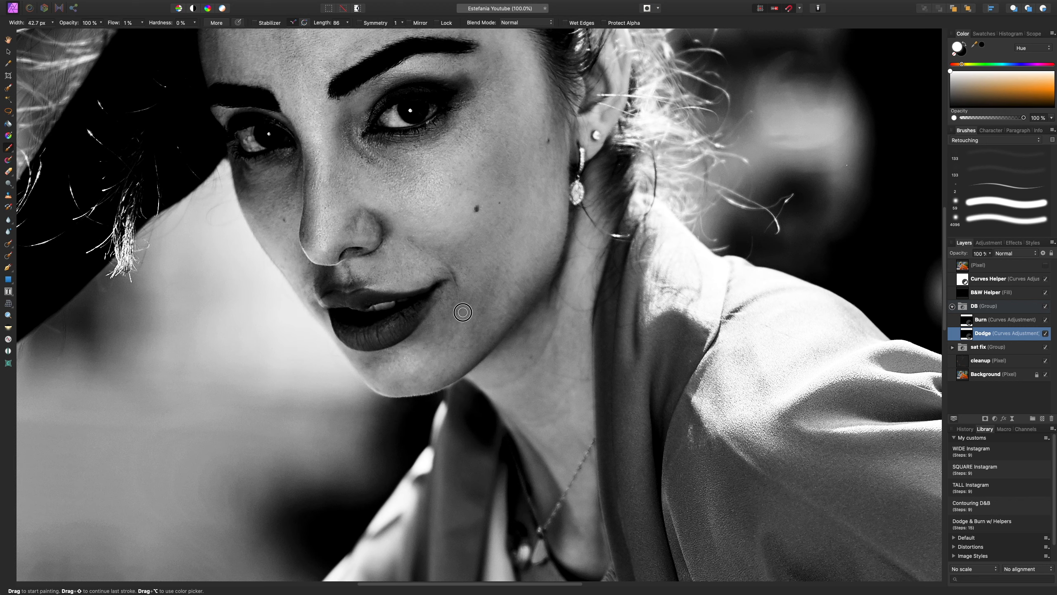
Dodge the dark patches on the lower cheek and jaw, varying the brush size and finishing at about 30 px
key(bracketright)
key(bracketright)
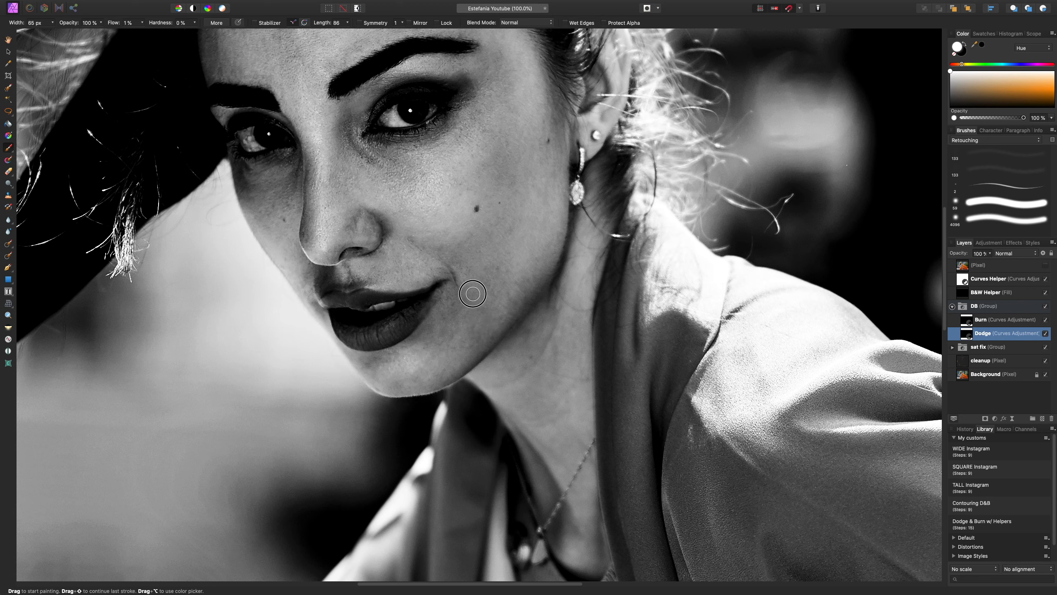
key(bracketleft)
key(bracketleft)
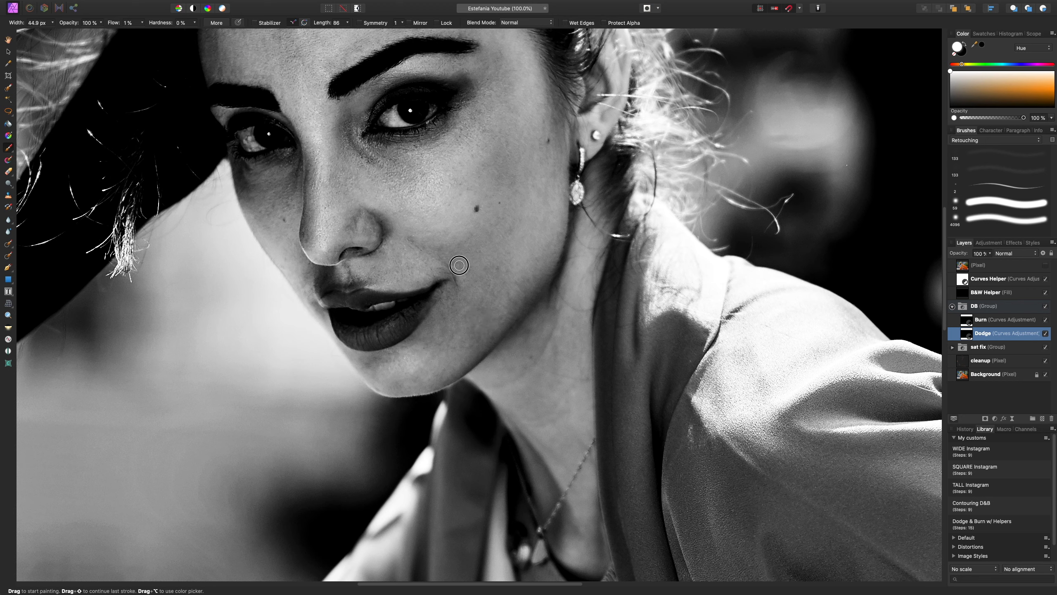
key(bracketright)
key(bracketright)
key(bracketleft)
key(bracketleft)
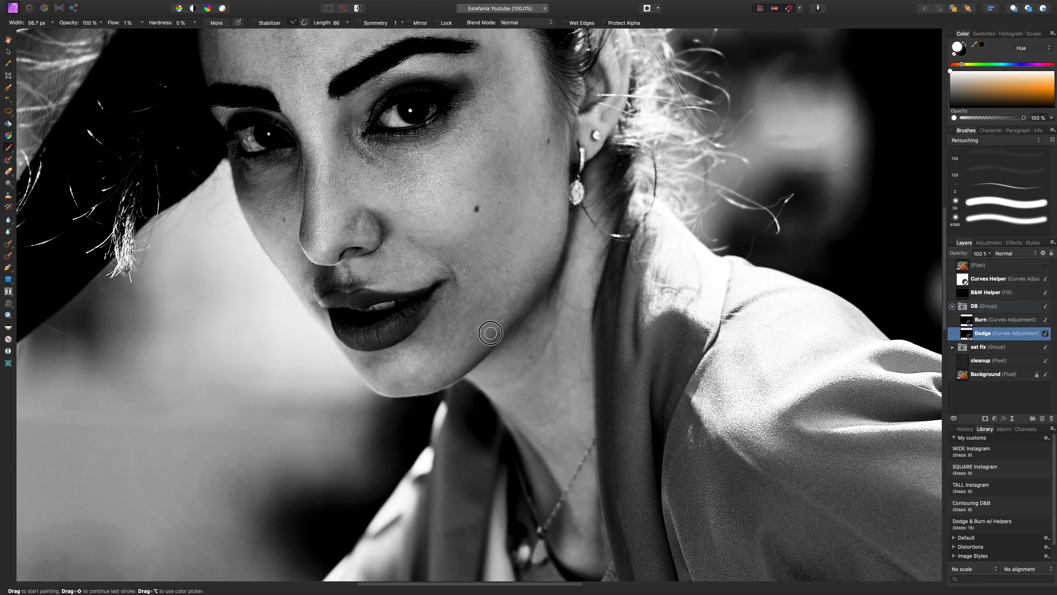
key(bracketleft)
key(bracketleft)
Compare the black-and-white portrait with and without the Dodge layer, both close up and with the whole image fitted
click(1045, 335)
click(1045, 335)
click(1045, 336)
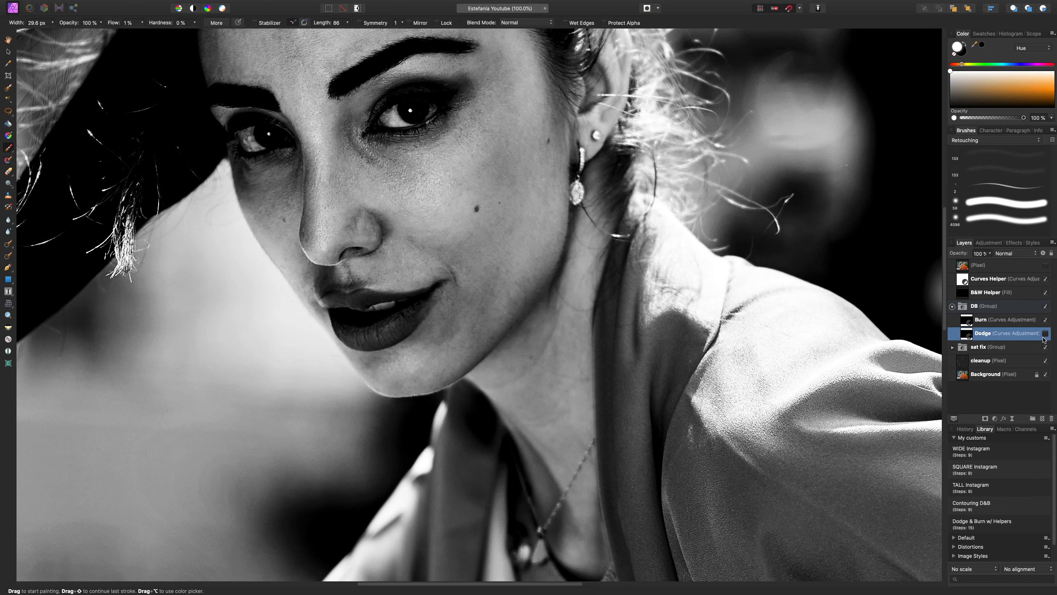
key(super+0)
click(1045, 334)
click(1045, 334)
click(1045, 334)
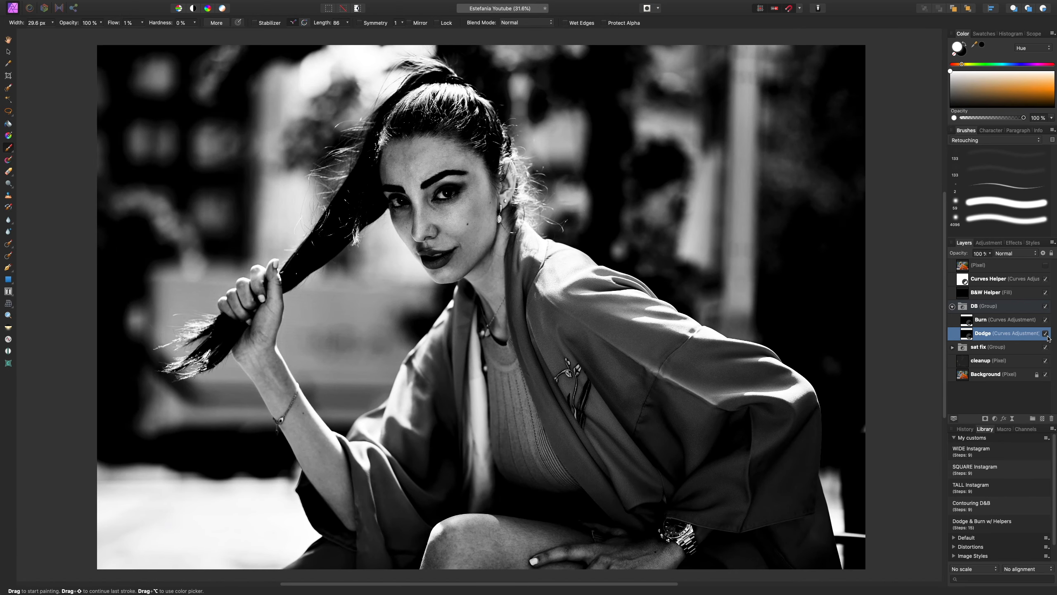
click(1046, 335)
click(1046, 334)
Hide the B&W Helper and Curves Helper layers to view the face in its normal colours
key(super+plus)
key(super+plus)
drag(833, 286, 840, 416)
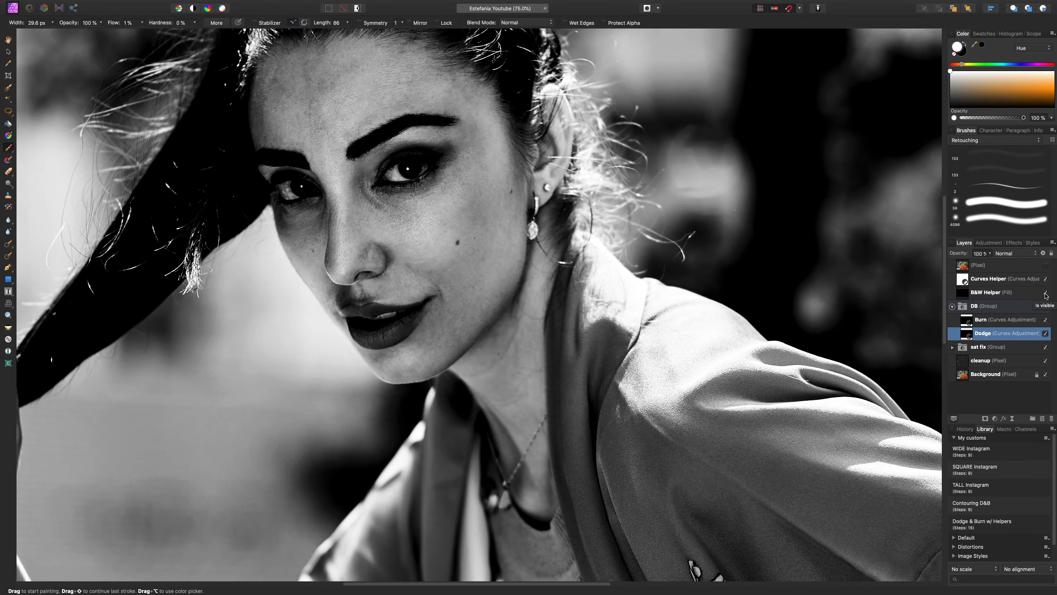
click(1045, 293)
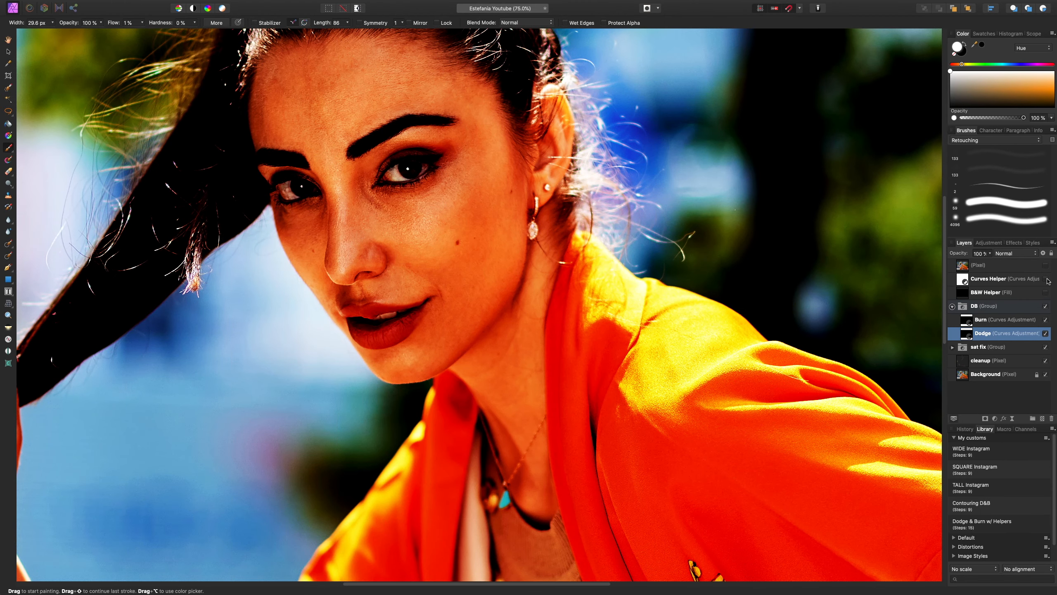
click(1045, 279)
Compare the cheek and mouth area in colour with and without the Dodge layer, and leave the layer visible
click(1046, 333)
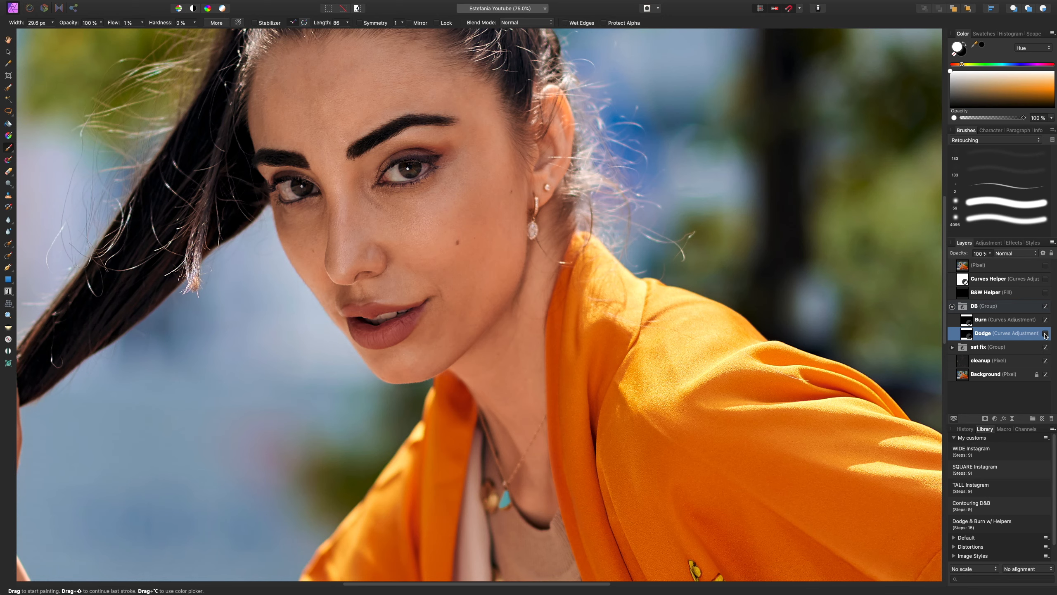
key(super+plus)
click(1046, 333)
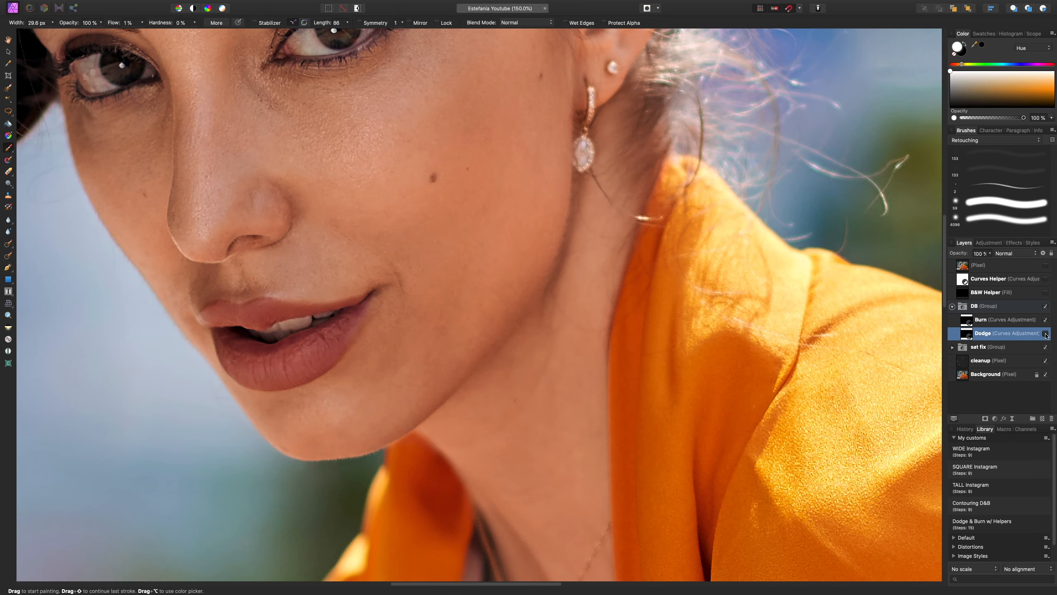
click(1045, 334)
click(1046, 334)
click(1046, 333)
click(1046, 333)
click(1046, 334)
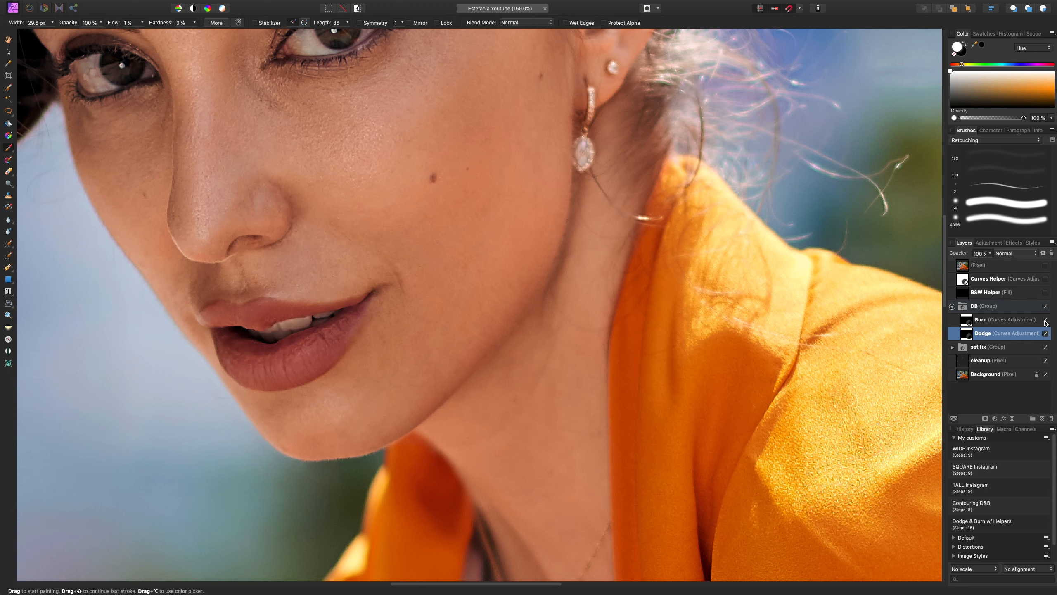
Show the B&W Helper and Curves Helper layers again and group them as "helpers"
click(1045, 279)
shift+click(1010, 292)
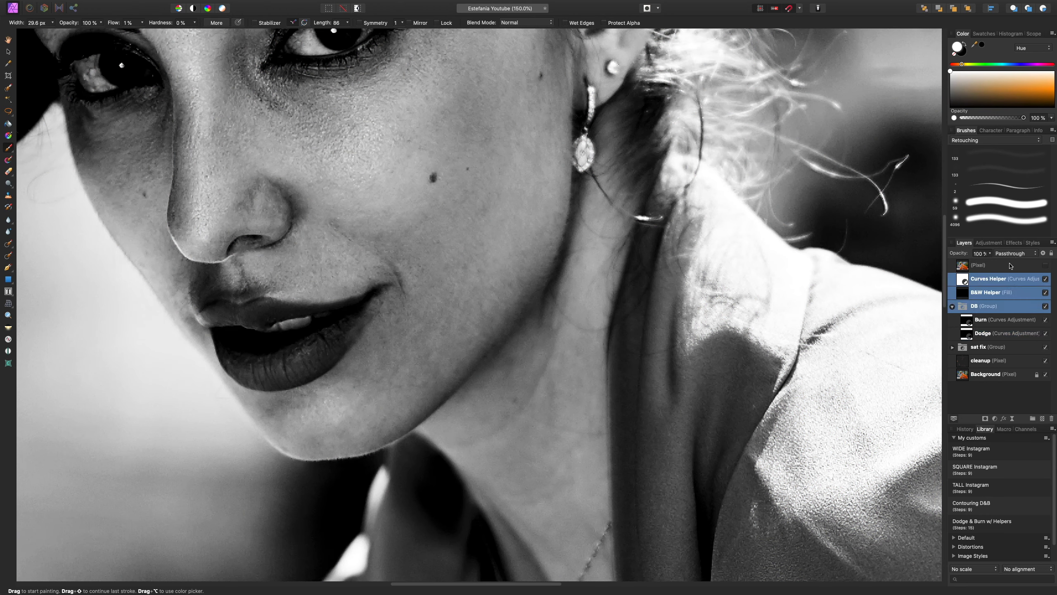
click(1010, 279)
shift+click(1009, 292)
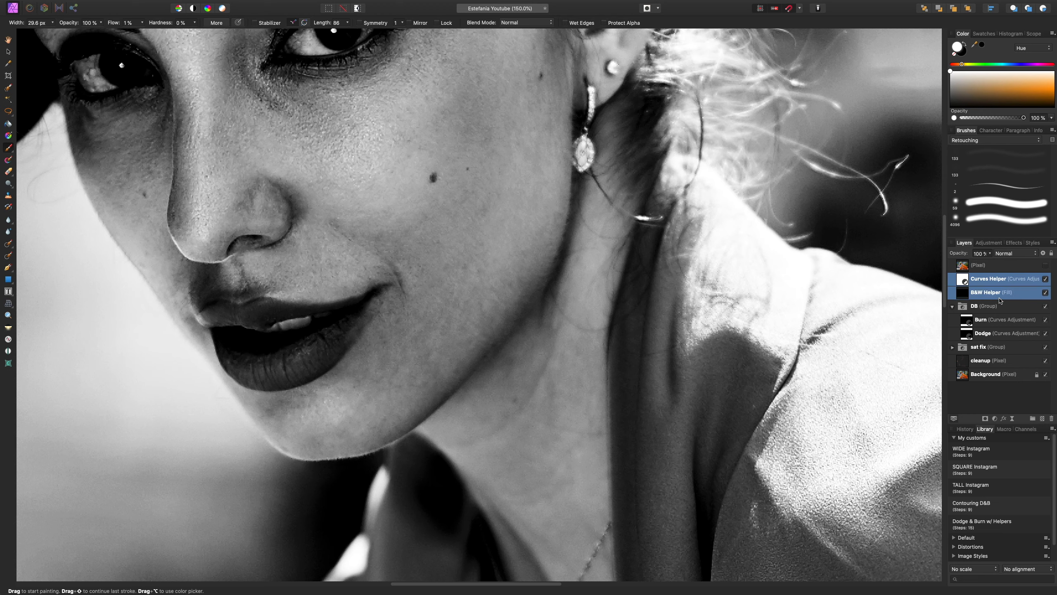
key(super+g)
double_click(988, 278)
text(helpers)
key(Return)
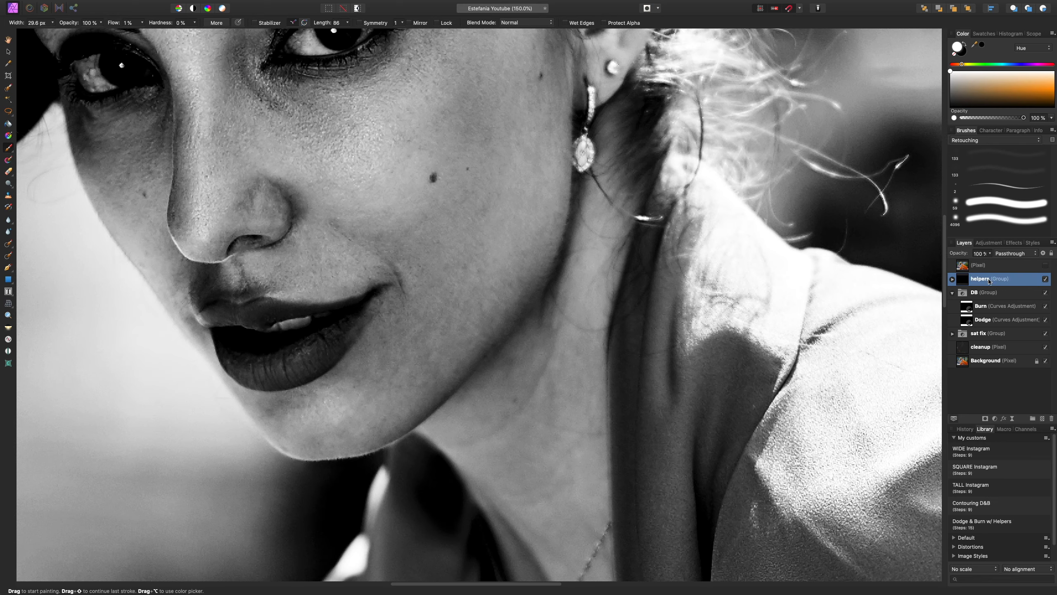
Select the Dodge layer and check the whole portrait with and without its brightening
click(1018, 320)
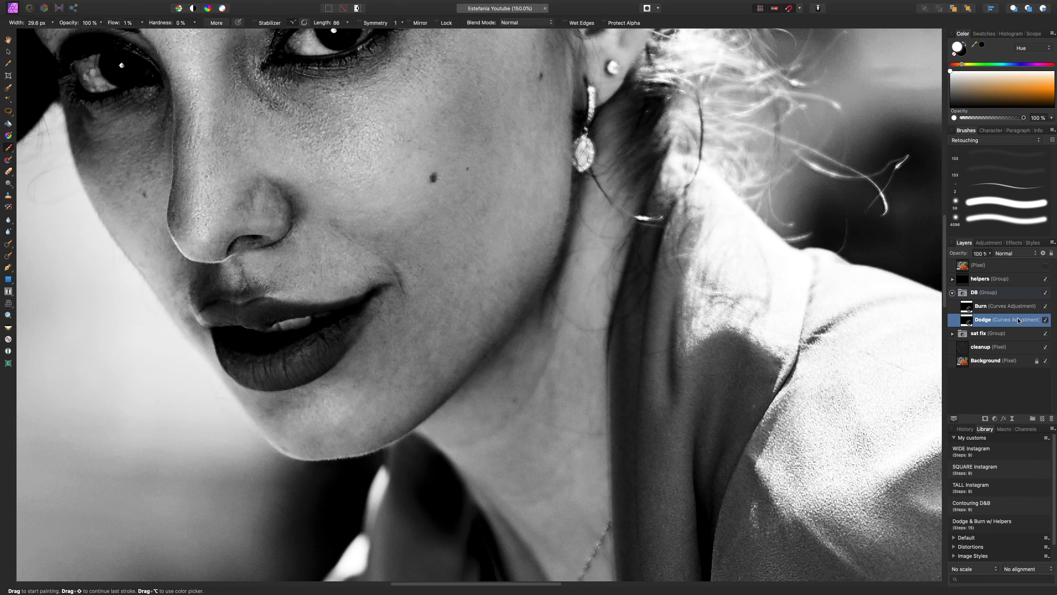
click(1046, 319)
click(1047, 321)
key(super+0)
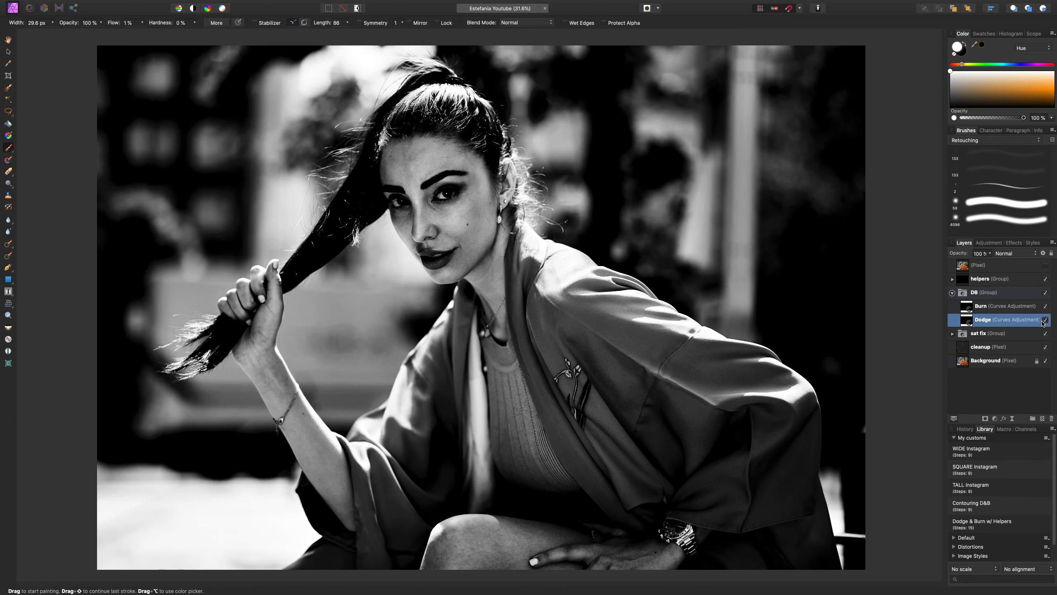
Enlarge the brush to about 60 px and dodge the uneven skin on the lower cheek beside the mouth
scroll(791, 357, up, 3)
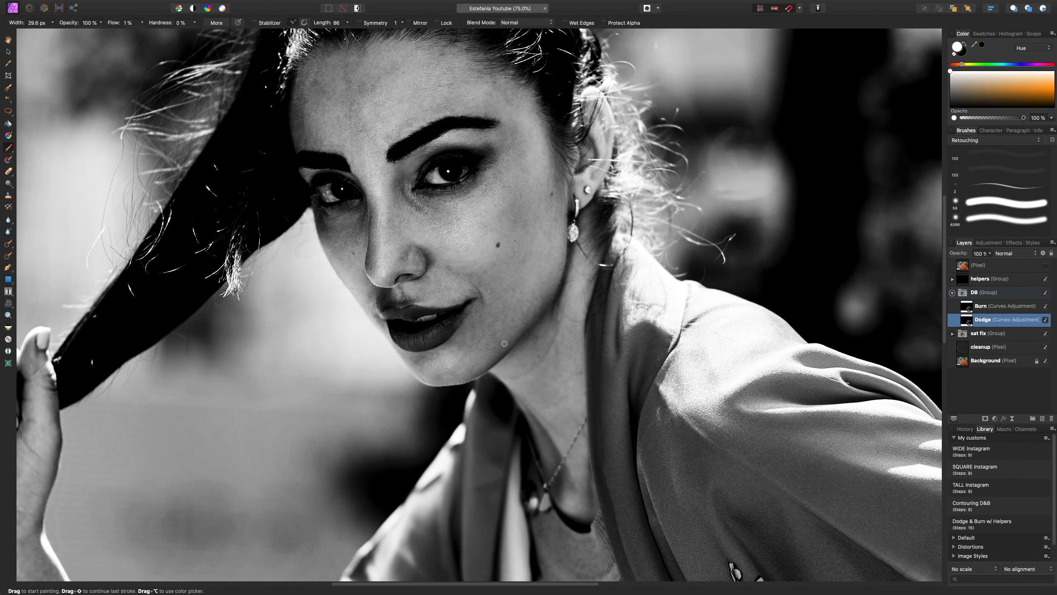
key(bracketright)
key(bracketright)
key(bracketright)
scroll(500, 345, up, 5)
scroll(508, 300, down, 2)
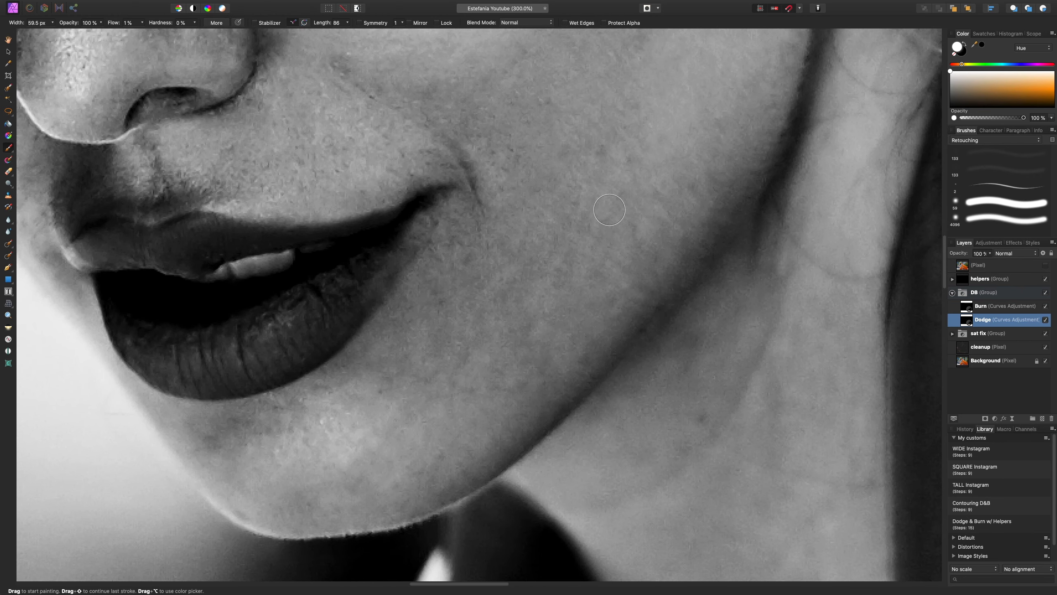
mouse_move(531, 324)
mouse_down()
mouse_move(511, 328)
mouse_move(529, 327)
mouse_move(532, 310)
mouse_move(505, 306)
mouse_move(502, 283)
mouse_move(511, 296)
mouse_move(536, 265)
mouse_move(522, 277)
mouse_move(534, 257)
mouse_move(523, 244)
mouse_move(517, 258)
mouse_move(488, 242)
mouse_move(507, 252)
mouse_move(471, 261)
mouse_move(433, 293)
mouse_up()
scroll(476, 312, down, 3)
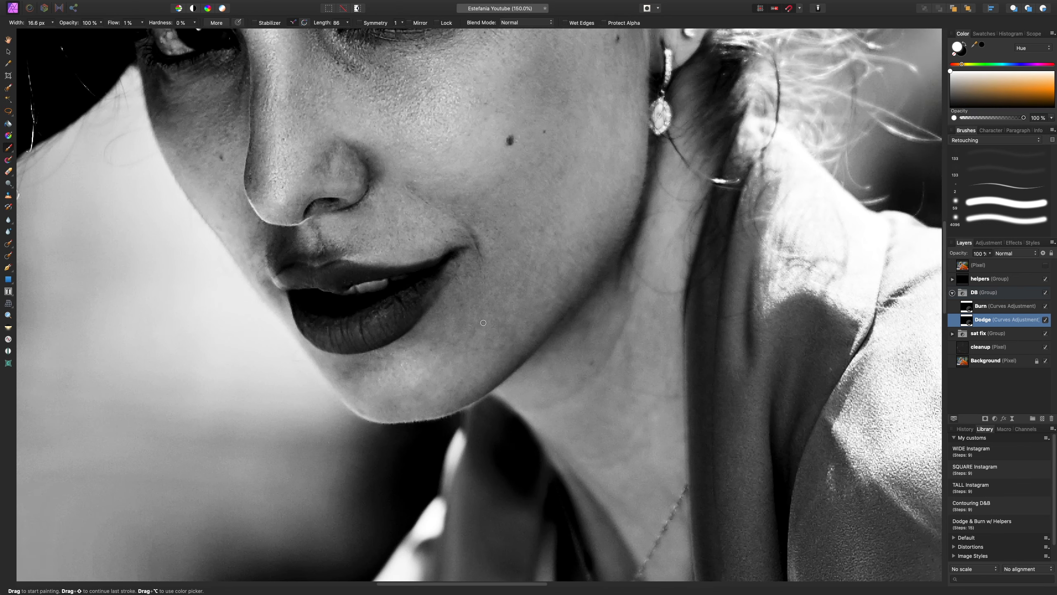
Dodge uneven patches on the cheek and forehead with small to medium brushes, up to about 88 px
scroll(483, 323, down, 3)
scroll(583, 300, up, 1)
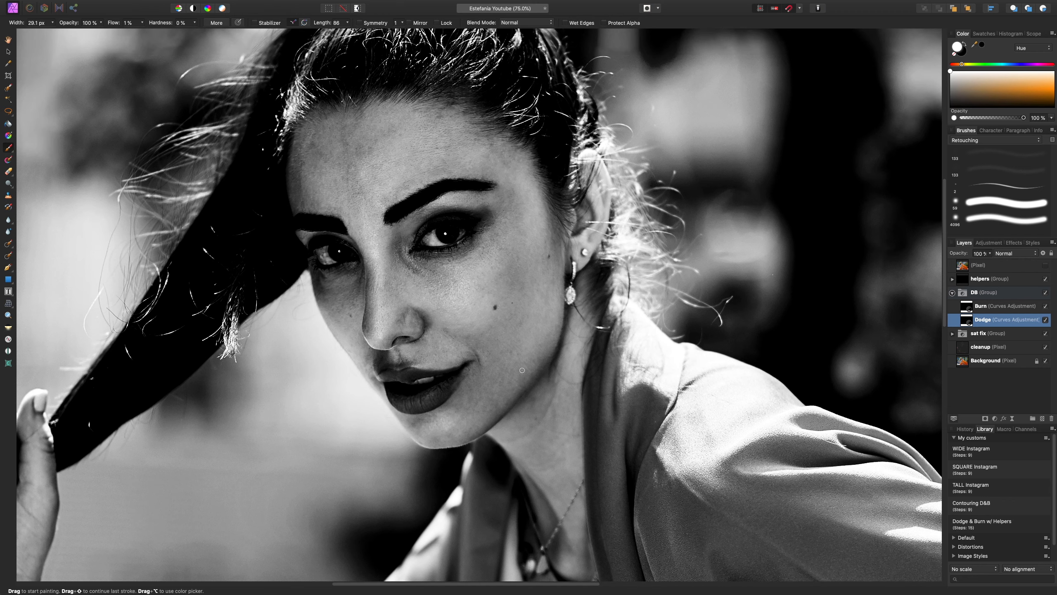
key(bracketright)
key(bracketleft)
key(bracketleft)
key(bracketleft)
key(bracketright)
key(bracketright)
key(bracketleft)
key(bracketleft)
key(bracketright)
key(bracketright)
key(bracketright)
key(bracketleft)
key(bracketleft)
key(bracketleft)
key(bracketleft)
key(bracketright)
key(bracketright)
key(bracketright)
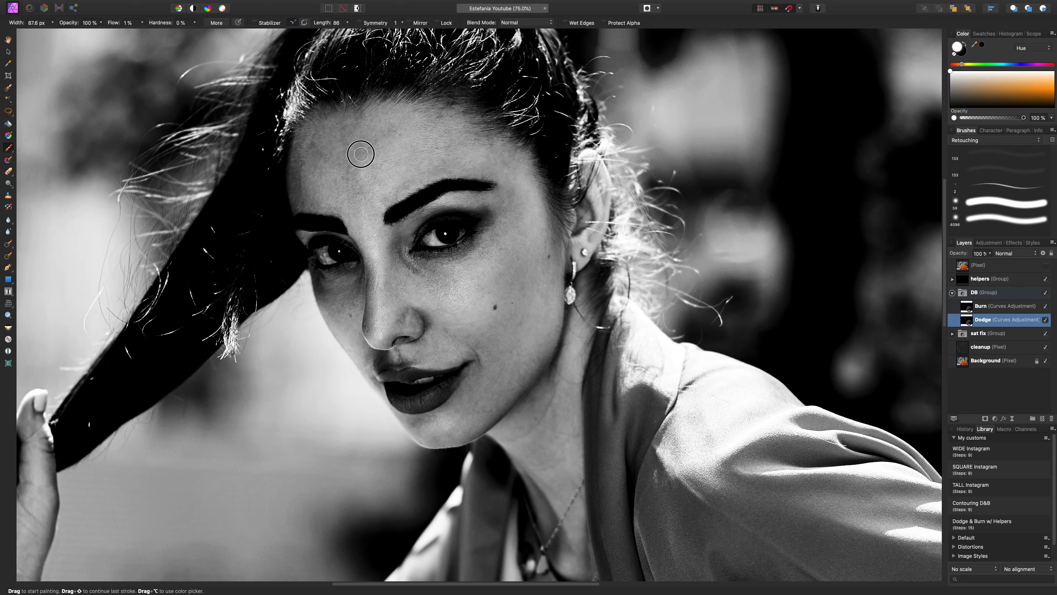
Even out the broader dark areas of the forehead above the brows with a brush up to about 137 px
key(bracketleft)
key(bracketleft)
key(bracketleft)
key(bracketleft)
key(bracketleft)
key(bracketright)
key(bracketright)
key(bracketright)
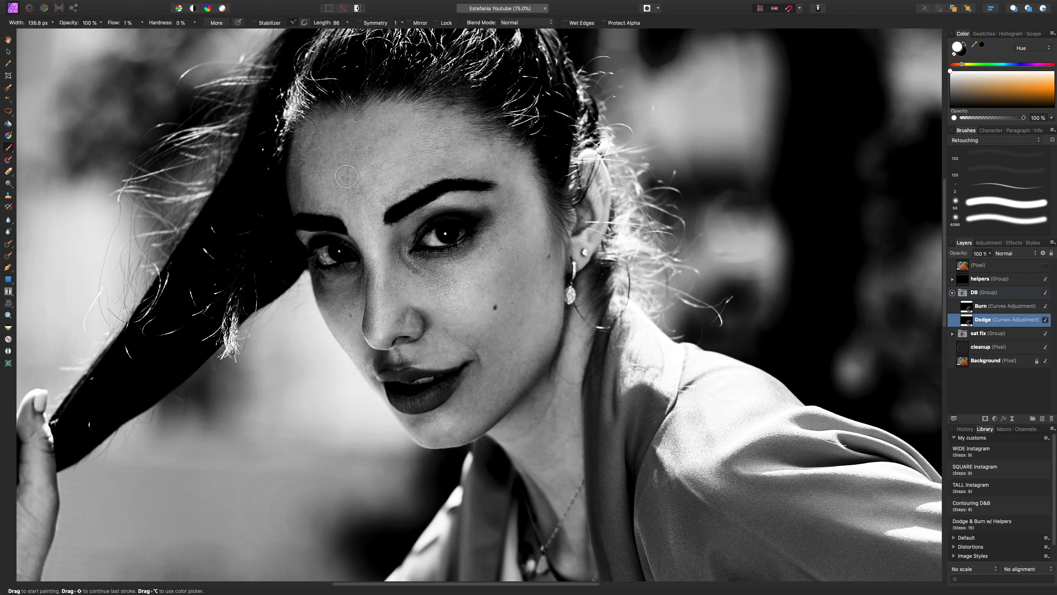
Dodge the remaining blotches between the forehead and the nostril, varying the brush down to about 47 px
key(bracketleft)
key(bracketright)
key(bracketright)
key(bracketright)
key(bracketright)
key(bracketleft)
key(bracketleft)
key(bracketleft)
key(bracketright)
key(bracketright)
key(bracketright)
key(bracketright)
key(bracketright)
key(bracketright)
key(bracketright)
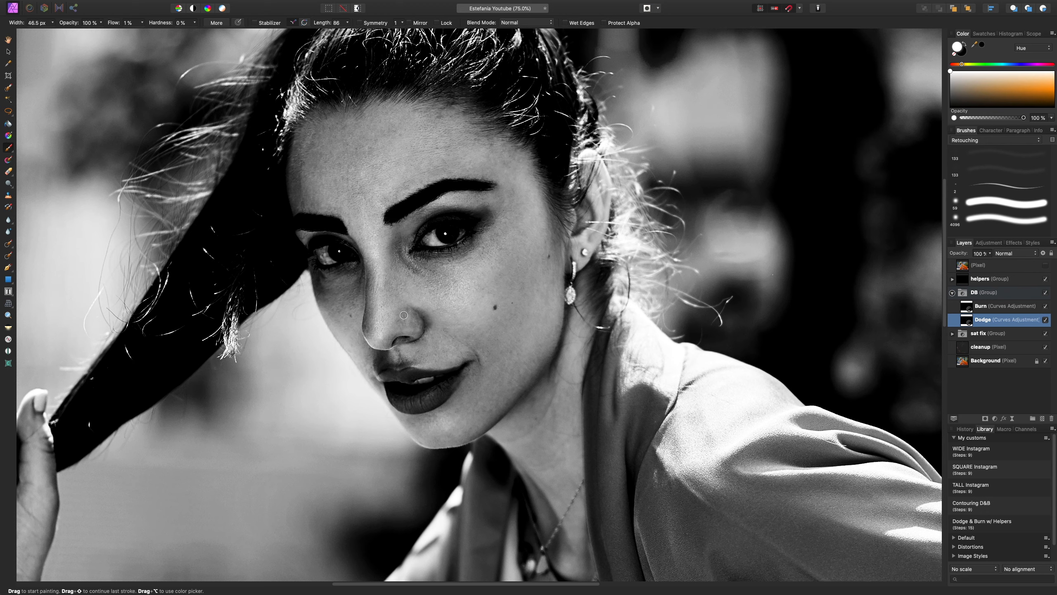
Brighten the side of the nose up to the inner eye corner with a brush of about 36 px
key(bracketright)
key(bracketright)
key(bracketright)
key(bracketright)
key(bracketleft)
key(bracketleft)
key(bracketleft)
key(bracketleft)
key(bracketleft)
key(bracketleft)
key(bracketleft)
key(bracketleft)
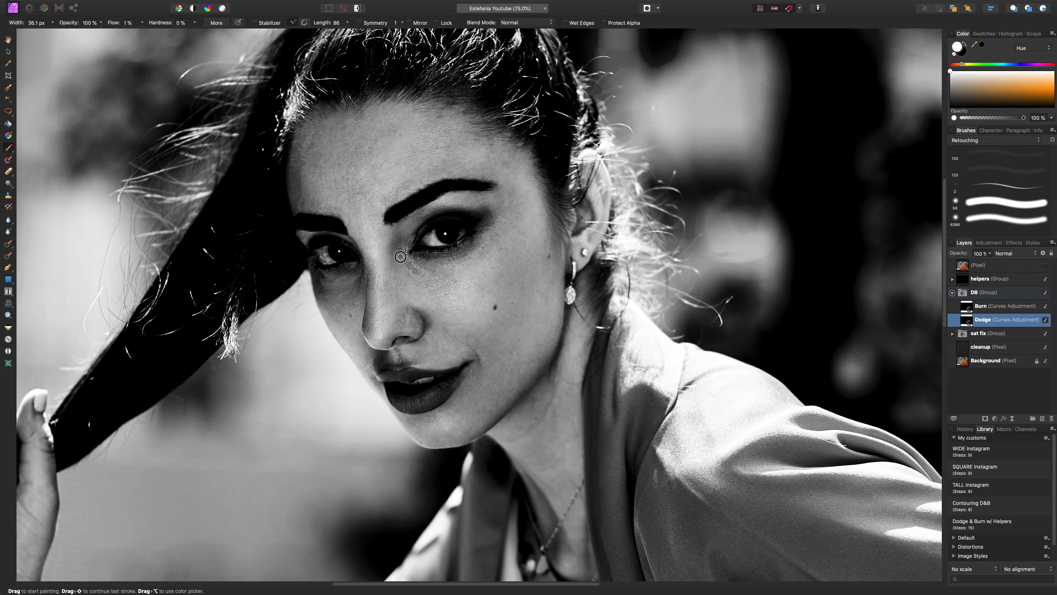
Dodge the forehead edge along the hairline beside the dark ponytail, reducing the brush from about 63 to 35 px
key(bracketright)
key(bracketright)
key(bracketright)
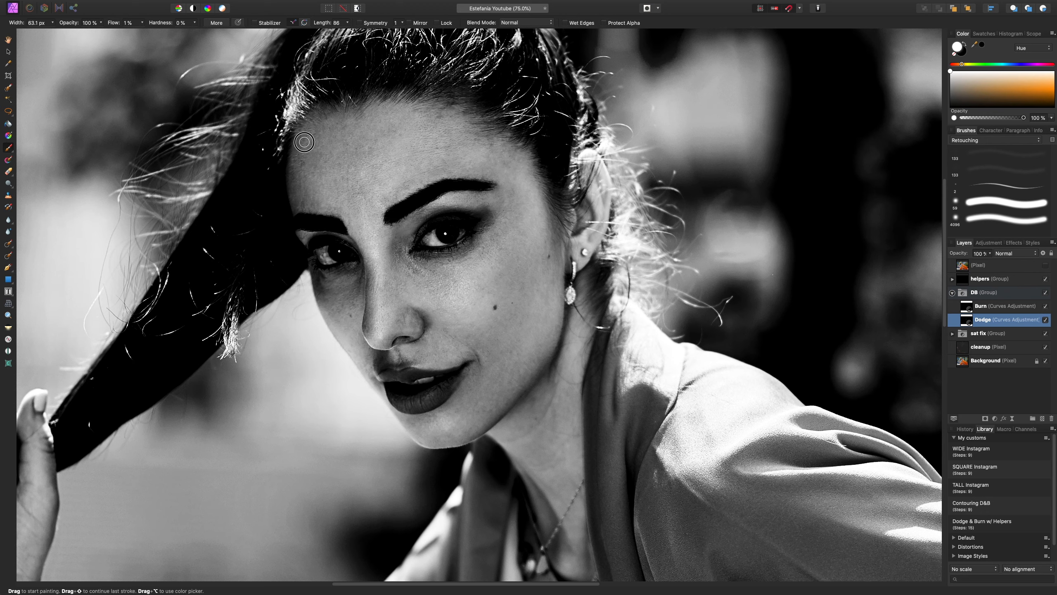
key(bracketleft)
key(bracketleft)
key(bracketleft)
key(bracketleft)
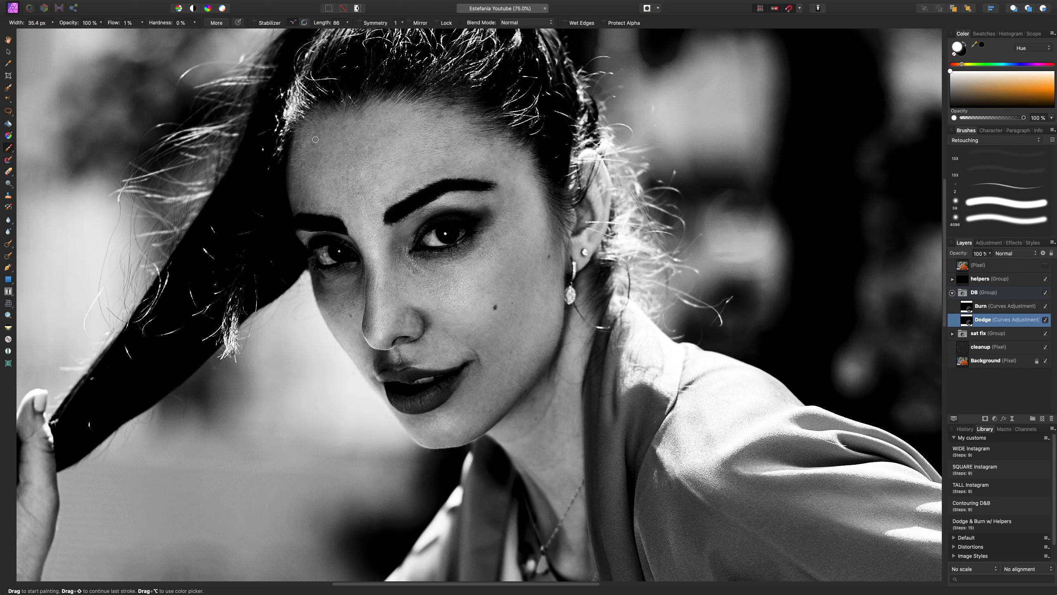
key(bracketright)
key(bracketright)
key(bracketleft)
key(bracketleft)
key(bracketright)
key(bracketleft)
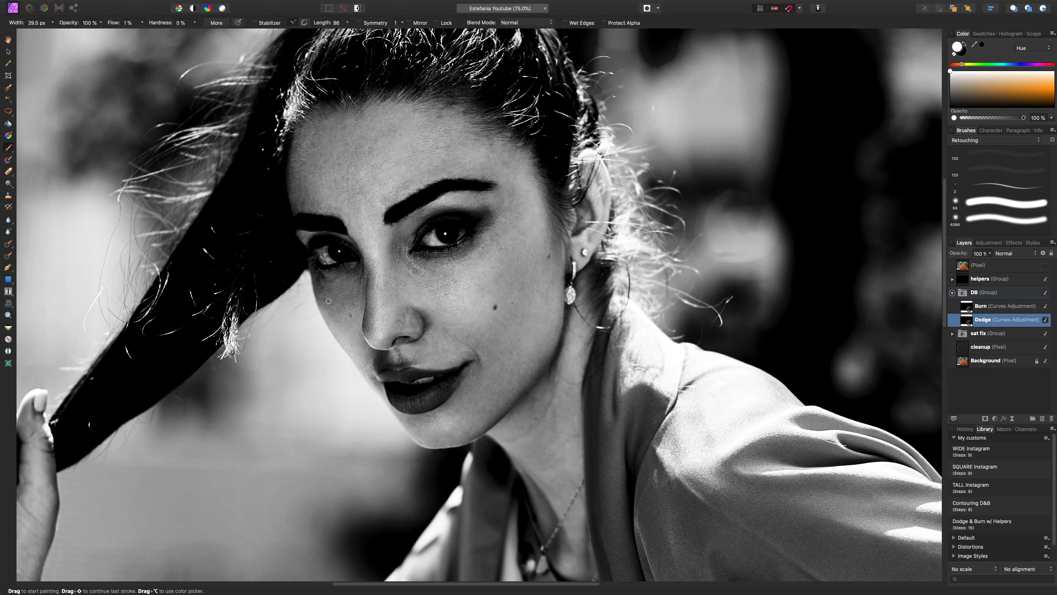
Dodge the dark patch on the shaded cheek beside the nose
key(bracketright)
key(bracketright)
key(bracketright)
key(bracketright)
mouse_move(331, 304)
mouse_down()
mouse_move(361, 280)
mouse_move(331, 296)
mouse_move(339, 289)
mouse_up()
key(bracketleft)
key(bracketleft)
key(bracketleft)
Dodge the shadowed skin above the upper lip on the shaded side with a brush of about 42 px
drag(372, 347, 372, 347)
scroll(382, 355, up, 5)
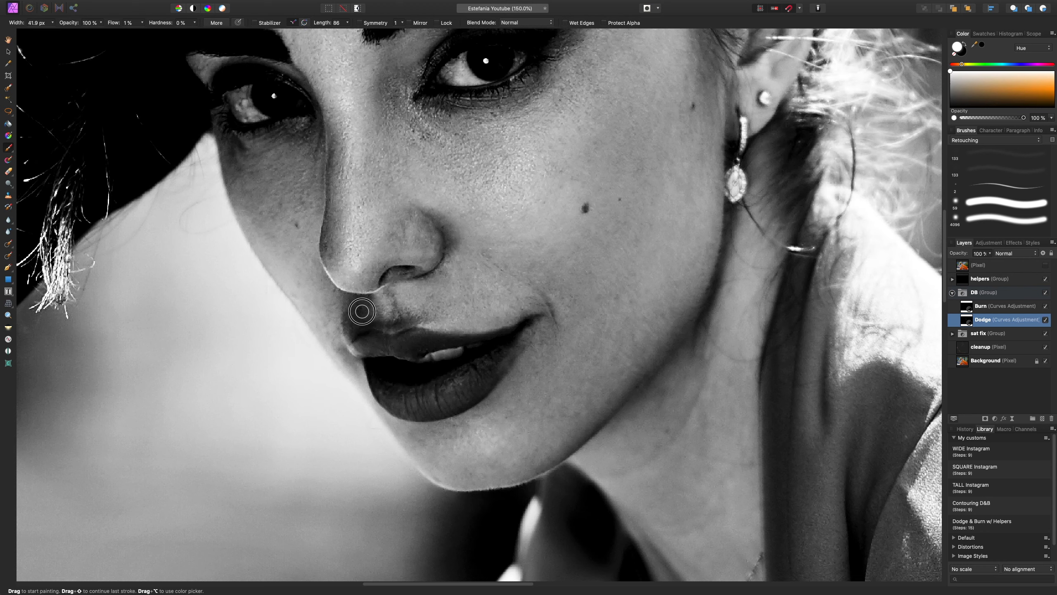
mouse_move(355, 300)
mouse_down()
mouse_move(353, 330)
mouse_move(411, 323)
mouse_move(396, 327)
mouse_move(388, 288)
mouse_move(395, 301)
mouse_move(389, 294)
mouse_move(381, 327)
mouse_move(342, 323)
mouse_move(351, 311)
mouse_move(363, 326)
mouse_move(349, 355)
mouse_up()
key(bracketleft)
key(bracketleft)
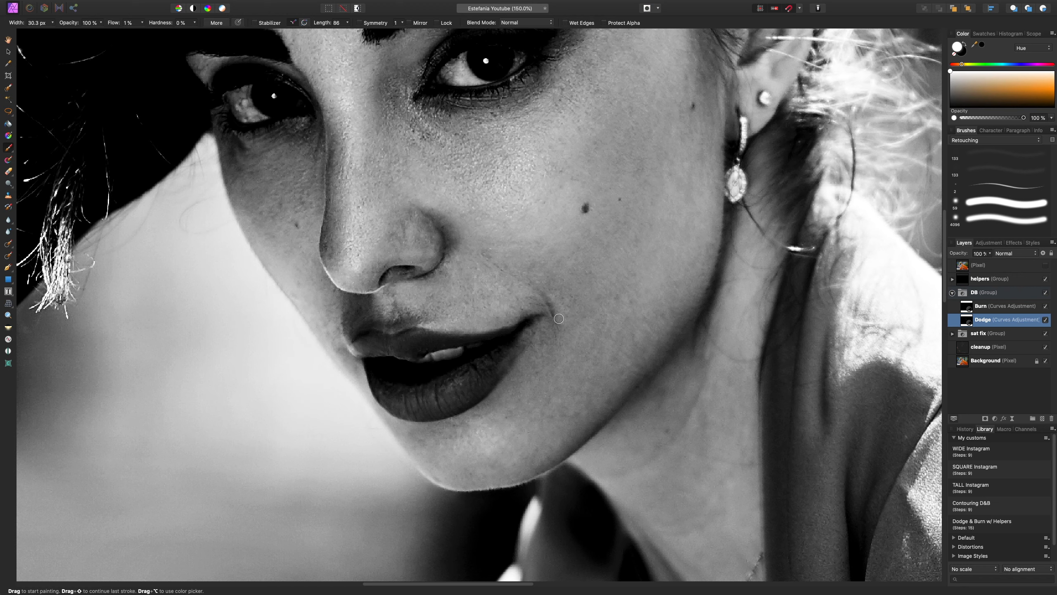
Lighten the dark skin around the corner of the mouth with a fine brush, down to about 22 px
key(bracketleft)
mouse_move(520, 312)
mouse_down()
mouse_move(550, 312)
mouse_move(539, 331)
mouse_move(555, 315)
mouse_move(545, 297)
mouse_move(548, 359)
mouse_up()
key(bracketleft)
key(bracketleft)
key(bracketleft)
key(bracketleft)
key(bracketleft)
key(bracketright)
key(bracketright)
key(bracketright)
key(bracketright)
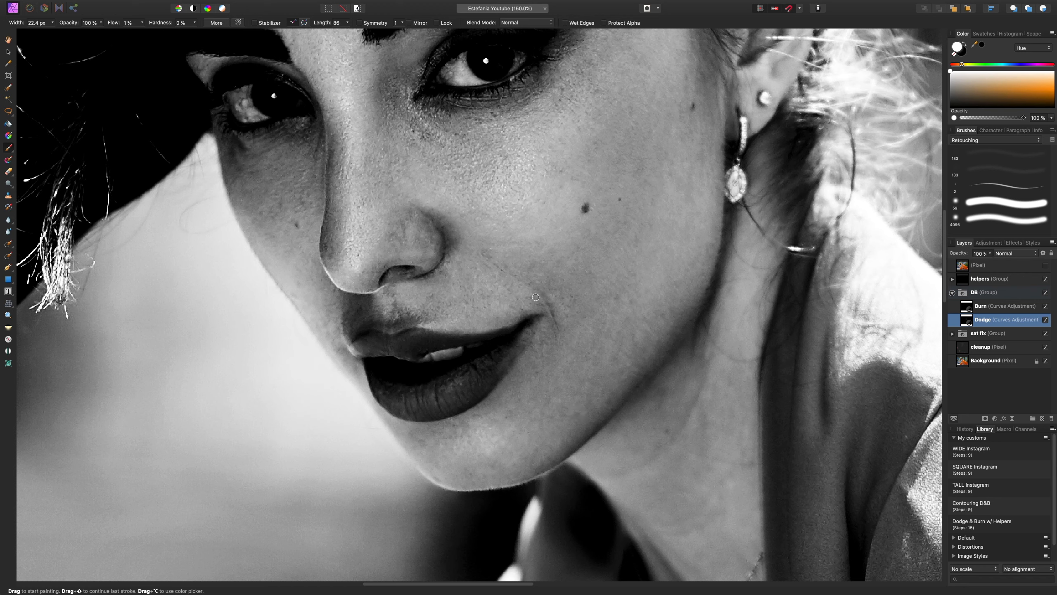
Dodge the shaded side of the nose with a brush of about 30 to 52 px
key(bracketright)
key(bracketright)
key(bracketright)
key(bracketright)
key(bracketleft)
key(bracketleft)
key(bracketleft)
key(bracketleft)
key(bracketleft)
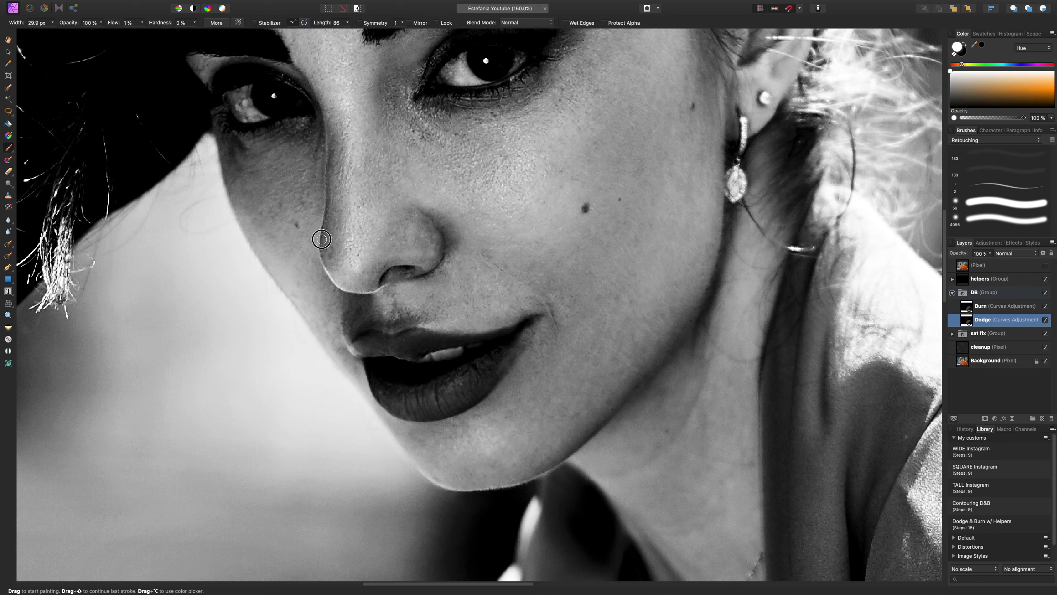
key(bracketright)
key(bracketright)
key(bracketright)
key(bracketright)
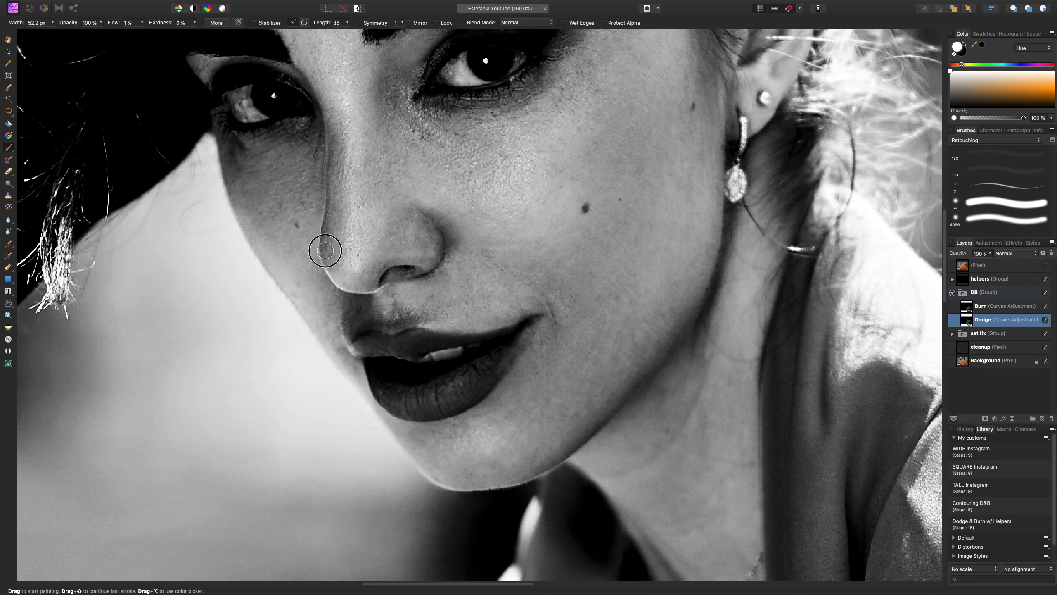
Dodge the uneven skin under the eye and beside the nostril, starting with a brush of about 79 px
key(super+minus)
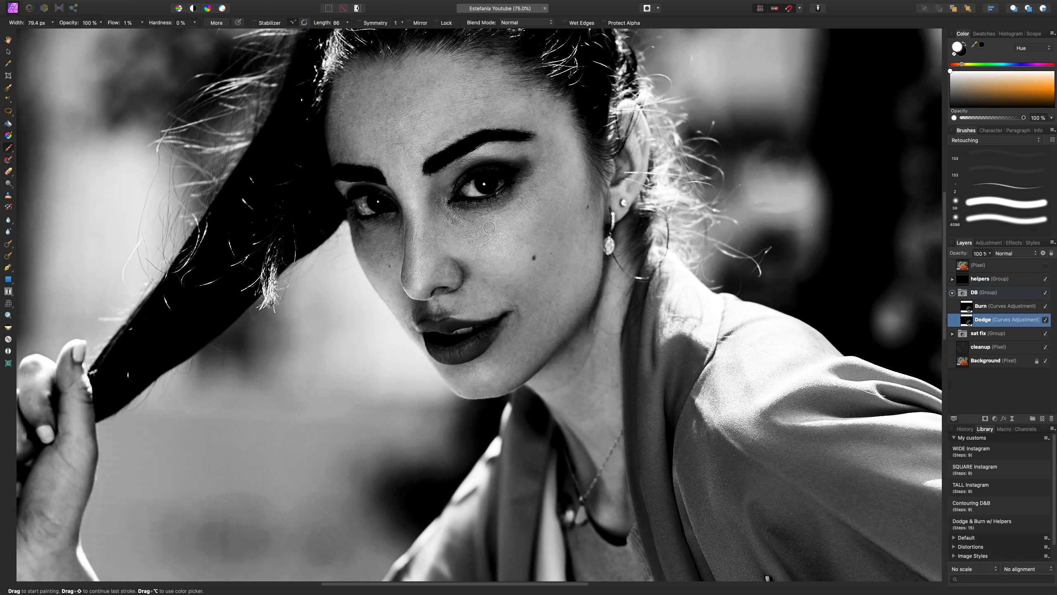
key(bracketright)
key(bracketright)
key(bracketright)
key(bracketright)
key(bracketleft)
key(bracketleft)
key(bracketleft)
key(bracketleft)
key(bracketright)
key(bracketright)
key(bracketleft)
key(bracketleft)
key(bracketright)
key(bracketright)
key(bracketleft)
key(bracketleft)
key(bracketleft)
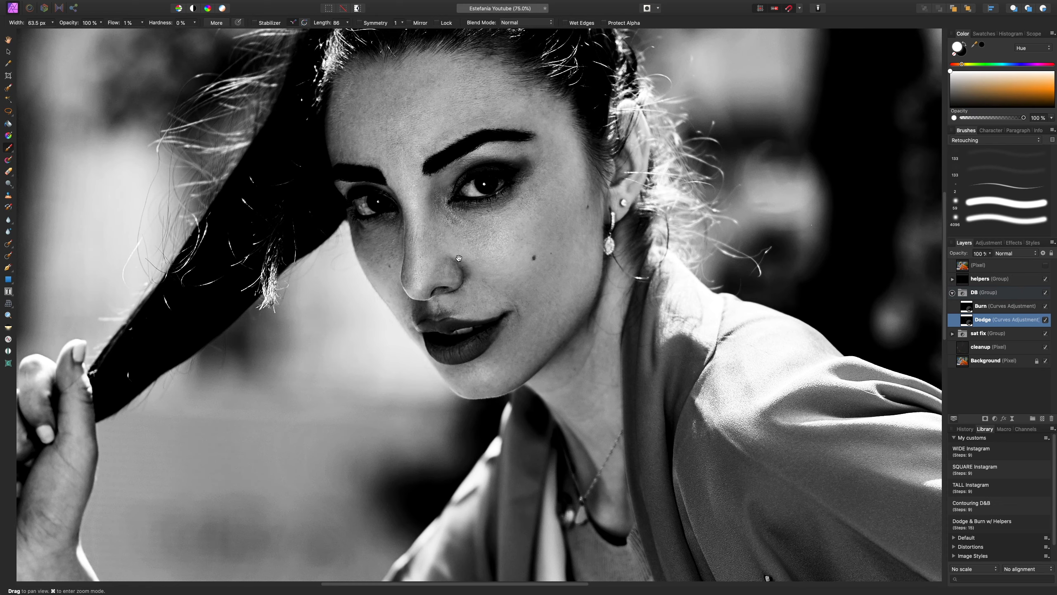
Dodge the chin below the lower lip with a brush of about 64 px
scroll(427, 250, down, 3)
scroll(428, 250, right, 1)
key(bracketleft)
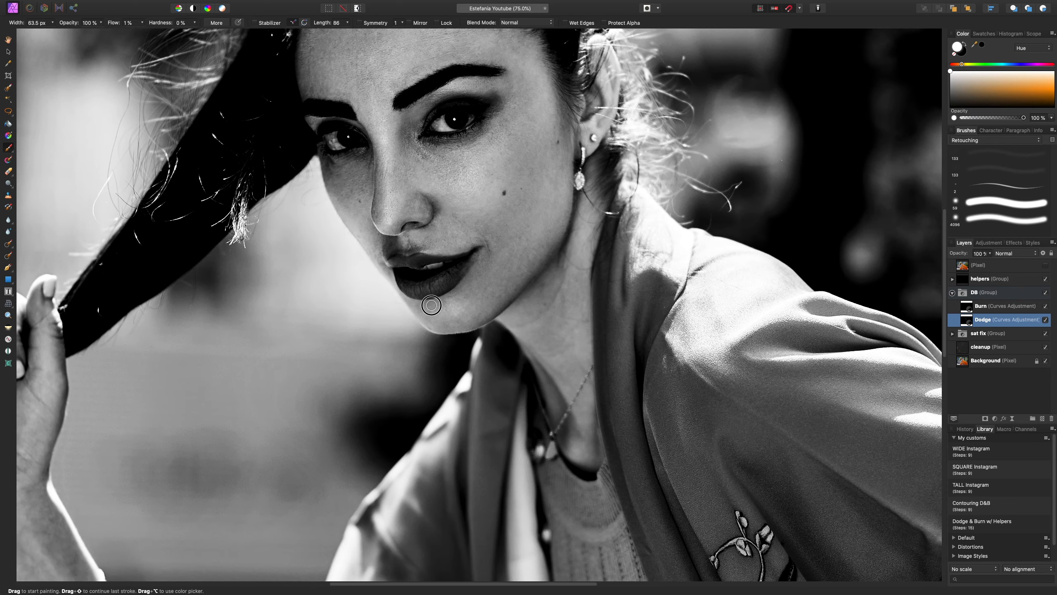
Compare the face and the whole portrait in black and white with and without the Dodge layer, leaving it visible
scroll(807, 284, down, 3)
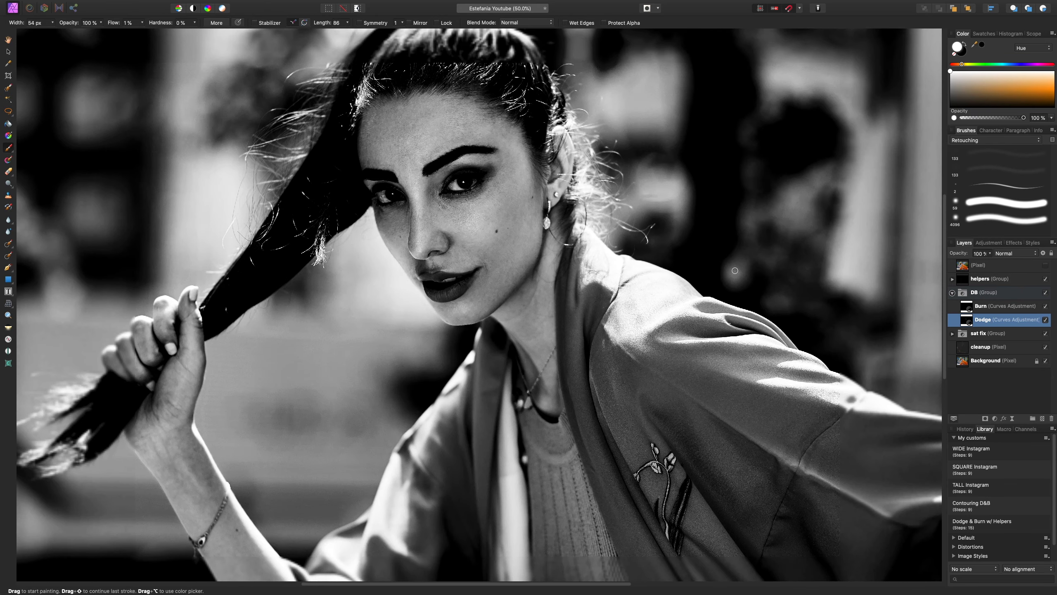
scroll(828, 251, up, 3)
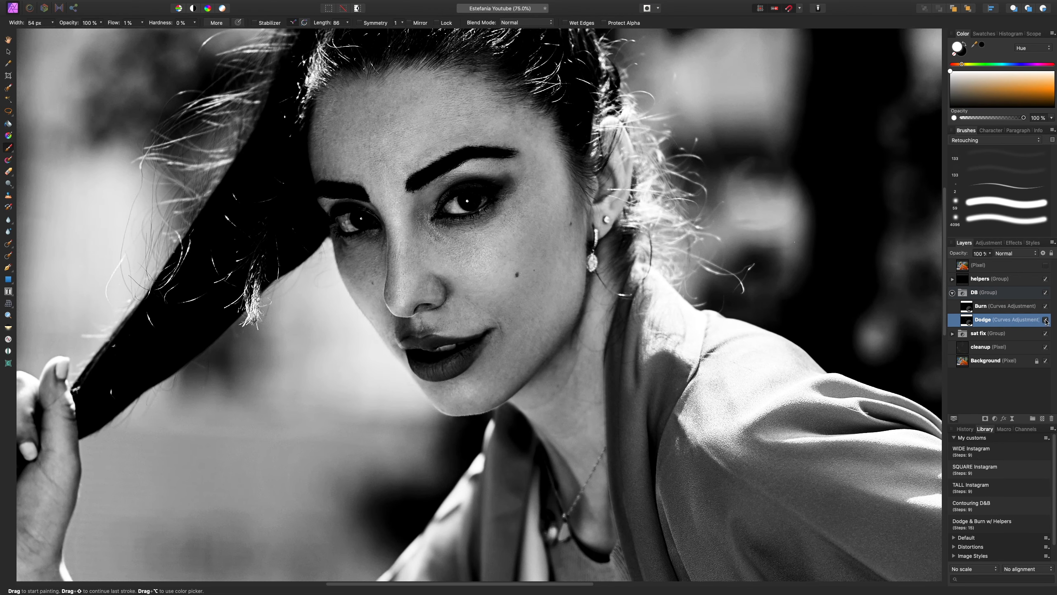
click(1045, 319)
click(1045, 320)
click(1046, 320)
click(1046, 320)
click(1046, 320)
click(1045, 320)
key(super+0)
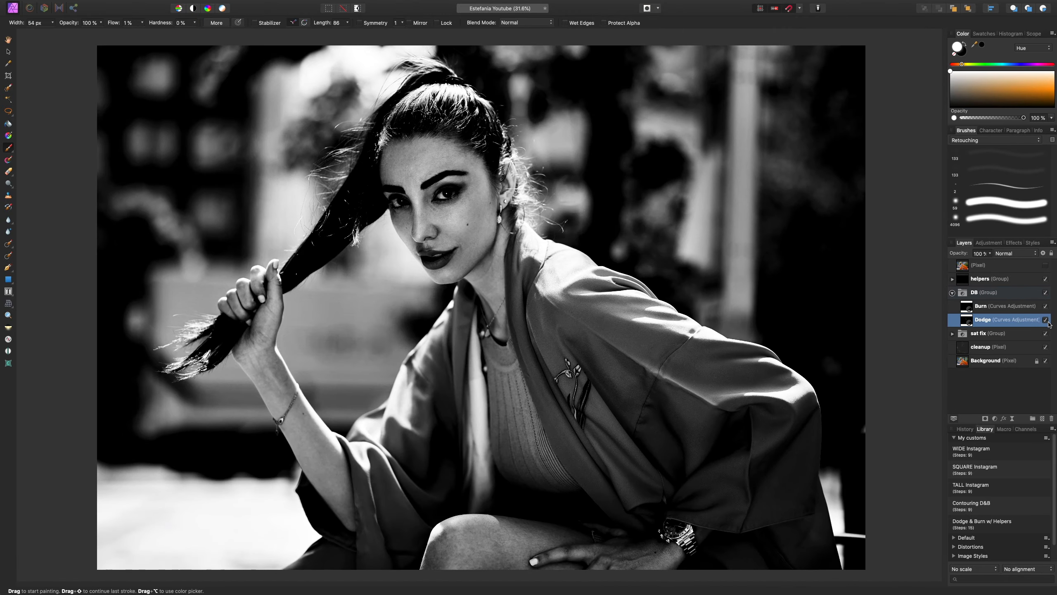
click(1046, 320)
click(1046, 320)
click(1045, 320)
click(1046, 320)
scroll(544, 324, up, 5)
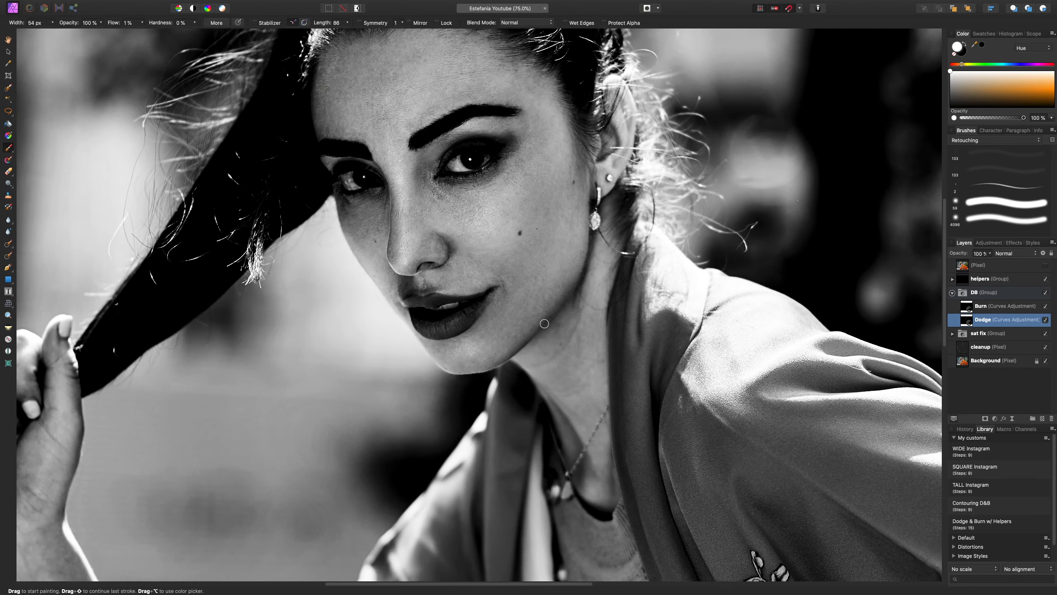
Expand the helpers group and hide it to show the portrait in colour, closing the Curves settings
scroll(556, 301, up, 4)
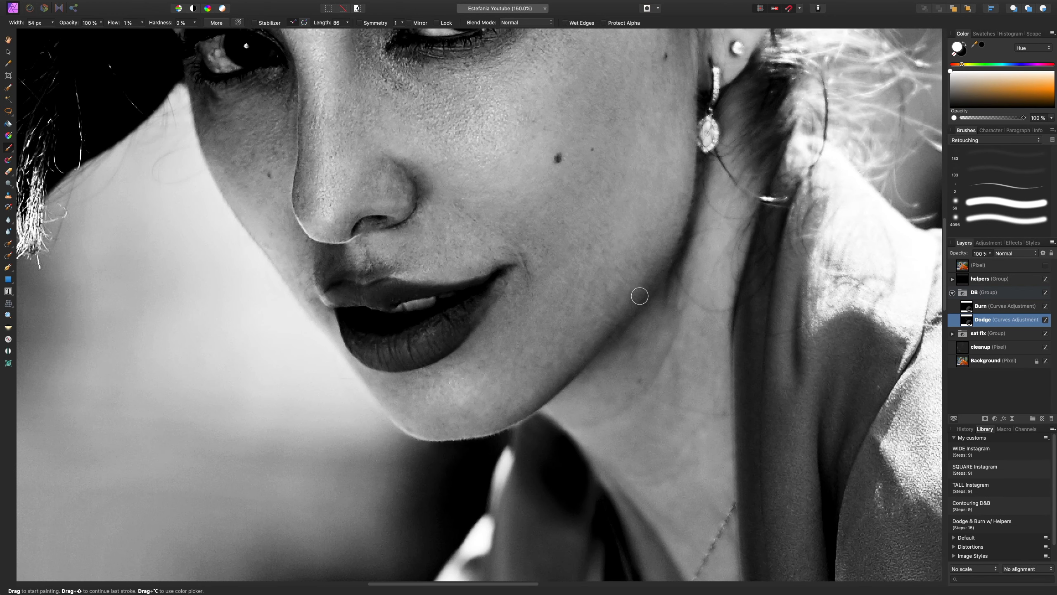
key(super+minus)
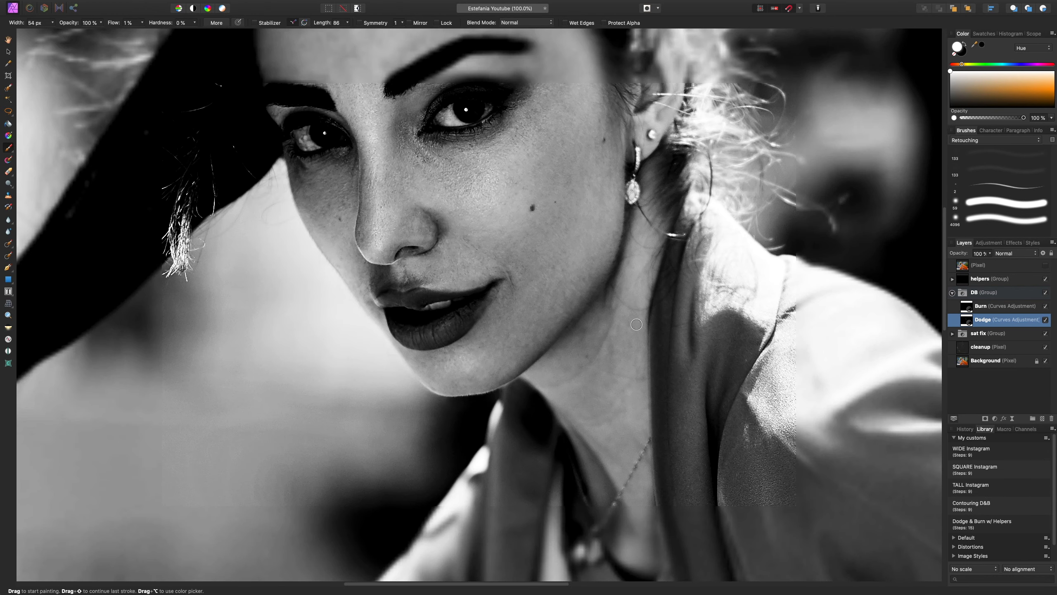
click(952, 278)
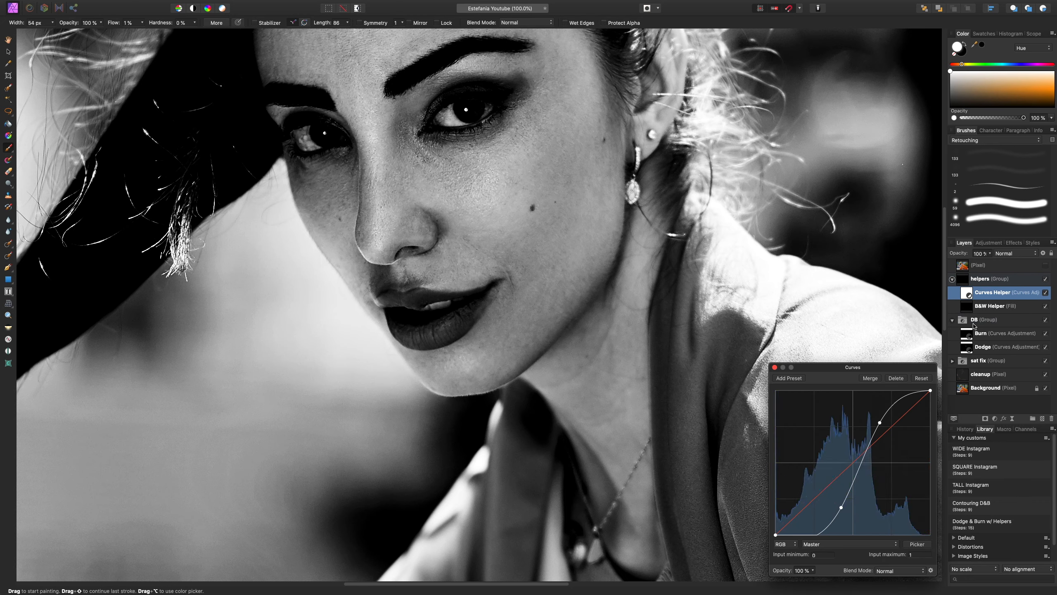
click(1045, 280)
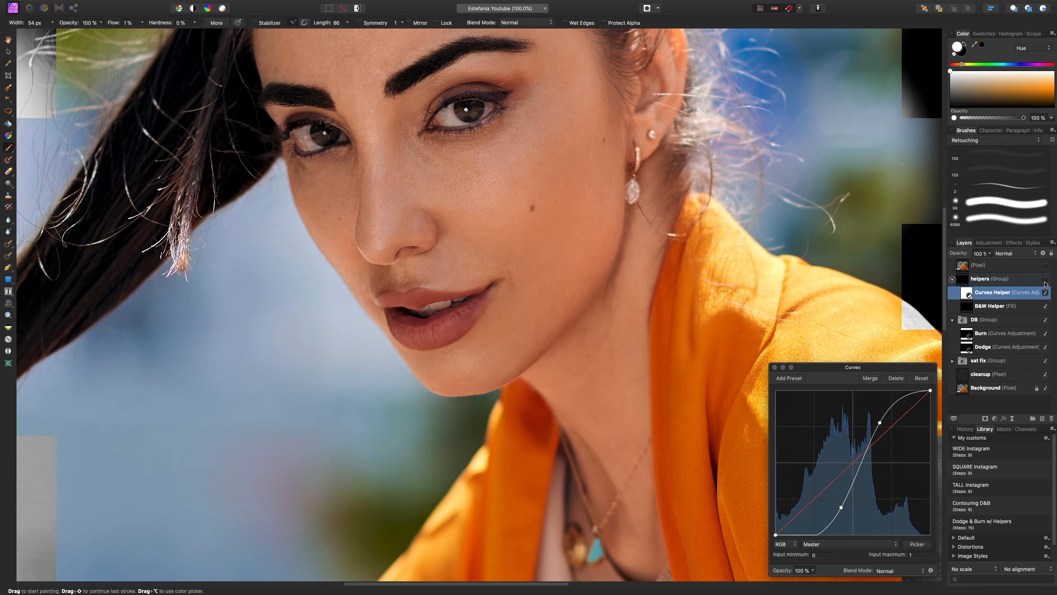
click(774, 368)
key(super+minus)
key(super+minus)
key(super+minus)
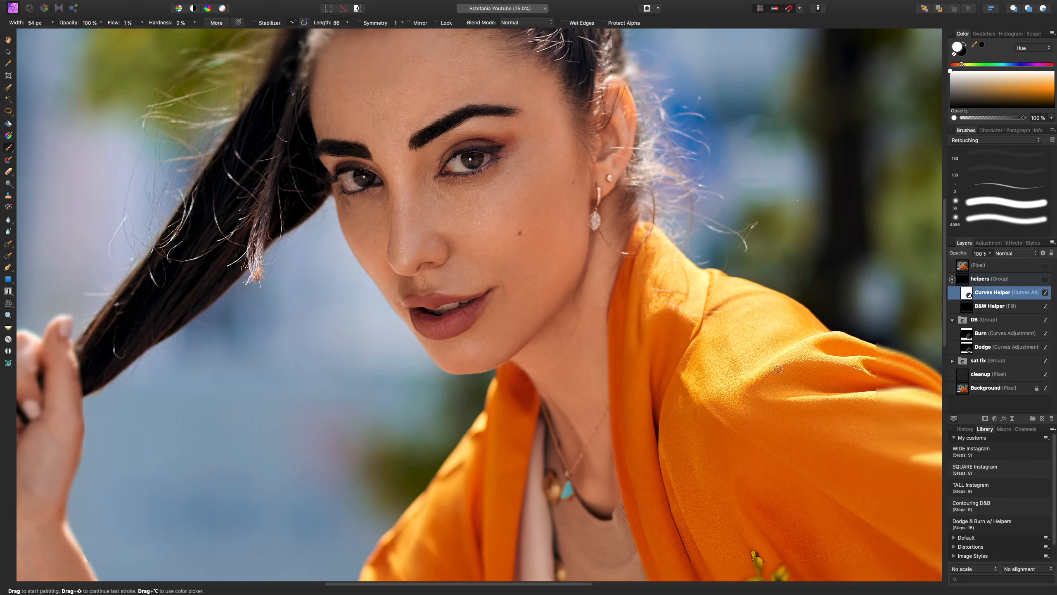
Compare the face in colour with and without the Dodge layer, leaving the layer visible
key(super+equal)
key(super+equal)
scroll(761, 335, up, 10)
scroll(762, 335, left, 5)
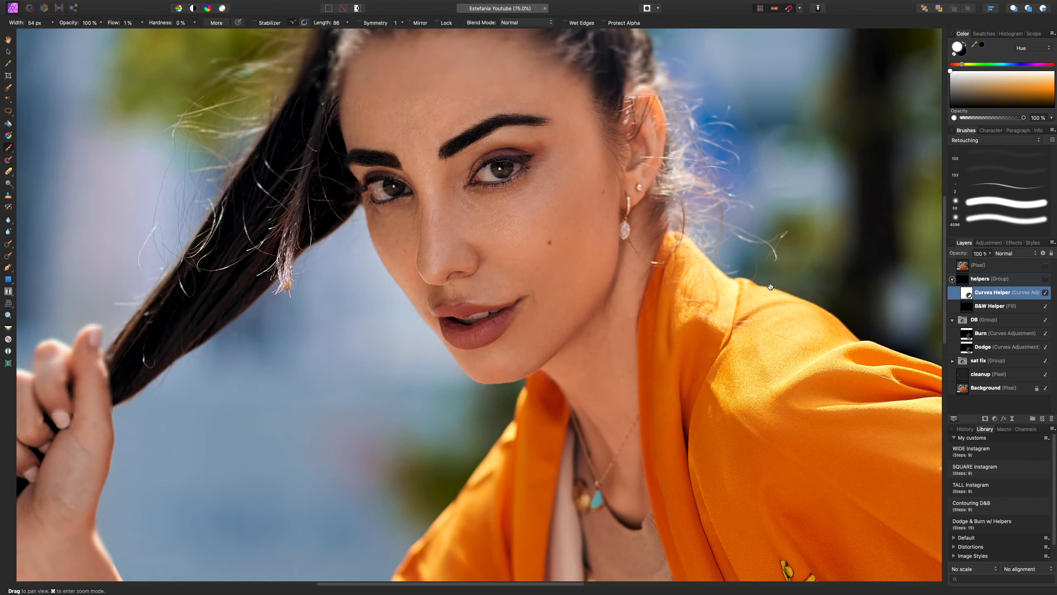
click(1046, 346)
click(1045, 346)
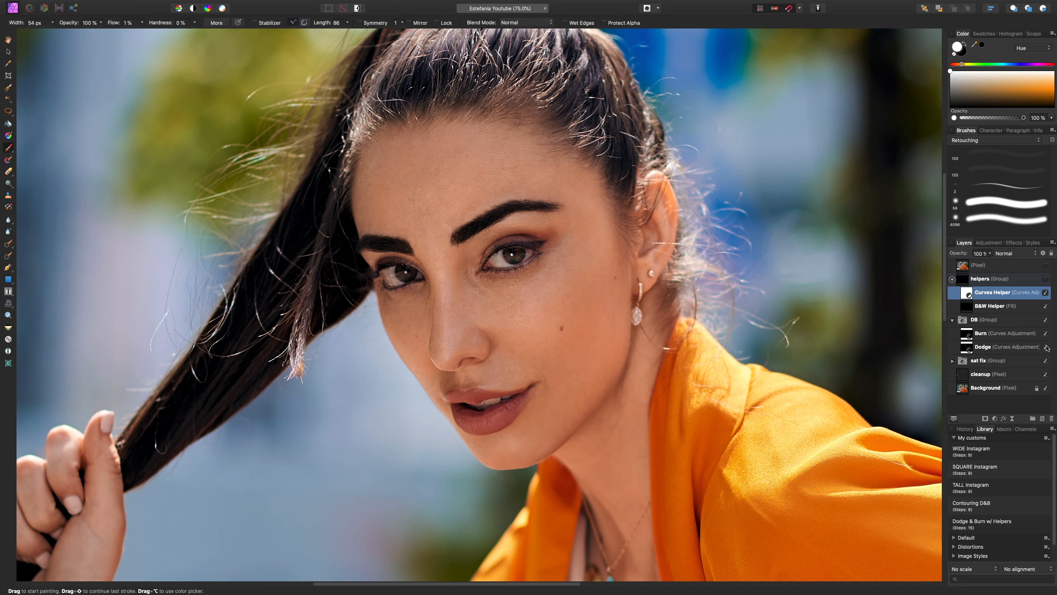
Toggle the Dodge layer repeatedly to judge its effect on the forehead, cheeks and chin in colour
click(1045, 346)
click(1045, 346)
click(1045, 346)
click(1046, 346)
click(1045, 347)
click(1045, 347)
click(1046, 346)
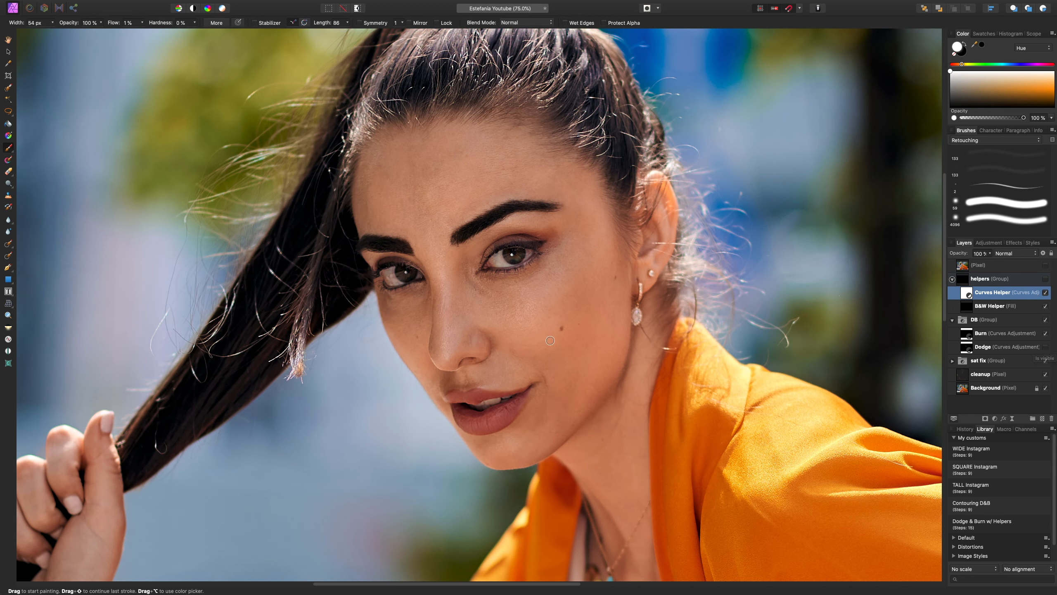
click(1046, 348)
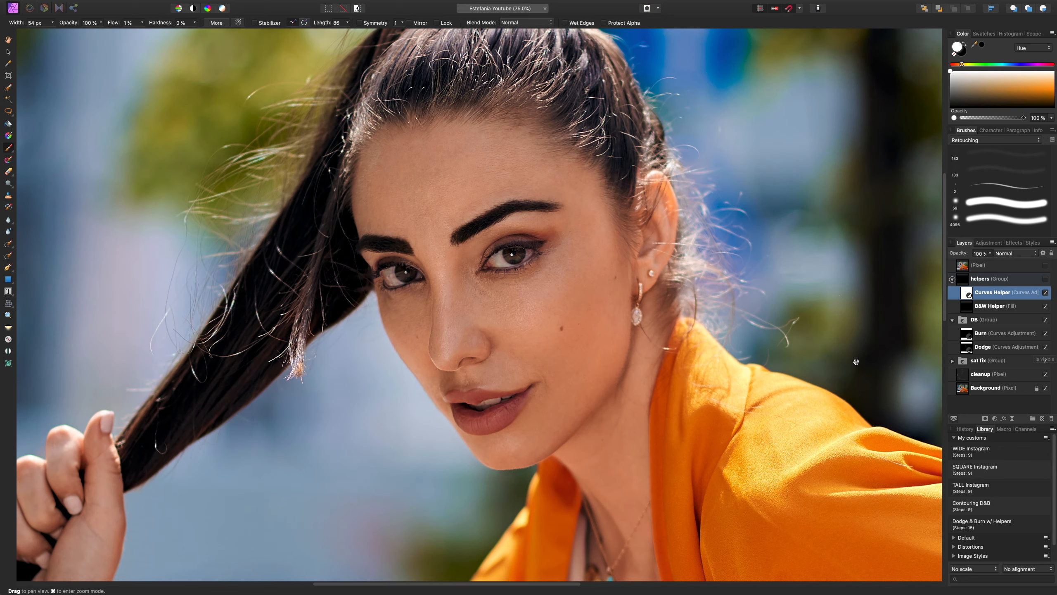
Show the black-and-white helpers group again and select the Dodge layer for work on the lower body
scroll(719, 313, down, 10)
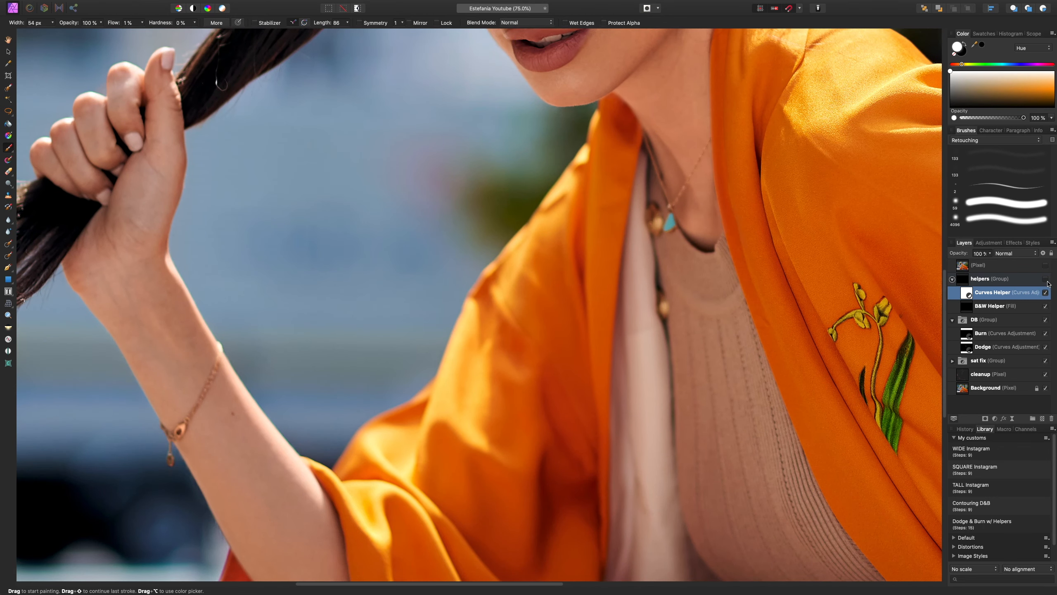
click(1045, 279)
scroll(672, 281, down, 4)
scroll(673, 282, left, 4)
key(bracketright)
scroll(629, 319, down, 6)
scroll(629, 318, right, 4)
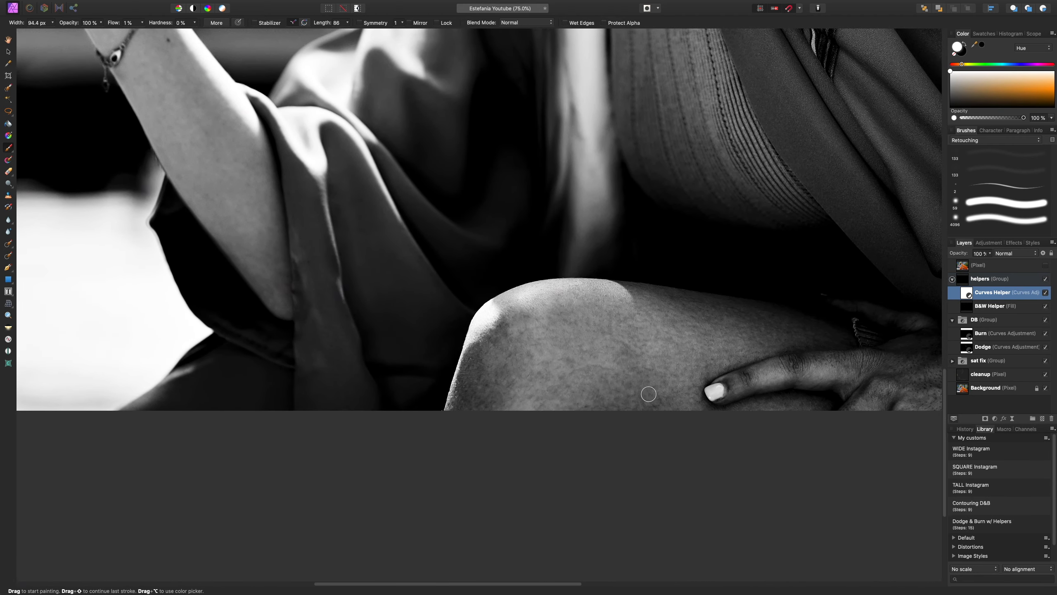
key(bracketright)
scroll(648, 394, down, 2)
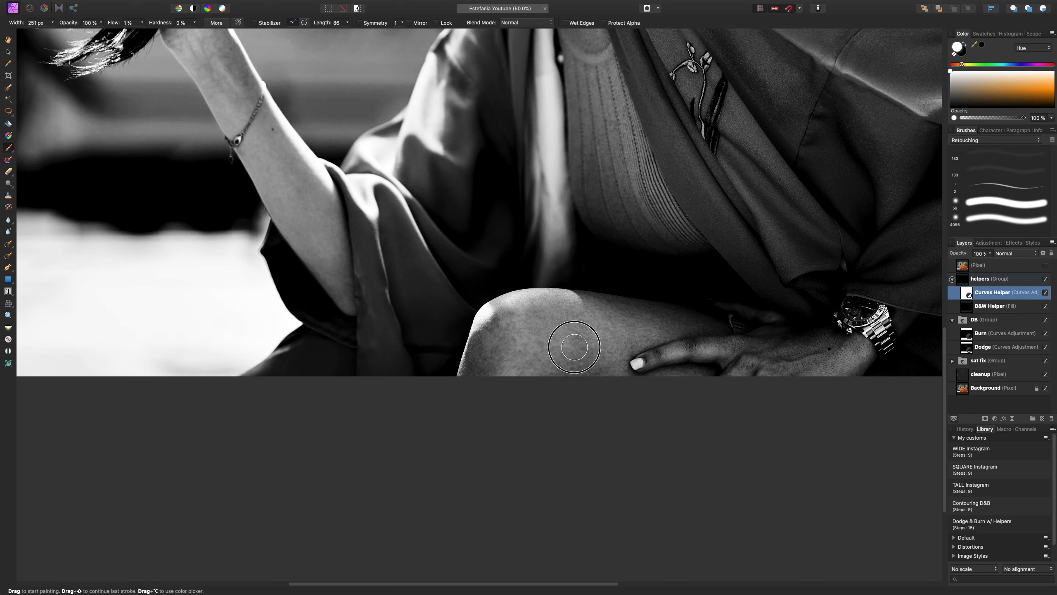
key(bracketright)
click(1005, 349)
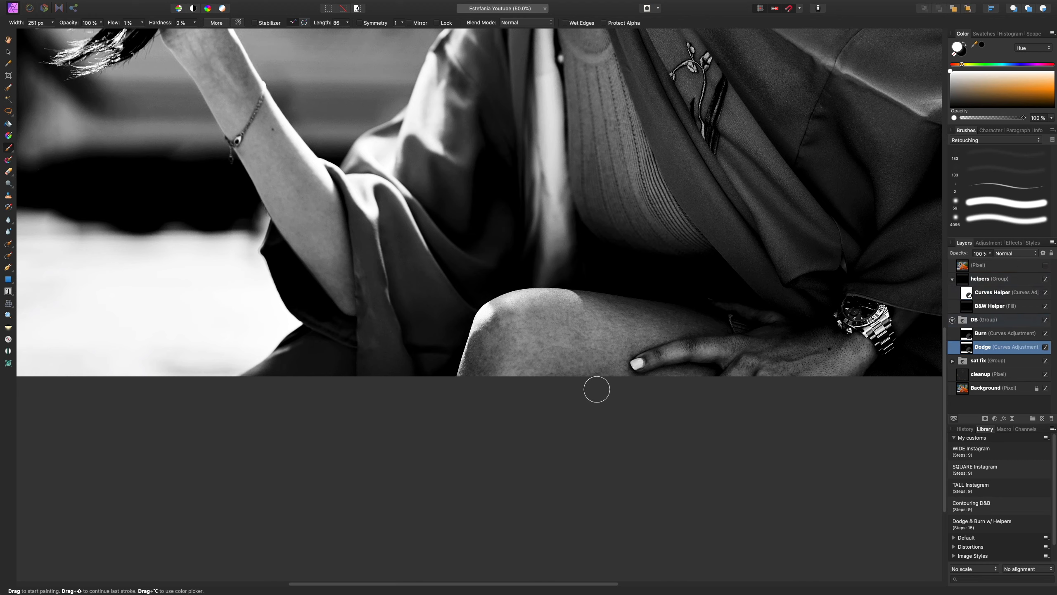
Dodge the blotchy skin on the knee and thigh, starting with a brush of about 251 px
key(bracketright)
key(bracketright)
key(bracketright)
key(bracketright)
key(bracketright)
key(bracketright)
key(bracketright)
key(bracketleft)
key(bracketleft)
key(bracketleft)
key(bracketleft)
key(bracketleft)
key(bracketleft)
key(space)
drag(660, 313, 512, 348)
Dodge the hand resting on the knee, varying the brush between about 85 and 312 px
key(bracketleft)
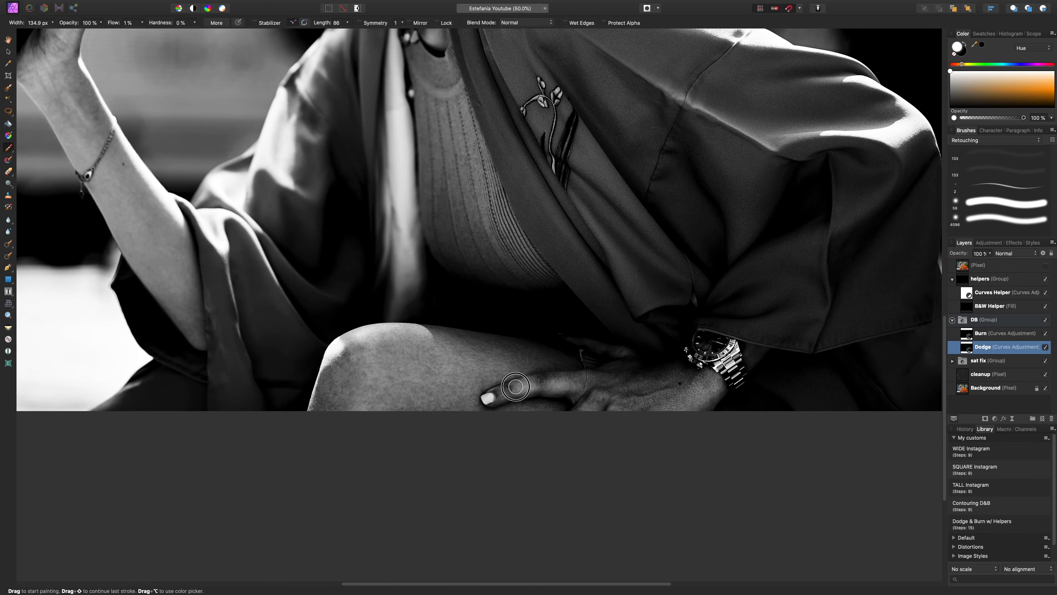
key(bracketright)
key(bracketright)
key(bracketright)
key(bracketright)
key(bracketright)
key(bracketright)
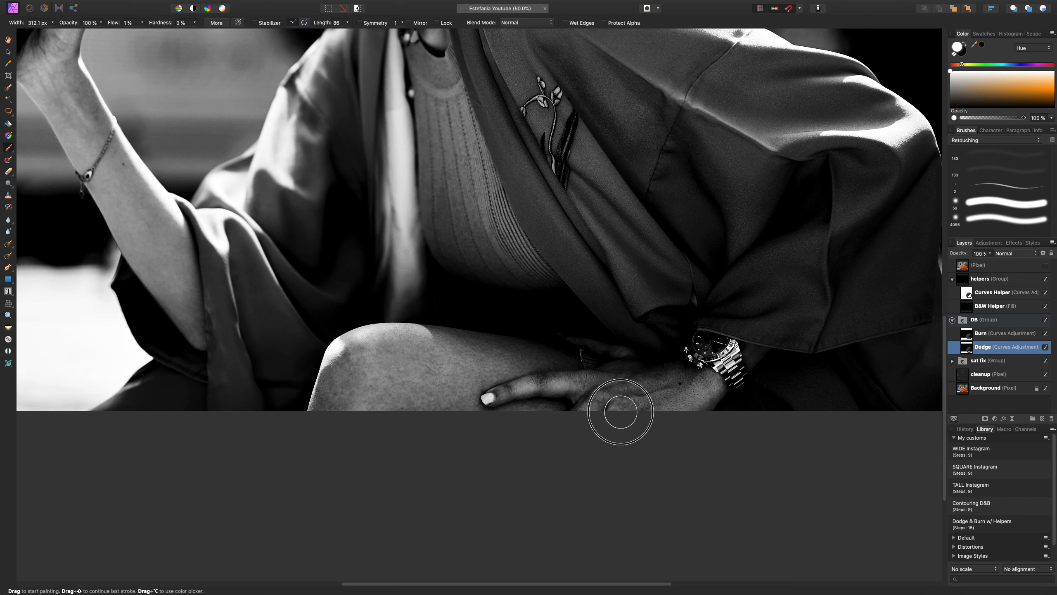
key(bracketleft)
key(bracketleft)
key(bracketleft)
key(bracketleft)
key(bracketleft)
key(bracketleft)
key(bracketleft)
key(bracketleft)
key(bracketleft)
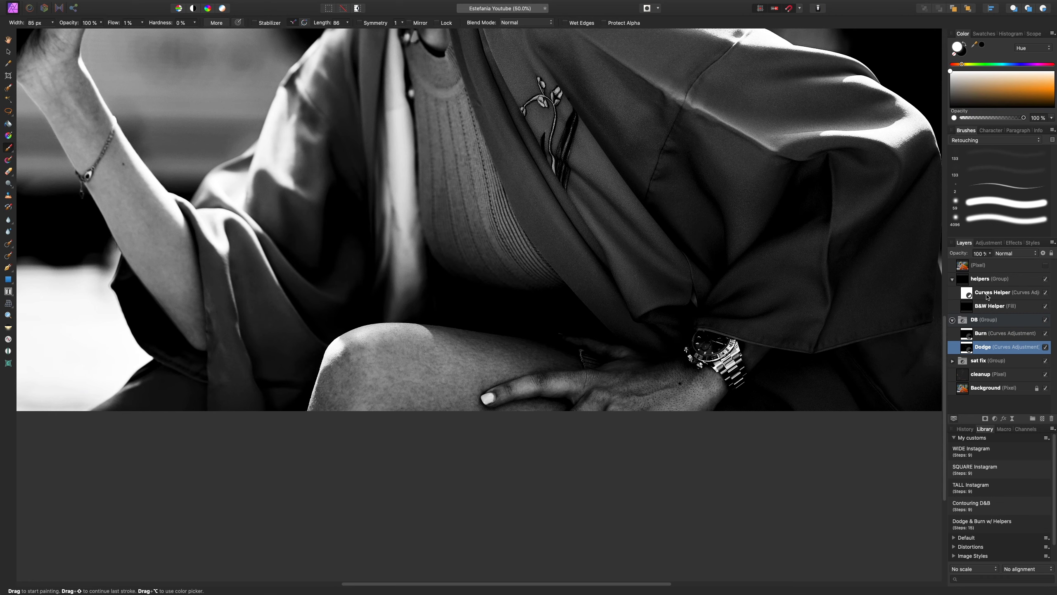
Raise the shadow point and adjust the highlight point of the Curves Helper curve to lighten the dark areas
double_click(962, 293)
drag(842, 510, 839, 499)
drag(880, 423, 874, 423)
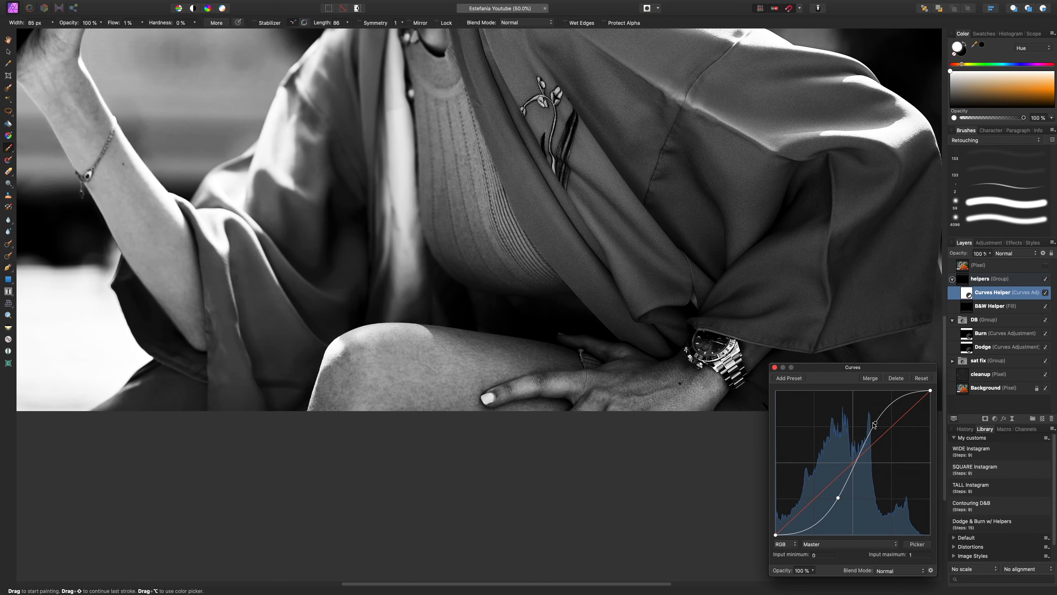
click(775, 367)
Dodge the fingers, hand and thigh on the Dodge layer, varying the brush between about 79 and 158 px
scroll(595, 412, up, 2)
scroll(595, 412, left, 2)
key(bracketright)
key(bracketright)
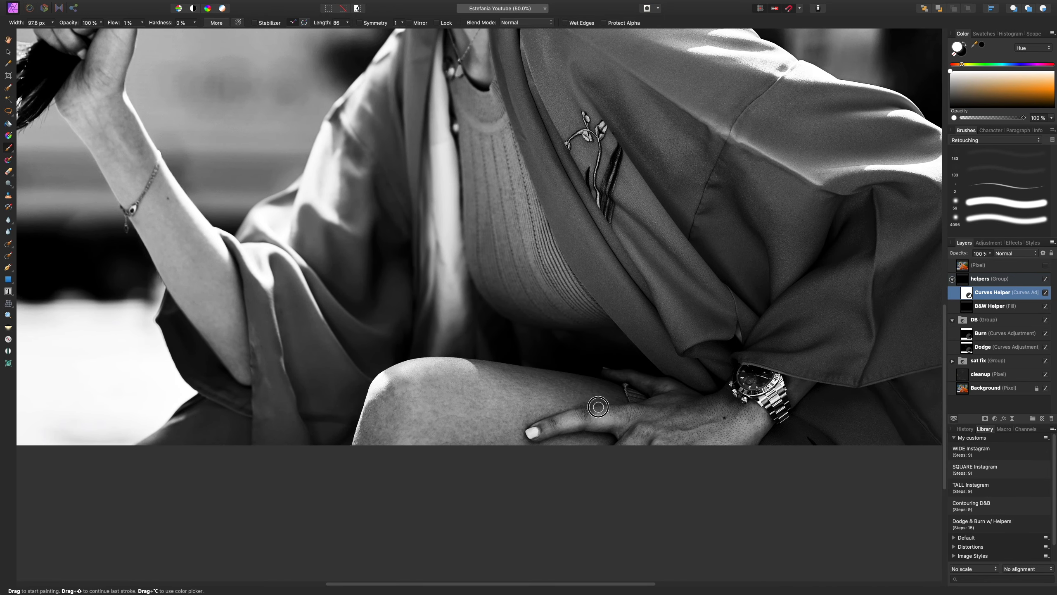
key(bracketleft)
key(bracketleft)
key(bracketleft)
click(982, 349)
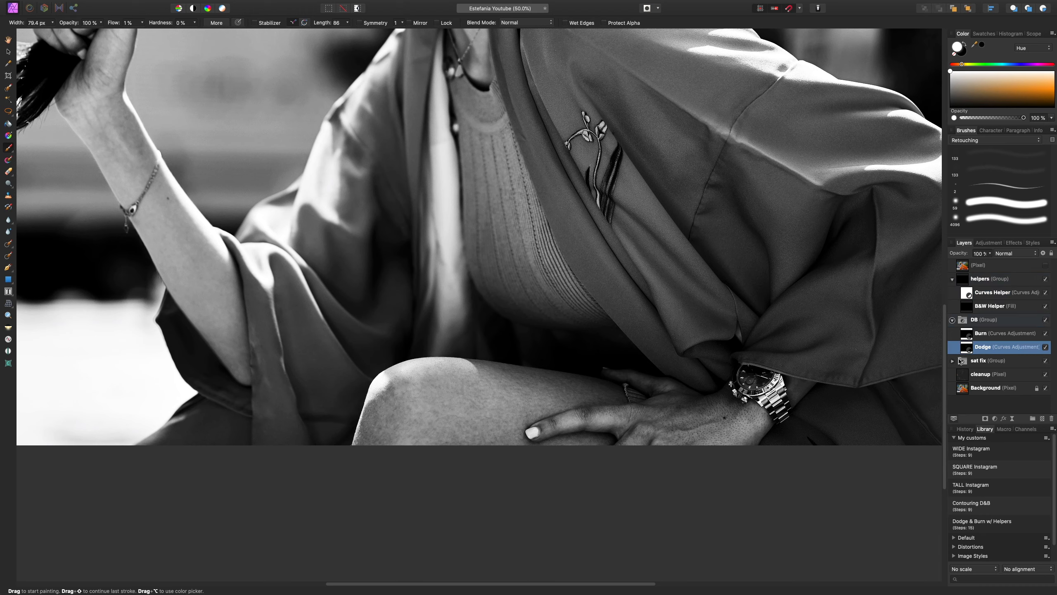
key(bracketright)
key(bracketright)
key(bracketright)
key(bracketright)
key(bracketright)
key(bracketright)
key(bracketleft)
key(bracketright)
key(bracketright)
key(bracketright)
key(bracketright)
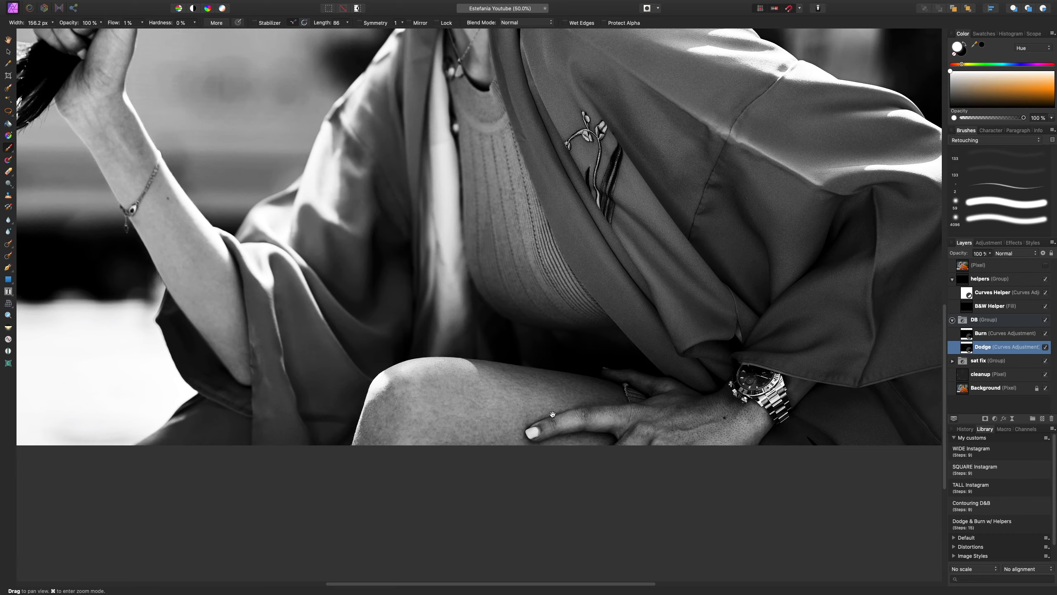
key(bracketright)
Dodge the raised forearm, wrist and hand holding the hair with a brush of about 113 to 119 px
scroll(386, 328, left, 8)
scroll(387, 328, up, 4)
key(bracketleft)
key(bracketleft)
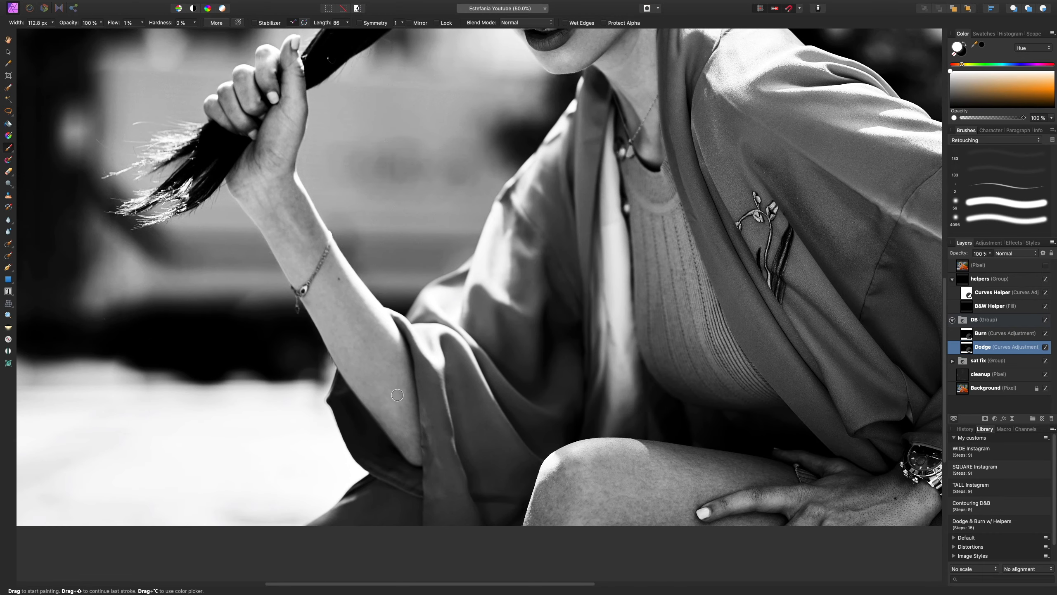
key(bracketright)
key(bracketleft)
key(bracketleft)
key(bracketleft)
key(bracketleft)
scroll(296, 223, up, 3)
scroll(296, 224, left, 1)
key(bracketright)
key(bracketright)
key(bracketright)
key(bracketright)
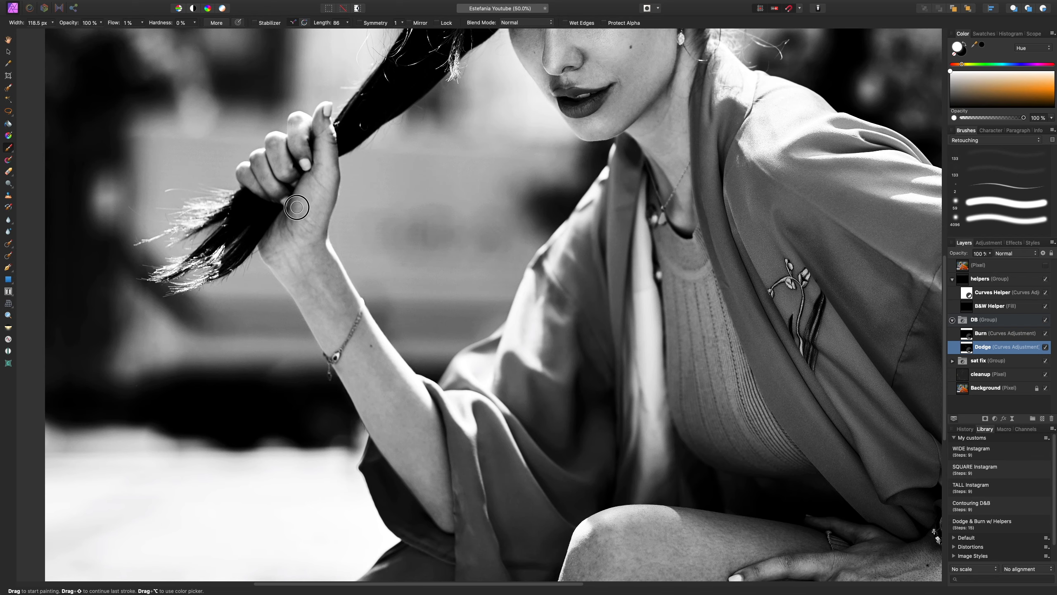
Dodge the remaining dark patches on the thigh beside the fingers with a brush of about 146 px
scroll(422, 196, down, 4)
scroll(423, 203, right, 5)
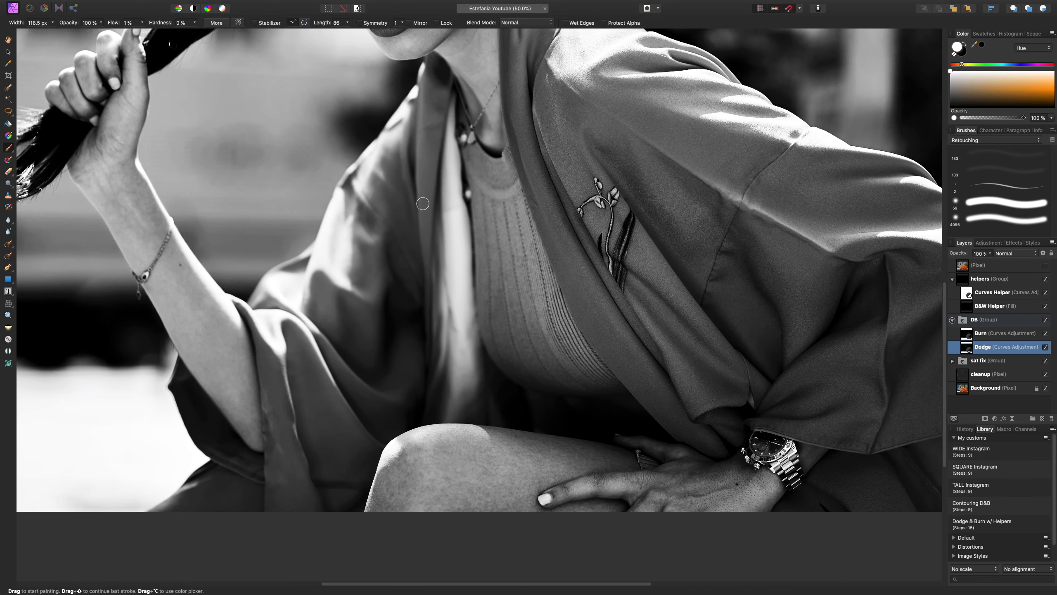
key(bracketright)
key(bracketleft)
key(bracketleft)
key(bracketleft)
scroll(529, 365, down, 6)
scroll(530, 366, right, 3)
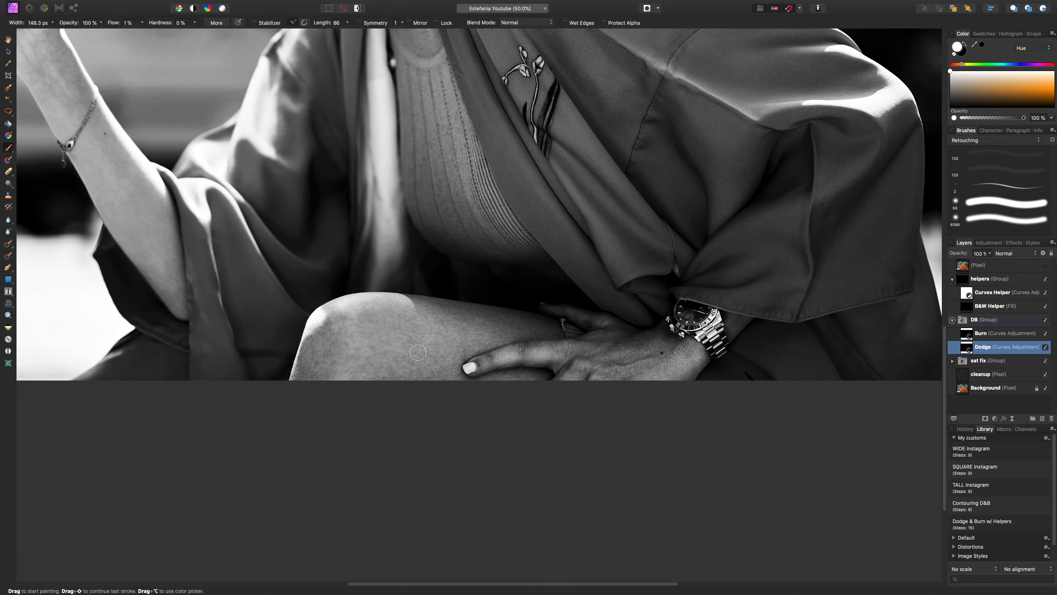
Compare the arm, knee and hand with and without the Dodge layer, leaving the layer visible
scroll(387, 354, up, 4)
scroll(387, 354, left, 2)
click(1045, 347)
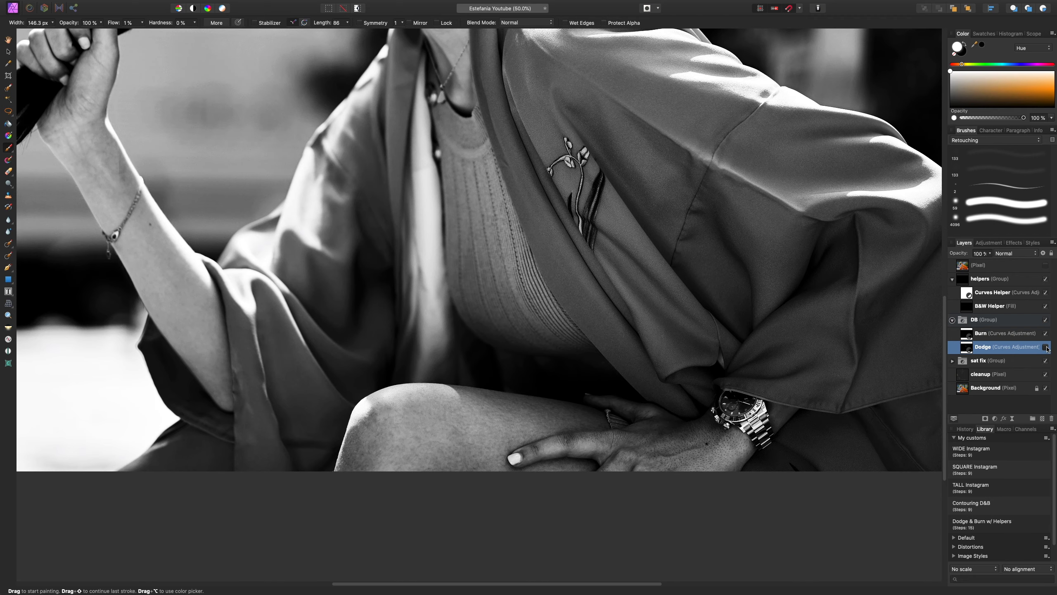
click(1045, 347)
click(1045, 347)
click(1045, 346)
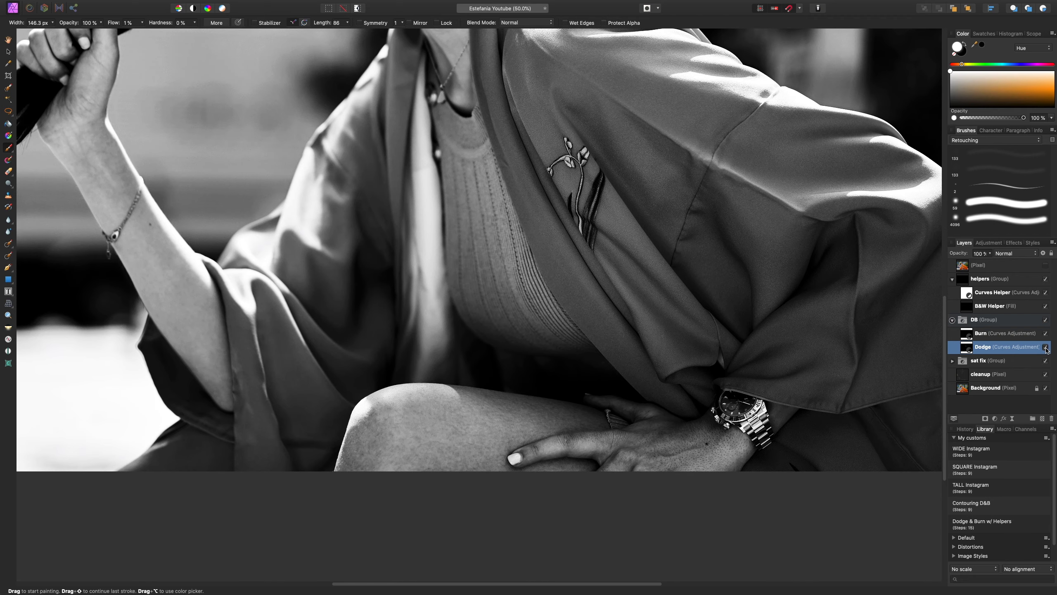
On the Burn layer, burn the bright skin around the corner of the mouth with a brush of about 19 to 26 px
click(1016, 338)
drag(673, 268, 682, 382)
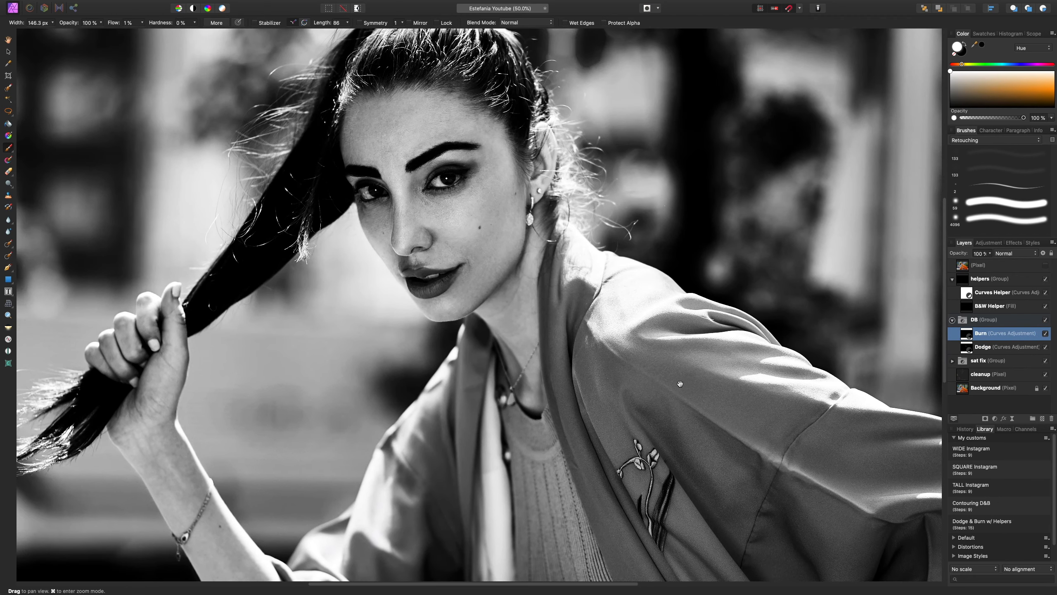
key(super+plus)
scroll(706, 353, up, 3)
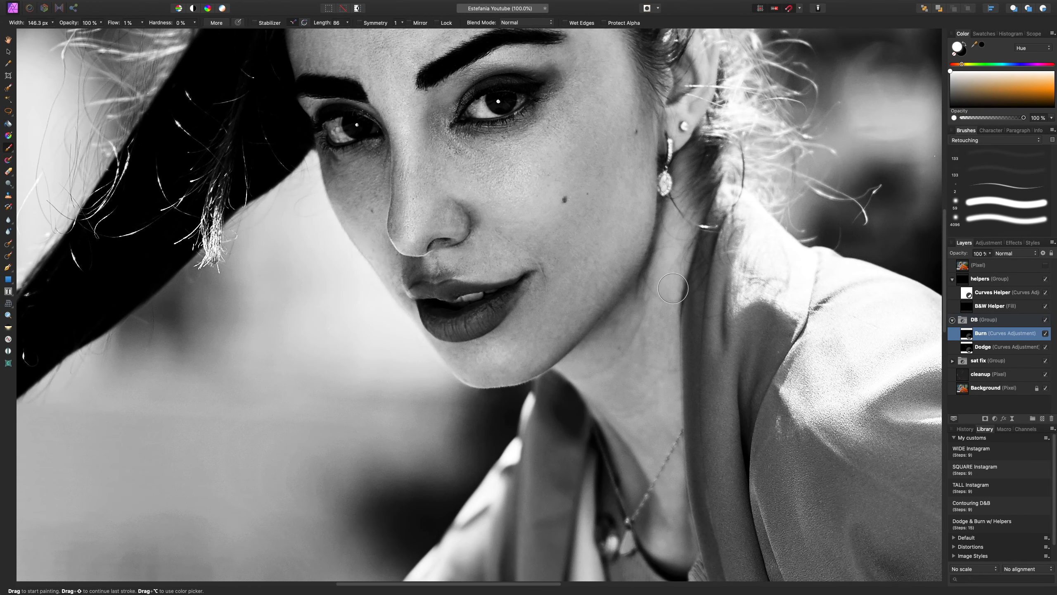
key(super+plus)
key(super+plus)
key(bracketleft)
key(bracketleft)
key(bracketleft)
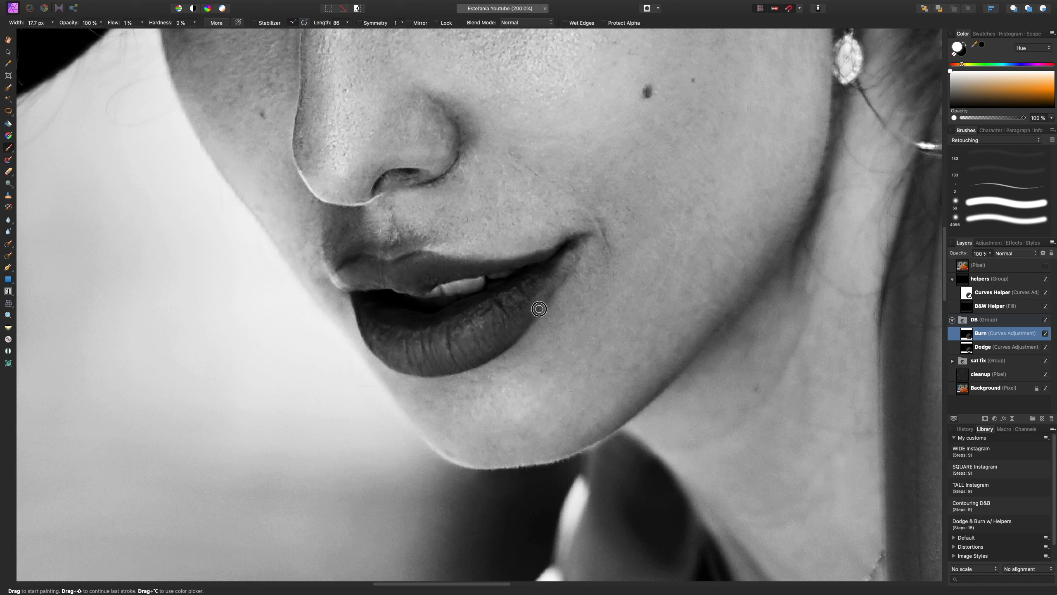
key(bracketright)
key(bracketright)
key(bracketright)
key(bracketright)
key(bracketright)
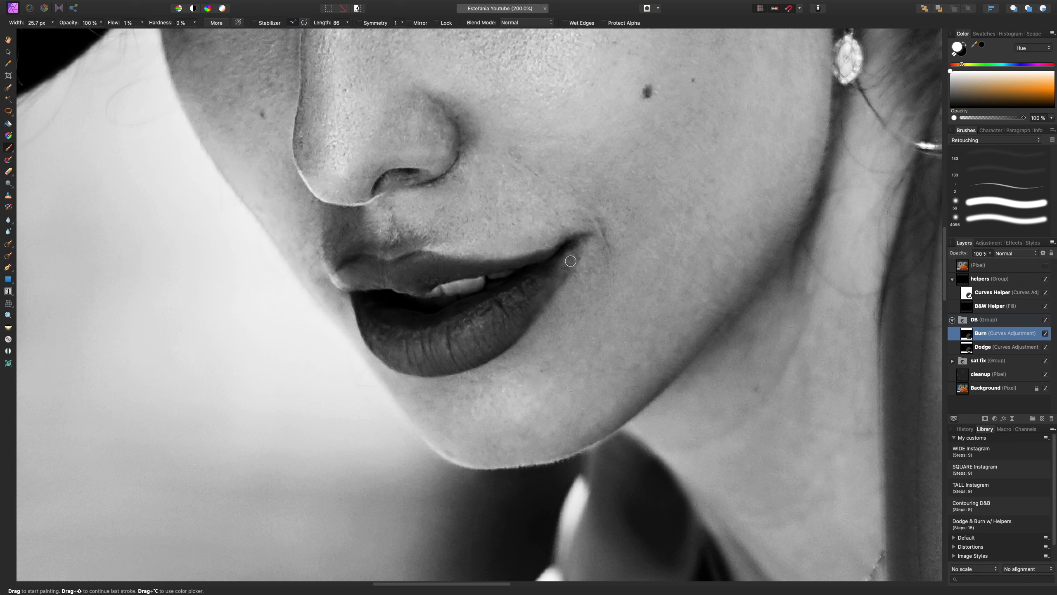
key(bracketleft)
key(bracketleft)
drag(569, 260, 574, 263)
Compare the mouth area with and without the Burn layer, leaving it visible and closing its Curves settings
click(1045, 334)
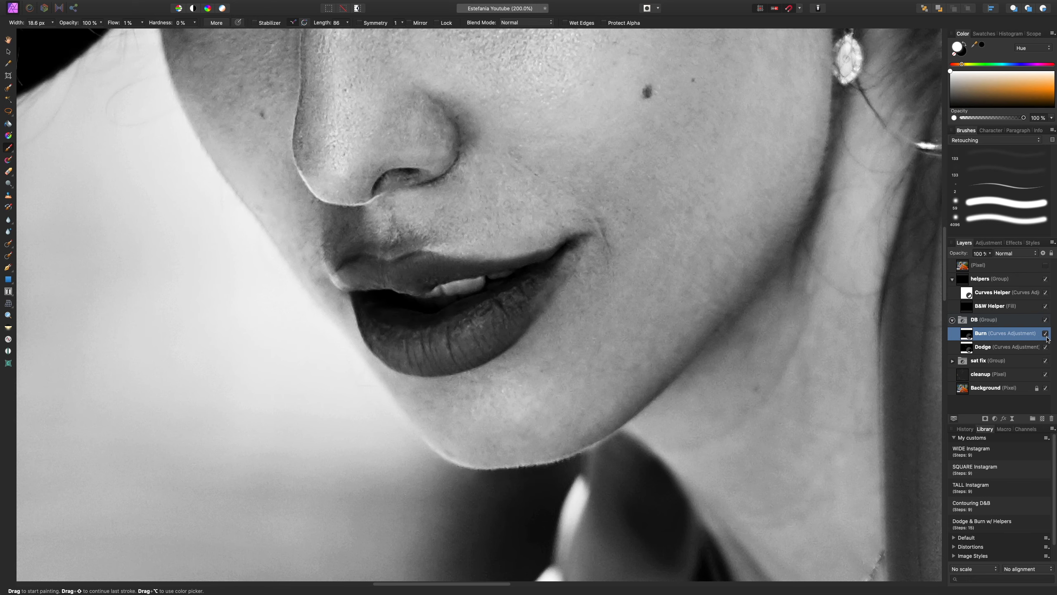
click(1046, 335)
double_click(1046, 338)
click(1045, 335)
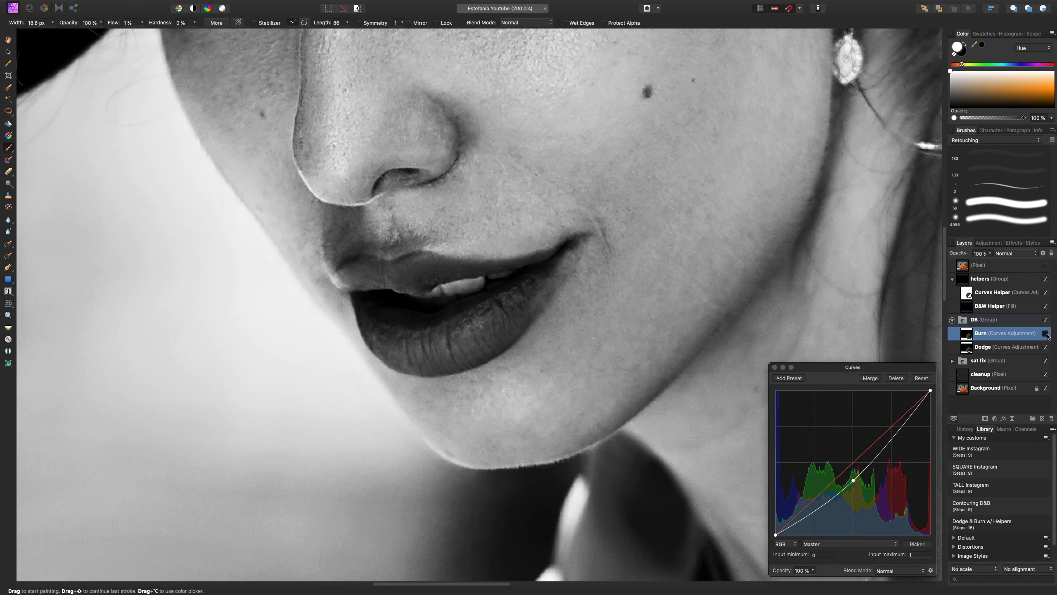
click(1045, 334)
click(1045, 334)
click(1046, 335)
click(774, 368)
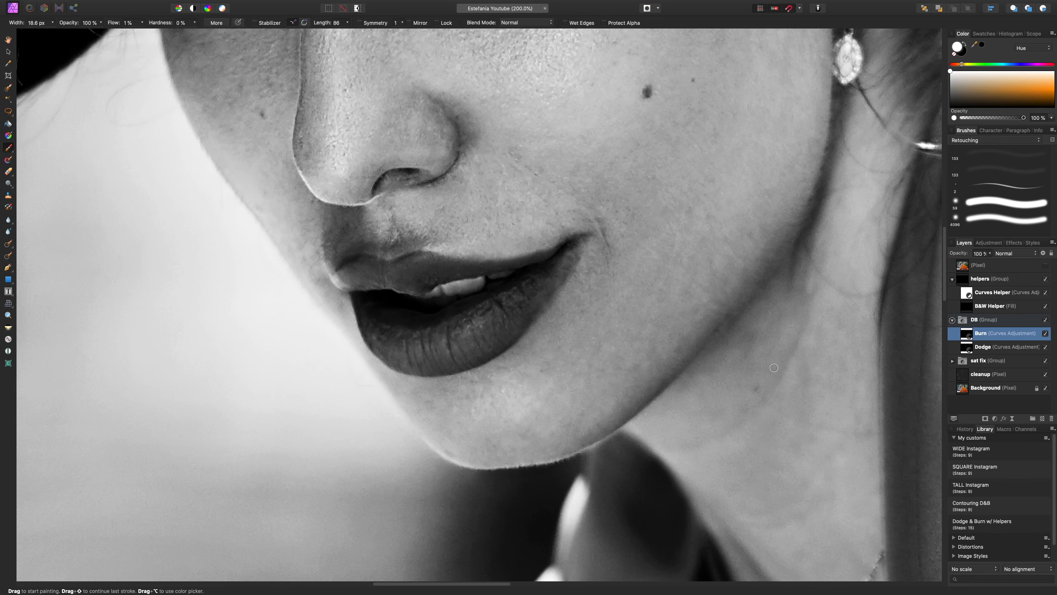
Burn the bright skin on the arm and leg with a brush of about 65 px and check the Burn layer's effect
key(super+minus)
drag(719, 372, 621, 192)
drag(707, 367, 626, 144)
key(super+minus)
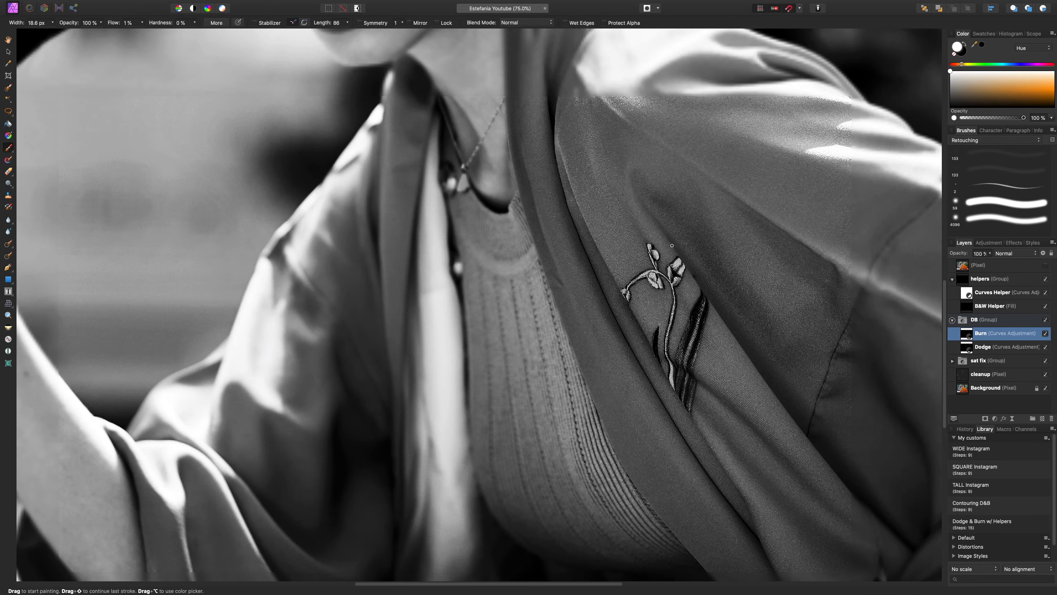
drag(630, 385, 618, 266)
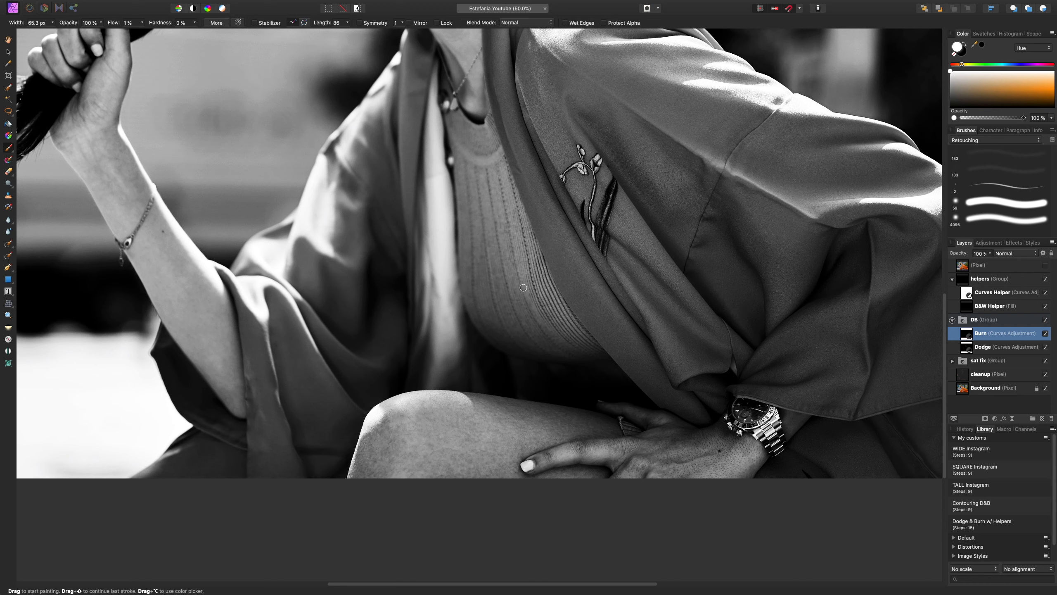
click(1045, 334)
On the Dodge layer, dodge the lower edge of the chin with a brush of about 33 px
key(space)
drag(466, 229, 628, 318)
drag(692, 168, 611, 378)
key(super+1)
key(bracketright)
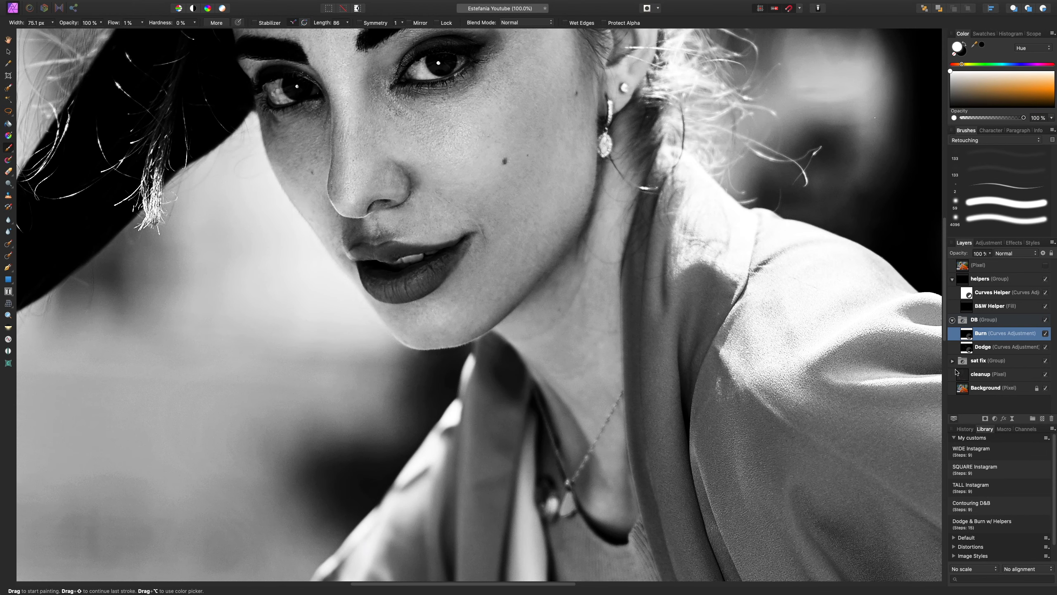
click(979, 347)
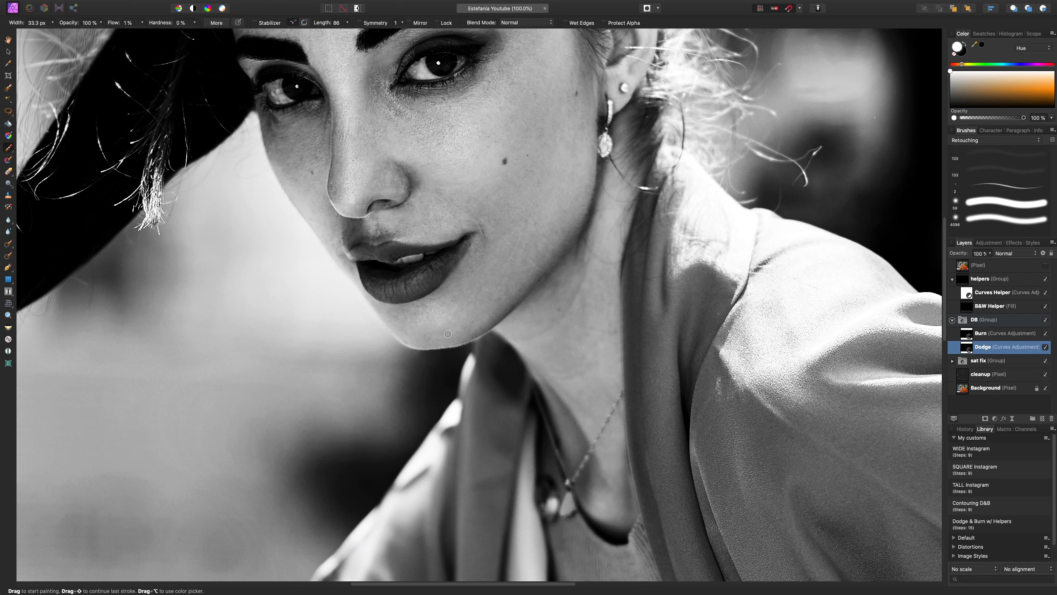
drag(432, 339, 422, 340)
Dodge the shadows beneath both eyes and the lid area below the eyebrow, resizing the brush between the areas
scroll(427, 333, up, 5)
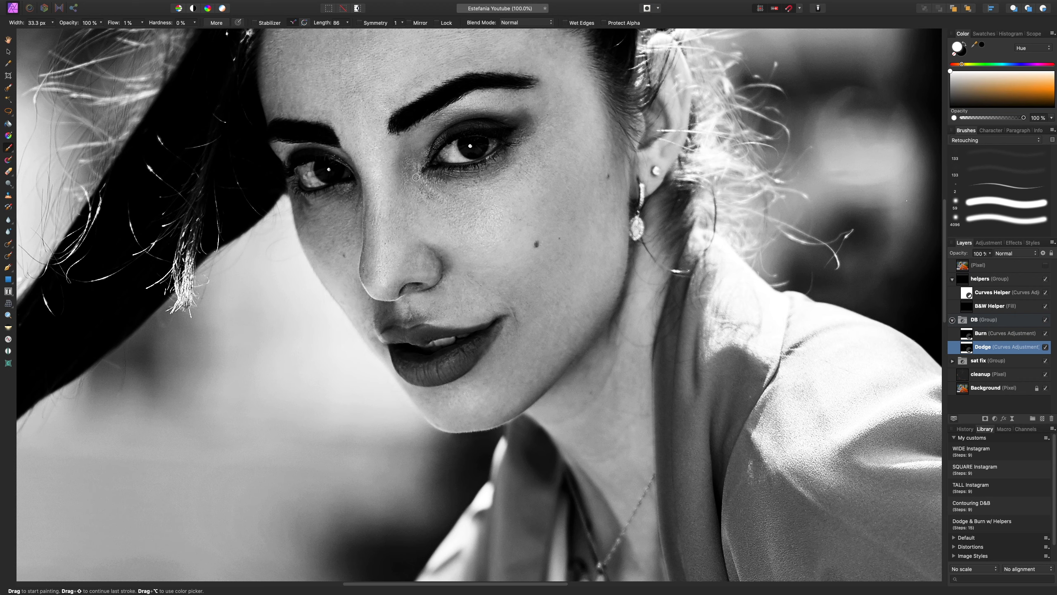
mouse_move(453, 181)
mouse_down()
mouse_move(414, 197)
mouse_move(429, 212)
mouse_move(439, 199)
mouse_move(417, 188)
mouse_up()
key(])
key(])
key(])
key(])
key(])
drag(468, 120, 499, 116)
key([)
key([)
key([)
drag(306, 201, 301, 197)
Select the Burn layer, hide the helpers group and compare the colour portrait with and without the DB group
click(1029, 336)
key(super+minus)
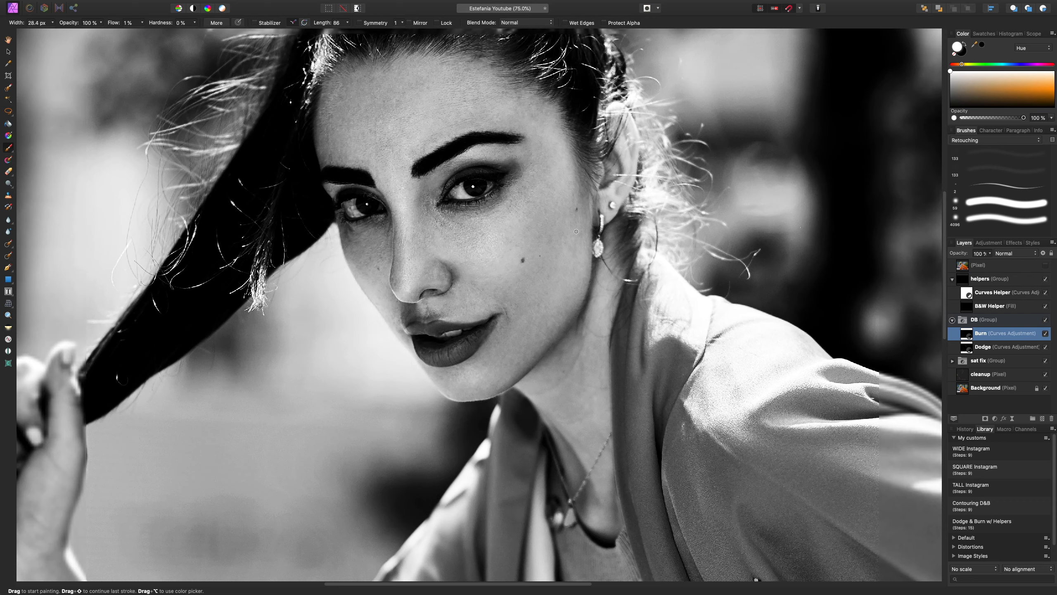
drag(510, 214, 513, 303)
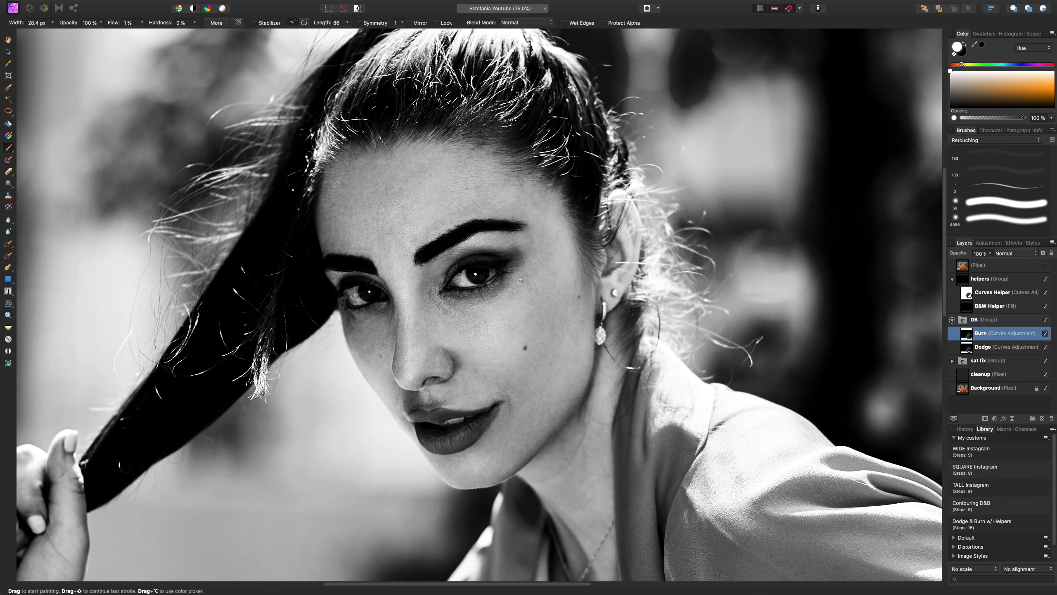
drag(521, 281, 507, 208)
click(1046, 279)
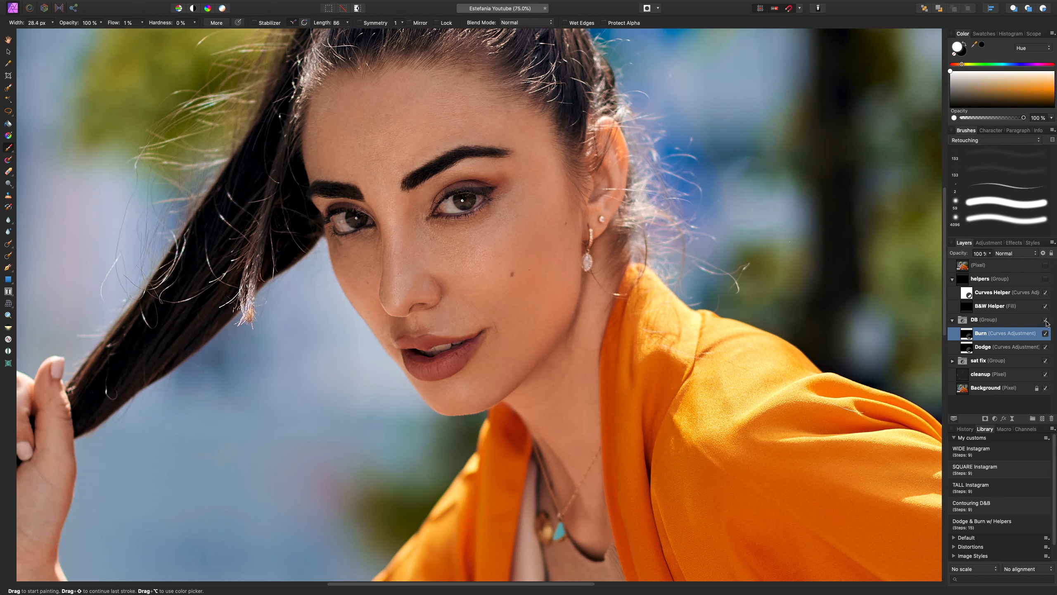
click(1046, 320)
key(super+0)
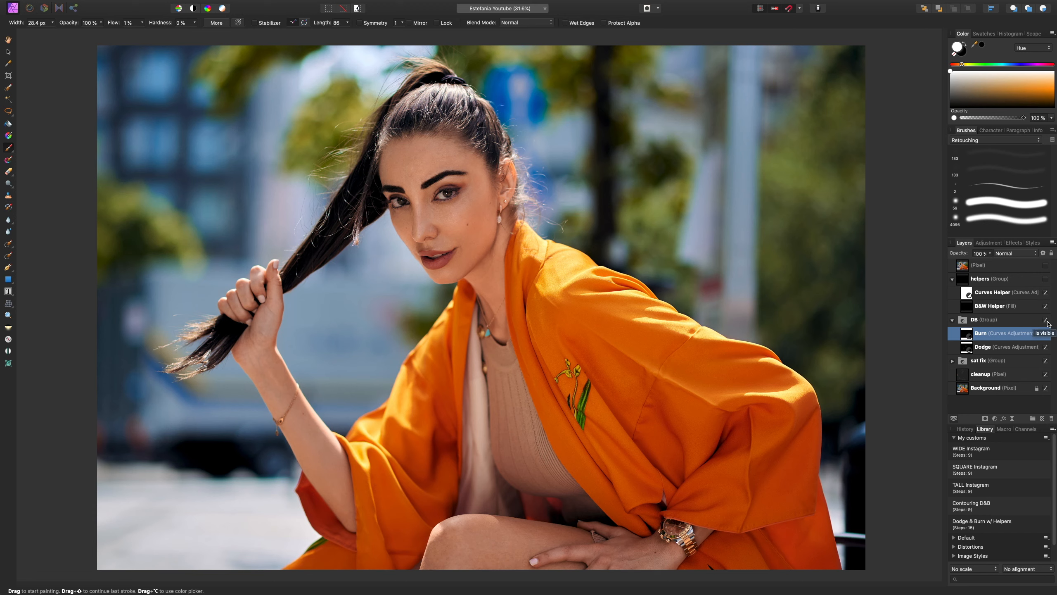
Compare the portrait with the DB group hidden and shown, first on the whole image and again close up on the face
click(1047, 323)
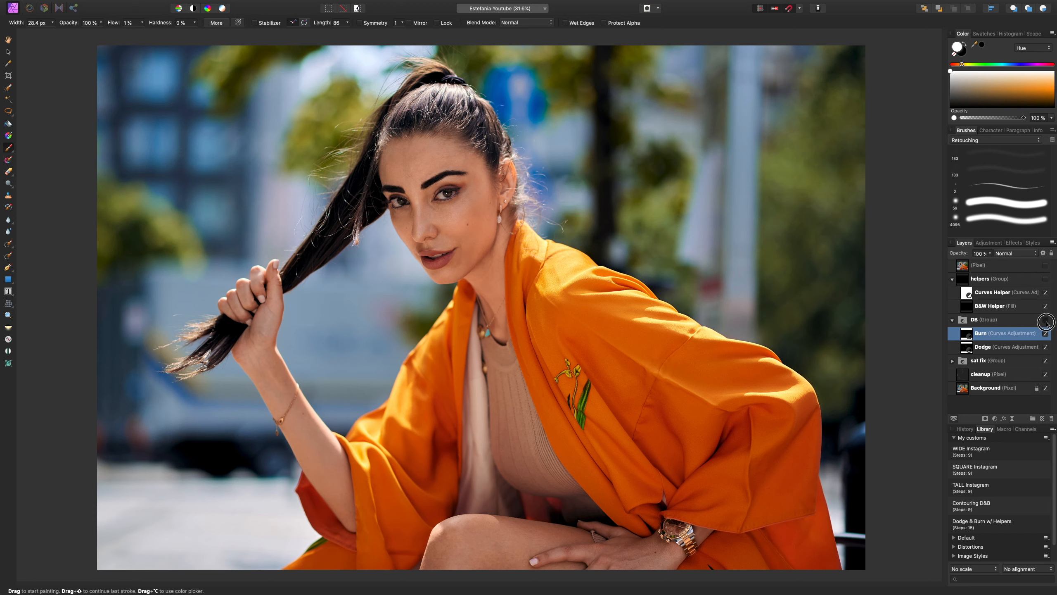
click(1046, 321)
click(1046, 321)
click(1046, 320)
key(super+equal)
key(super+equal)
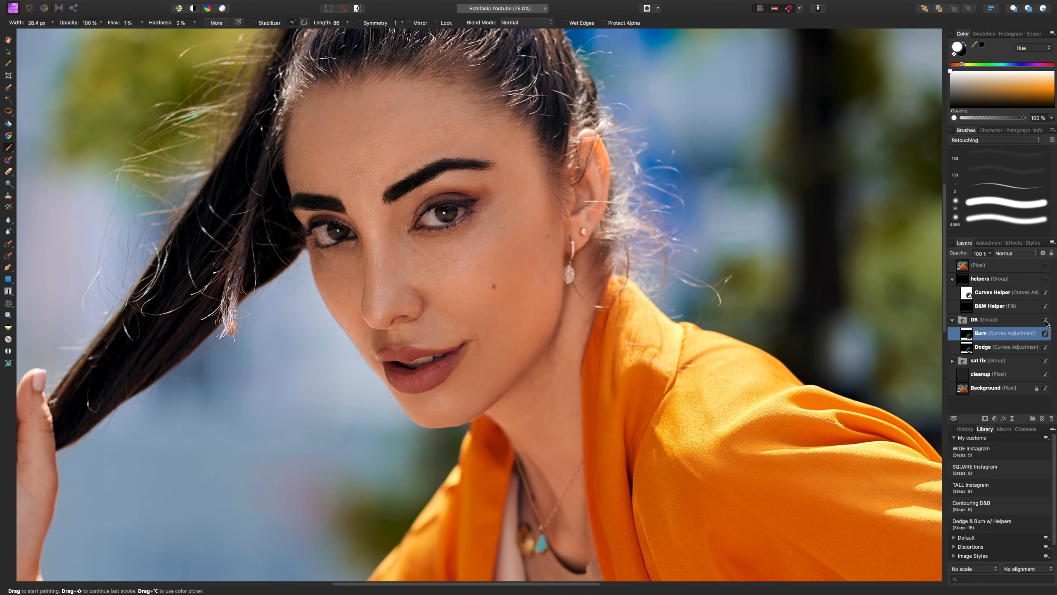
click(1046, 321)
click(1047, 321)
click(1048, 321)
click(1049, 323)
On the cleanup layer, clone along the edge of the lower lip near the mouth corner, reducing the brush to about 10 px
key(super+2)
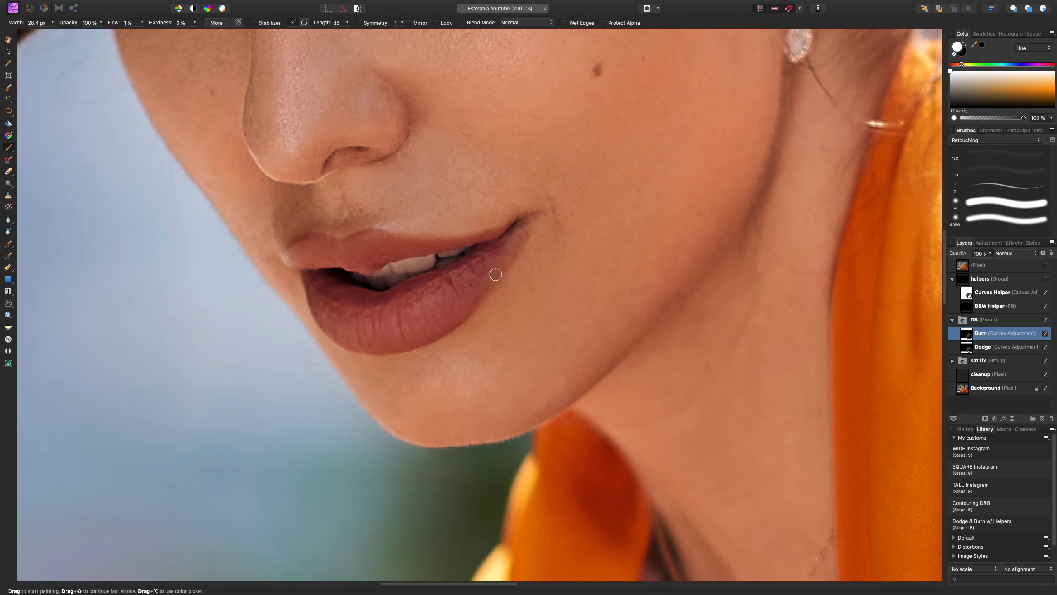
click(986, 377)
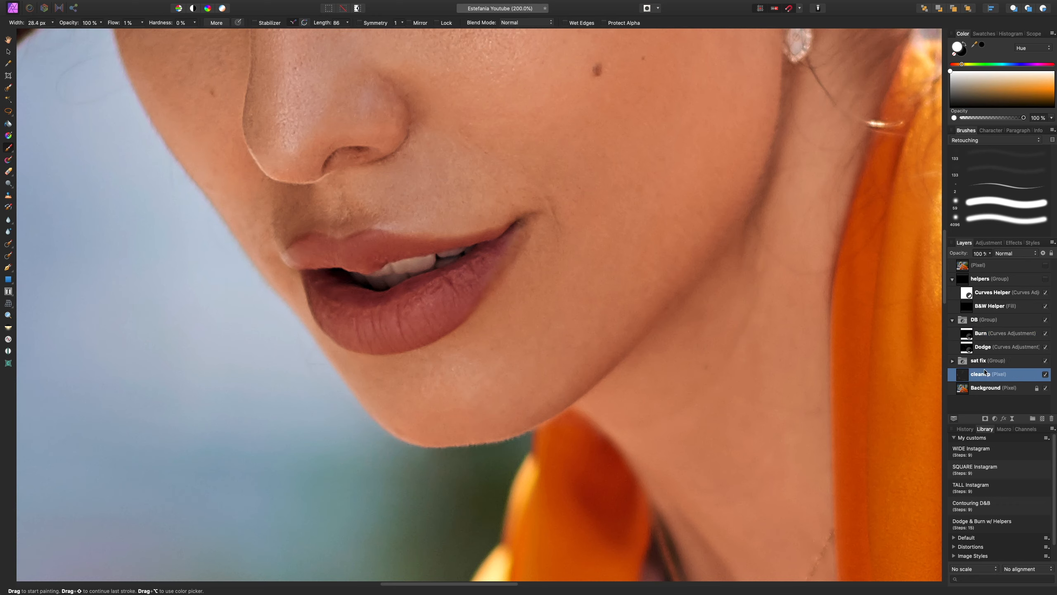
key(s)
alt+click(482, 292)
mouse_move(504, 267)
mouse_down()
mouse_move(495, 267)
mouse_move(507, 250)
mouse_move(486, 279)
mouse_up()
key(bracketleft)
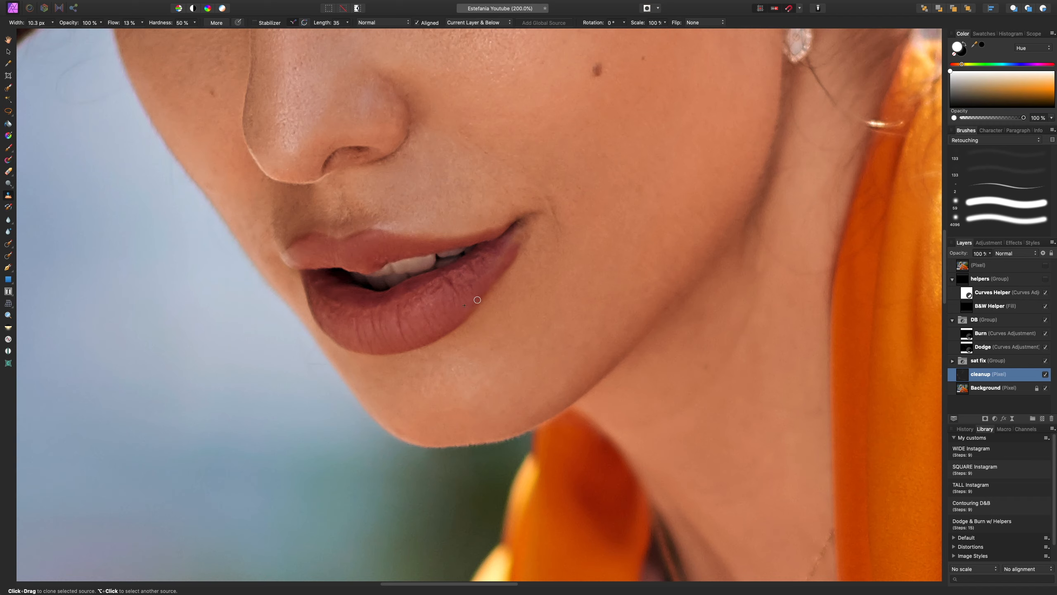
alt+click(483, 289)
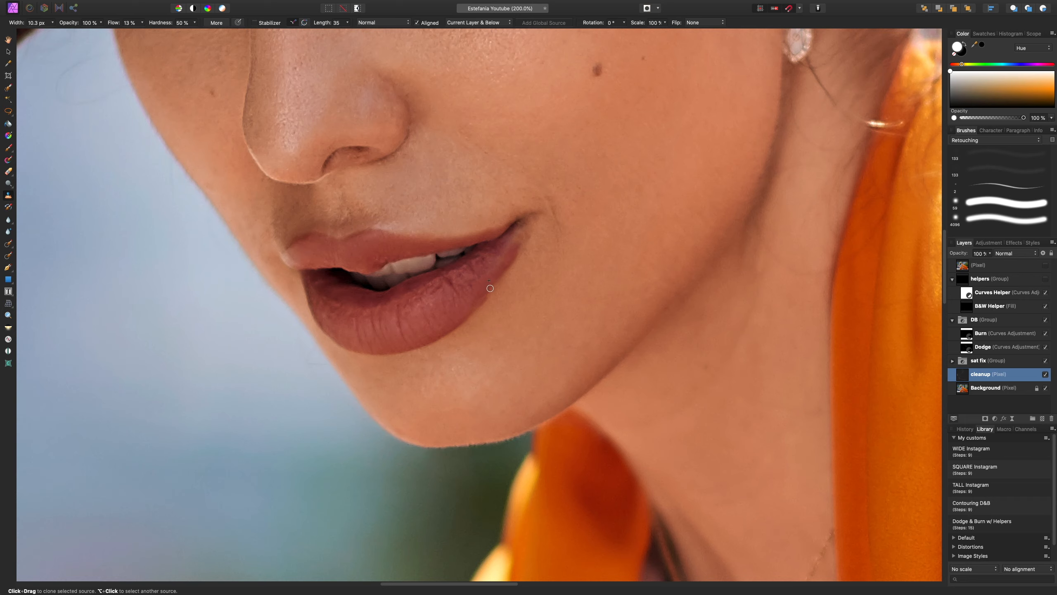